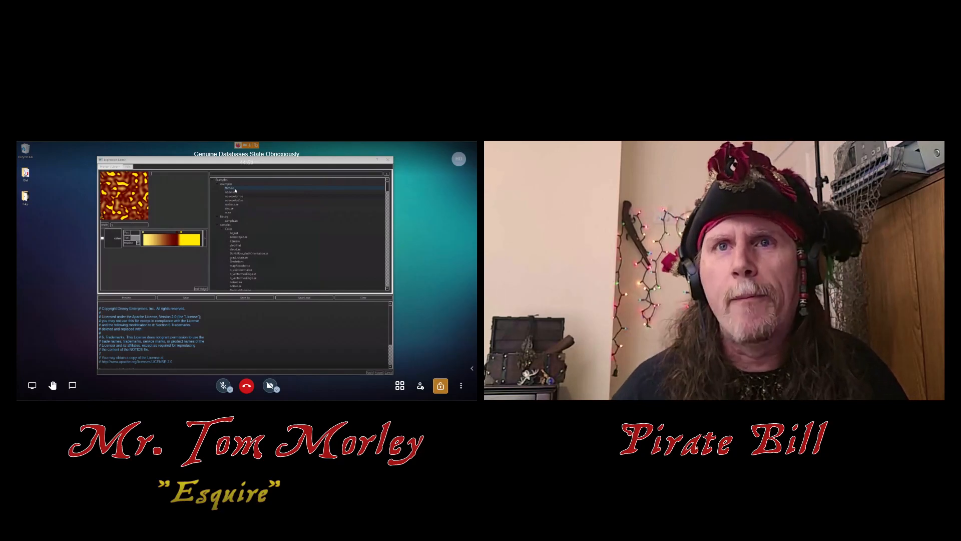
# Step: Preview the fbm.se, noisecolor2.se and raytrace.se example expressions from the library
pyautogui.click(235, 189)
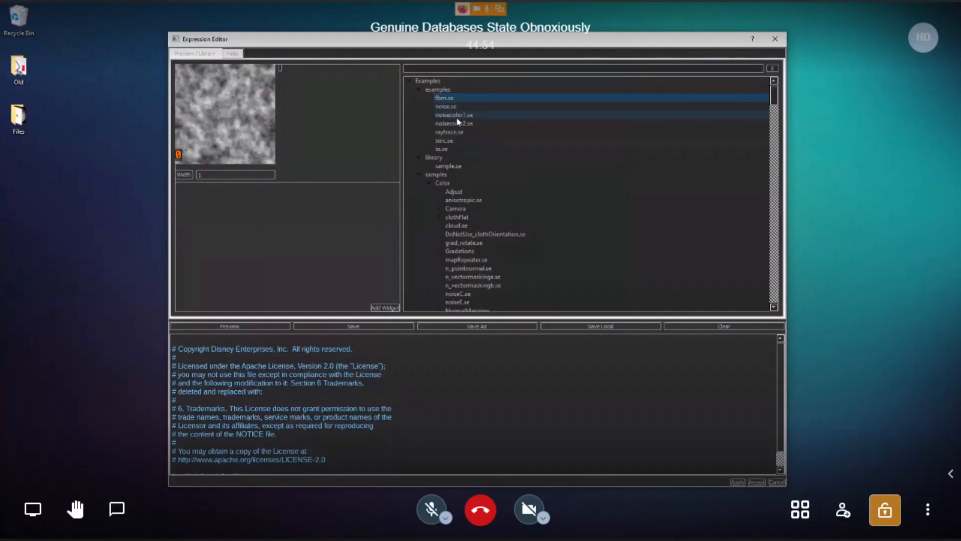
pyautogui.click(456, 123)
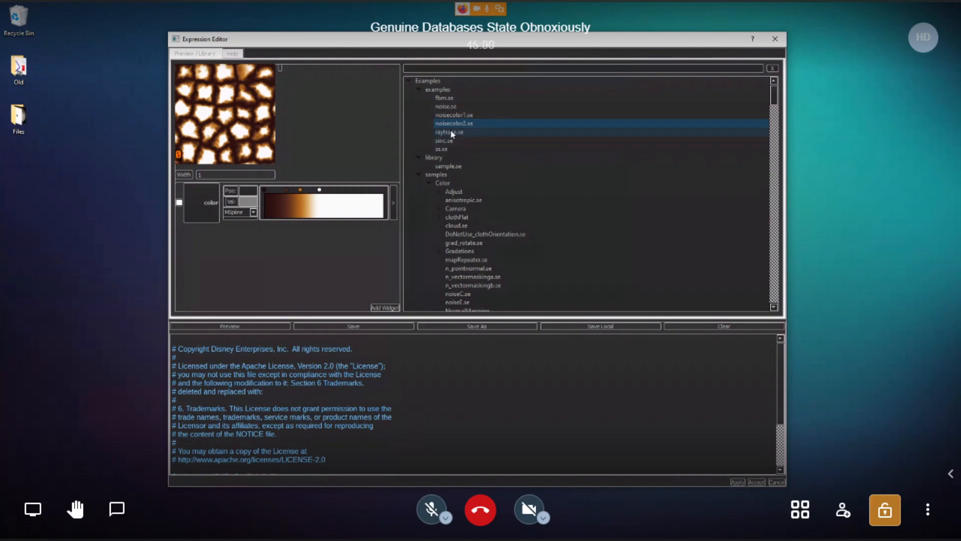
pyautogui.click(452, 133)
# Step: Reposition and heighten the Expression Editor window, and read through the raytrace.se script
pyautogui.moveTo(526, 45); pyautogui.dragTo(516, 31)
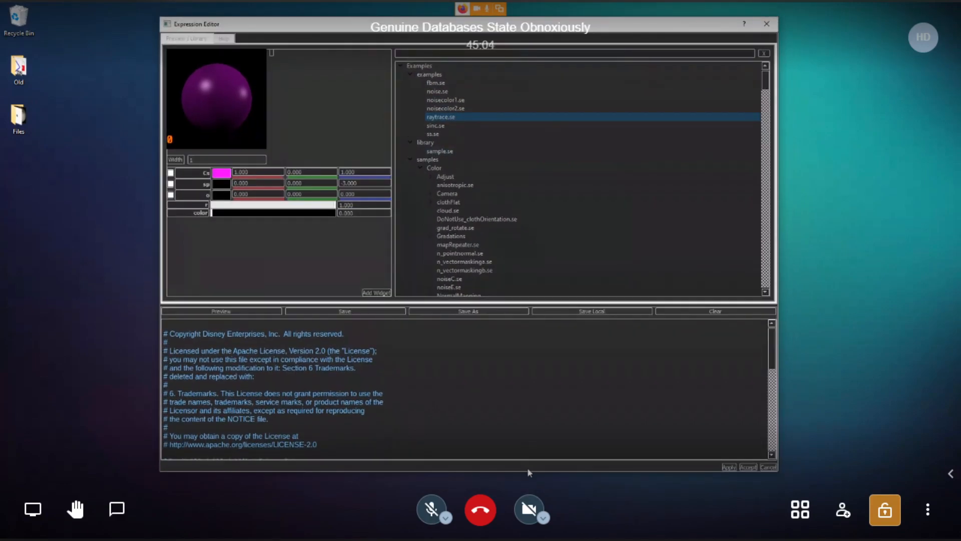
pyautogui.moveTo(528, 471); pyautogui.dragTo(527, 528)
pyautogui.scroll(-6, 523, 423)
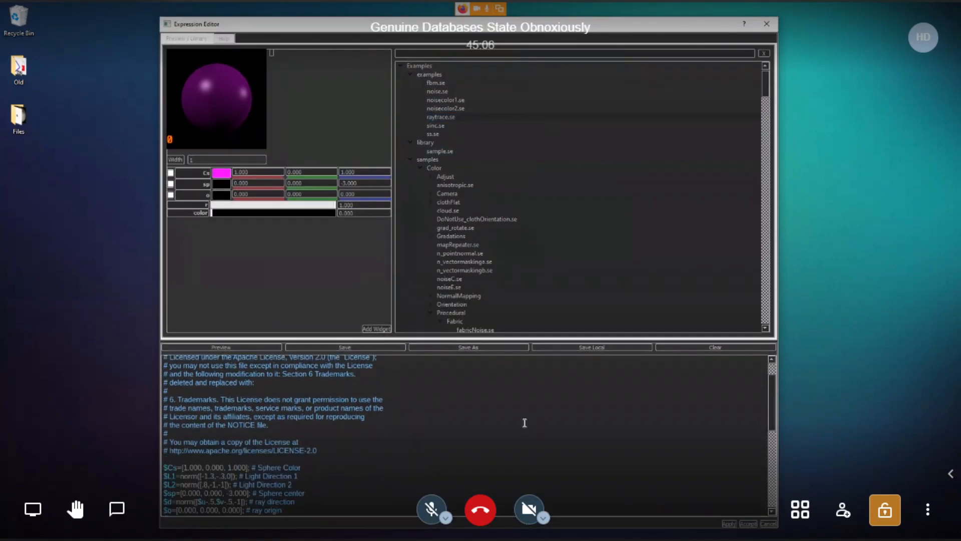
pyautogui.scroll(6, 522, 426)
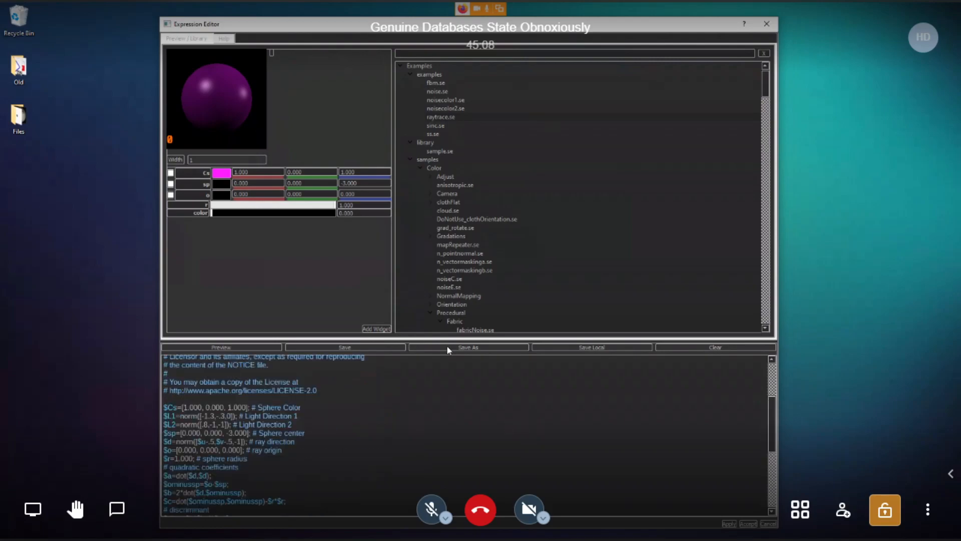
# Step: Preview the splotchesStrength.se, streakyTop.se and streaky.se expressions in the Grunge samples
pyautogui.scroll(-2, 521, 260)
pyautogui.scroll(-12, 521, 260)
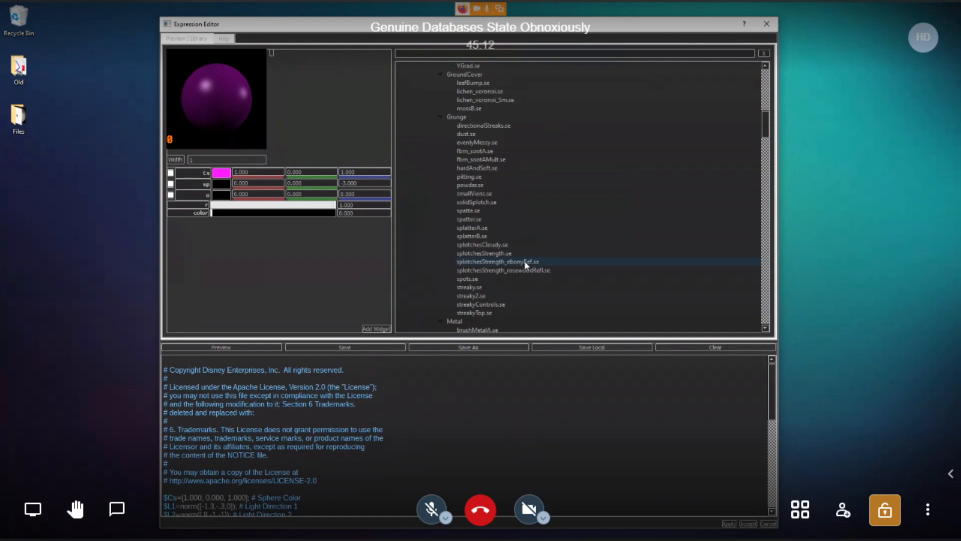
pyautogui.click(502, 256)
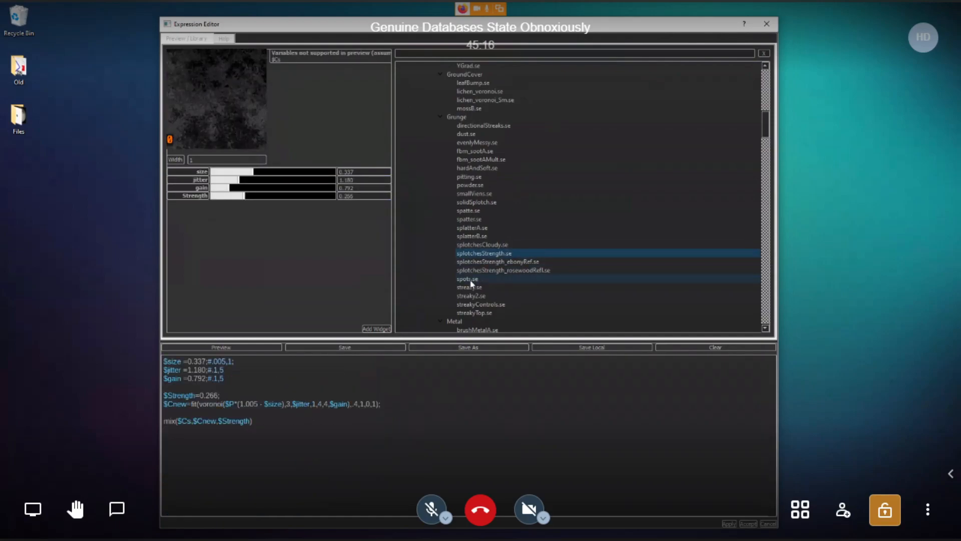
pyautogui.click(475, 313)
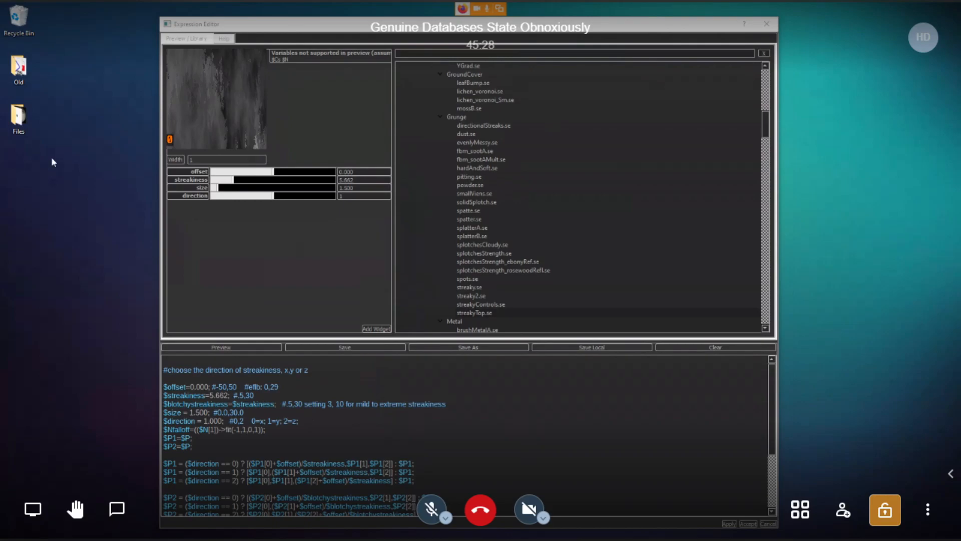
pyautogui.click(476, 289)
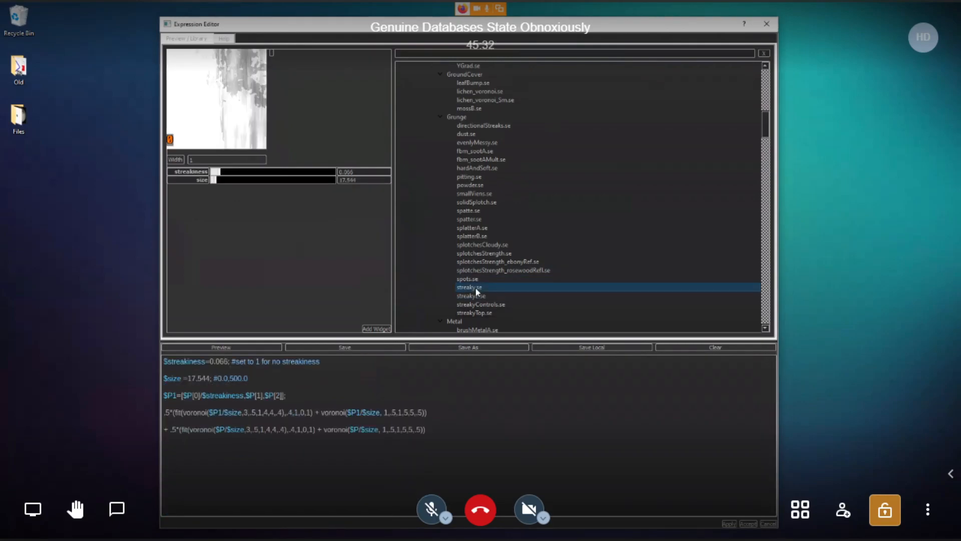
# Step: Preview evenlyMessy.se with its size raised to about 0.323, and load the Metal sample brushMetalA.se
pyautogui.click(481, 143)
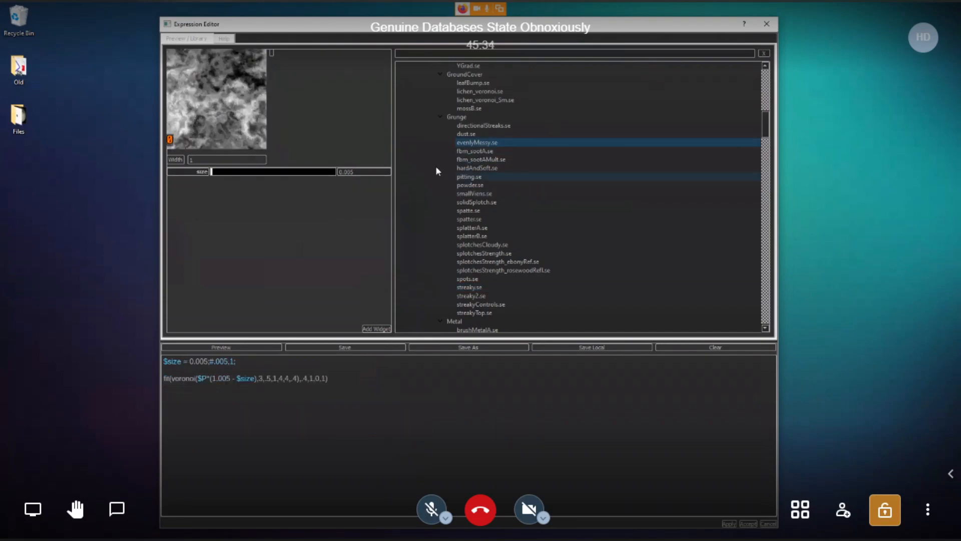
pyautogui.moveTo(213, 174); pyautogui.dragTo(251, 185)
pyautogui.scroll(-3, 478, 280)
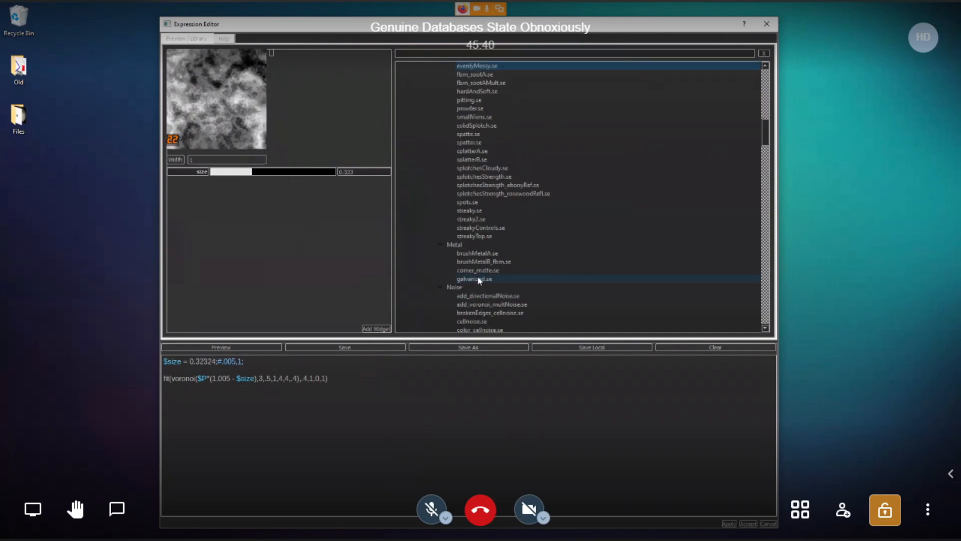
pyautogui.click(479, 254)
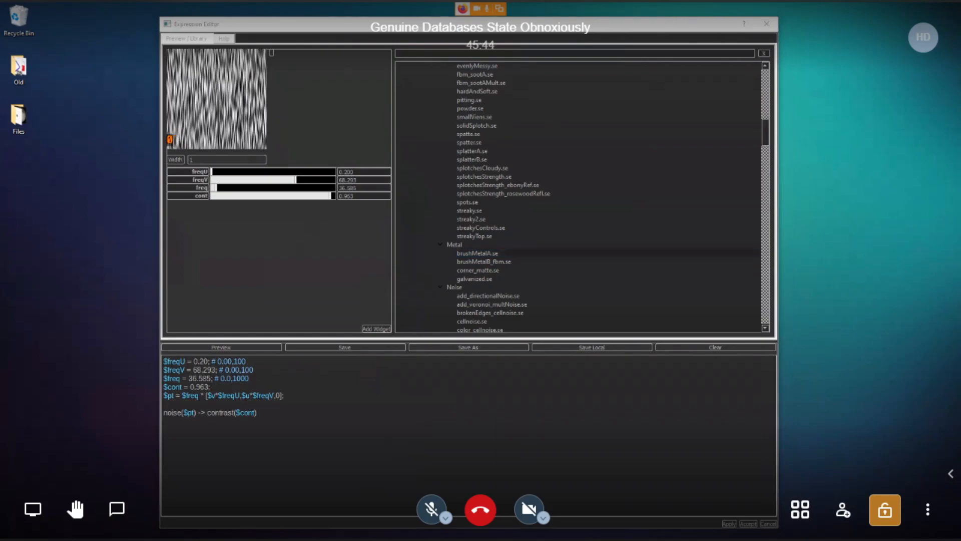
# Step: Switch to the browser and examine the SeExpr Editor blog post, including its description, screenshot and download link
pyautogui.moveTo(1, 117); pyautogui.dragTo(665, 5)
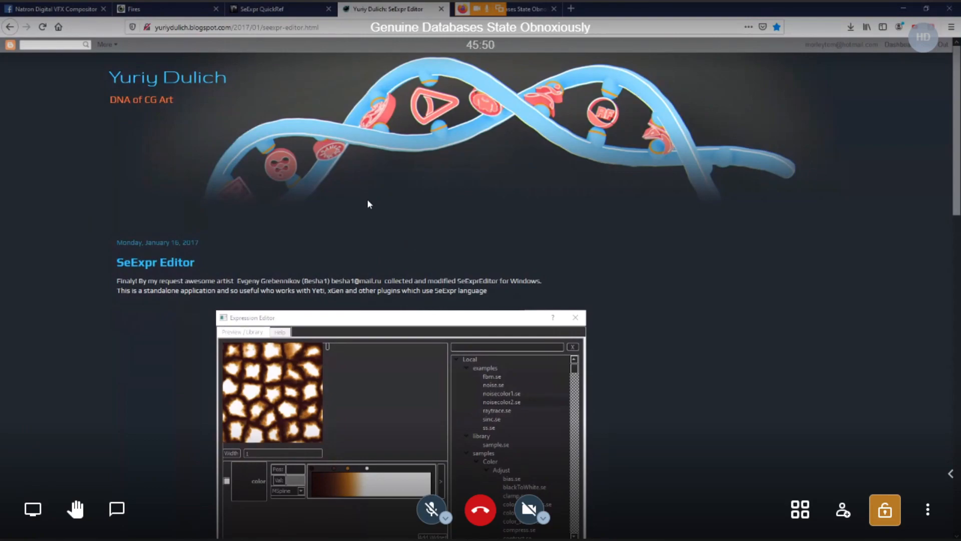
pyautogui.scroll(-3, 367, 204)
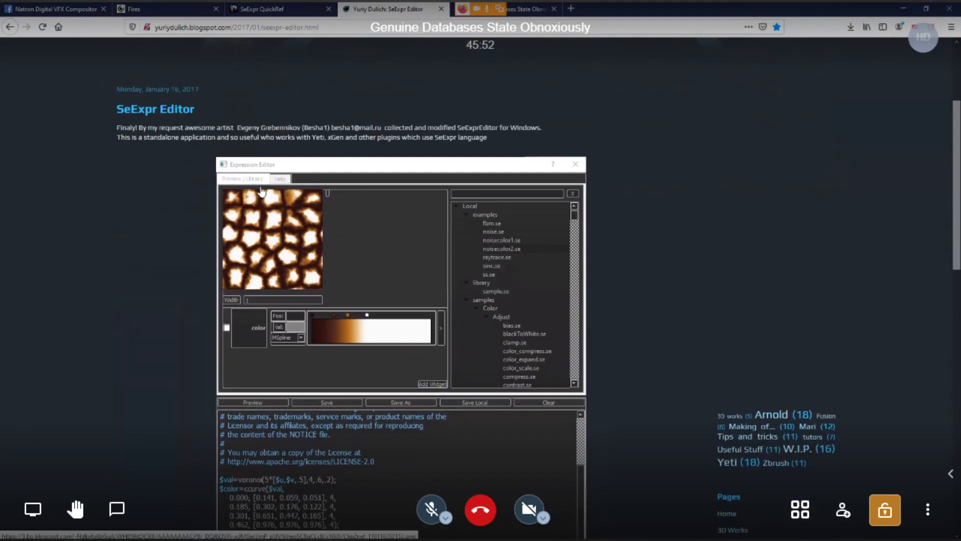
pyautogui.scroll(-1, 182, 196)
pyautogui.scroll(-1, 192, 206)
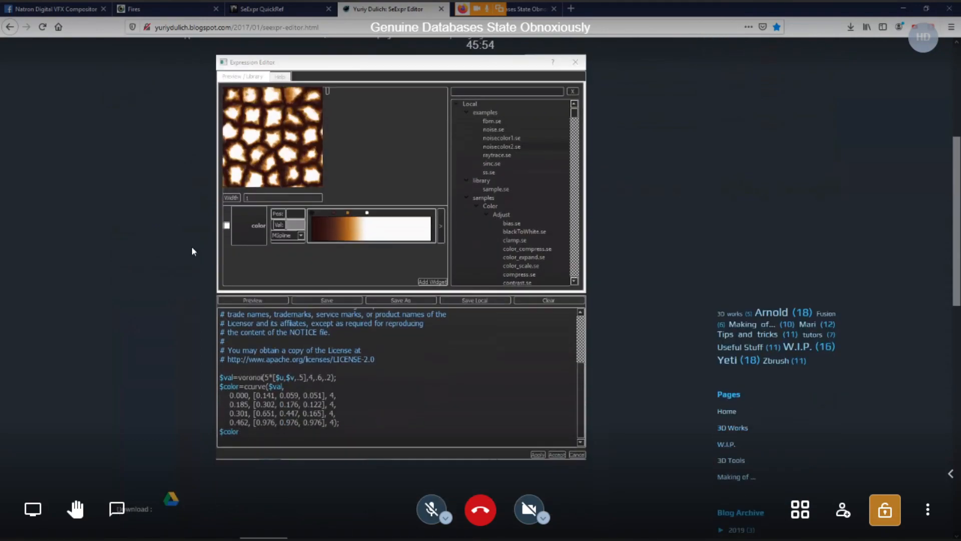
pyautogui.scroll(-2, 157, 287)
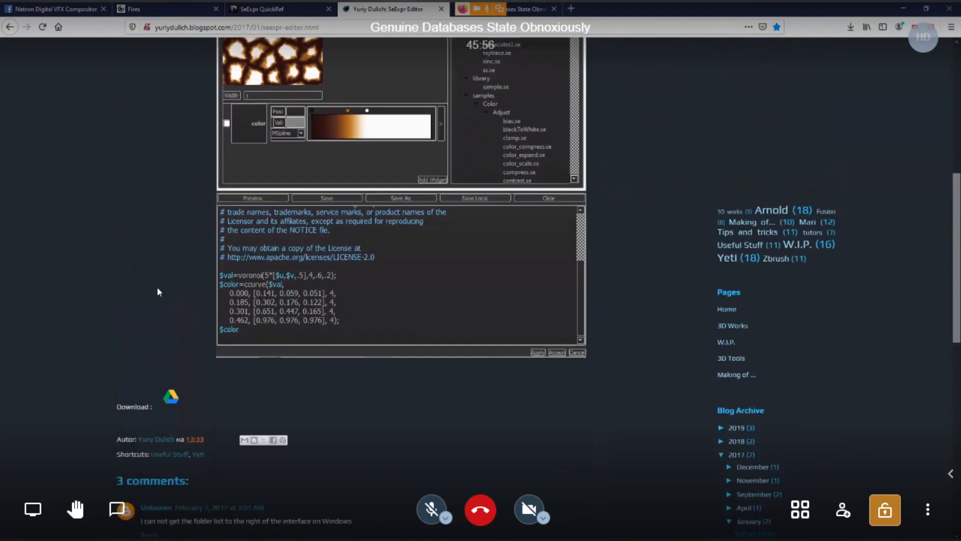
pyautogui.scroll(3, 157, 291)
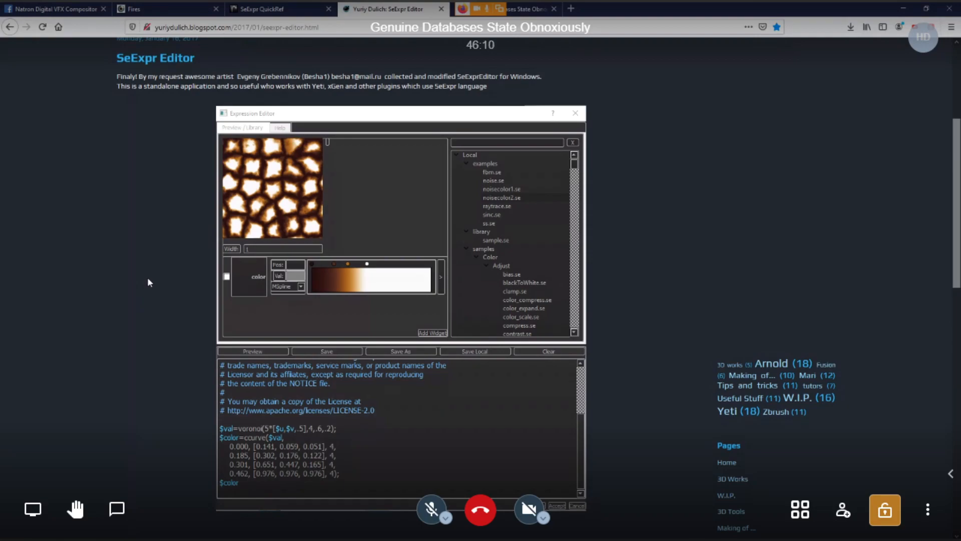
pyautogui.scroll(5, 148, 276)
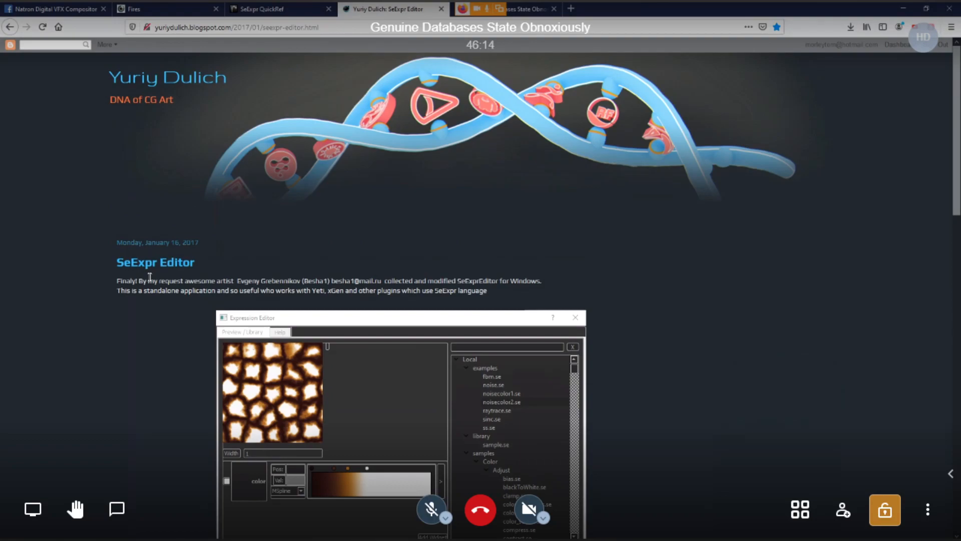
pyautogui.scroll(-1, 149, 278)
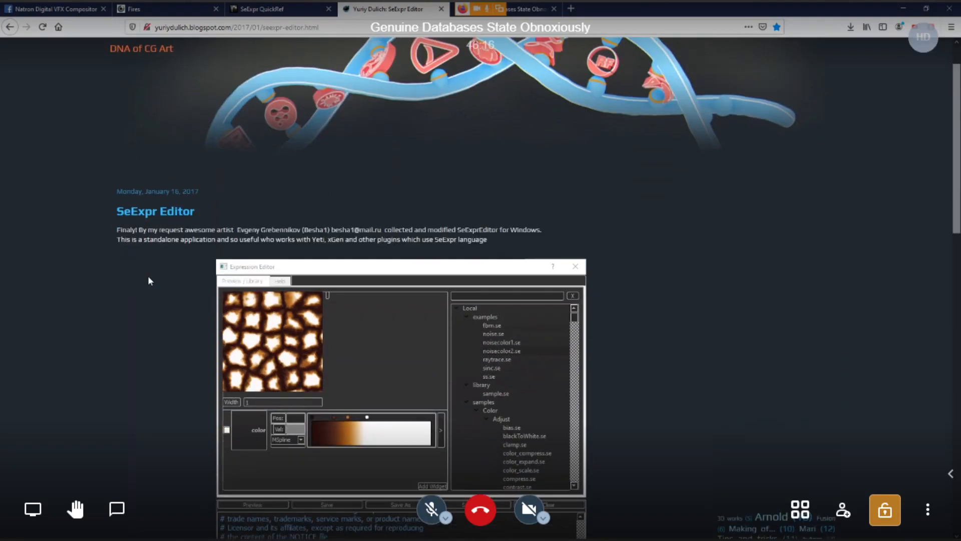
pyautogui.scroll(-1, 148, 281)
pyautogui.scroll(1, 149, 280)
pyautogui.scroll(-3, 148, 277)
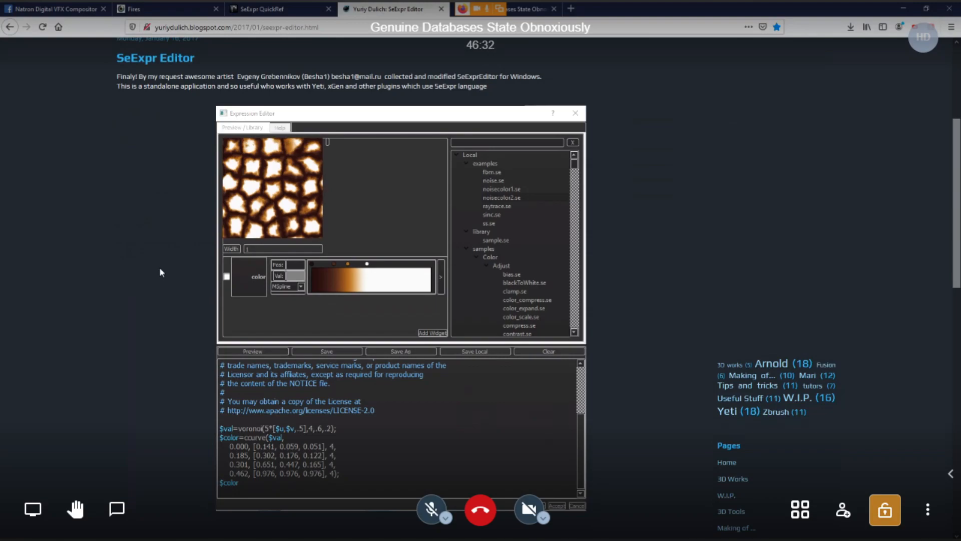
pyautogui.scroll(-3, 159, 267)
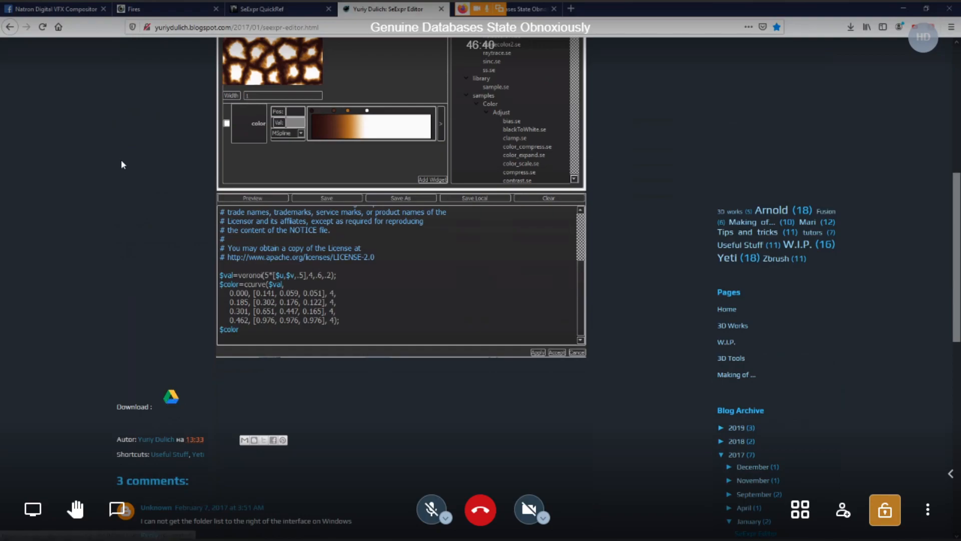
pyautogui.scroll(4, 122, 163)
# Step: Switch to Natron, bring up the Expression Editor window over it briefly, and return to the empty Natron project
pyautogui.moveTo(718, 9); pyautogui.dragTo(0, 168)
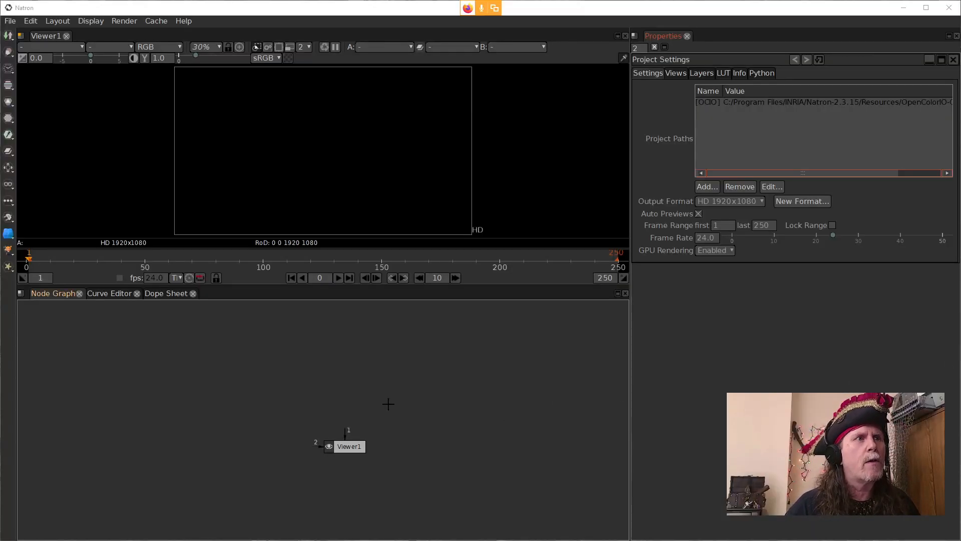
pyautogui.moveTo(453, 539)
pyautogui.click(493, 533)
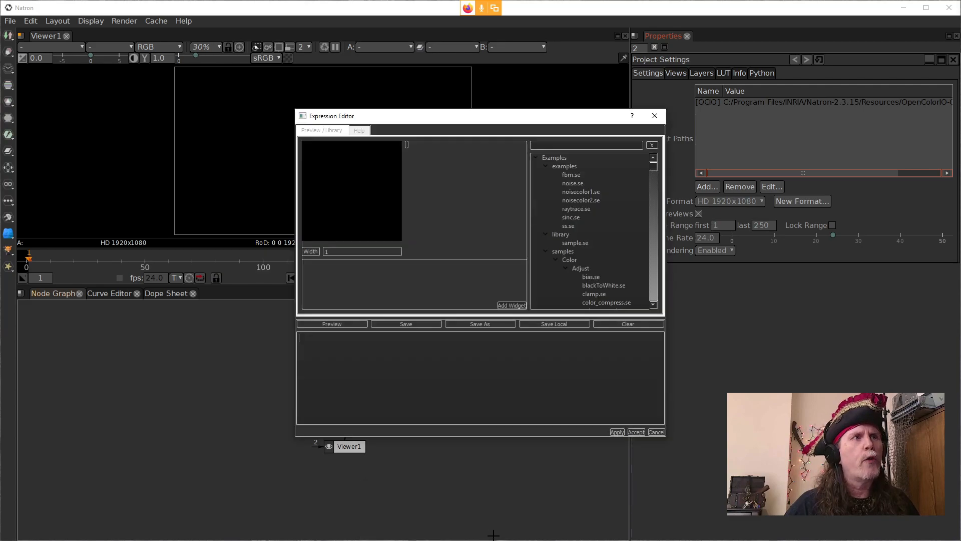
pyautogui.moveTo(452, 117)
pyautogui.mouseDown()
pyautogui.moveTo(482, 100)
pyautogui.moveTo(437, 107)
pyautogui.mouseUp()
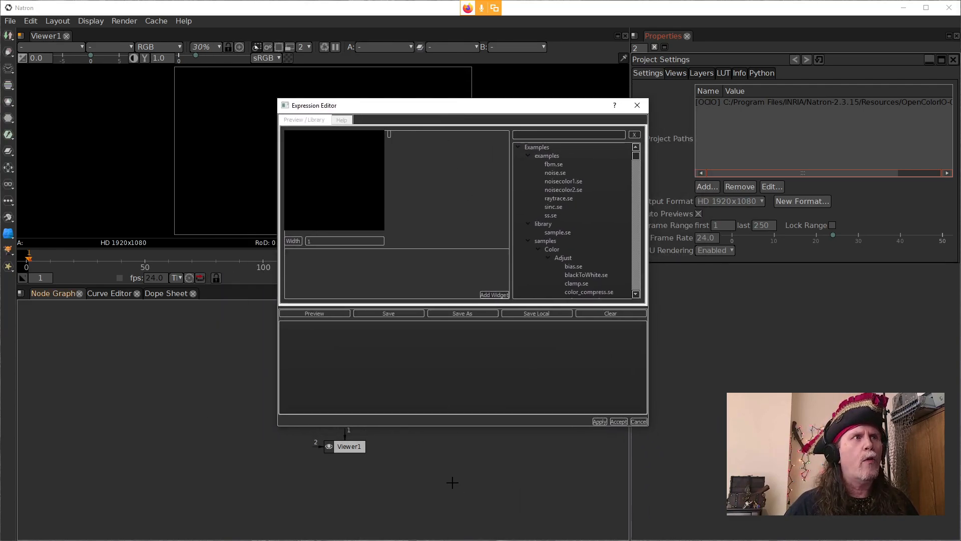
pyautogui.click(433, 500)
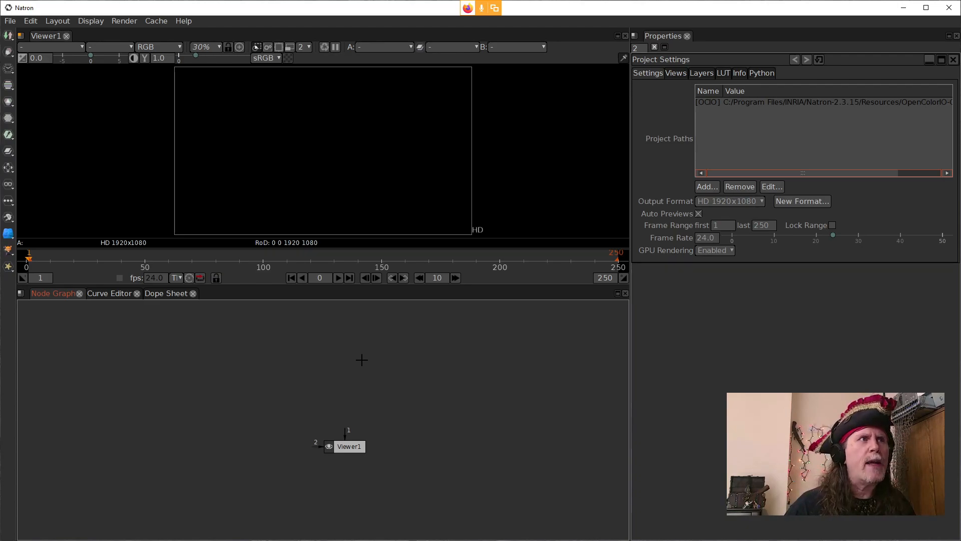
# Step: Add a SeExpr node to the node graph and place it above and to the left of the viewer node
pyautogui.rightClick(322, 364)
pyautogui.moveTo(365, 260)
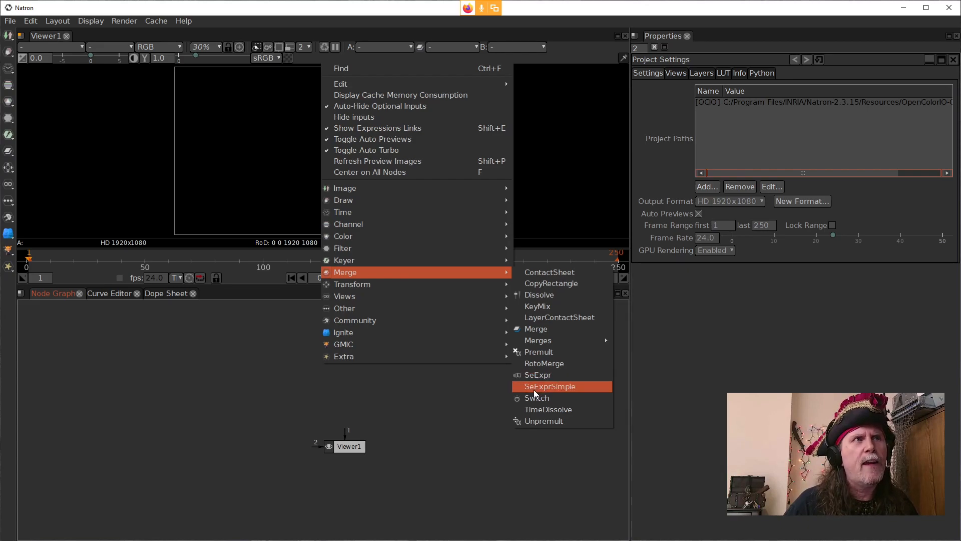
pyautogui.click(540, 375)
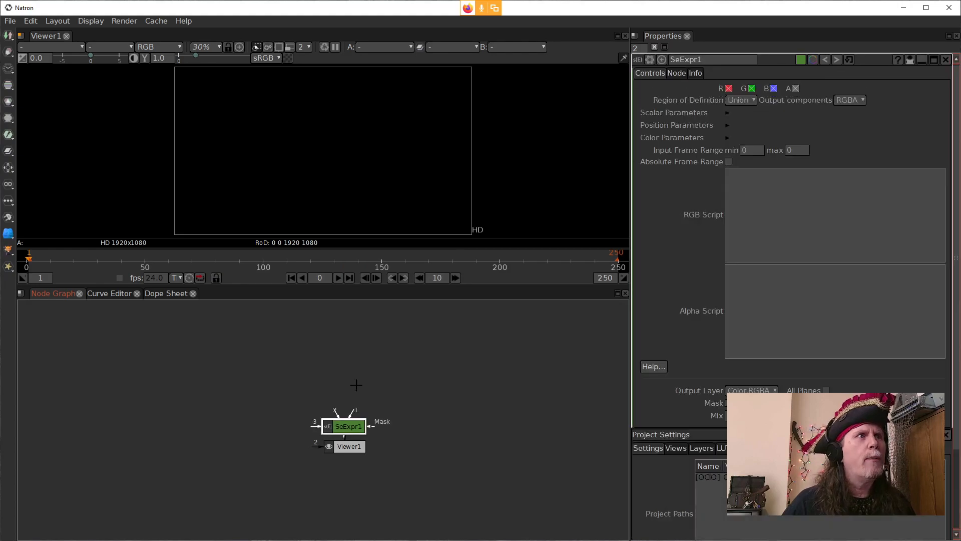
pyautogui.moveTo(343, 423); pyautogui.dragTo(273, 369)
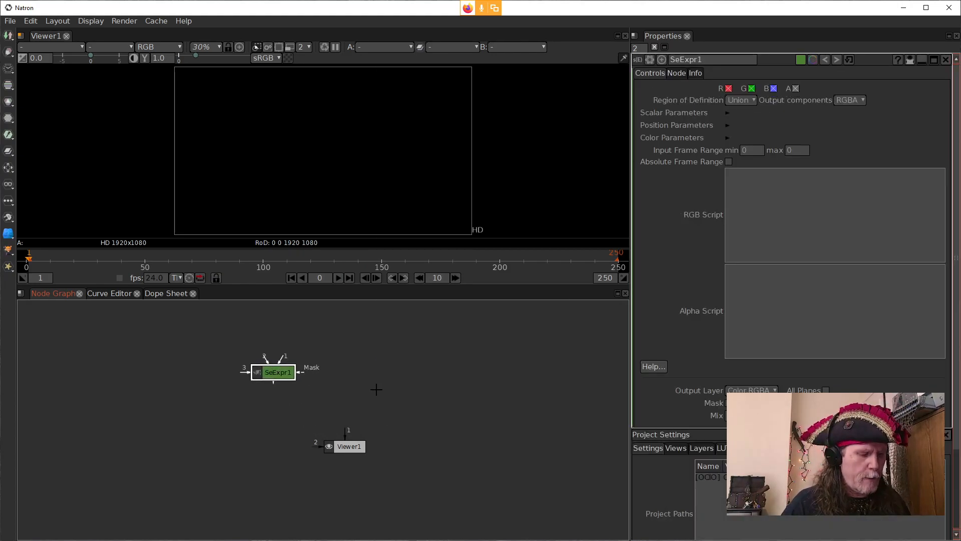
# Step: Add a SeExprSimple node and arrange it to the right of the SeExpr node
pyautogui.rightClick(376, 389)
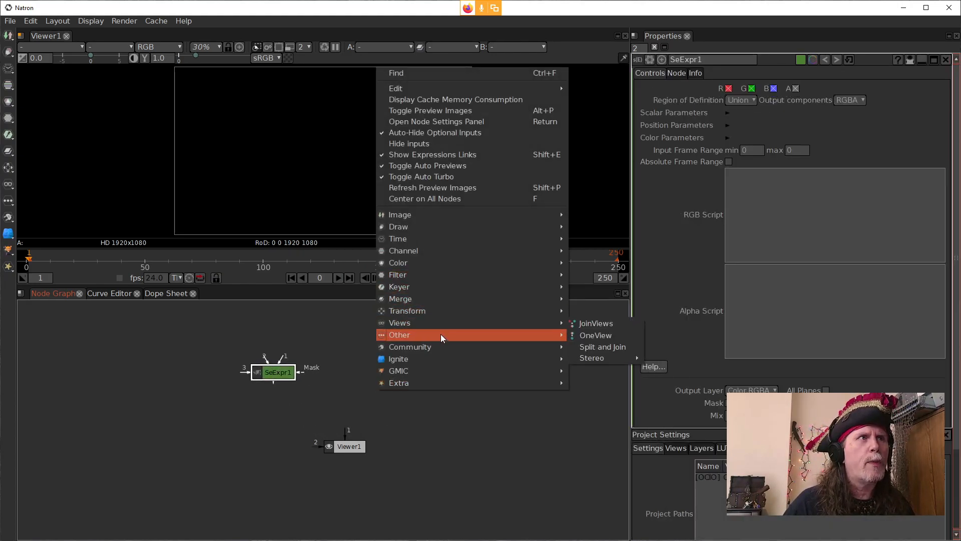
pyautogui.moveTo(431, 299)
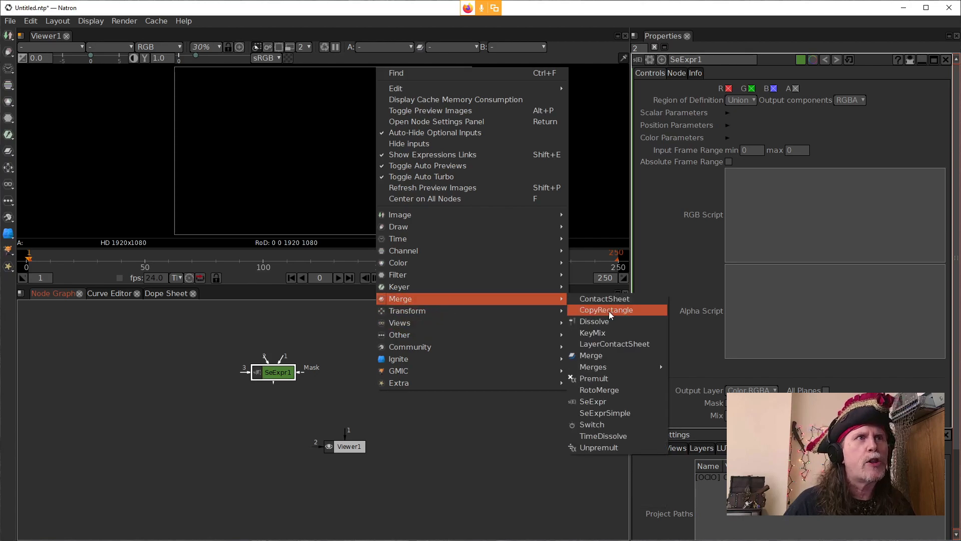
pyautogui.click(597, 415)
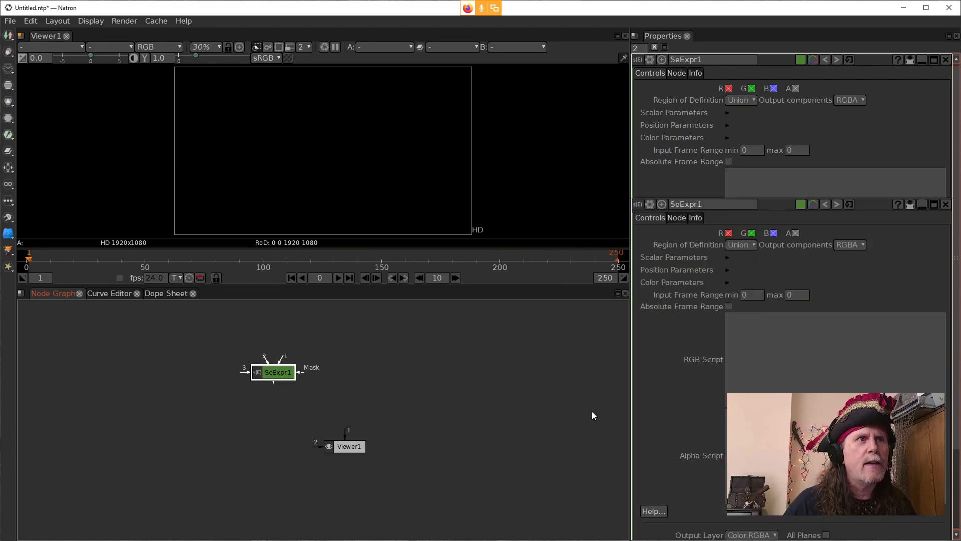
pyautogui.moveTo(270, 394); pyautogui.dragTo(289, 378)
pyautogui.moveTo(410, 375); pyautogui.dragTo(383, 375)
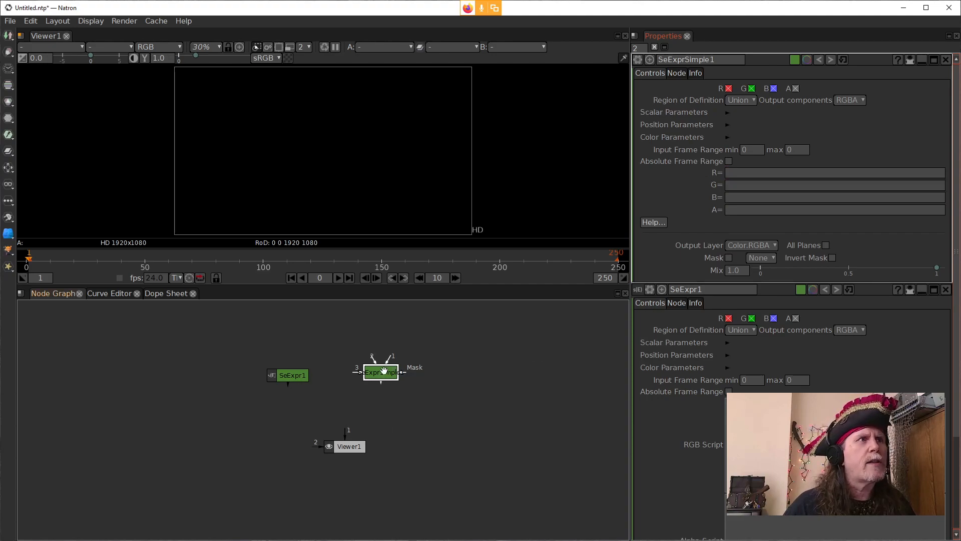
# Step: Connect the SeExprSimple node to the viewer's input 1 and shift the node slightly left
pyautogui.press('1')
pyautogui.click(743, 175)
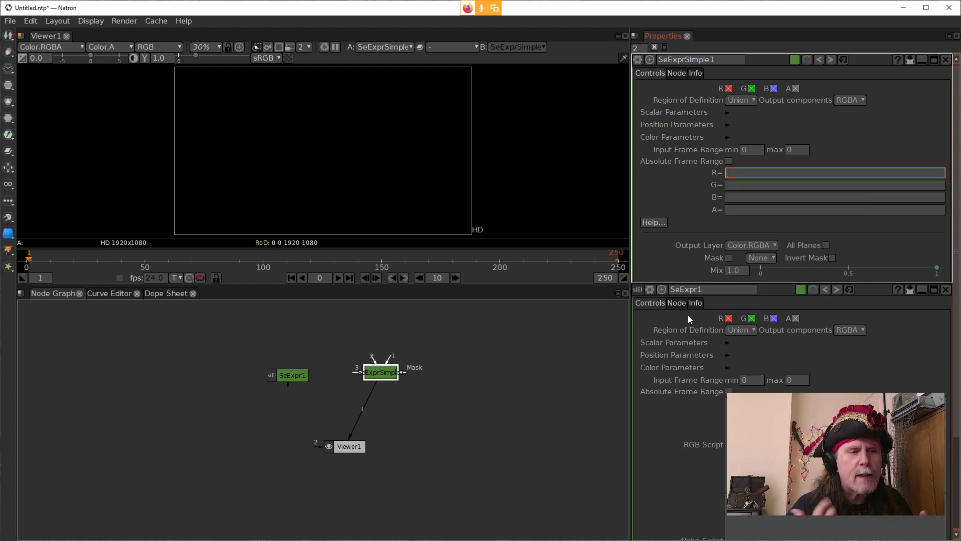
pyautogui.moveTo(376, 366); pyautogui.dragTo(361, 363)
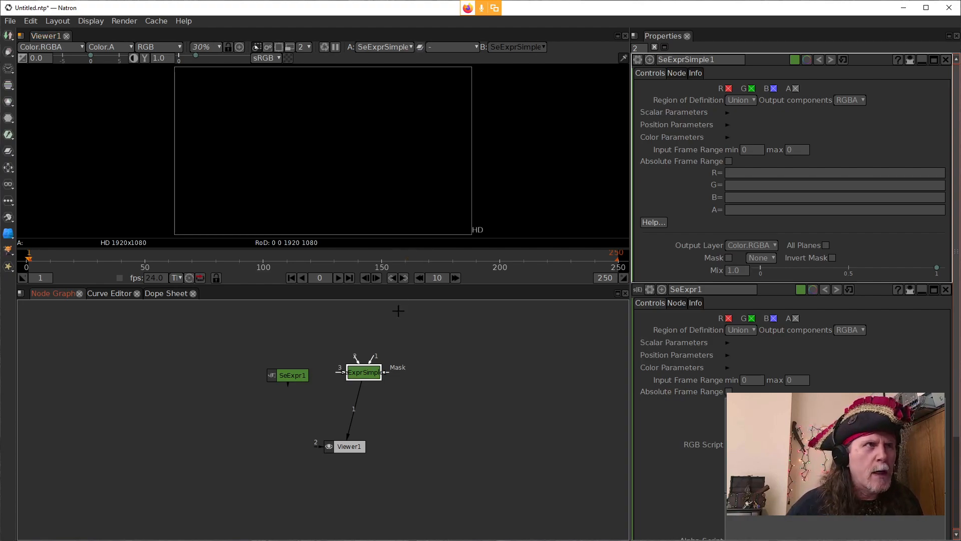
# Step: Add a SeNoise node feeding the viewer's input 1 and arrange it just to the right of the SeExprSimple node
pyautogui.rightClick(418, 373)
pyautogui.moveTo(474, 230)
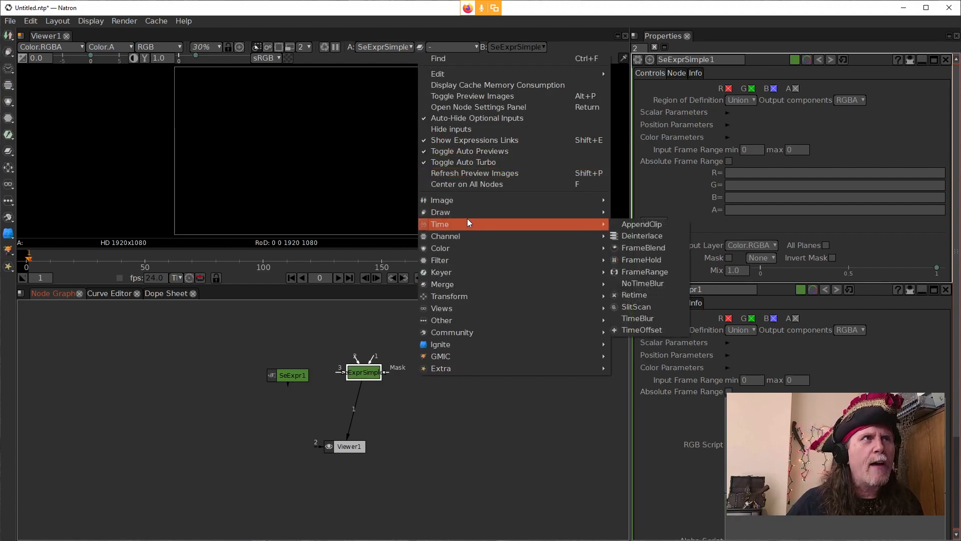
pyautogui.moveTo(455, 212)
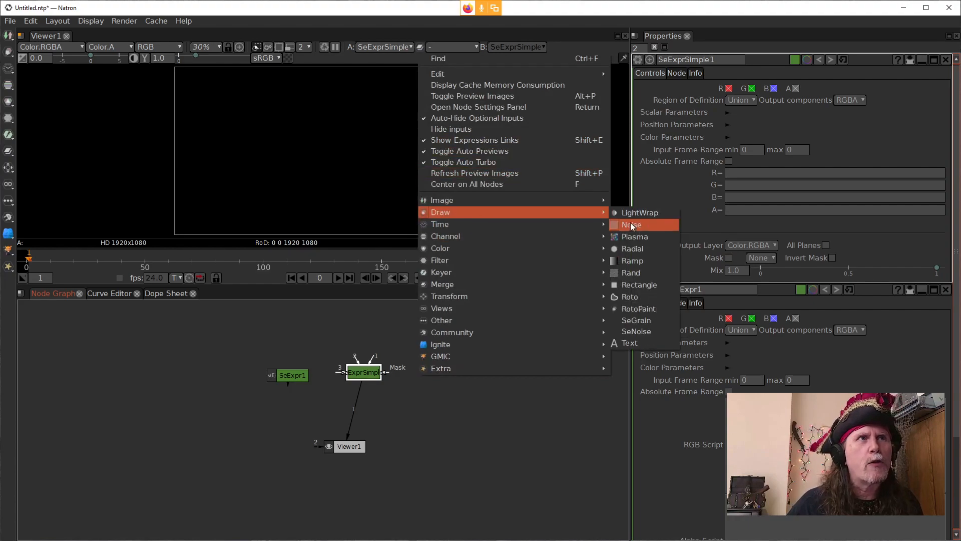
pyautogui.click(624, 331)
pyautogui.moveTo(370, 396); pyautogui.dragTo(392, 410)
pyautogui.moveTo(365, 372); pyautogui.dragTo(328, 359)
pyautogui.moveTo(368, 395); pyautogui.dragTo(385, 352)
pyautogui.moveTo(378, 412); pyautogui.dragTo(368, 367)
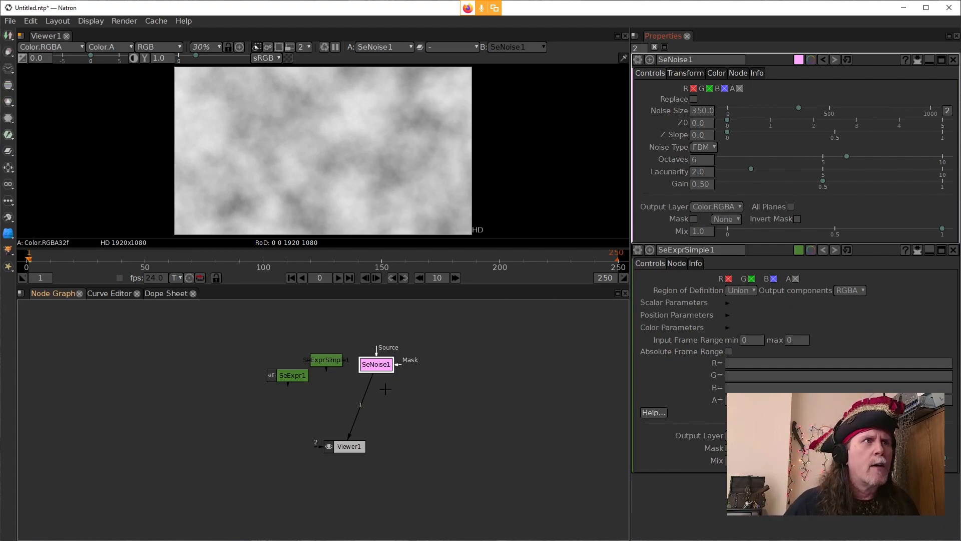
pyautogui.moveTo(374, 372); pyautogui.dragTo(360, 371)
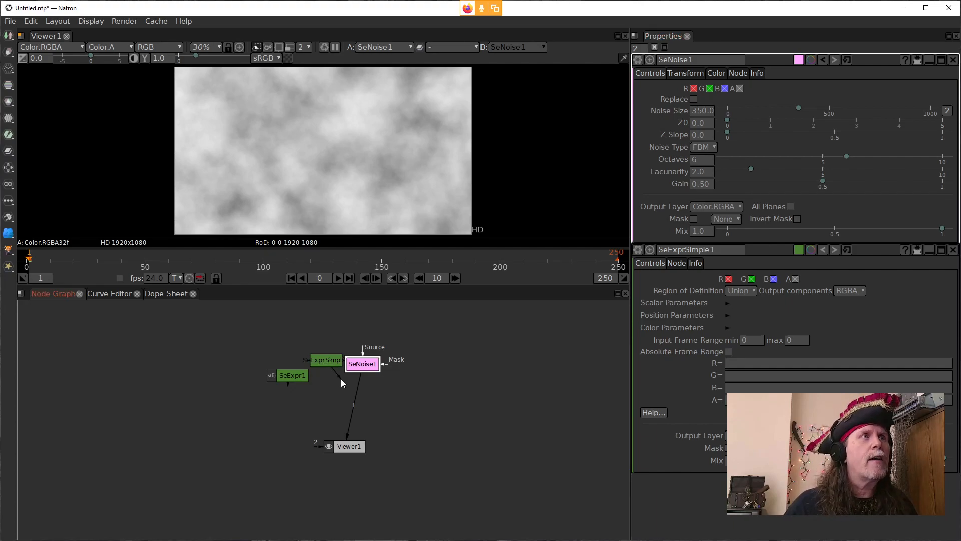
# Step: Move the SeExprSimple node to the right of SeNoise and connect it to the viewer's input 1
pyautogui.moveTo(326, 360); pyautogui.dragTo(403, 383)
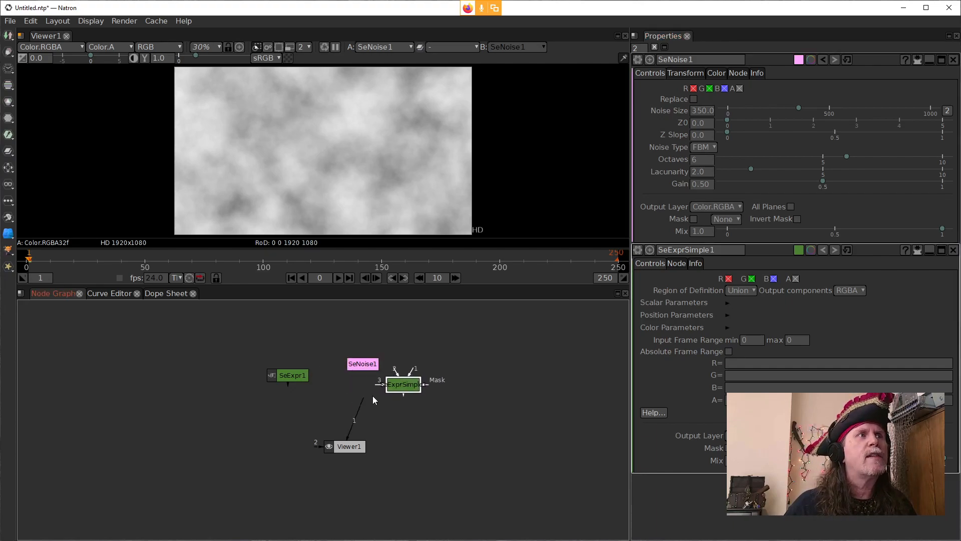
pyautogui.press('1')
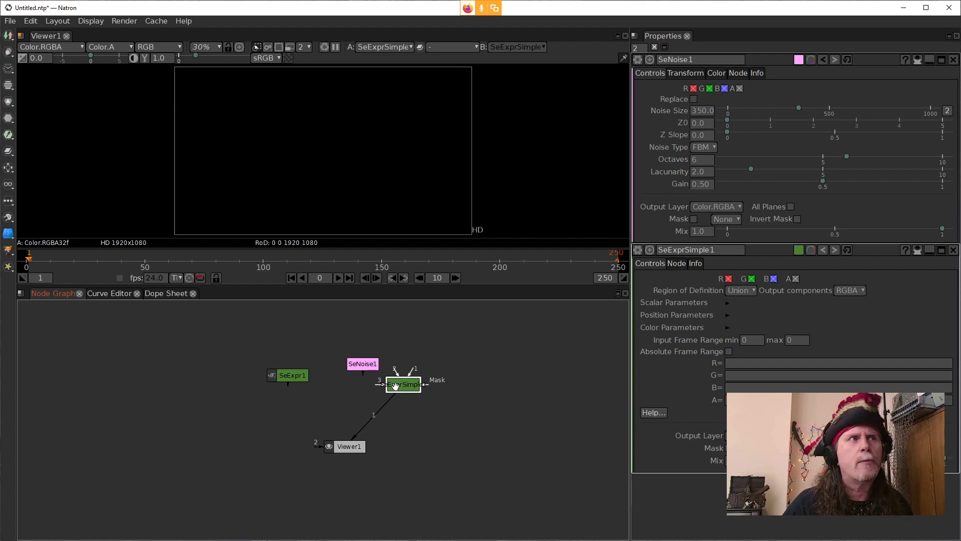
pyautogui.moveTo(371, 365); pyautogui.dragTo(357, 363)
pyautogui.moveTo(399, 385); pyautogui.dragTo(406, 357)
# Step: Move the SeNoise node directly above the SeExpr node and close the SeNoise settings
pyautogui.click(312, 357)
pyautogui.click(347, 360)
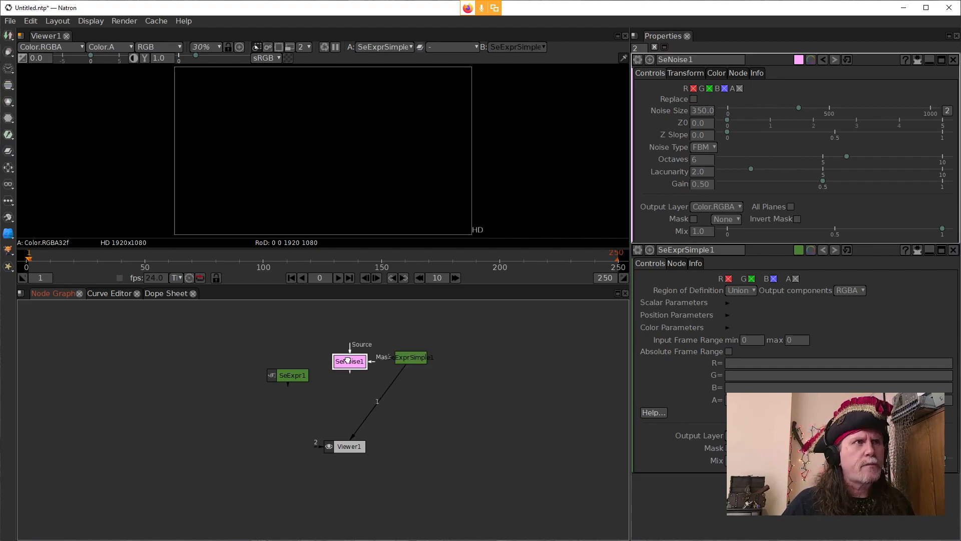
pyautogui.moveTo(347, 360); pyautogui.dragTo(274, 343)
pyautogui.click(751, 342)
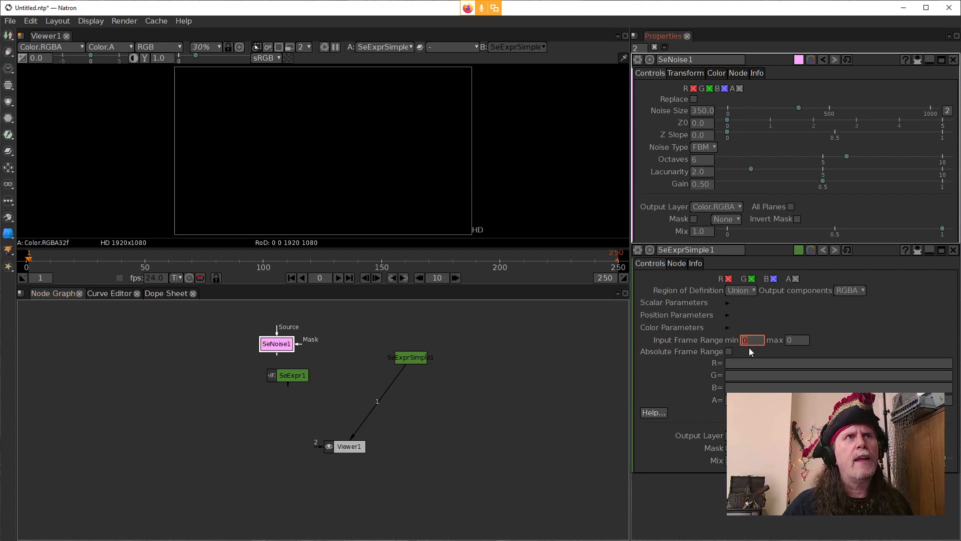
pyautogui.click(954, 60)
pyautogui.click(742, 173)
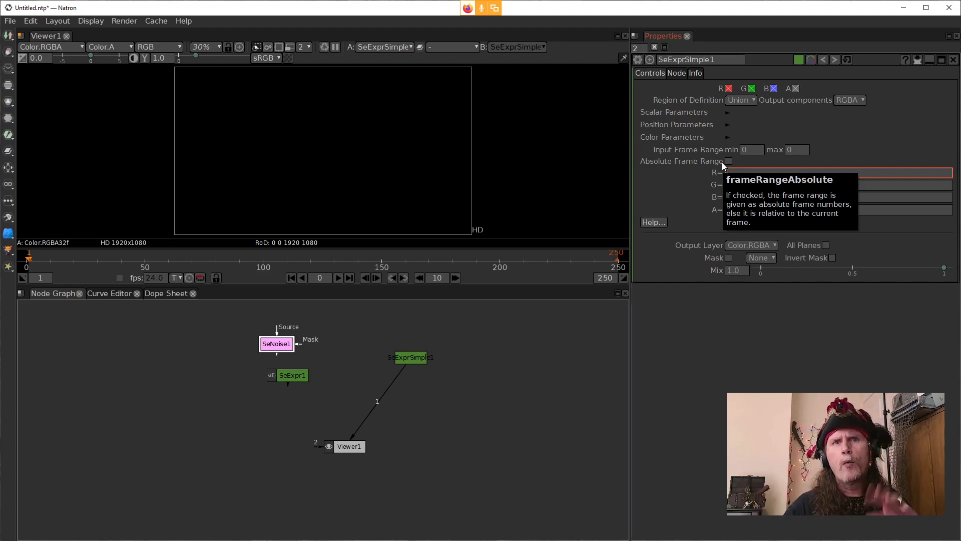
# Step: Connect the SeExpr node to the viewer's input 1 and open its settings
pyautogui.click(377, 405)
pyautogui.moveTo(377, 406); pyautogui.dragTo(293, 375)
pyautogui.click(293, 375)
pyautogui.click(786, 267)
pyautogui.click(821, 216)
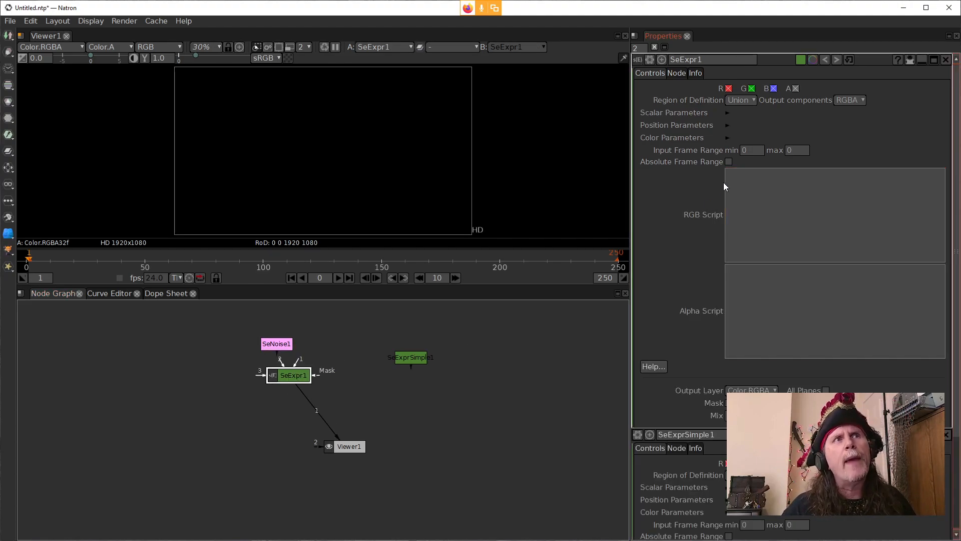
pyautogui.click(776, 333)
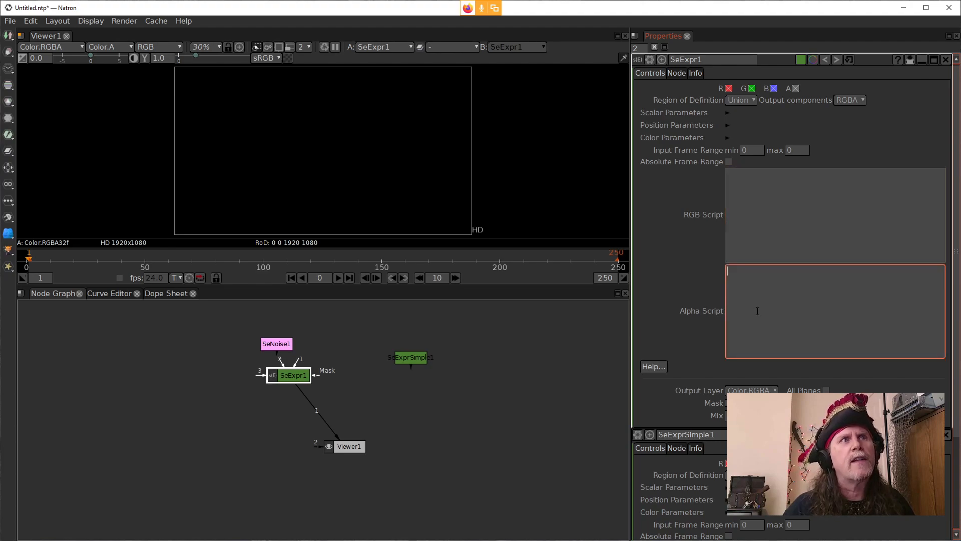
# Step: Enter noise(u) as the RGB script of the SeExpr node and apply it
pyautogui.click(776, 218)
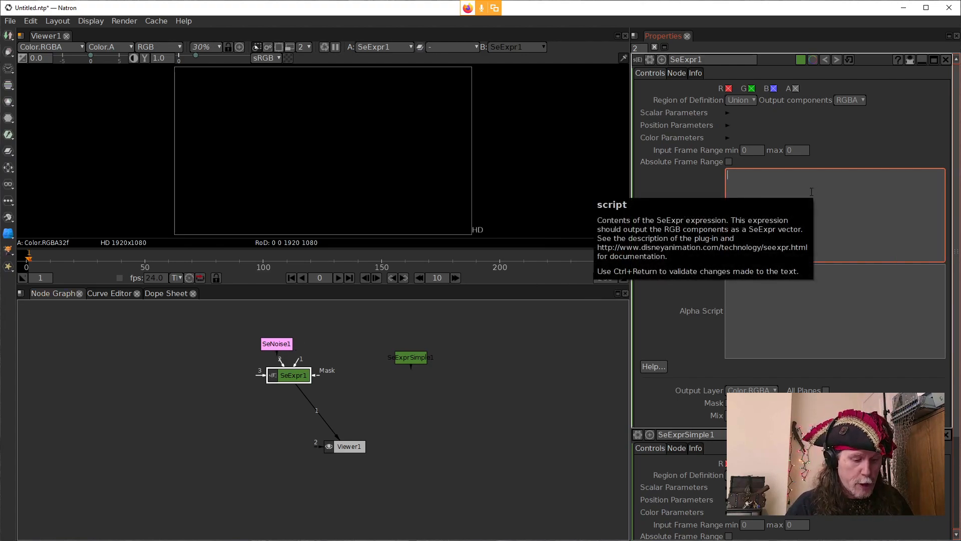
pyautogui.write('noi')
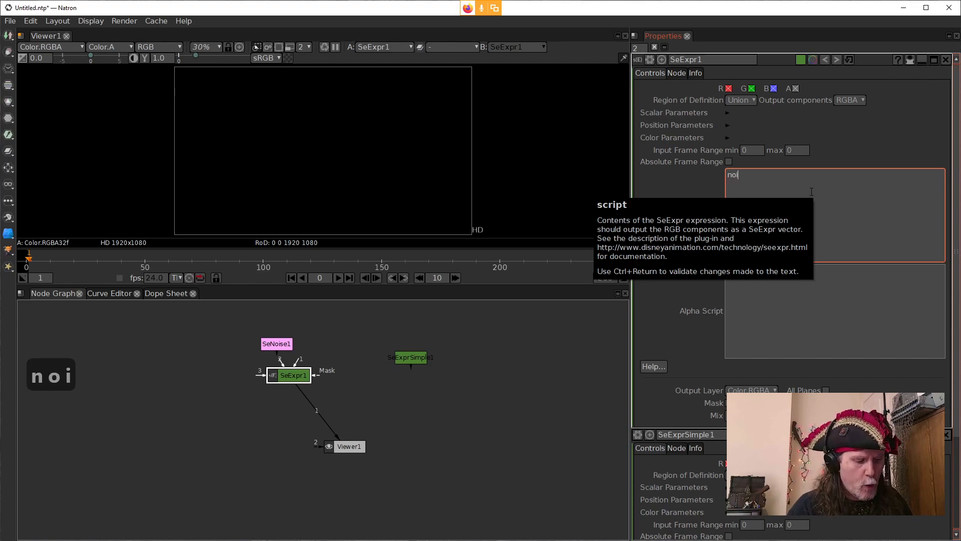
pyautogui.write('se(')
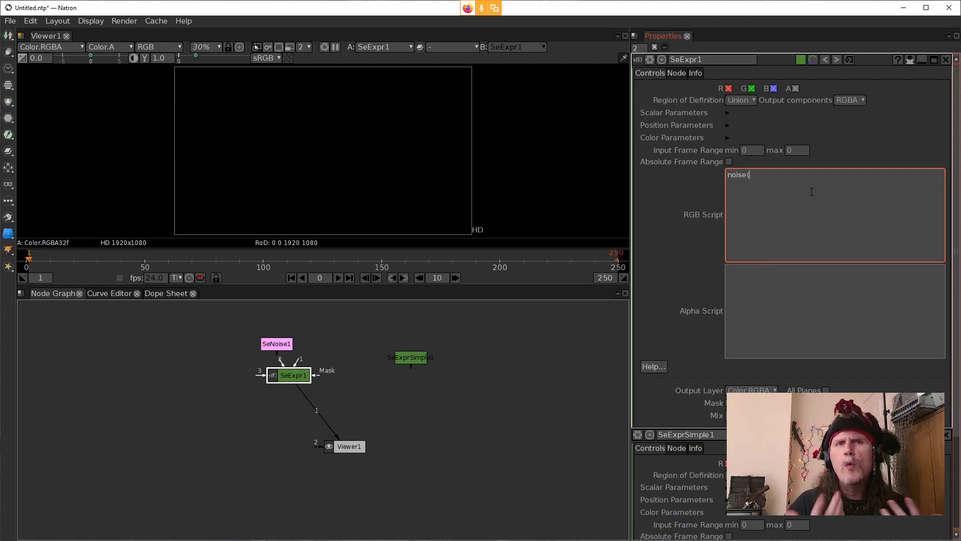
pyautogui.write('u')
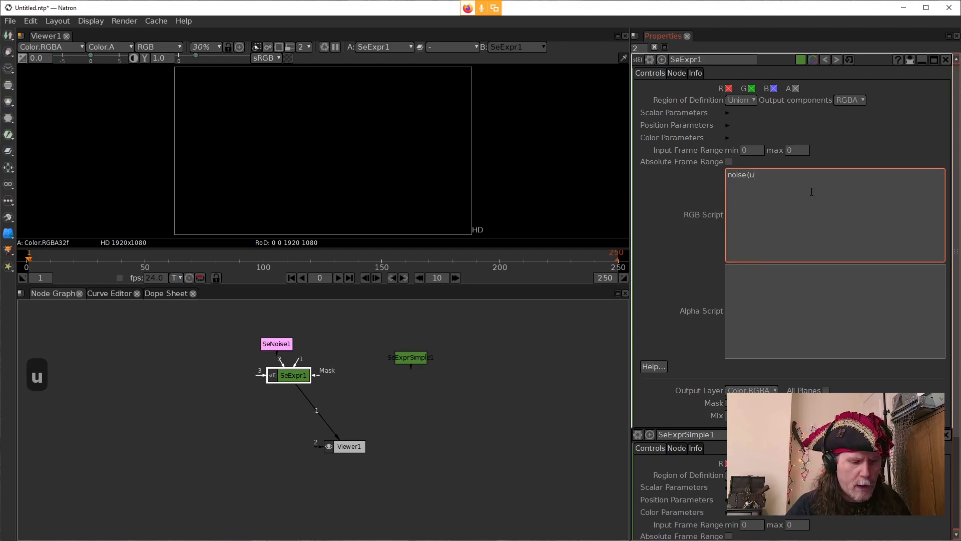
pyautogui.press('BackSpace')
pyautogui.write('v')
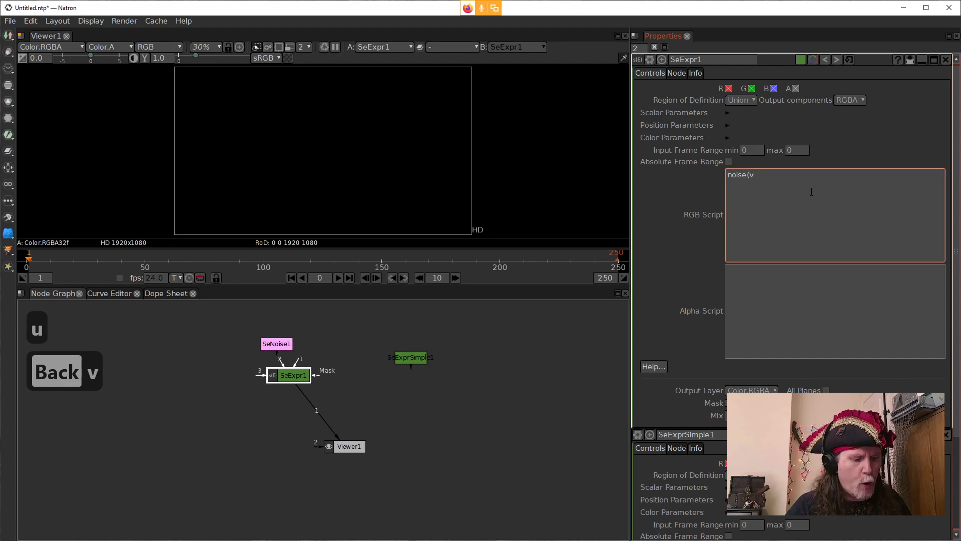
pyautogui.press('BackSpace')
pyautogui.write('x')
pyautogui.press('BackSpace')
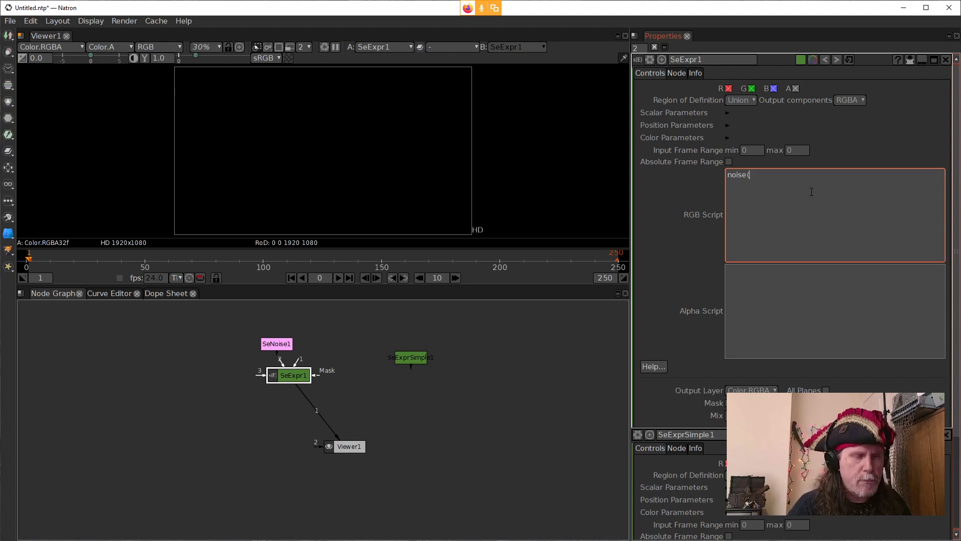
pyautogui.write('u')
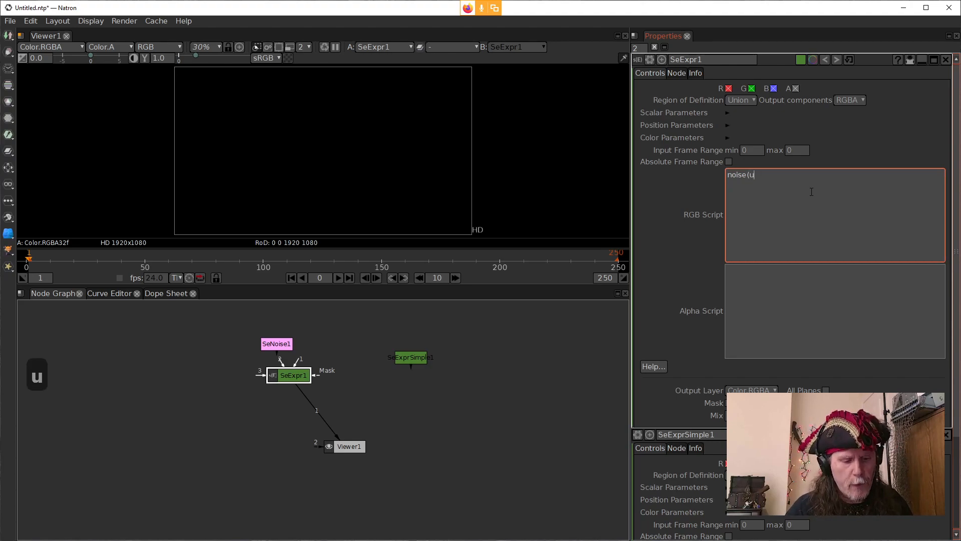
pyautogui.write(')')
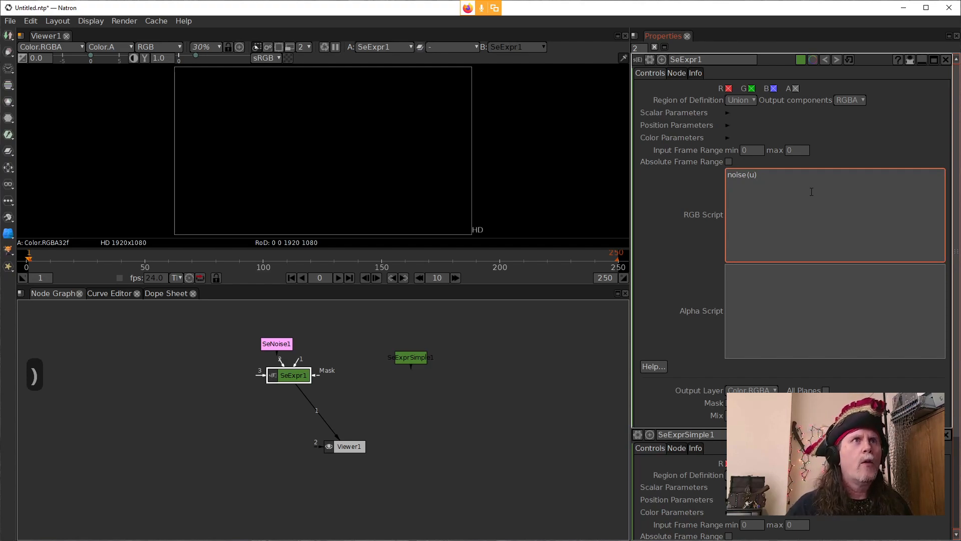
pyautogui.click(685, 216)
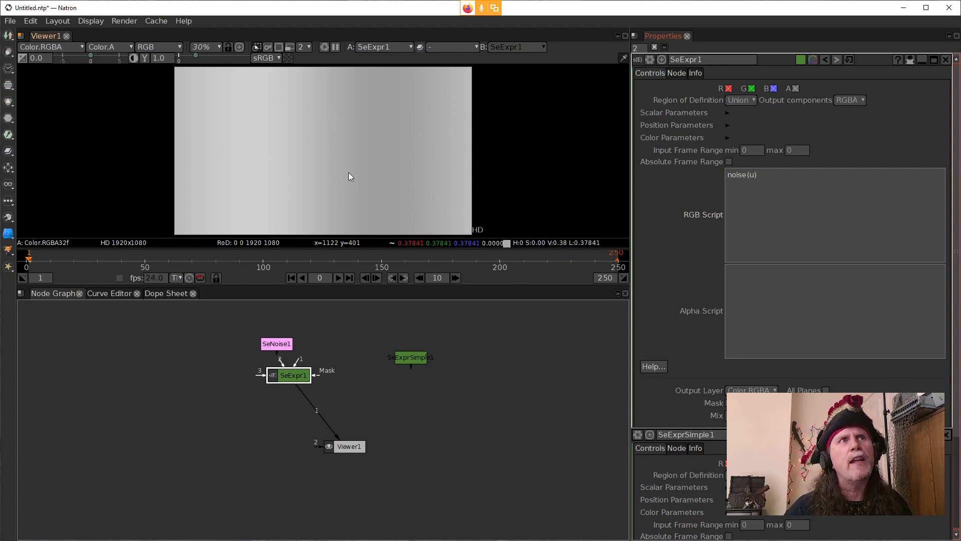
# Step: Scale the u coordinate in the RGB script so the expression reads noise(u*.01)
pyautogui.click(756, 176)
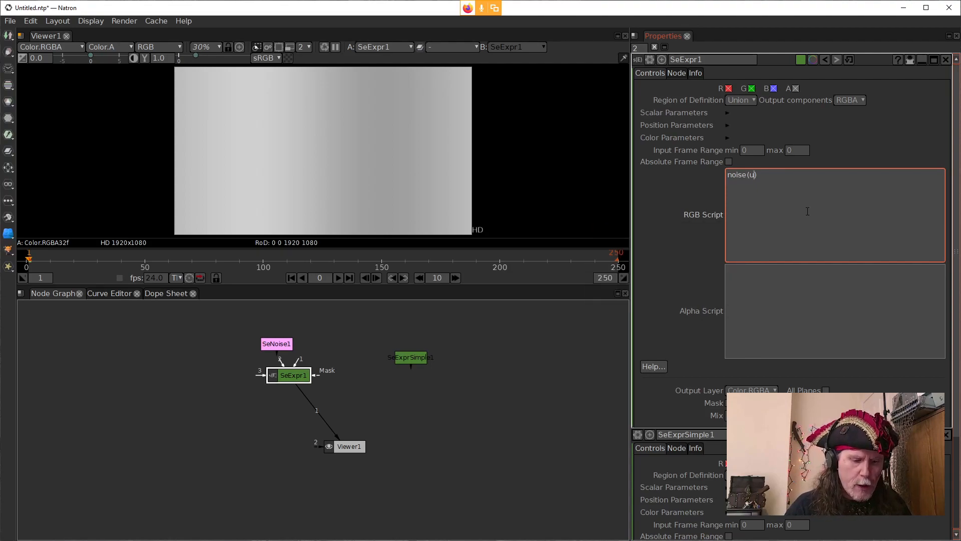
pyautogui.write('*.')
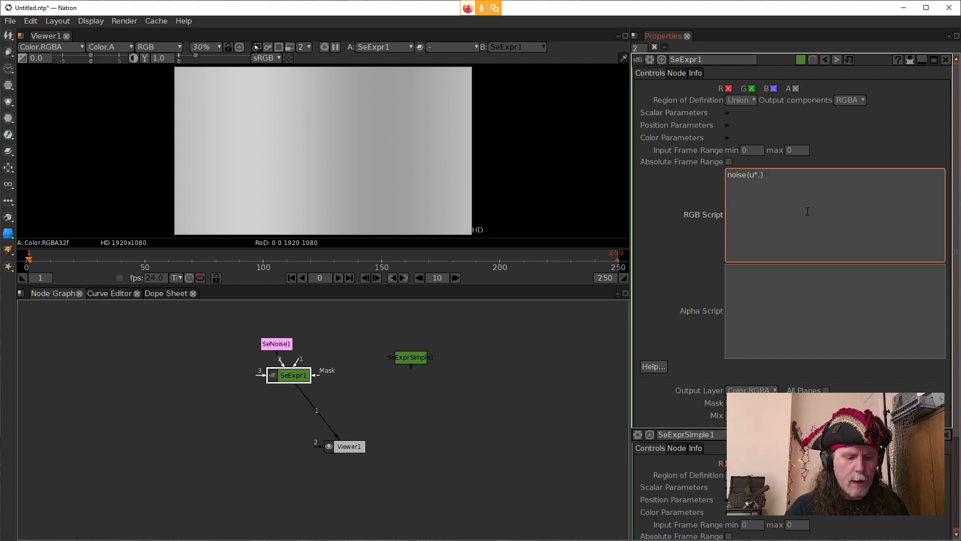
pyautogui.press('BackSpace')
pyautogui.write('/')
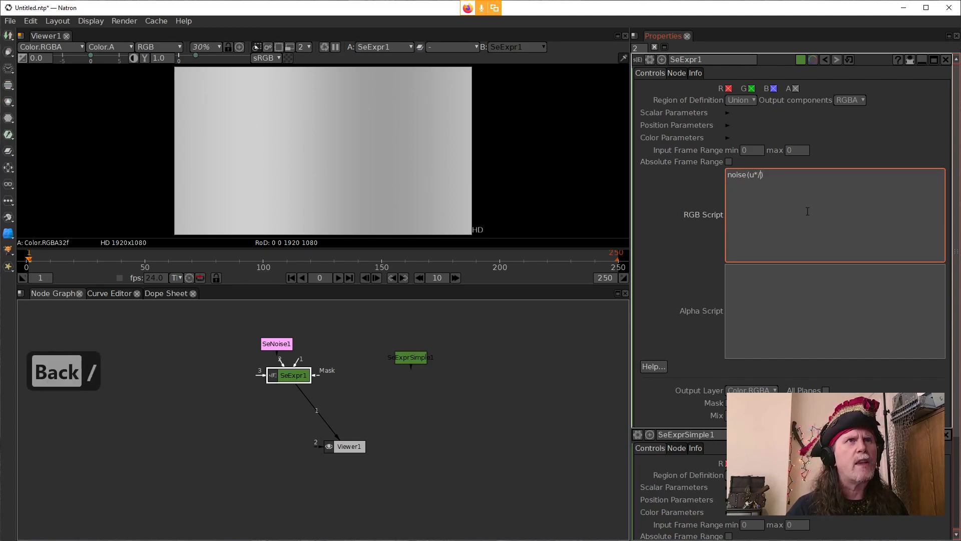
pyautogui.press('BackSpace')
pyautogui.press('BackSpace')
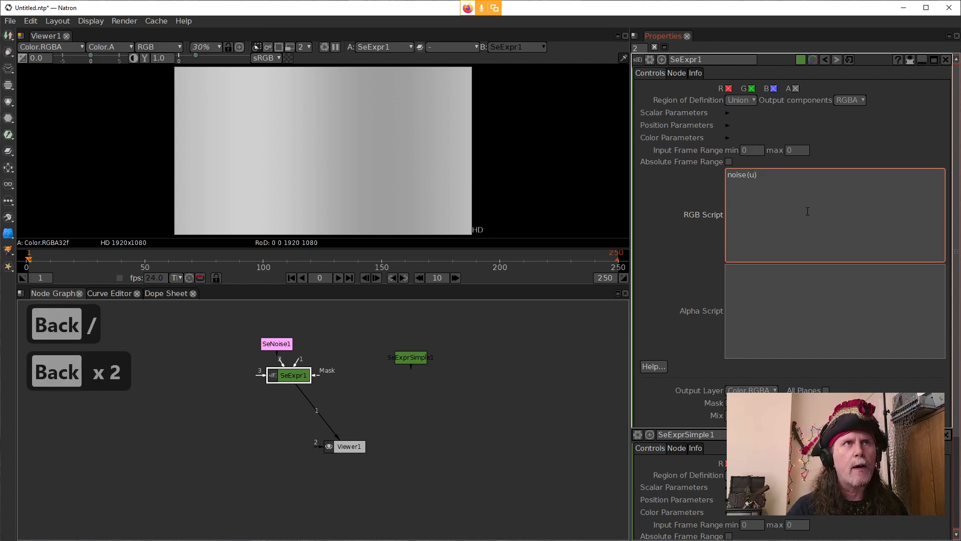
pyautogui.write('*.')
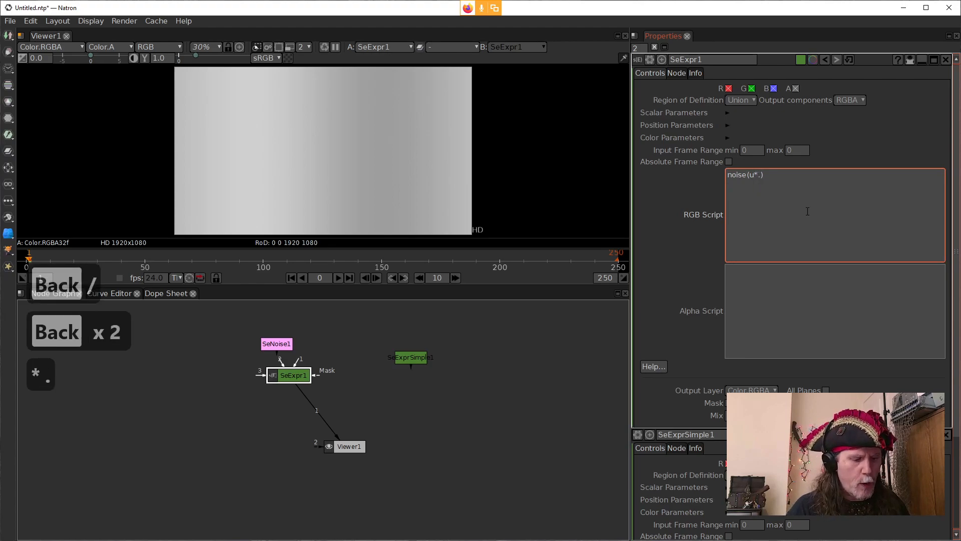
pyautogui.write('01')
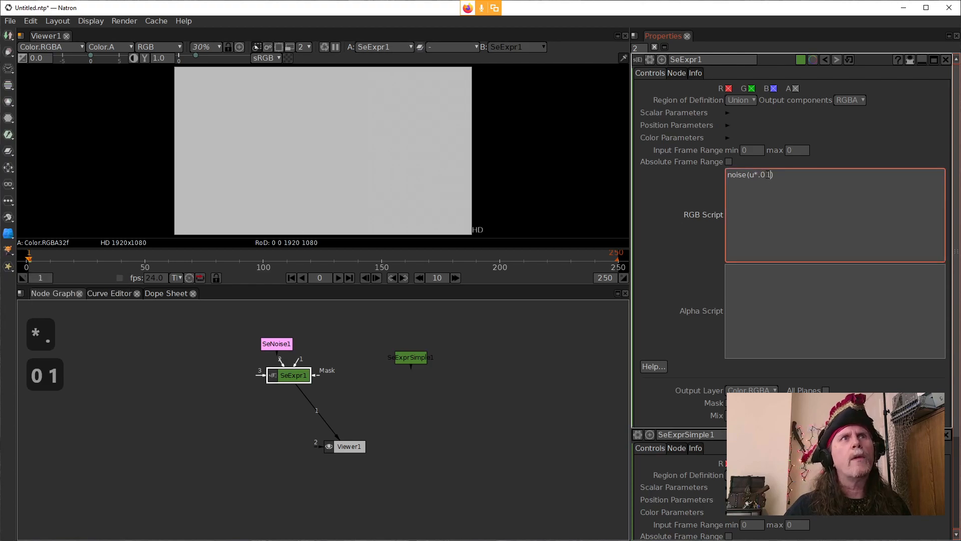
# Step: Change the multiplier in the RGB script to 50, giving noise(u*50), and apply it
pyautogui.moveTo(771, 175); pyautogui.dragTo(759, 175)
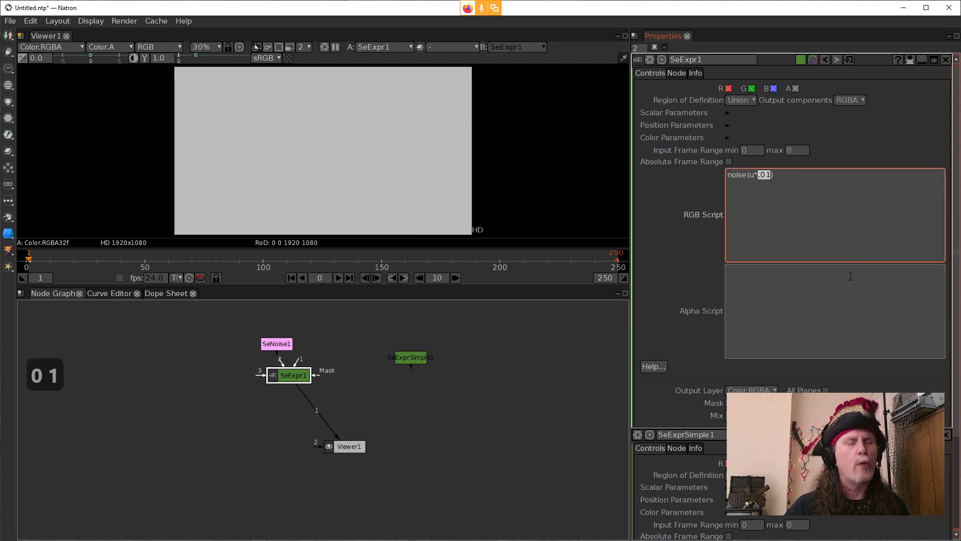
pyautogui.write('50')
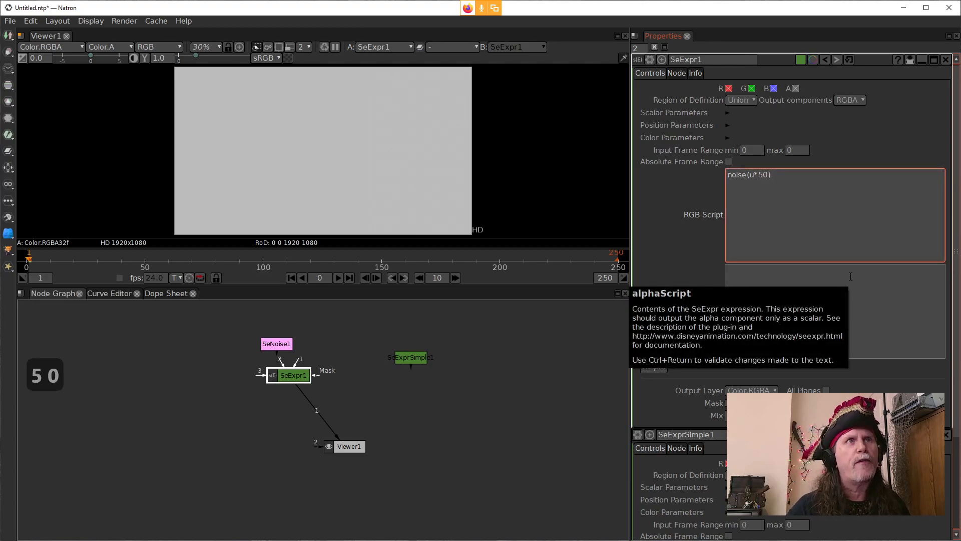
pyautogui.click(670, 218)
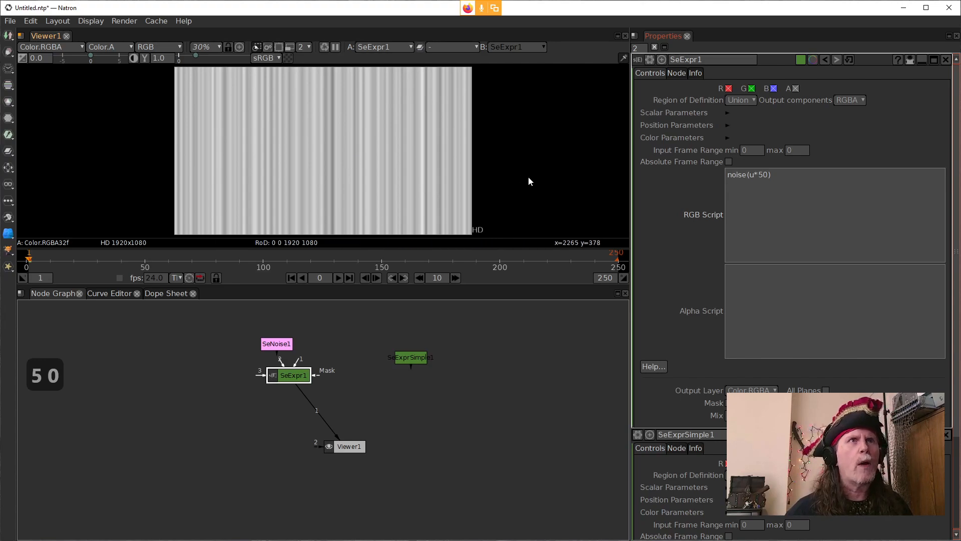
# Step: Replace the u coordinate with v in the RGB script, giving noise(v*50), and apply it
pyautogui.click(750, 175)
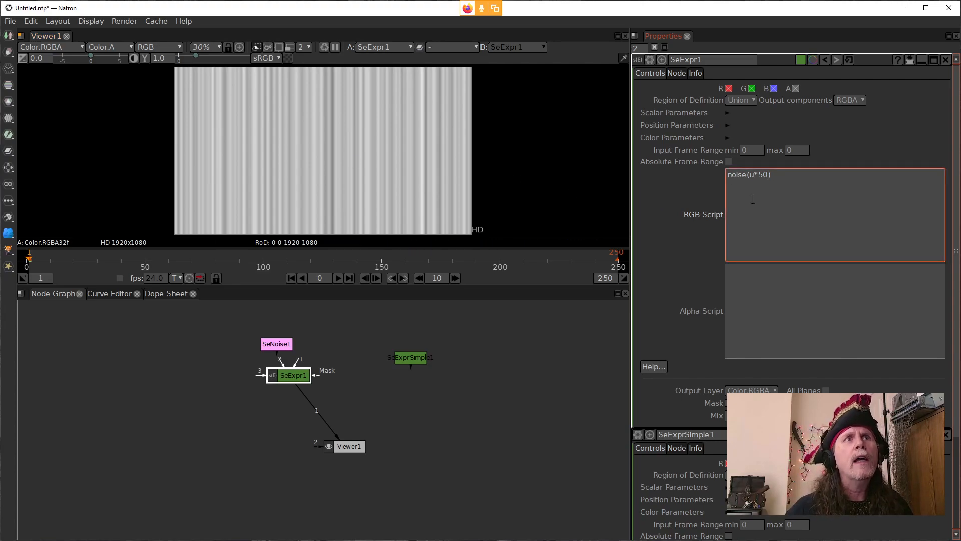
pyautogui.press('Right')
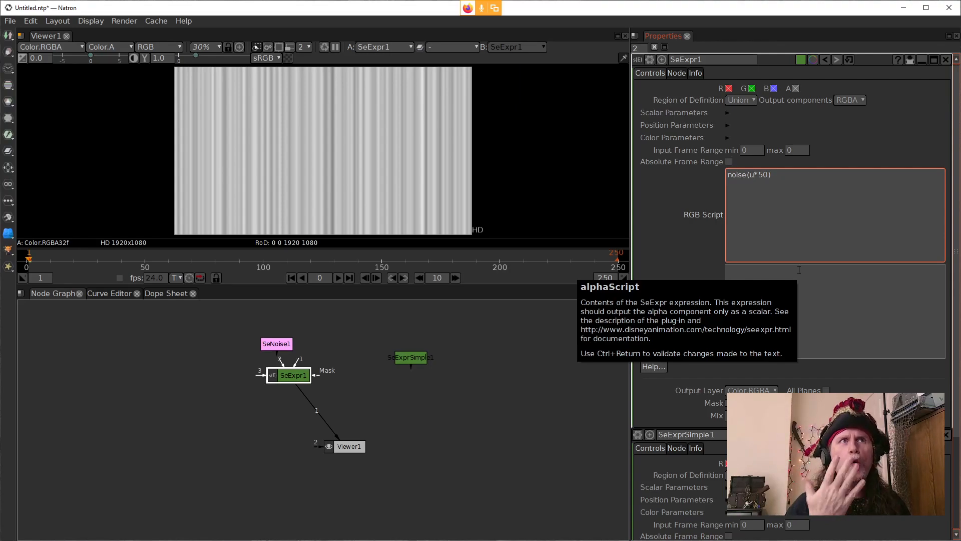
pyautogui.press('BackSpace')
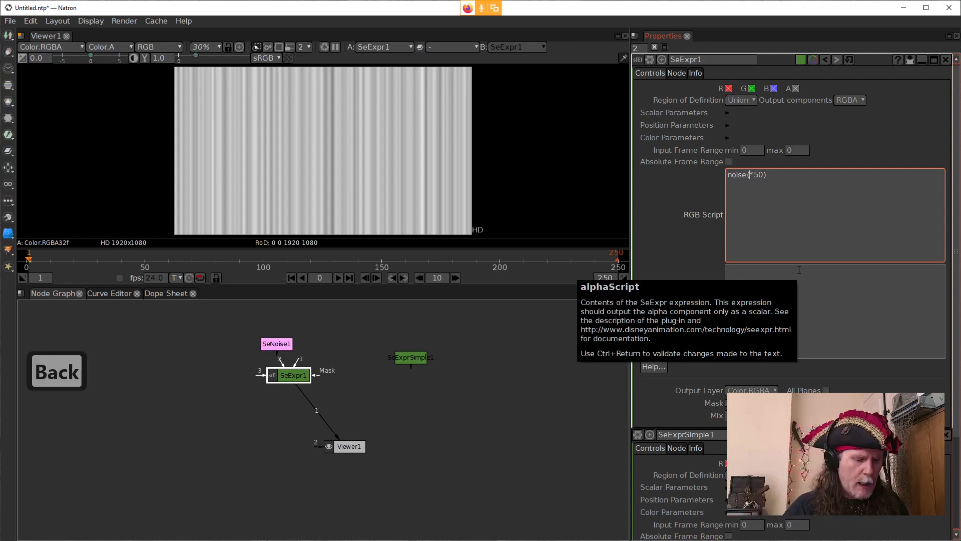
pyautogui.write('v')
pyautogui.click(652, 185)
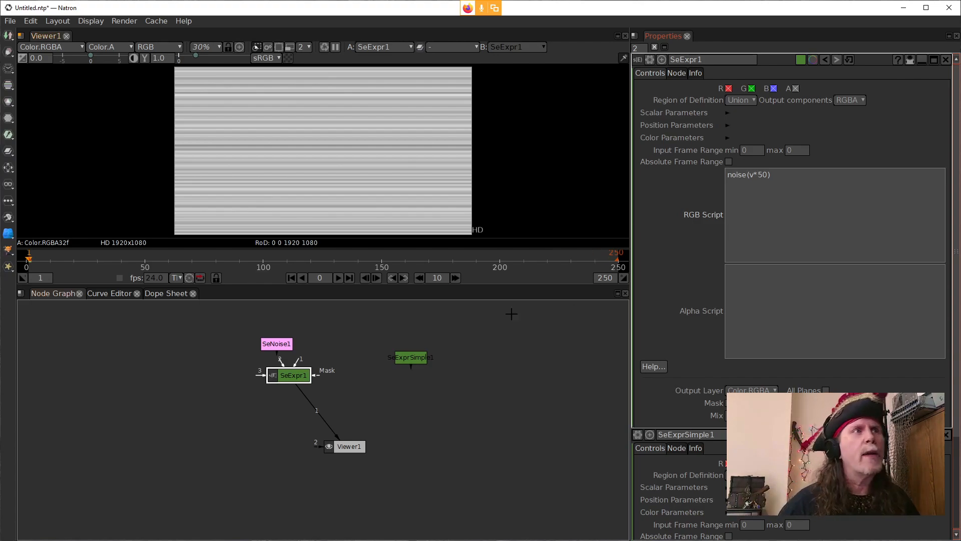
# Step: Move the SeExpr node farther left and connect the SeExprSimple node to the viewer's input 1
pyautogui.click(296, 376)
pyautogui.moveTo(296, 376); pyautogui.dragTo(256, 378)
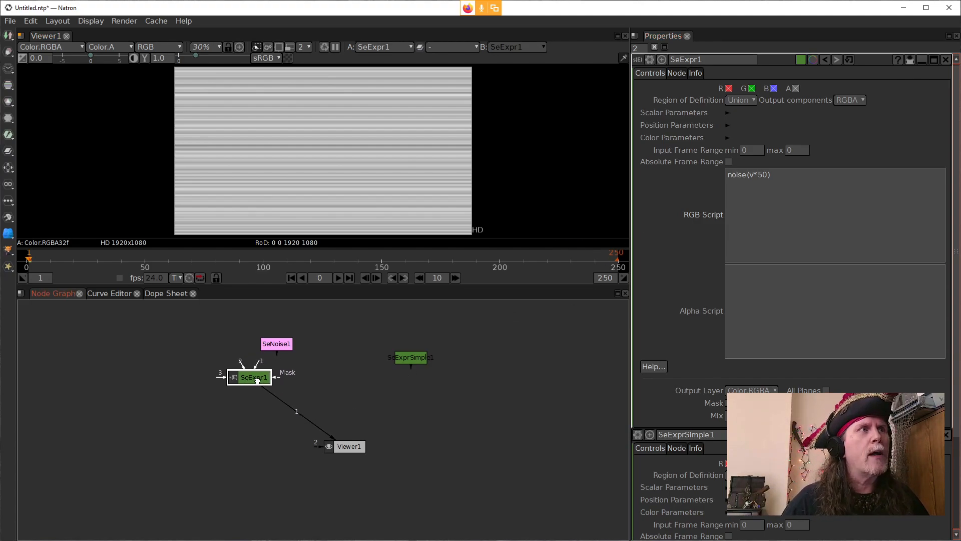
pyautogui.moveTo(419, 359); pyautogui.dragTo(419, 359)
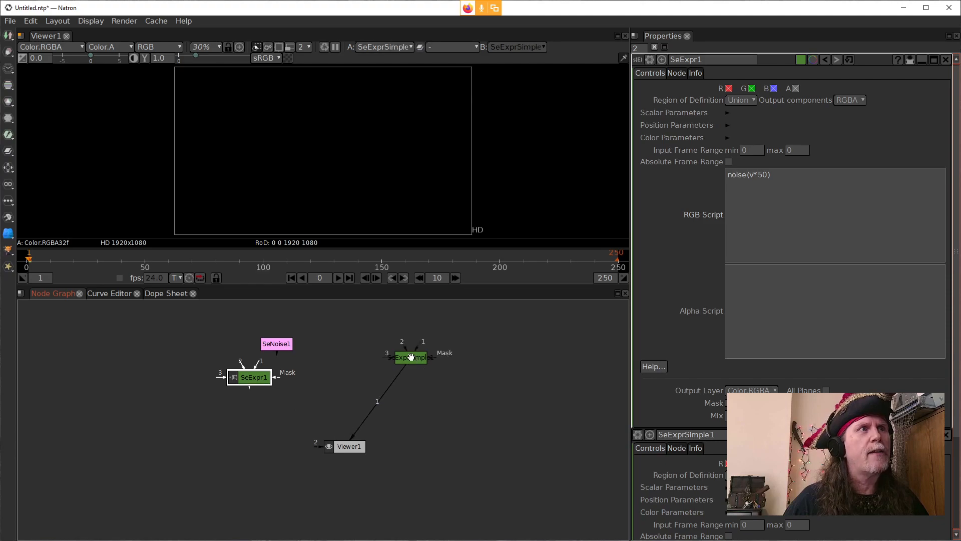
# Step: Open the SeExprSimple node's settings and paste noise(v*50) as the red channel expression, then apply it
pyautogui.doubleClick(408, 361)
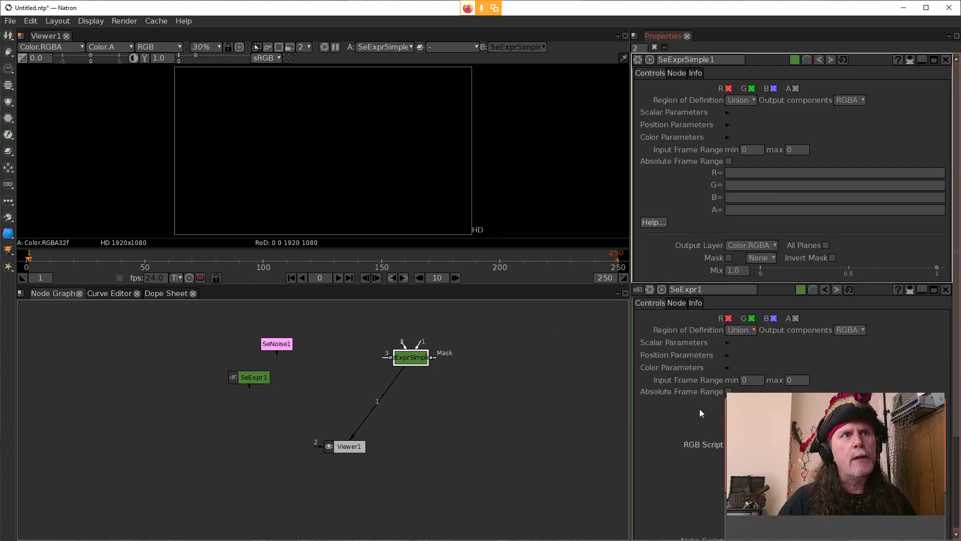
pyautogui.hotkey('ctrl', 'c')
pyautogui.click(761, 173)
pyautogui.hotkey('ctrl', 'v')
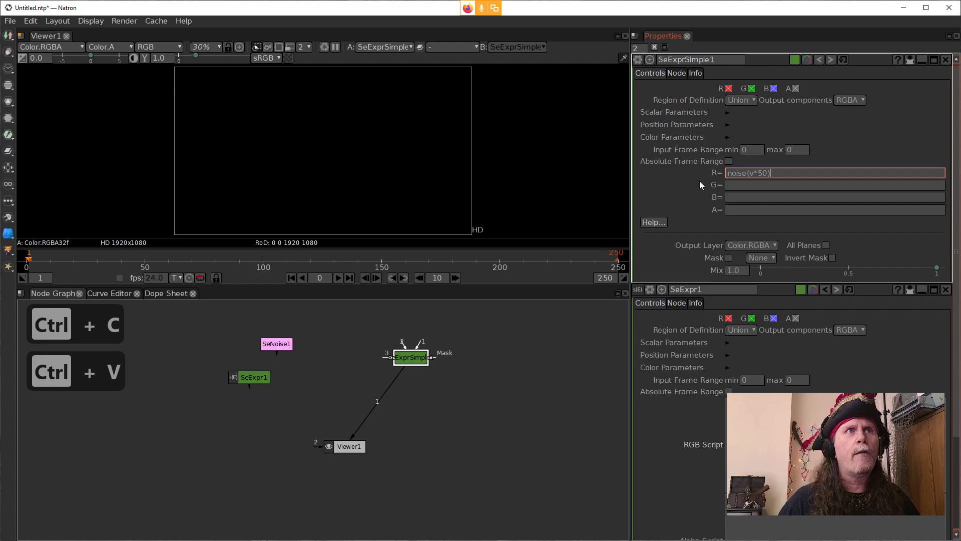
pyautogui.click(747, 185)
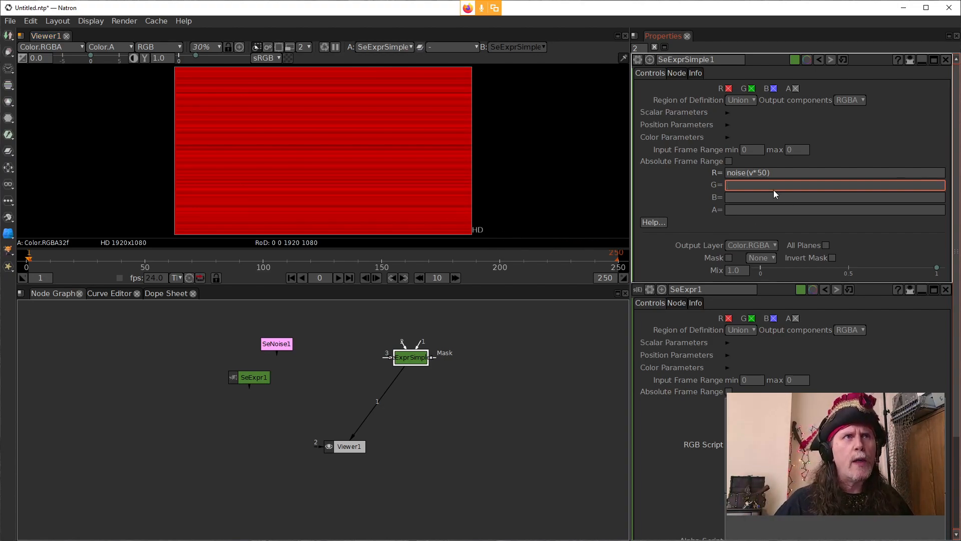
# Step: Paste the noise expression into the green channel and replace v with u, giving noise(u*50)
pyautogui.hotkey('ctrl', 'v')
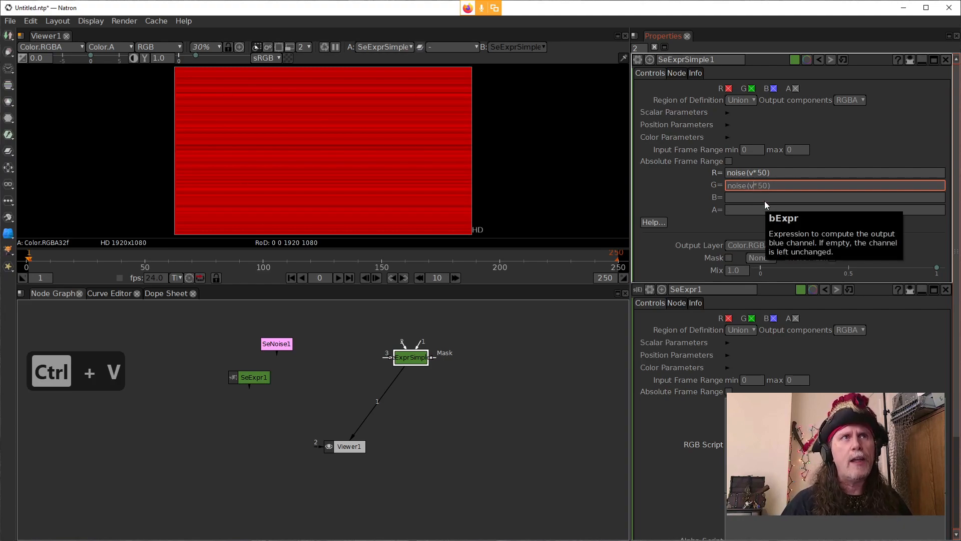
pyautogui.press('BackSpace')
pyautogui.write('u')
pyautogui.click(523, 361)
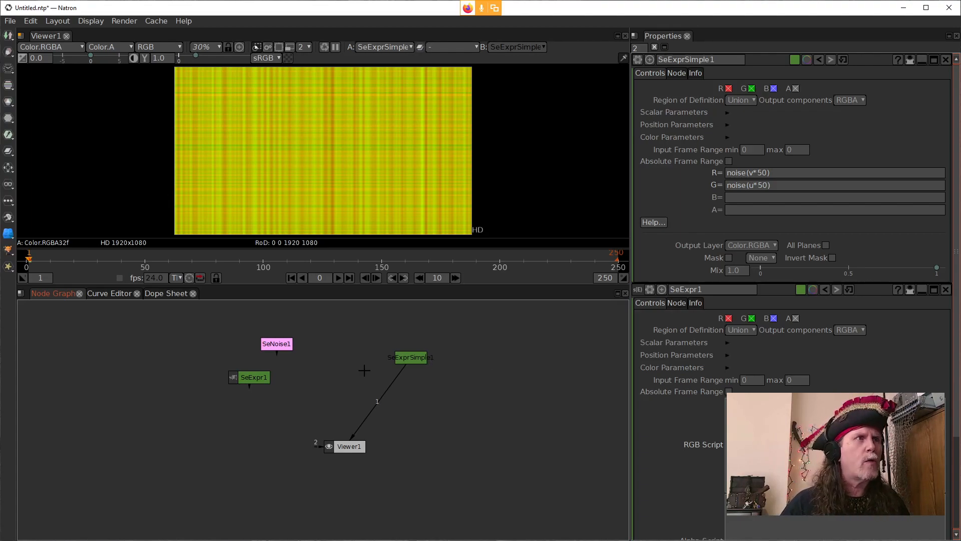
# Step: Add a ColorBars node between the SeNoise and SeExprSimple nodes and connect it to the viewer's input 1
pyautogui.press('Tab')
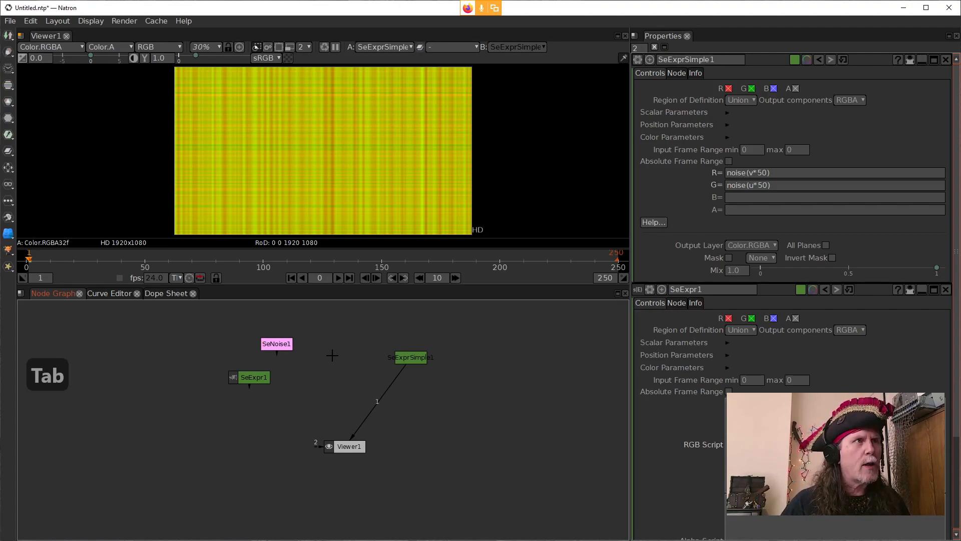
pyautogui.write('colo')
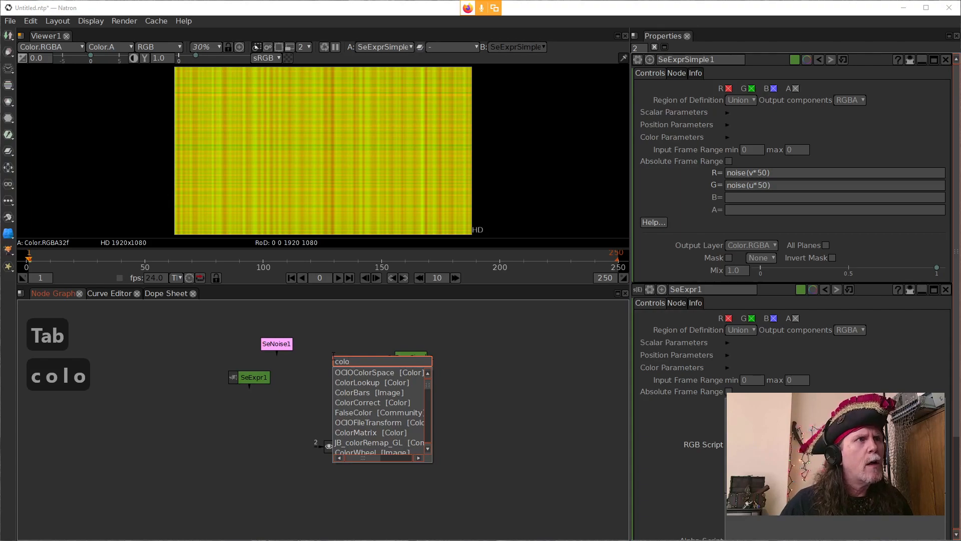
pyautogui.press('Down')
pyautogui.press('Down')
pyautogui.press('Down')
pyautogui.press('Return')
pyautogui.moveTo(416, 354); pyautogui.dragTo(428, 341)
pyautogui.moveTo(371, 366); pyautogui.dragTo(345, 365)
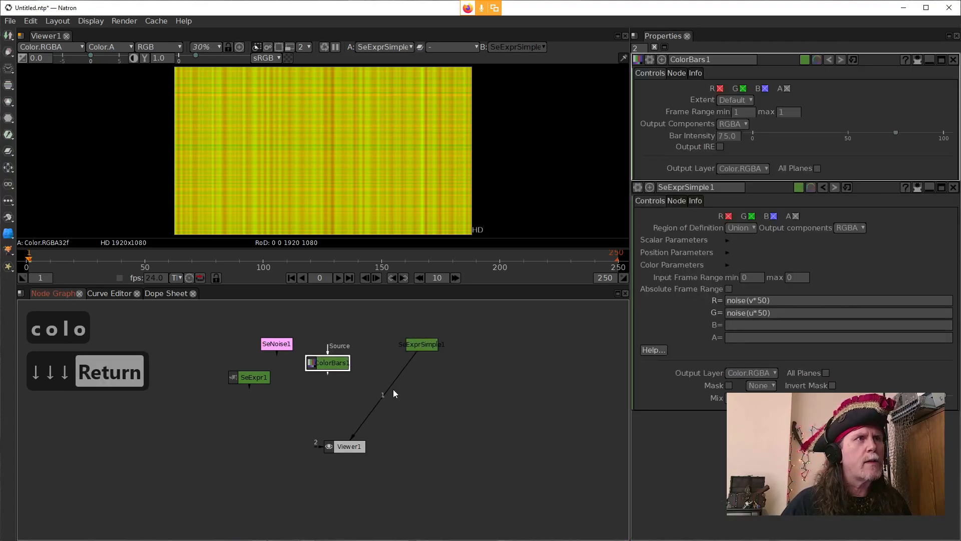
pyautogui.moveTo(393, 389); pyautogui.dragTo(350, 373)
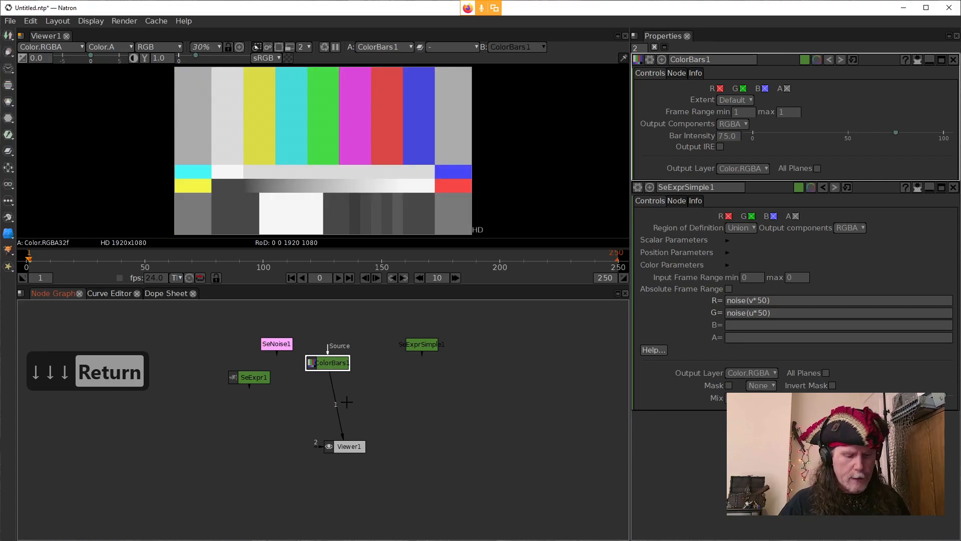
# Step: Insert an IDistort node between the ColorBars node and the viewer
pyautogui.press('Tab')
pyautogui.write('id')
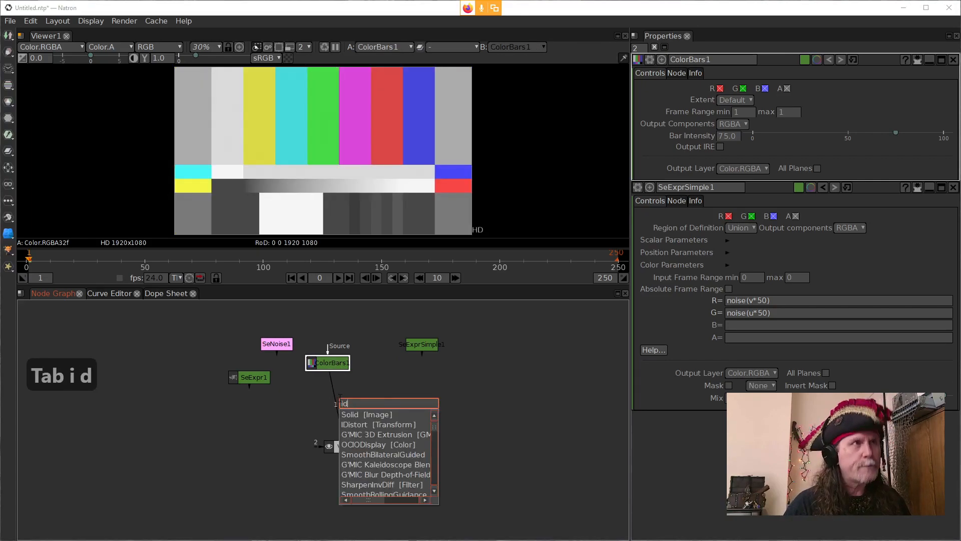
pyautogui.click(395, 426)
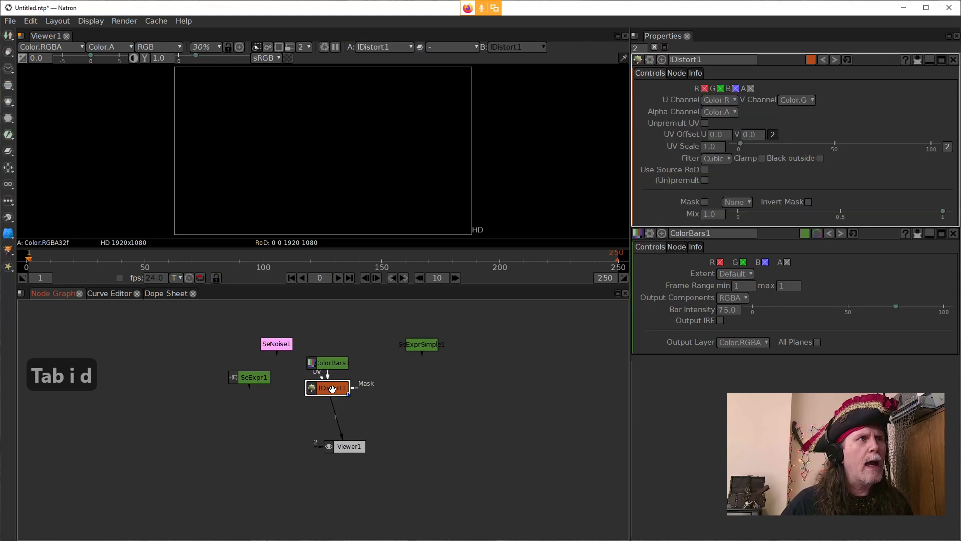
# Step: Connect the IDistort node's UV input to the SeExprSimple node and space out the IDistort and ColorBars nodes
pyautogui.moveTo(317, 386); pyautogui.dragTo(421, 346)
pyautogui.moveTo(322, 403); pyautogui.dragTo(349, 402)
pyautogui.click(423, 344)
pyautogui.click(332, 362)
pyautogui.moveTo(332, 361); pyautogui.dragTo(328, 349)
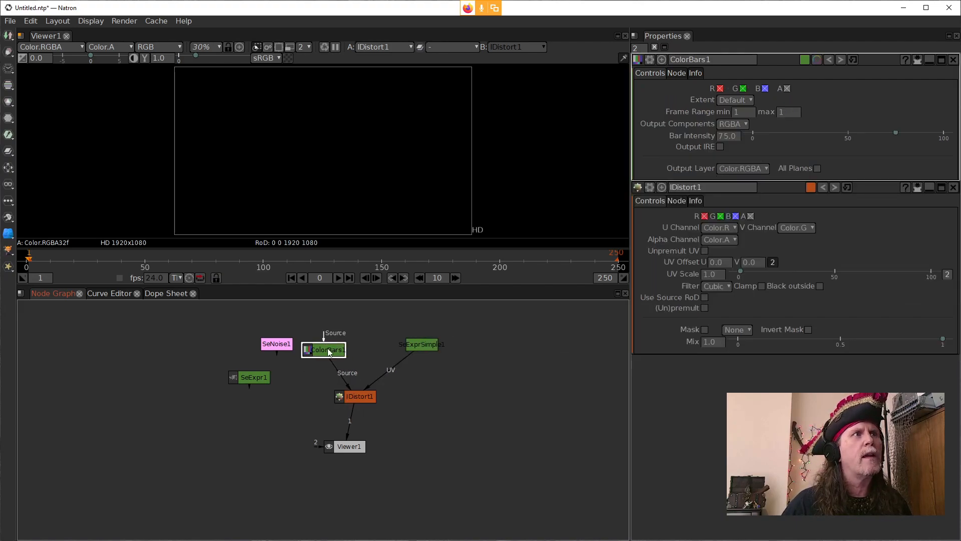
pyautogui.click(367, 399)
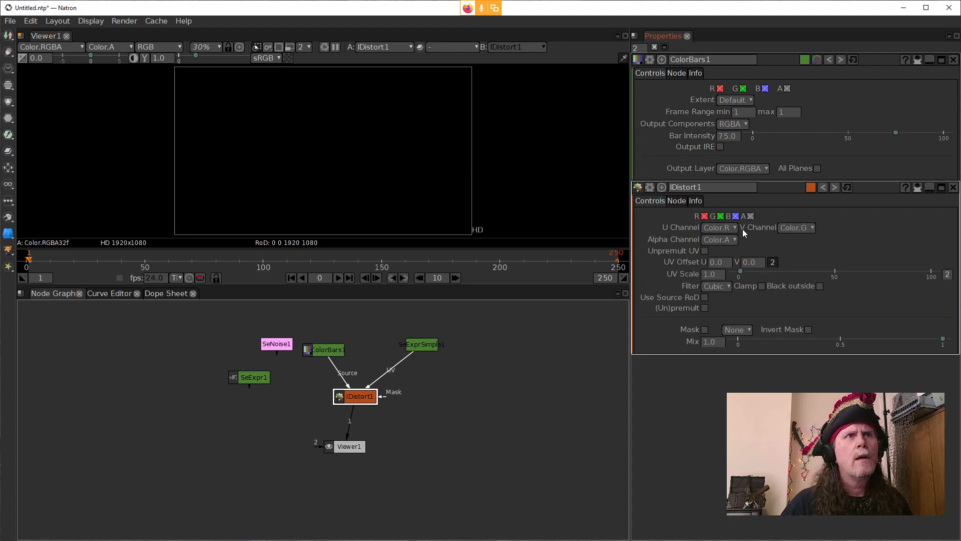
# Step: Set the SeExprSimple node's alpha channel expression to 1
pyautogui.click(421, 344)
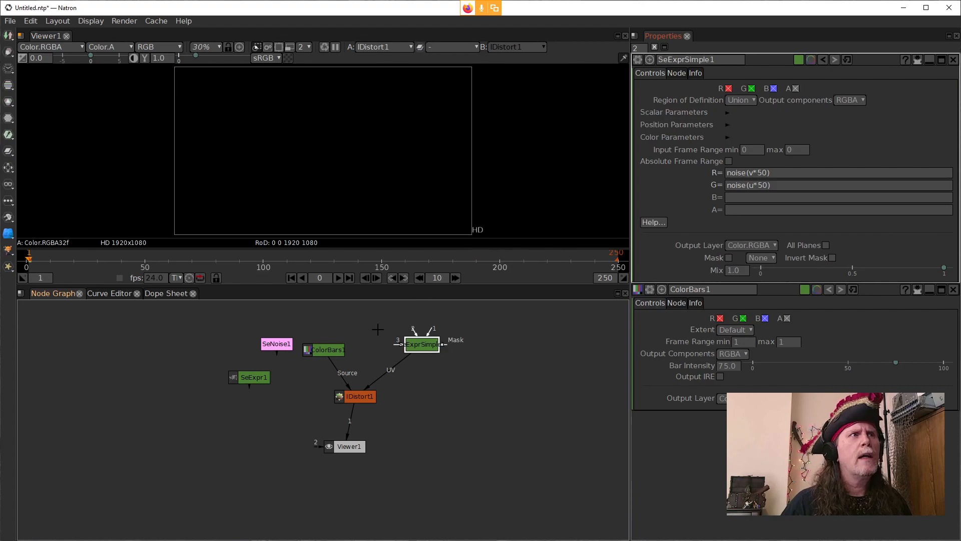
pyautogui.click(332, 349)
pyautogui.click(354, 398)
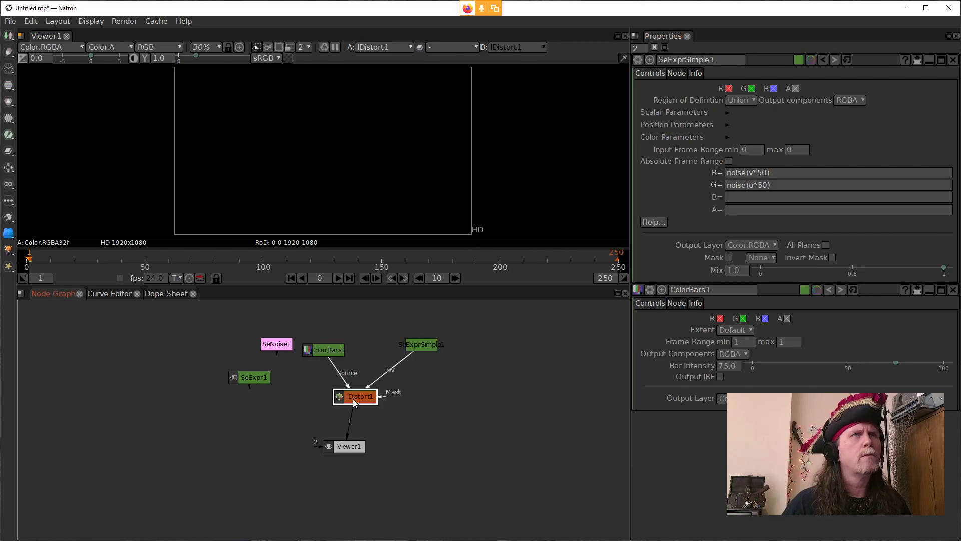
pyautogui.click(737, 210)
pyautogui.write('1')
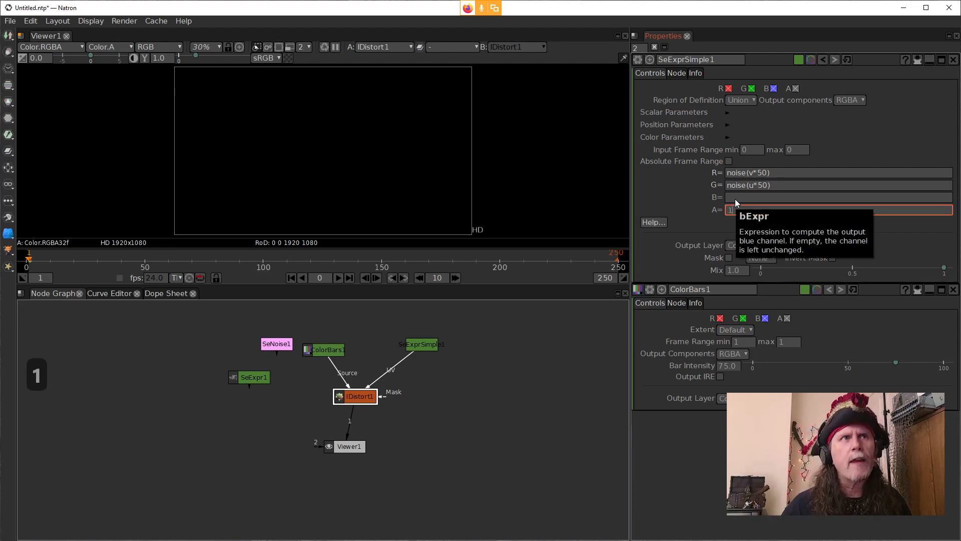
pyautogui.press('Return')
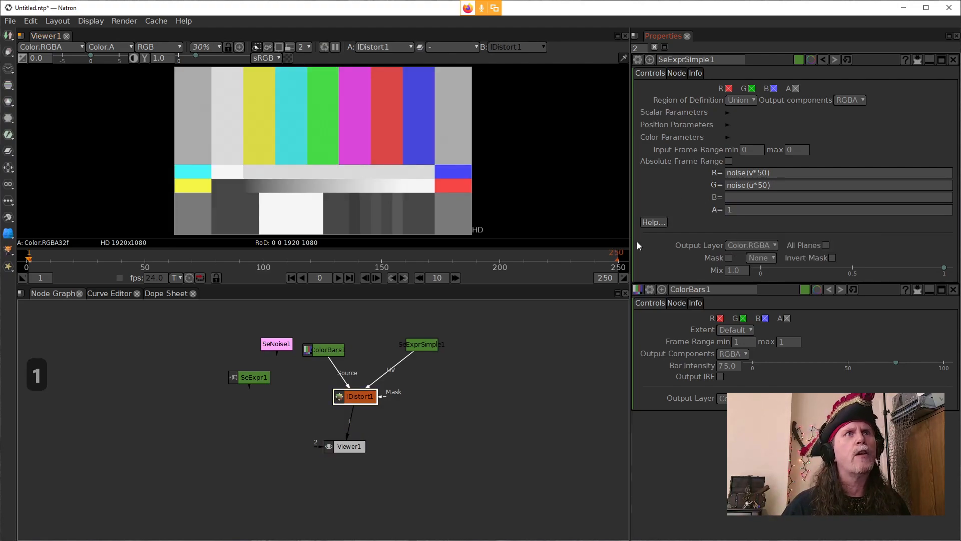
# Step: Open the IDistort node's settings and set its UV Scale to 100
pyautogui.click(771, 185)
pyautogui.click(753, 175)
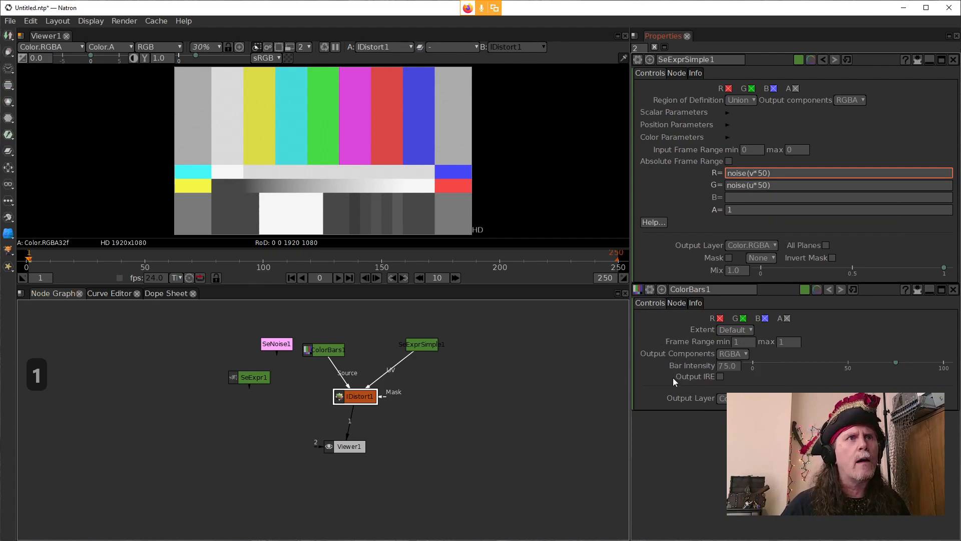
pyautogui.doubleClick(347, 395)
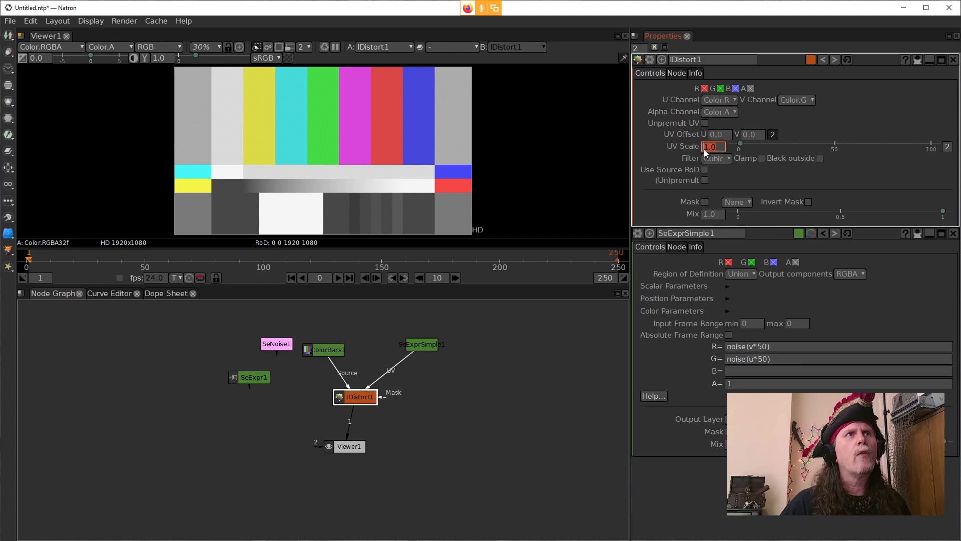
pyautogui.scroll(1, 703, 148)
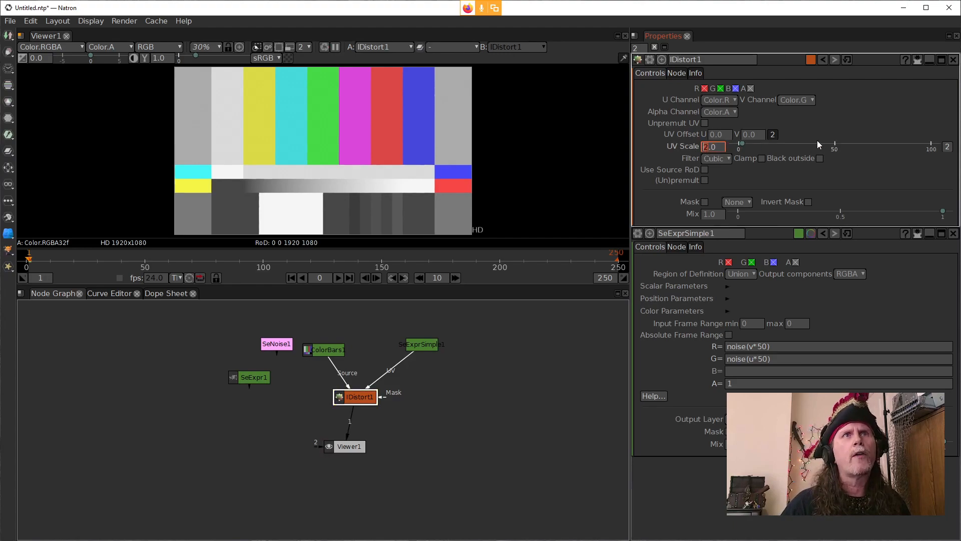
pyautogui.write('100')
pyautogui.press('Return')
pyautogui.click(530, 359)
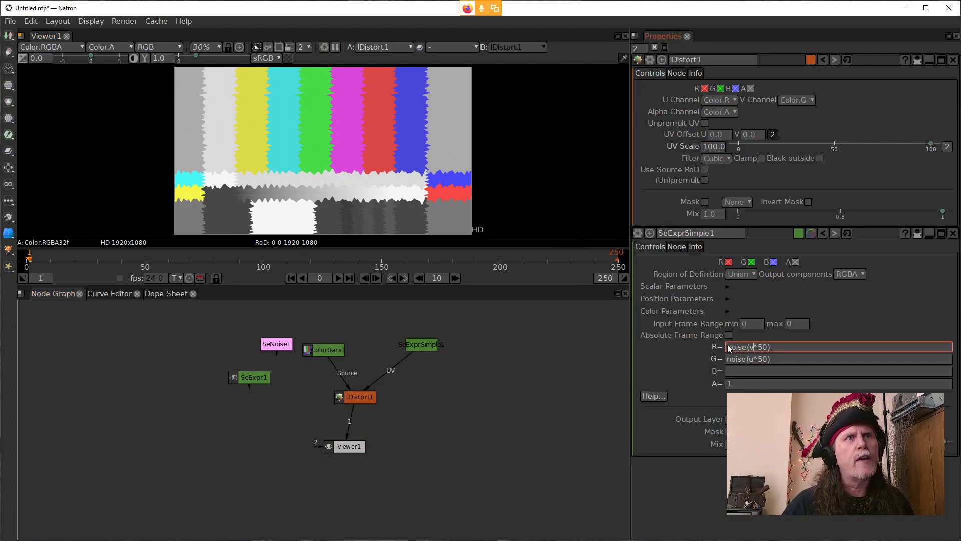
# Step: Close the IDistort settings and change the multiplier in SeExprSimple's red expression to 100, giving noise(v*100)
pyautogui.scroll(4, 394, 182)
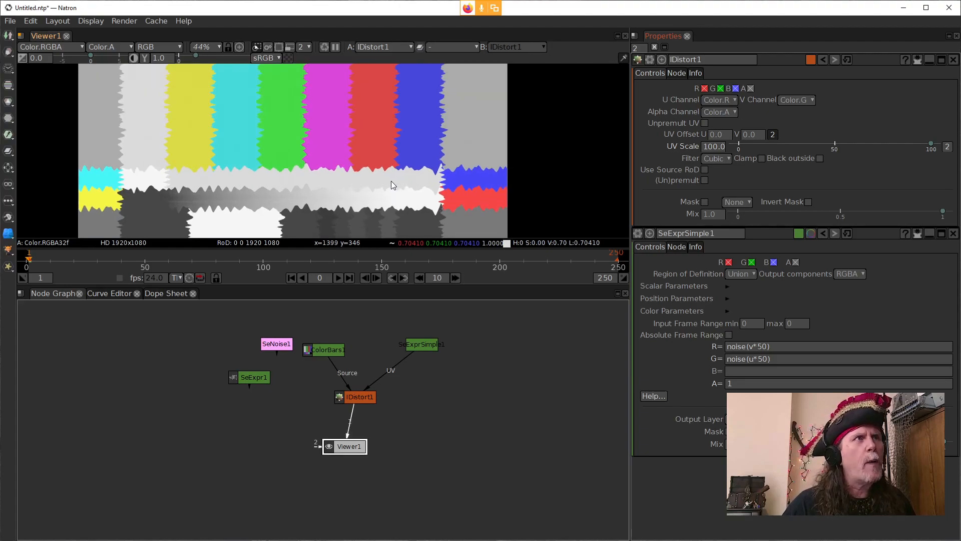
pyautogui.scroll(4, 362, 191)
pyautogui.moveTo(478, 215); pyautogui.dragTo(428, 192)
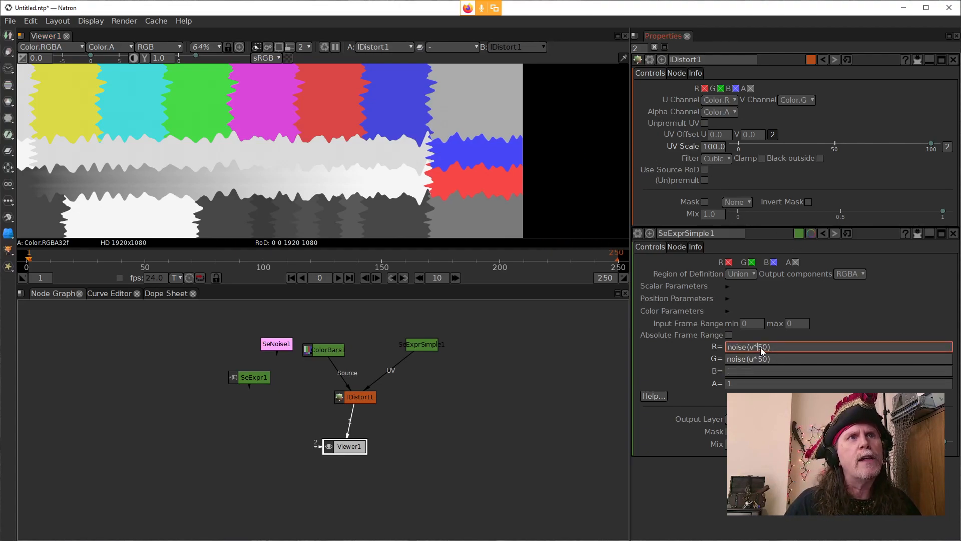
pyautogui.click(953, 59)
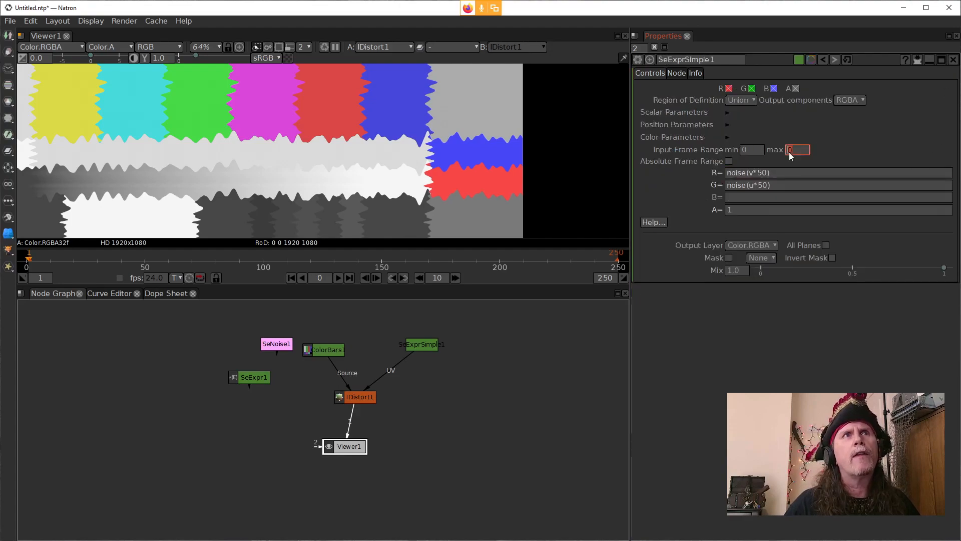
pyautogui.click(760, 175)
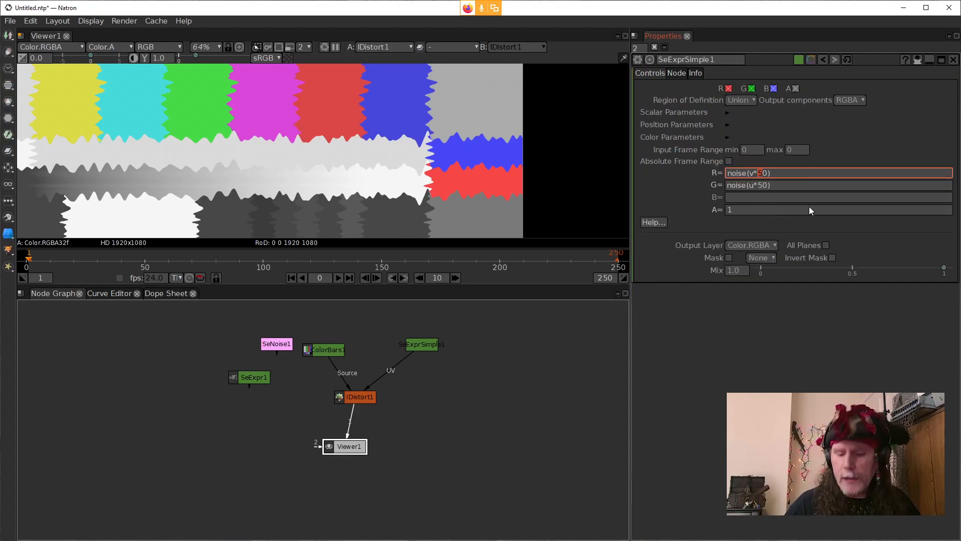
pyautogui.write('10')
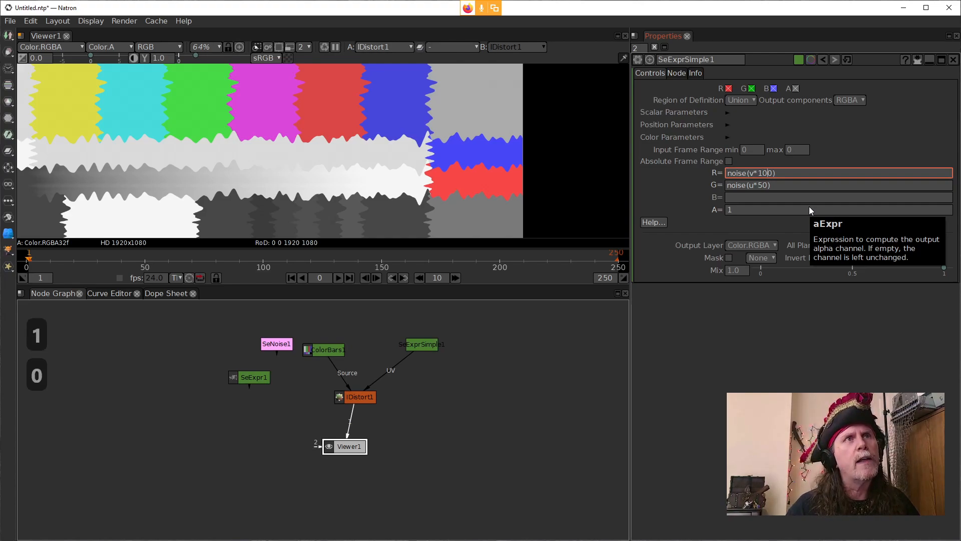
pyautogui.press('Return')
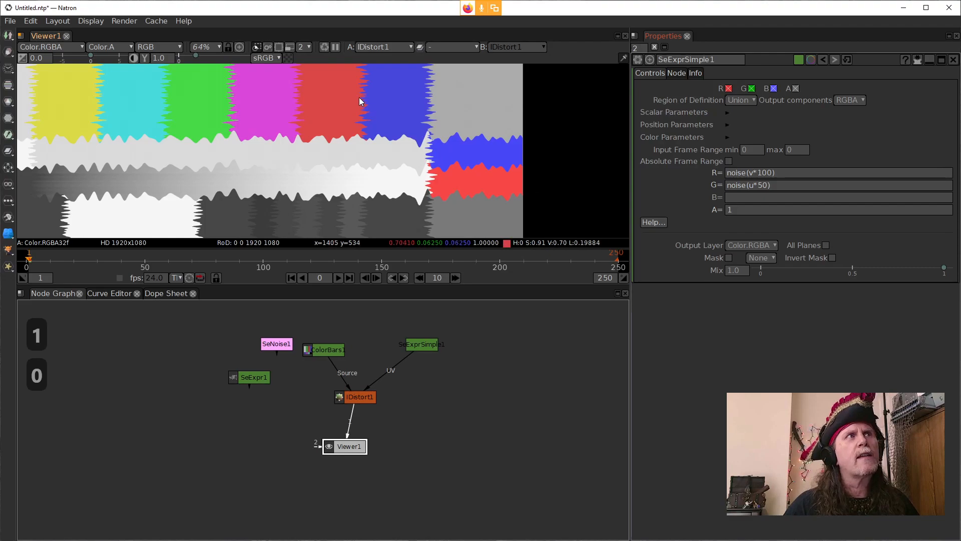
# Step: Reduce the multiplier in SeExprSimple's red expression to 10, giving noise(v*10), and apply it
pyautogui.click(756, 173)
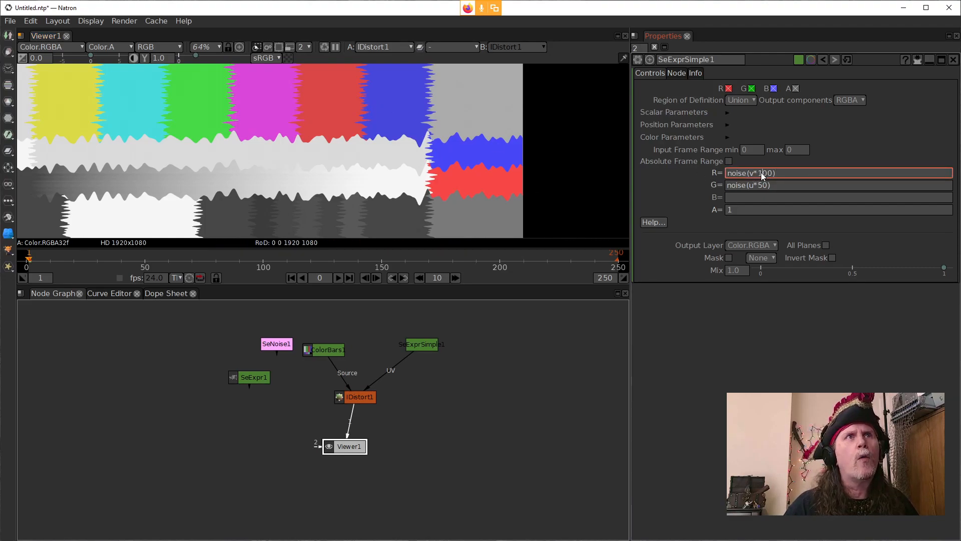
pyautogui.moveTo(767, 174); pyautogui.dragTo(762, 174)
pyautogui.press('Delete')
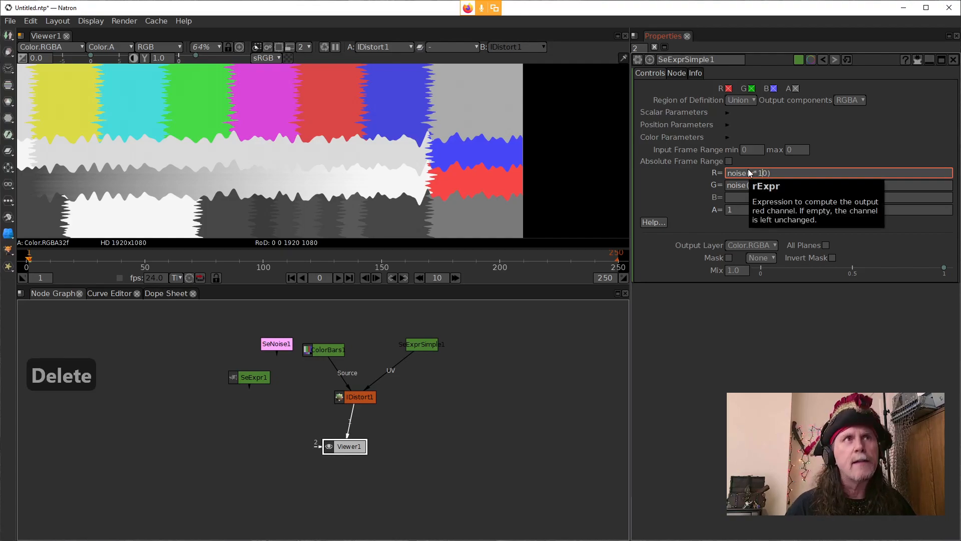
pyautogui.click(658, 181)
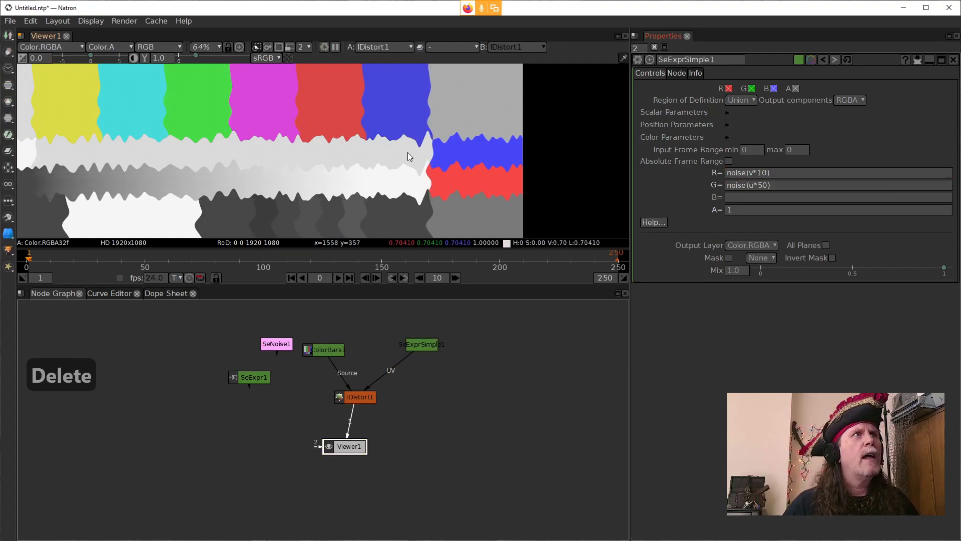
# Step: Multiply the red channel noise by 2 so the expression reads noise(v*10)*2, and apply it
pyautogui.scroll(1, 405, 152)
pyautogui.scroll(-3, 431, 160)
pyautogui.moveTo(383, 167); pyautogui.dragTo(394, 172)
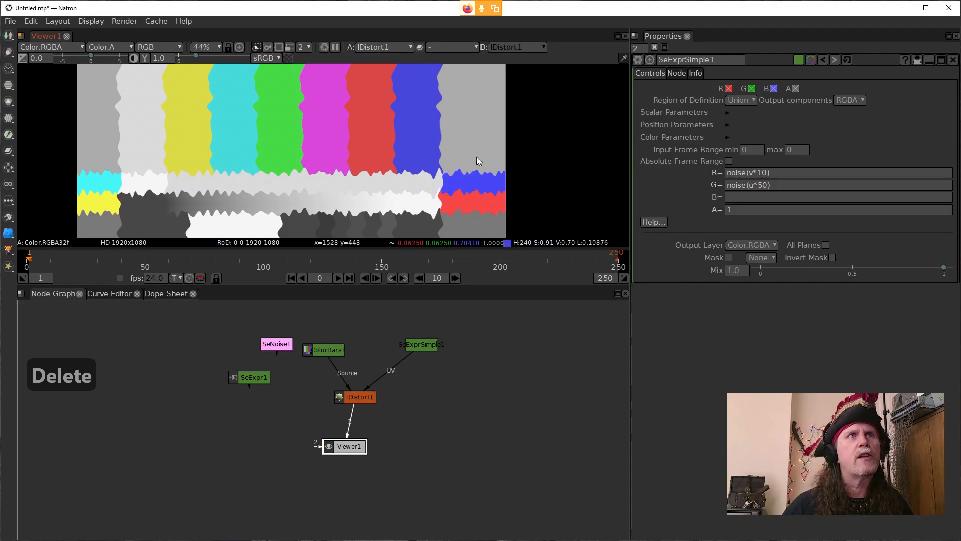
pyautogui.click(797, 173)
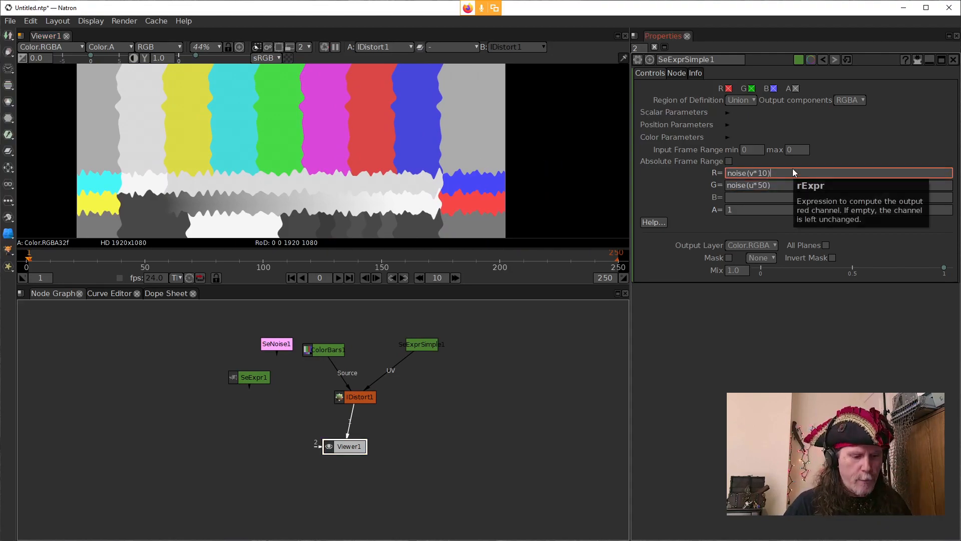
pyautogui.write('*')
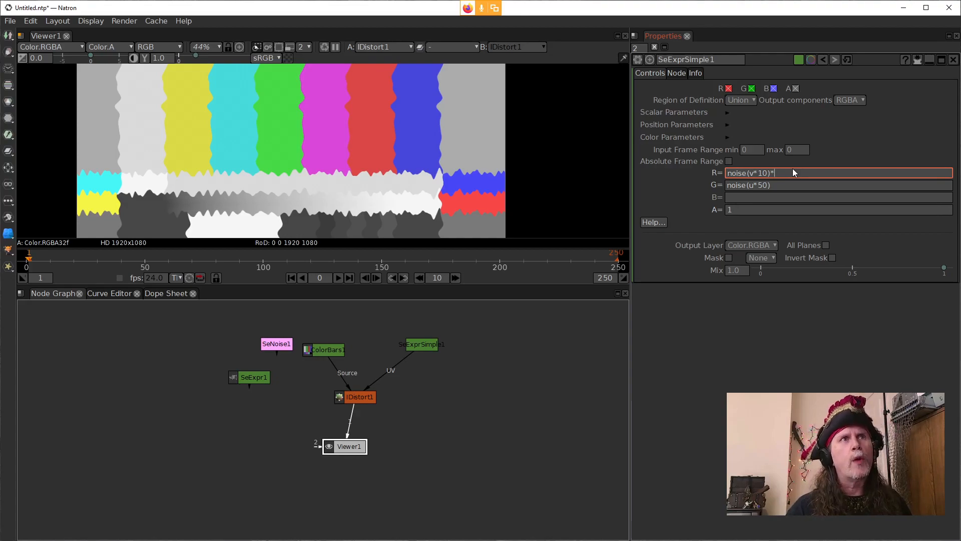
pyautogui.write('2')
pyautogui.click(668, 308)
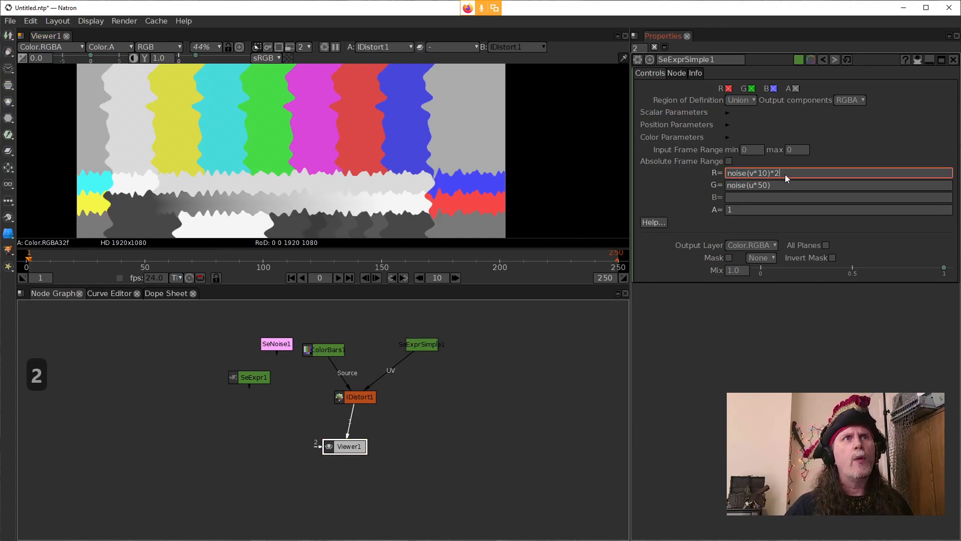
# Step: Open the IDistort node's settings, set UV Offset to .5 for both U and V, and compare the result with the undistorted color bars
pyautogui.click(353, 402)
pyautogui.doubleClick(353, 402)
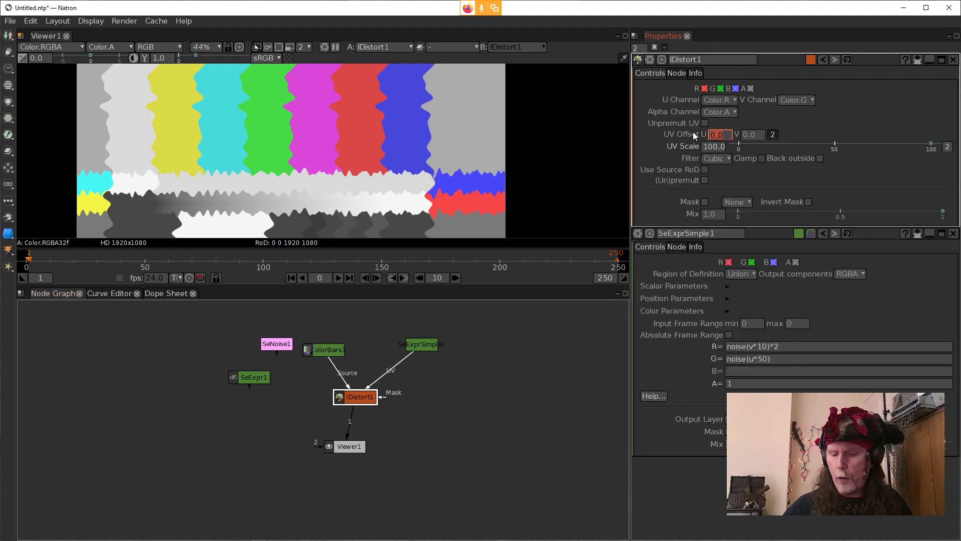
pyautogui.write('.5')
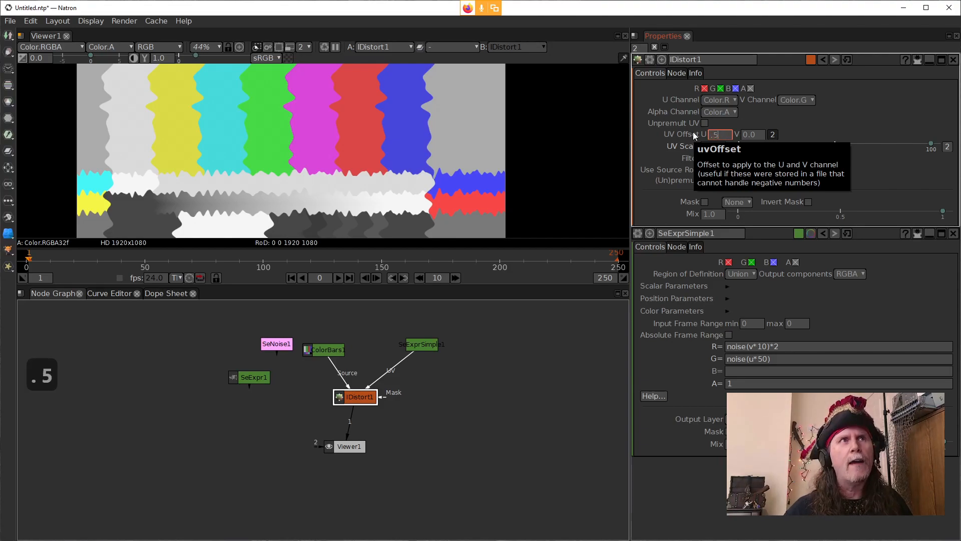
pyautogui.click(752, 134)
pyautogui.write('.05')
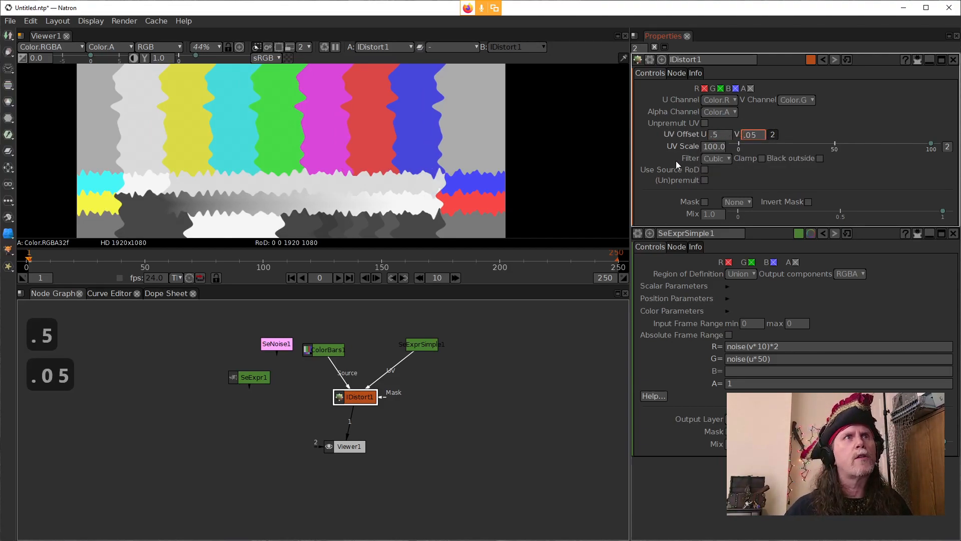
pyautogui.press('BackSpace')
pyautogui.press('BackSpace')
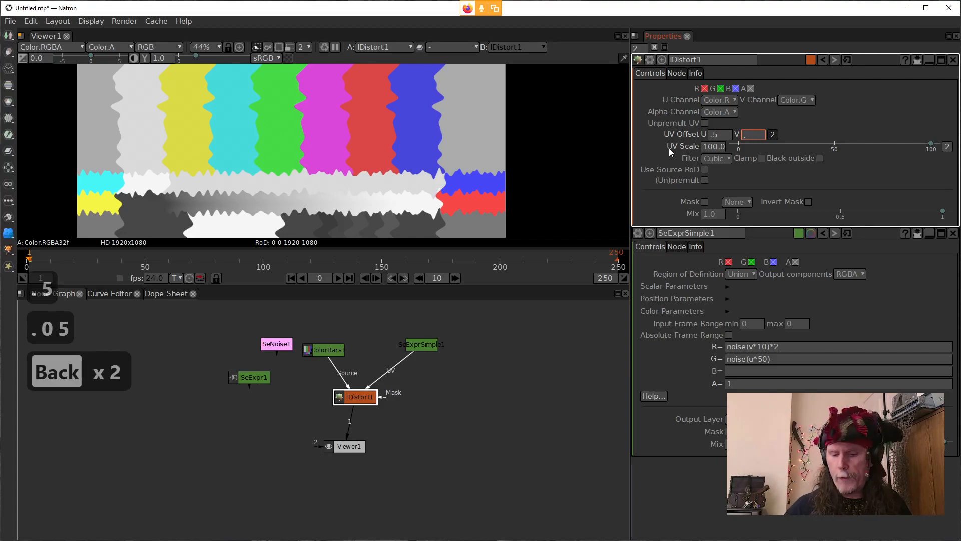
pyautogui.write('5')
pyautogui.press('Return')
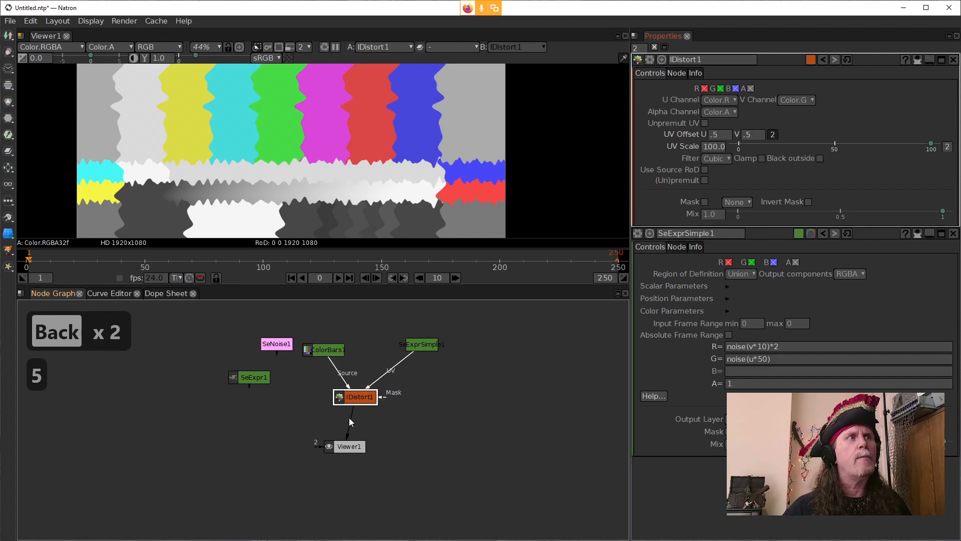
pyautogui.moveTo(350, 422); pyautogui.dragTo(328, 349)
pyautogui.moveTo(339, 423); pyautogui.dragTo(355, 397)
# Step: Subtract 1 in SeExprSimple's red expression so it reads noise(v*10)*2-1, and compare the distortion with the original color bars
pyautogui.click(788, 346)
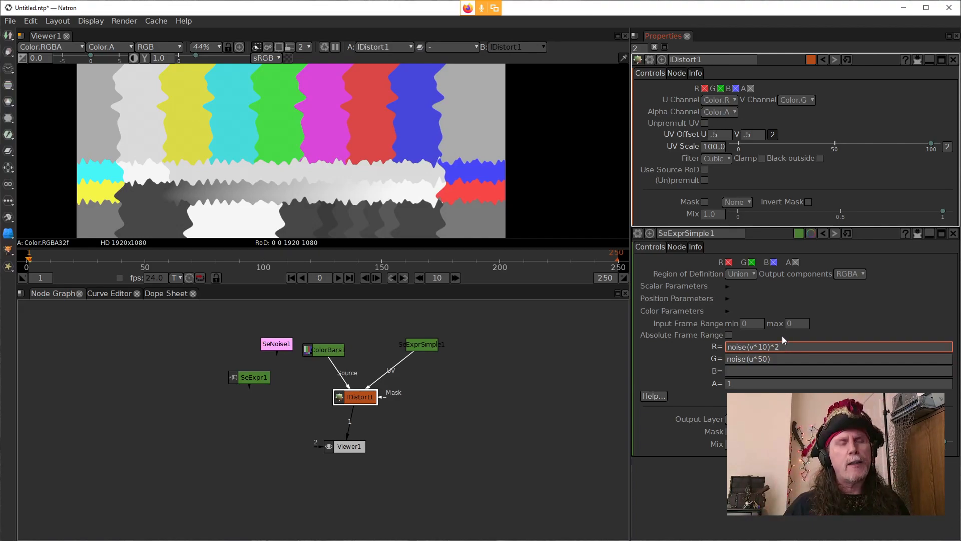
pyautogui.write('-')
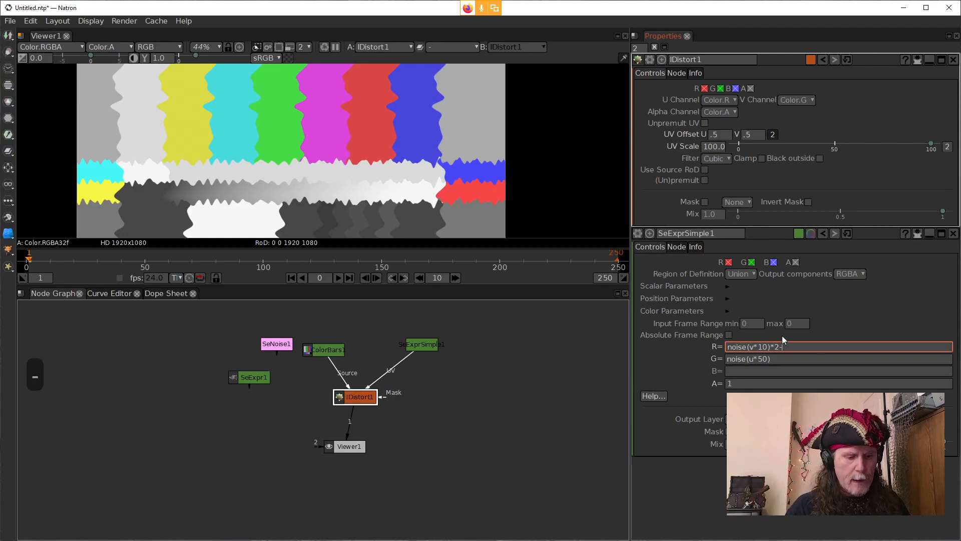
pyautogui.write('1')
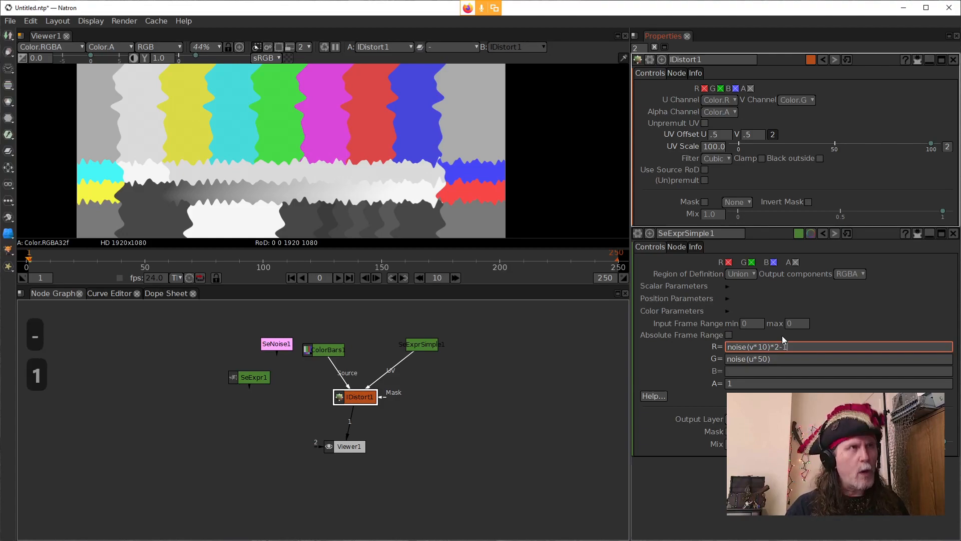
pyautogui.click(668, 357)
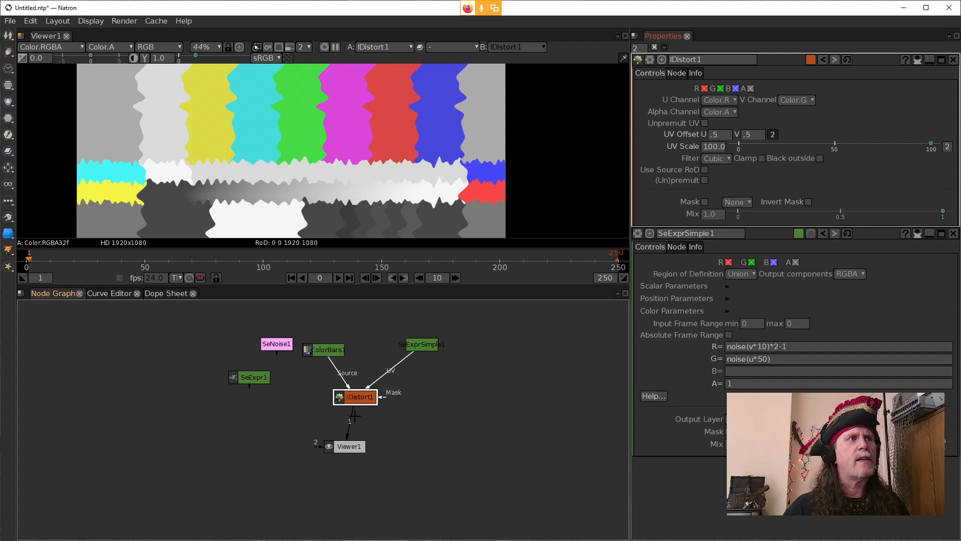
pyautogui.moveTo(335, 348); pyautogui.dragTo(332, 348)
pyautogui.moveTo(345, 431); pyautogui.dragTo(361, 397)
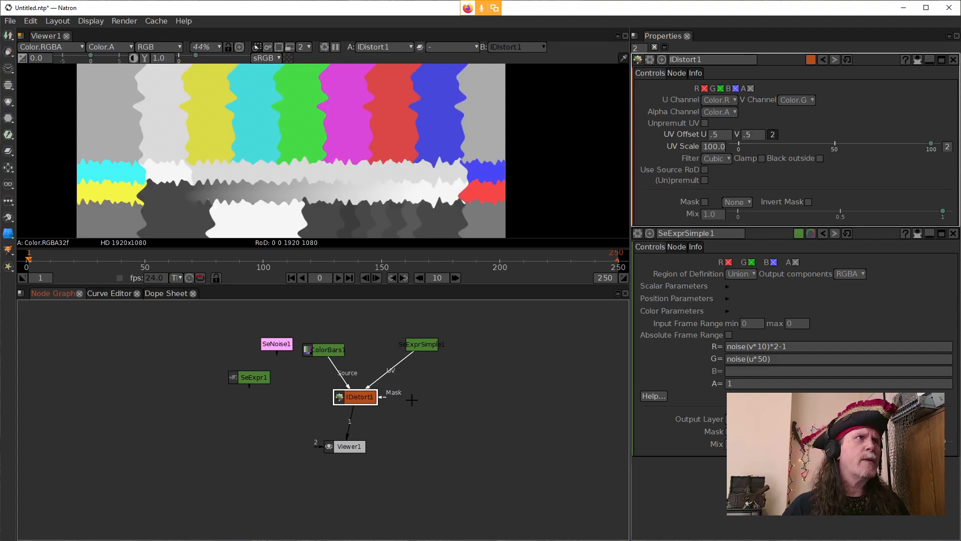
# Step: Show SeExprSimple's output directly in the viewer and clear its green channel expression to isolate the red noise
pyautogui.click(793, 347)
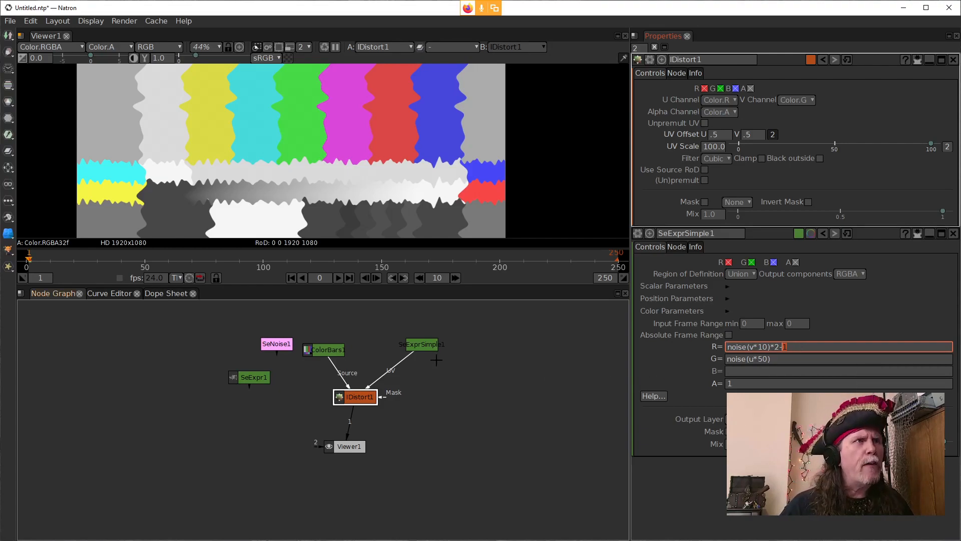
pyautogui.click(428, 347)
pyautogui.press('1')
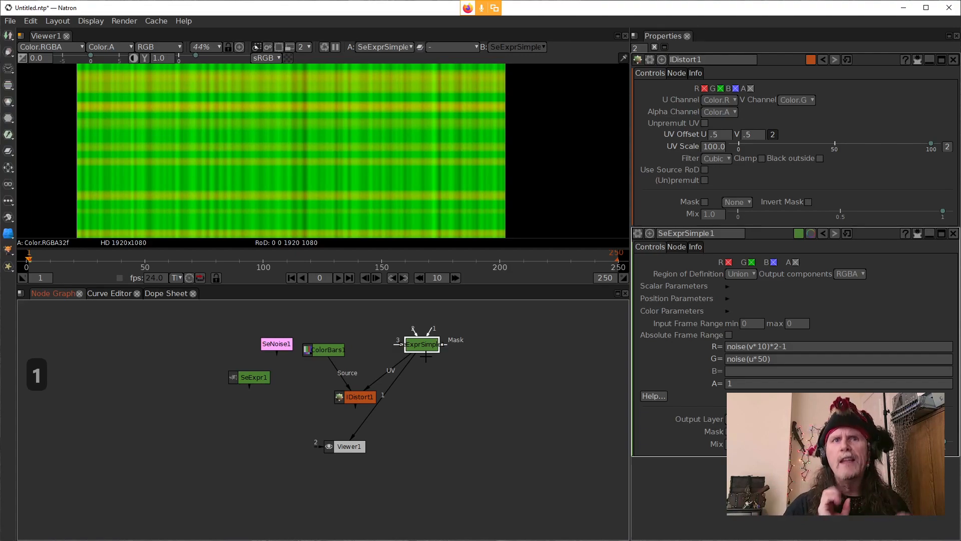
pyautogui.moveTo(785, 356); pyautogui.dragTo(656, 337)
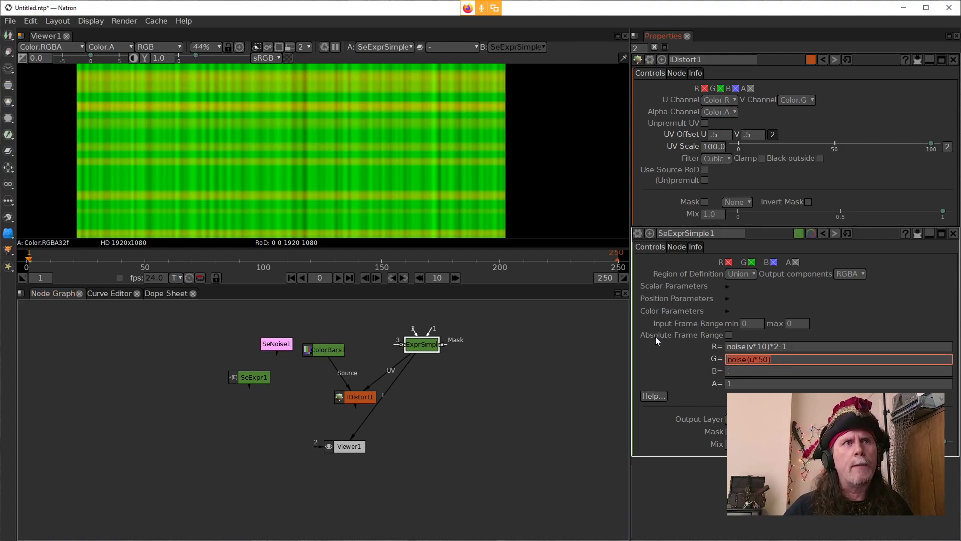
pyautogui.press('Delete')
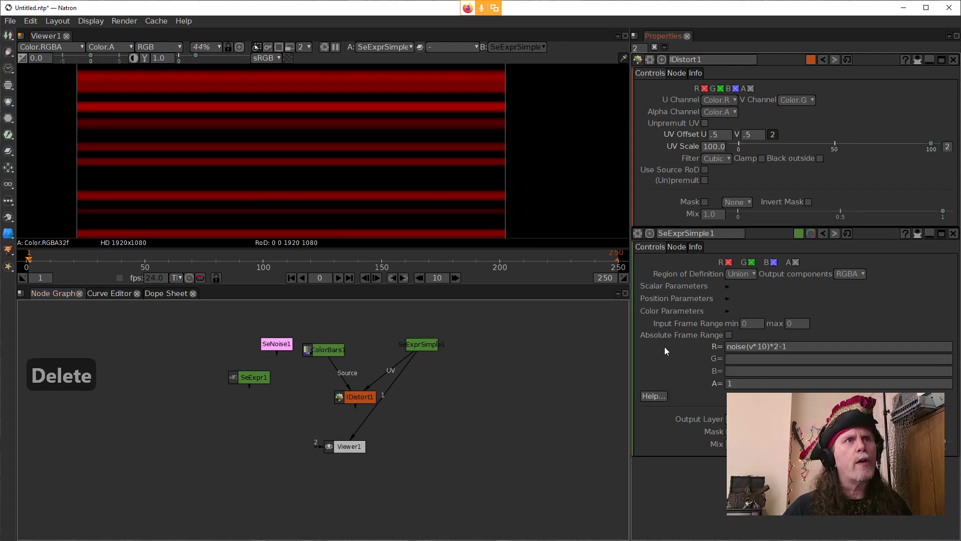
pyautogui.click(784, 353)
pyautogui.moveTo(805, 345); pyautogui.dragTo(746, 346)
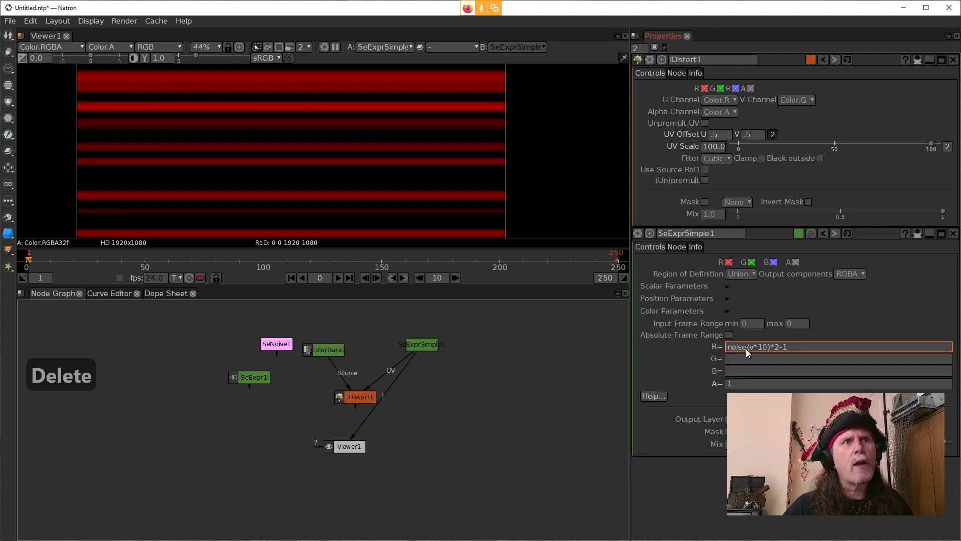
pyautogui.scroll(-4, 430, 198)
pyautogui.scroll(-2, 424, 195)
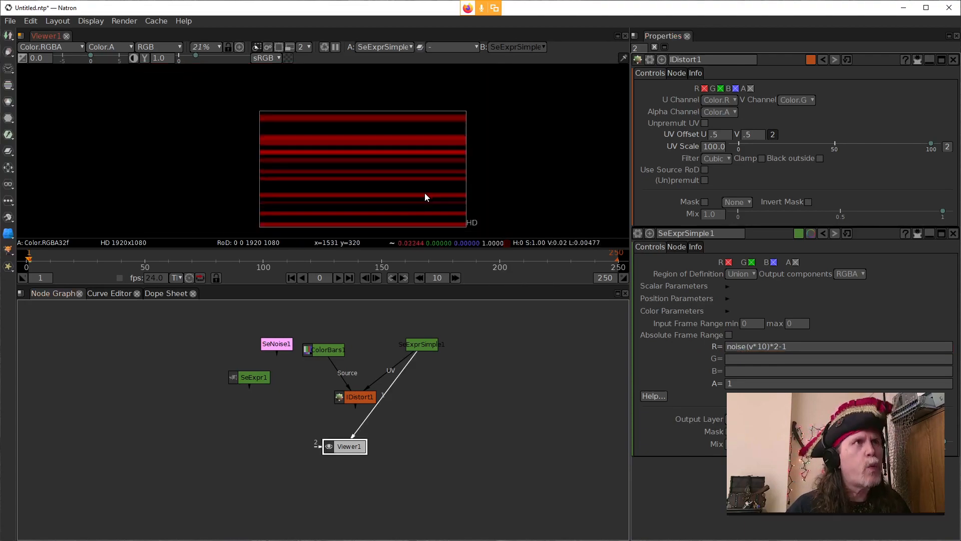
# Step: Remove the -1 from the red expression, apply it, and subtract .5 instead so it reads noise(v*10)*2-.5
pyautogui.click(747, 350)
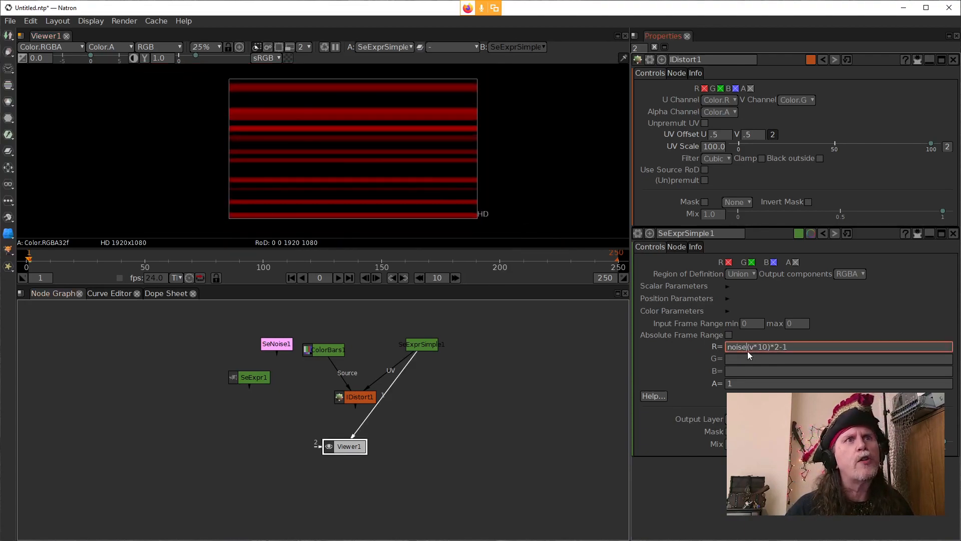
pyautogui.doubleClick(778, 349)
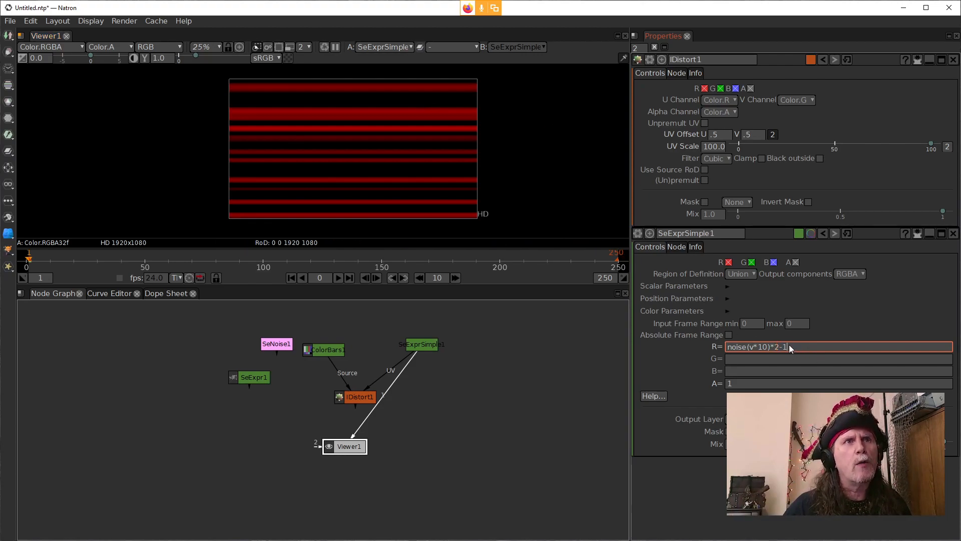
pyautogui.press('BackSpace')
pyautogui.press('BackSpace')
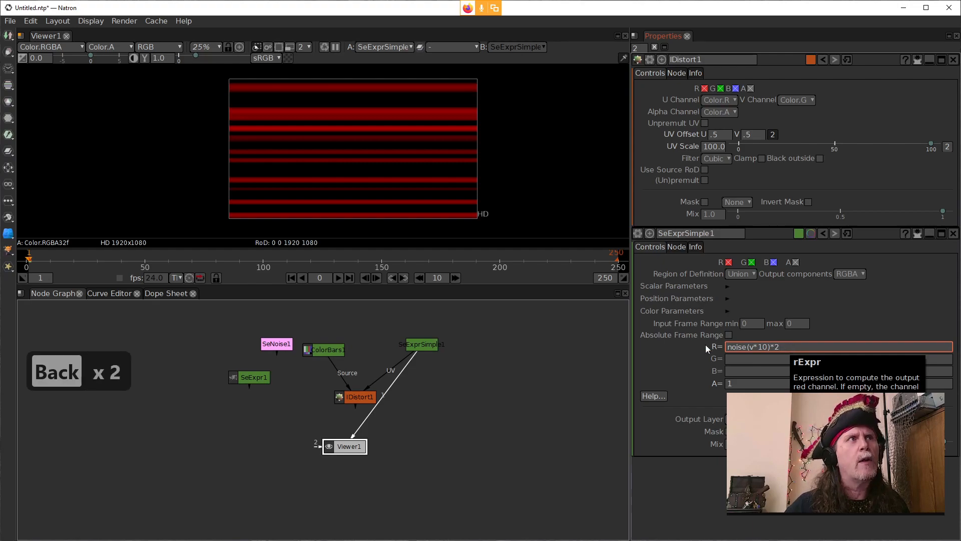
pyautogui.click(530, 363)
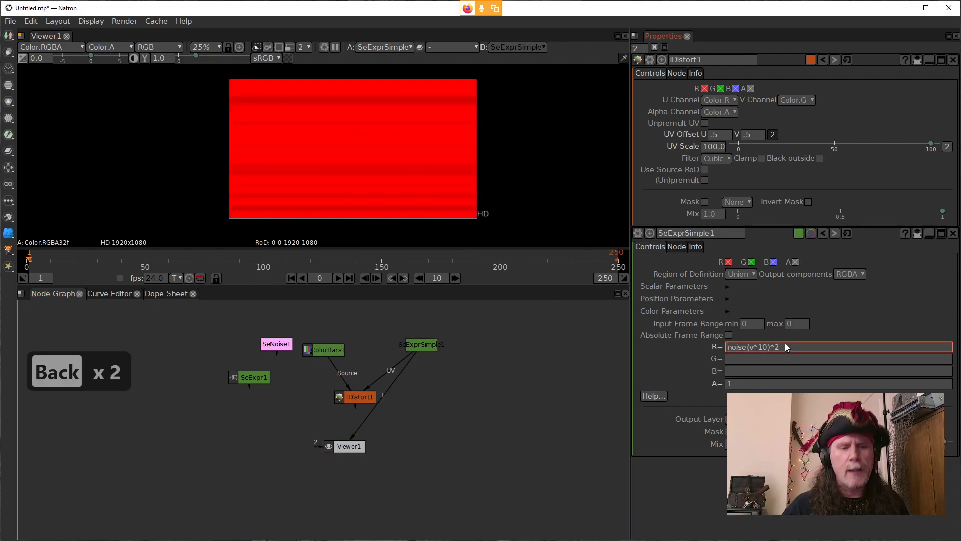
pyautogui.write('=')
pyautogui.press('BackSpace')
pyautogui.write('-.5')
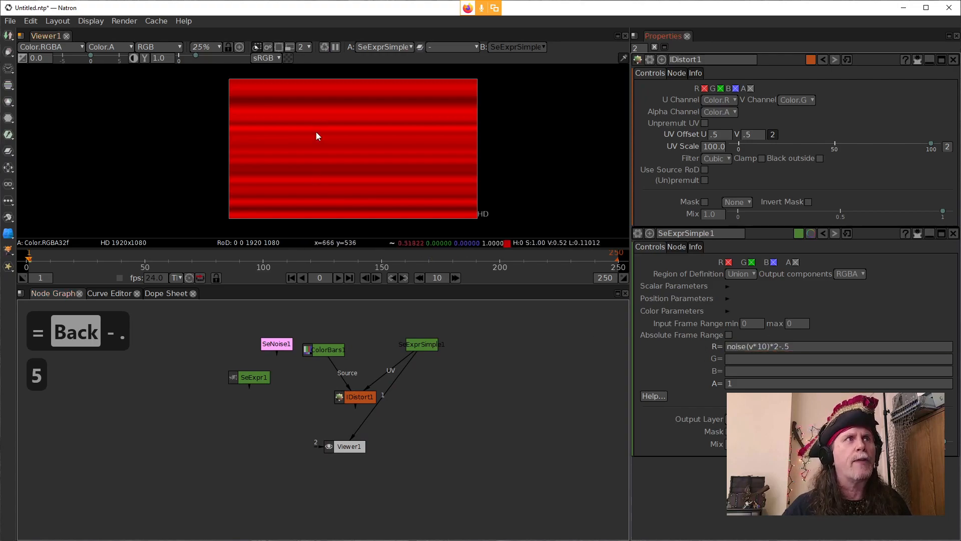
# Step: Strip the multiplication and offset from the red expression so it reads noise(v*10), and apply it
pyautogui.click(825, 346)
pyautogui.moveTo(824, 345); pyautogui.dragTo(765, 344)
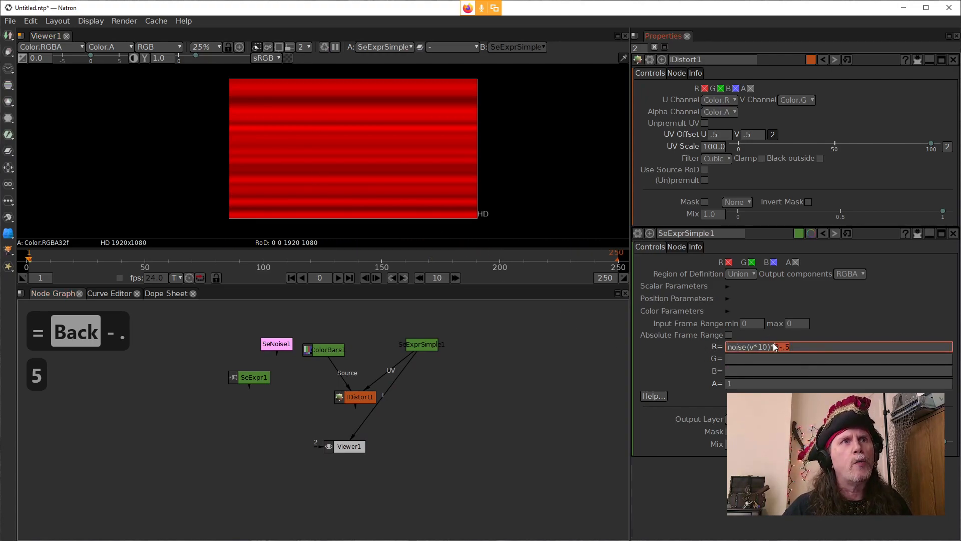
pyautogui.press('Delete')
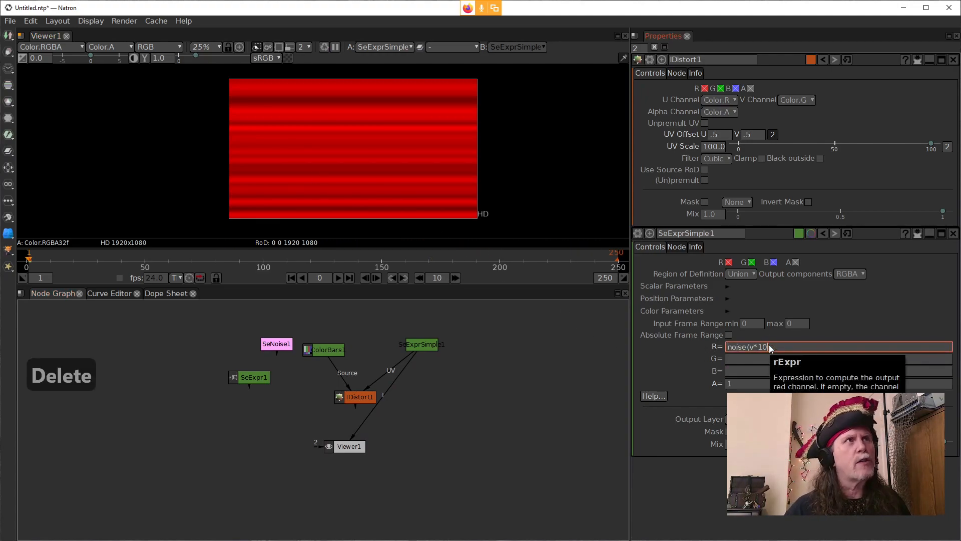
pyautogui.click(781, 347)
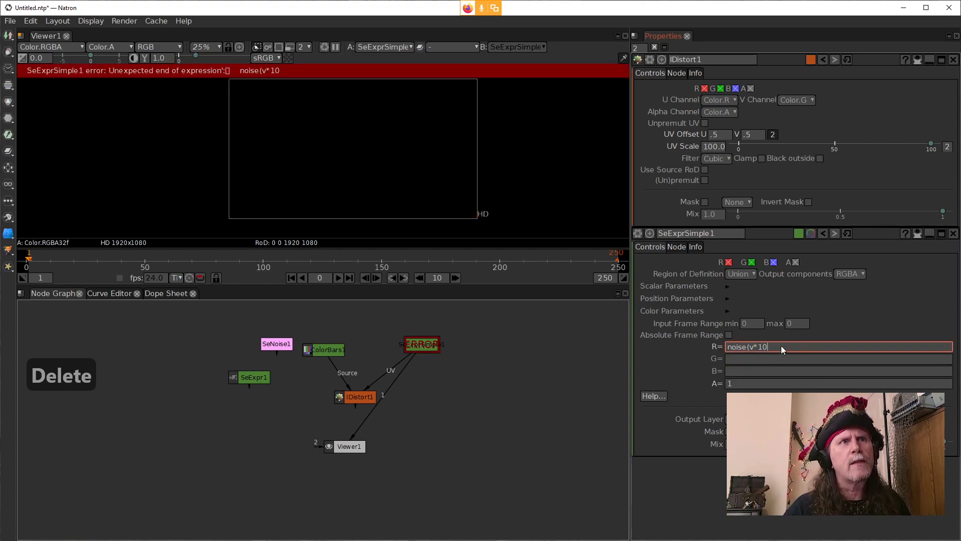
pyautogui.write(')')
pyautogui.click(660, 351)
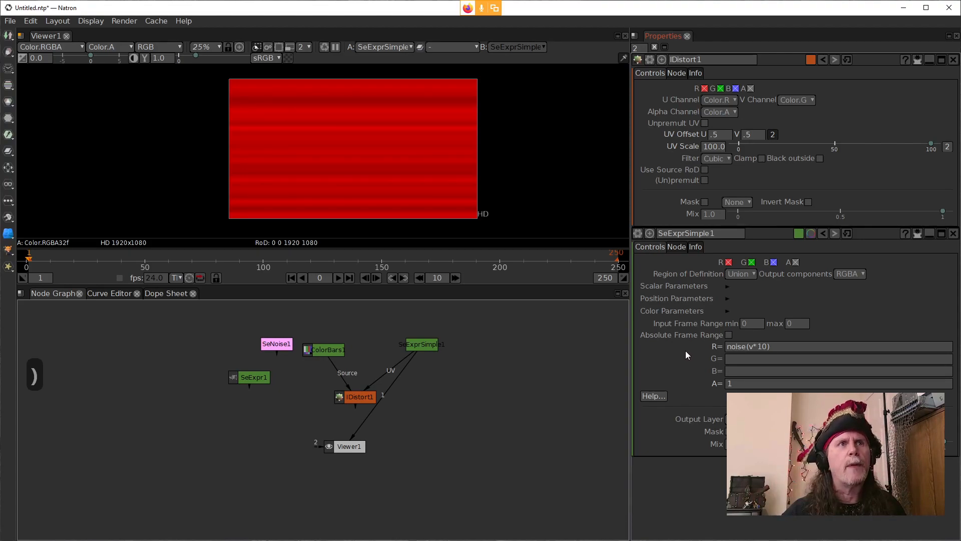
# Step: Try fbm(v*10) as the red expression, and restore the function name to noise
pyautogui.click(742, 346)
pyautogui.doubleClick(745, 346)
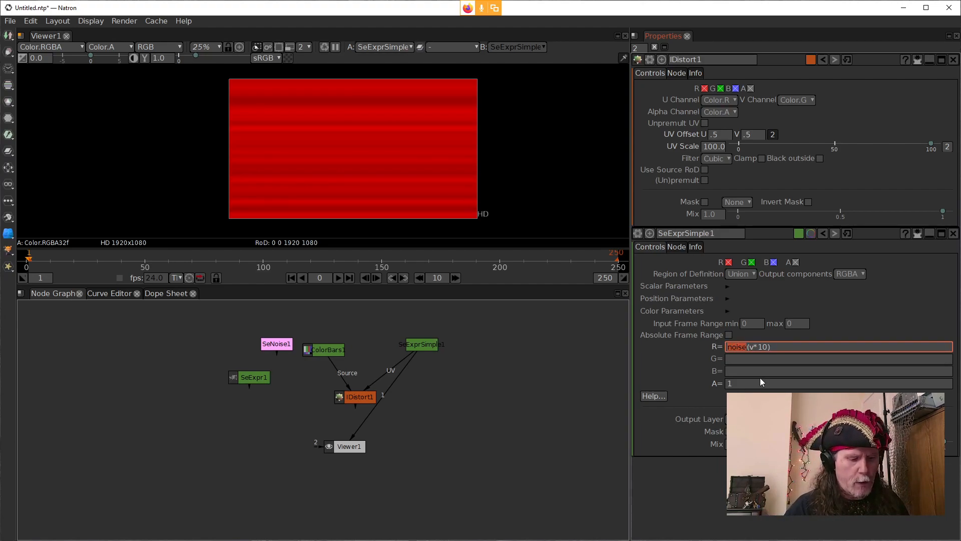
pyautogui.write('fb')
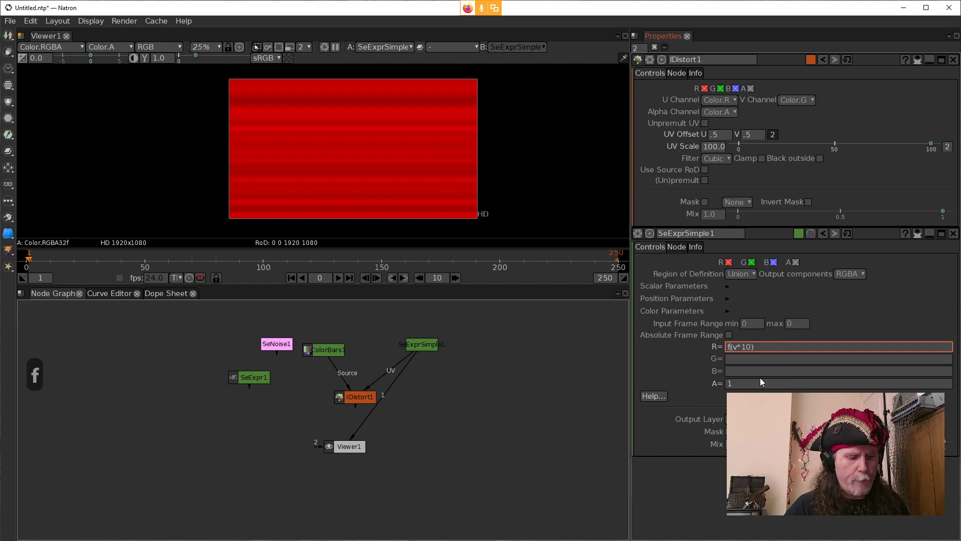
pyautogui.write('m')
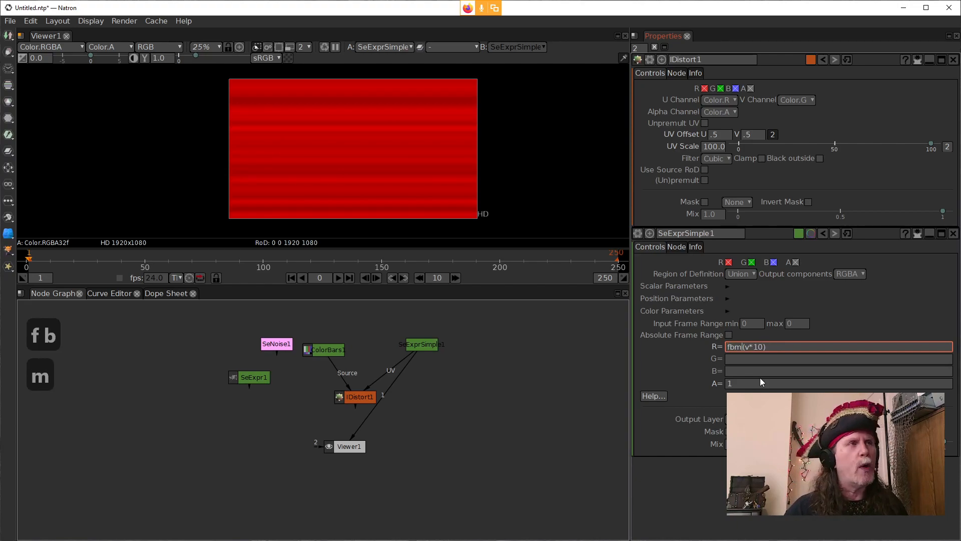
pyautogui.click(656, 353)
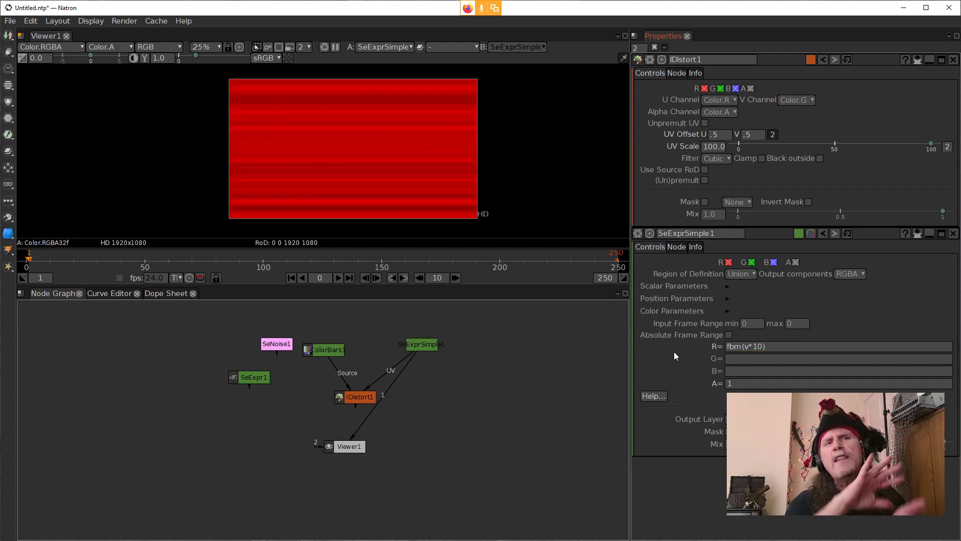
pyautogui.doubleClick(734, 346)
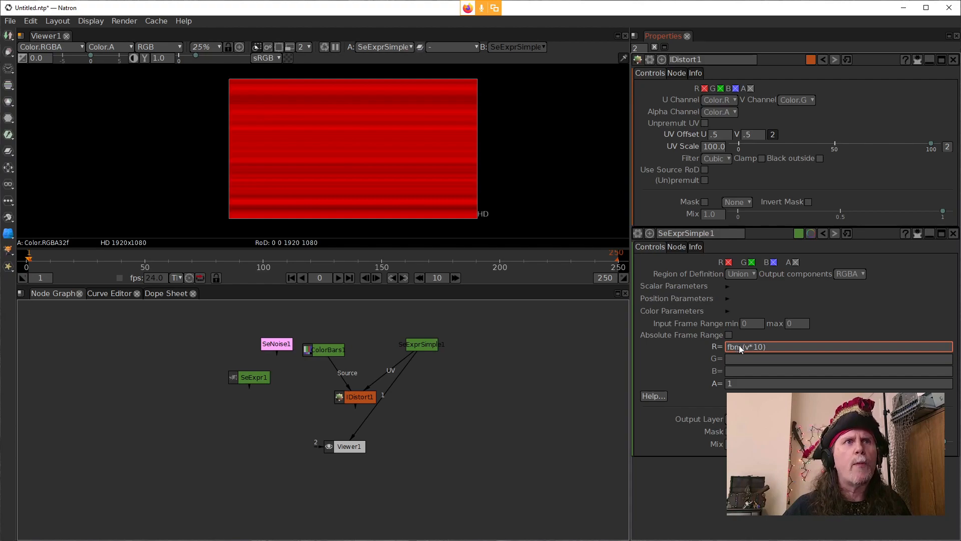
pyautogui.write('noise')
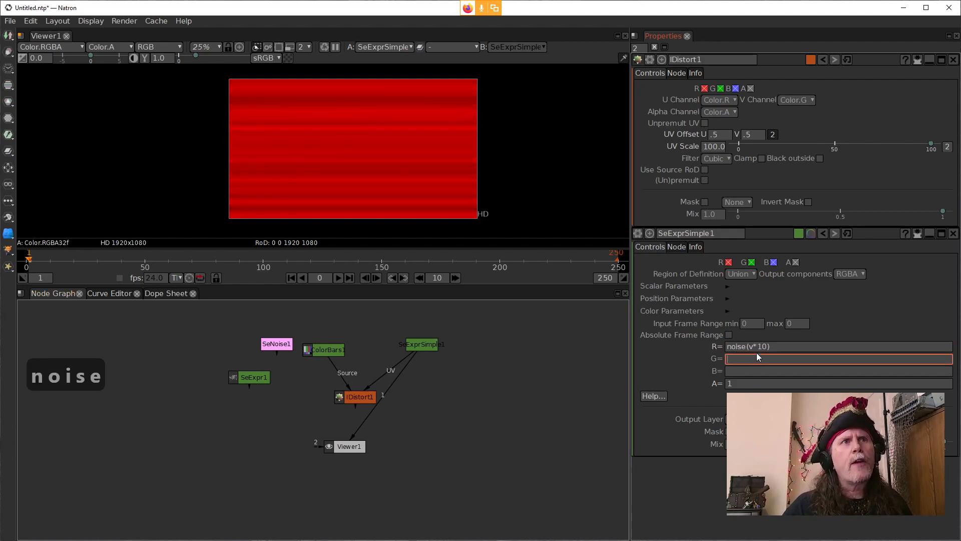
# Step: Replace the noise argument in SeExprSimple1's red expression with a vector so it reads noise([u,v,0]), and apply it
pyautogui.moveTo(767, 347); pyautogui.dragTo(750, 347)
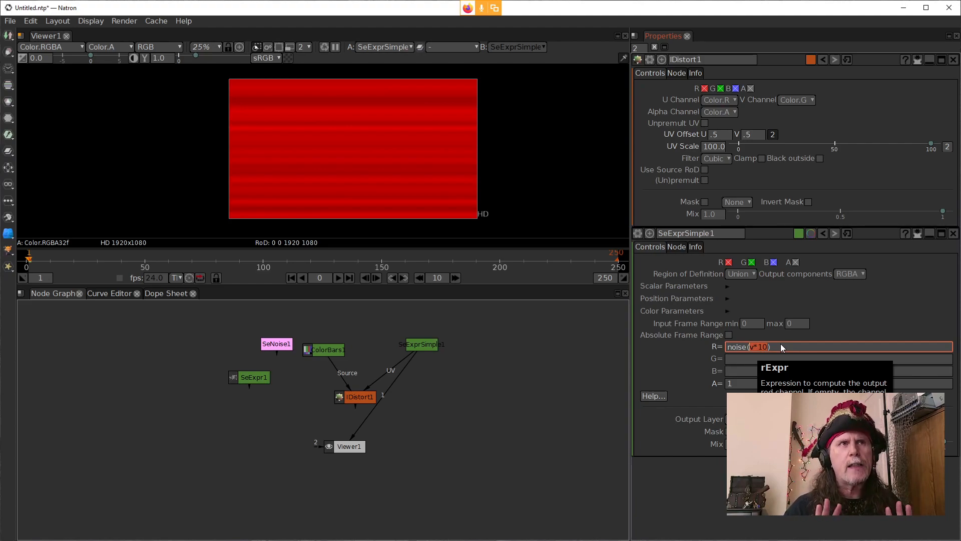
pyautogui.write('[')
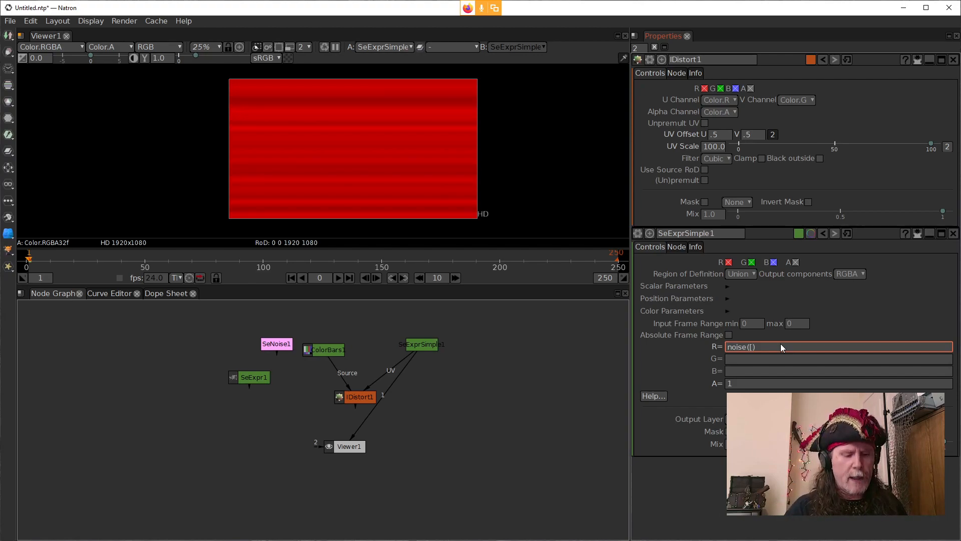
pyautogui.write(']')
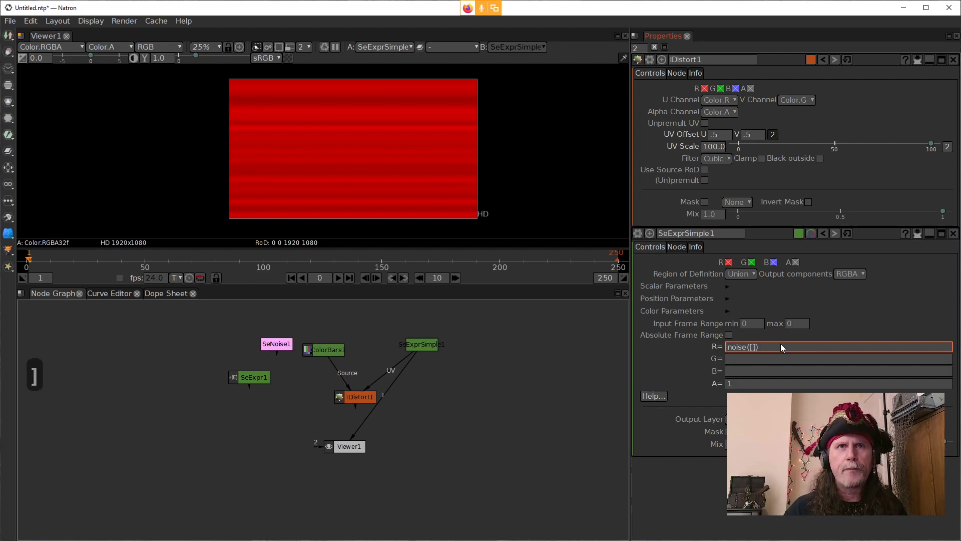
pyautogui.press('Left')
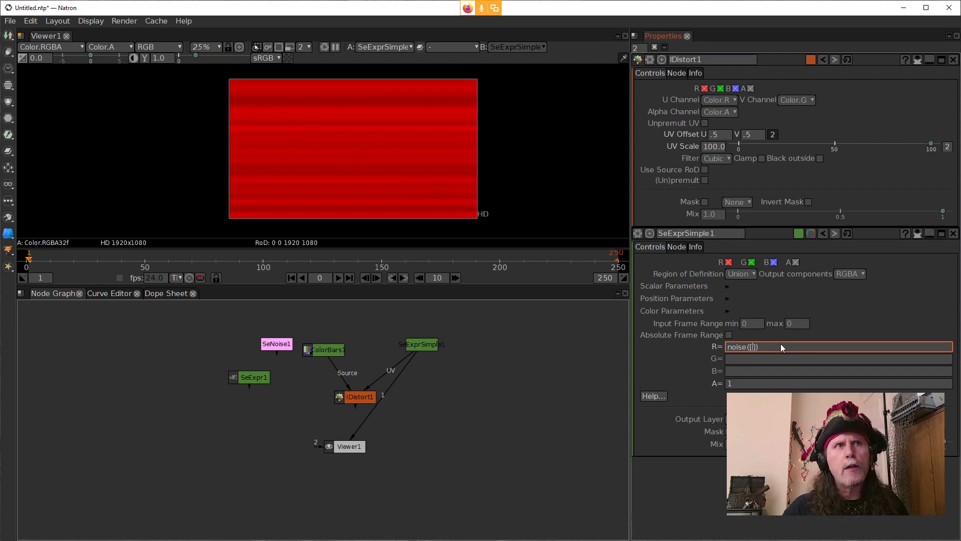
pyautogui.press('Left')
pyautogui.press('Right')
pyautogui.write('u')
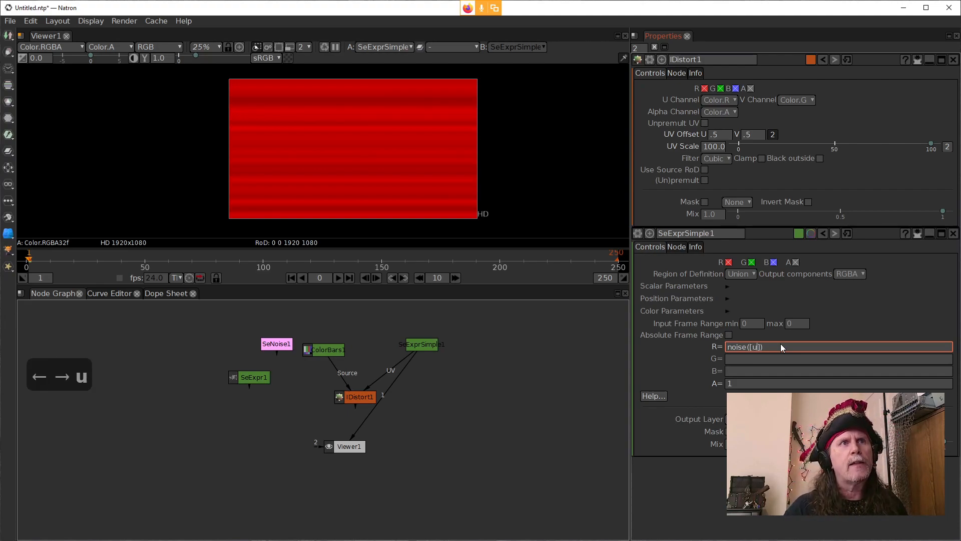
pyautogui.write(',v')
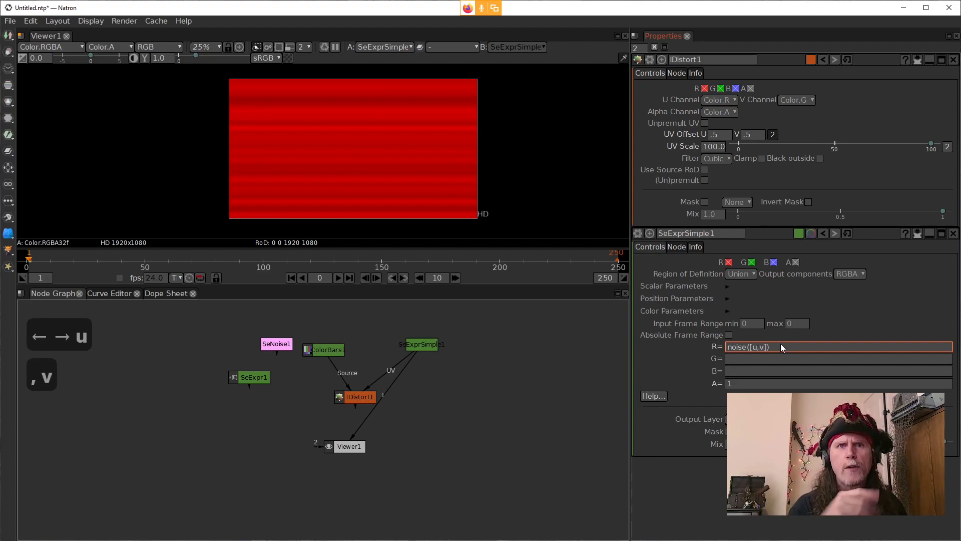
pyautogui.write(',')
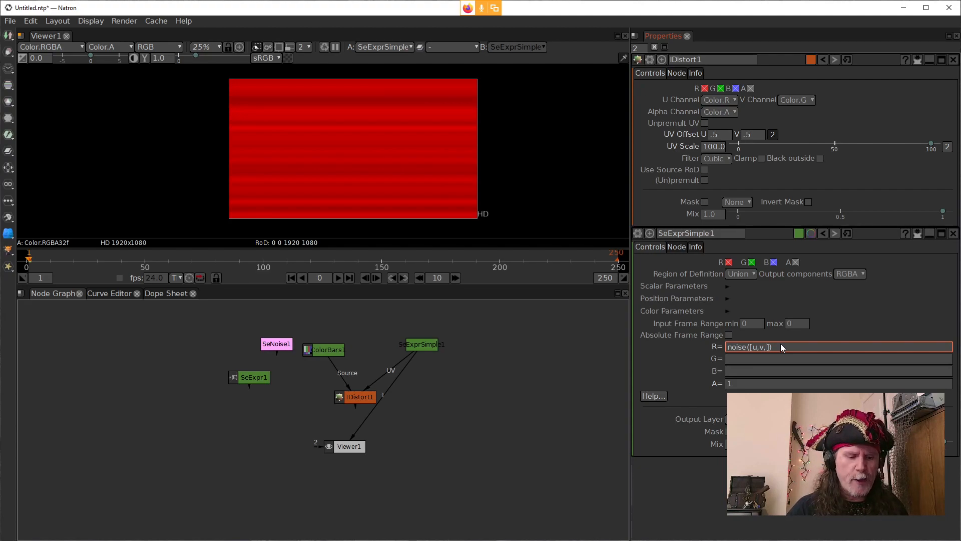
pyautogui.write('0')
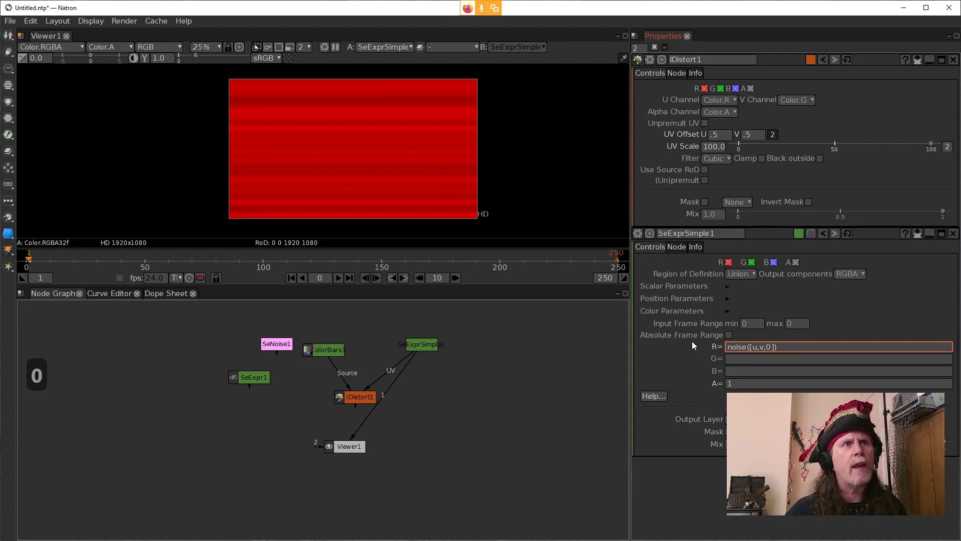
pyautogui.press('Return')
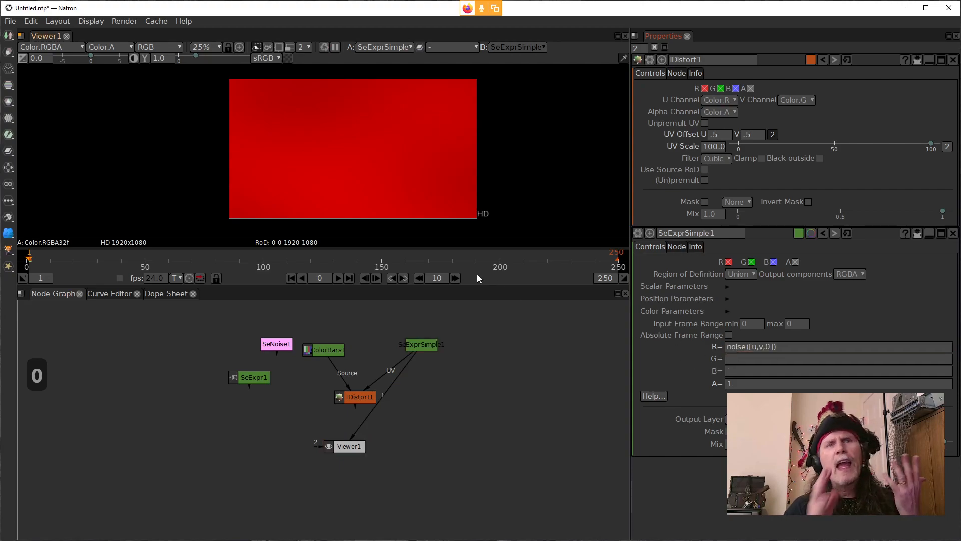
# Step: Multiply u and v by 50 in the red expression so it reads noise([u*50,v*50,0]), and apply it
pyautogui.click(750, 358)
pyautogui.click(755, 345)
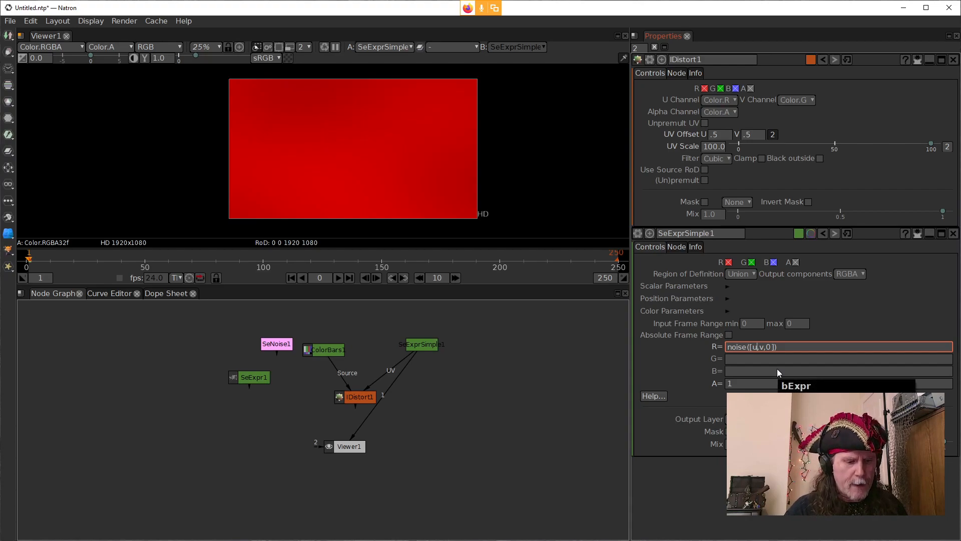
pyautogui.write('*50,v')
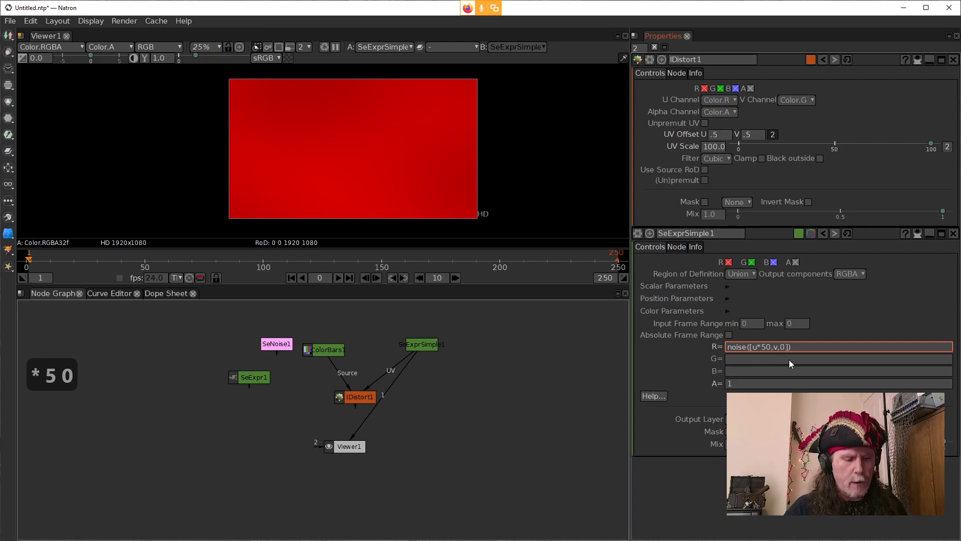
pyautogui.write('*')
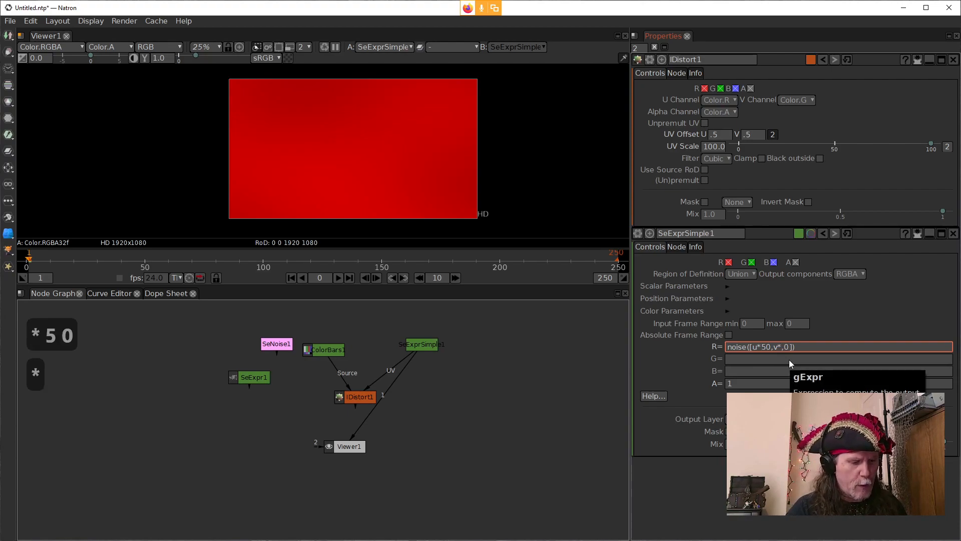
pyautogui.write('50')
pyautogui.click(662, 350)
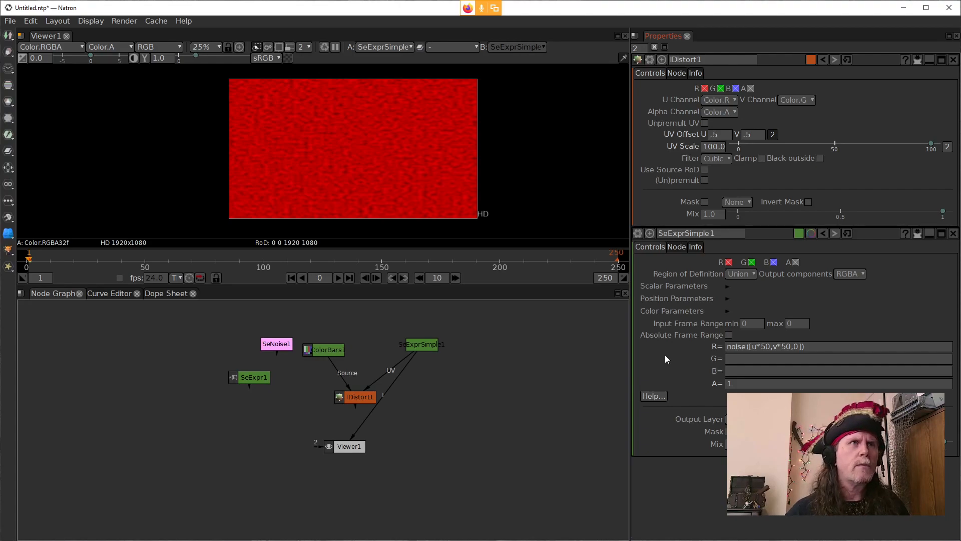
# Step: Copy the whole red noise expression, show SeExpr1 in the viewer with its settings open, and close IDistort1's settings
pyautogui.click(756, 350)
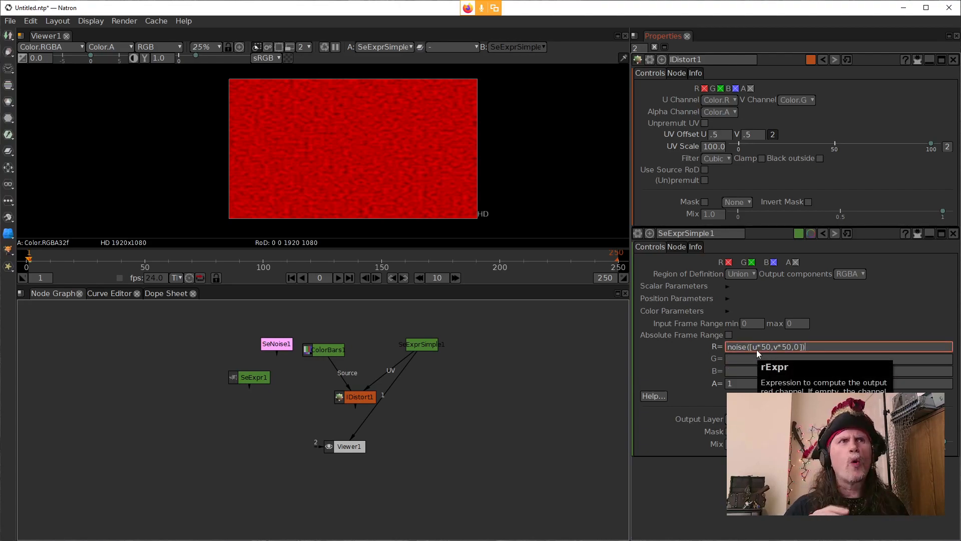
pyautogui.moveTo(830, 345); pyautogui.dragTo(724, 341)
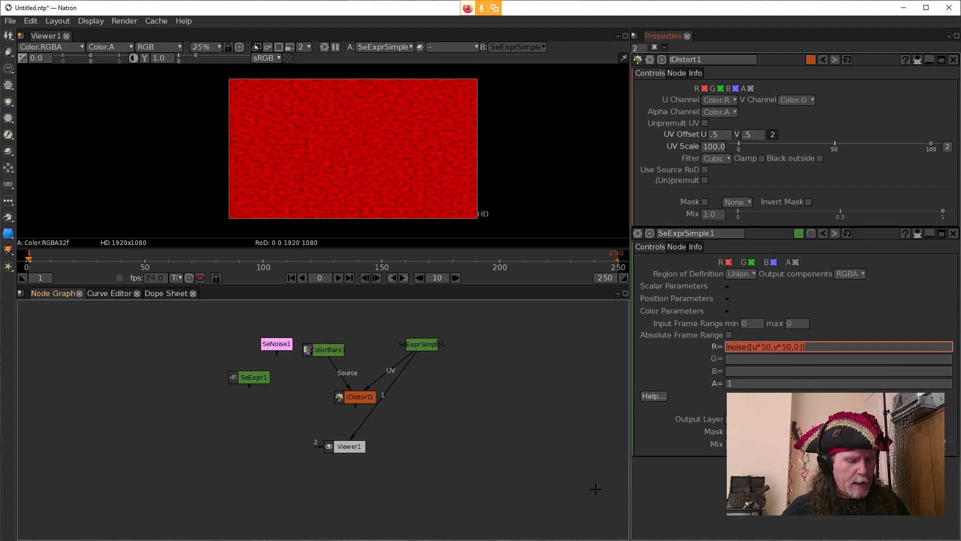
pyautogui.hotkey('ctrl', 'c')
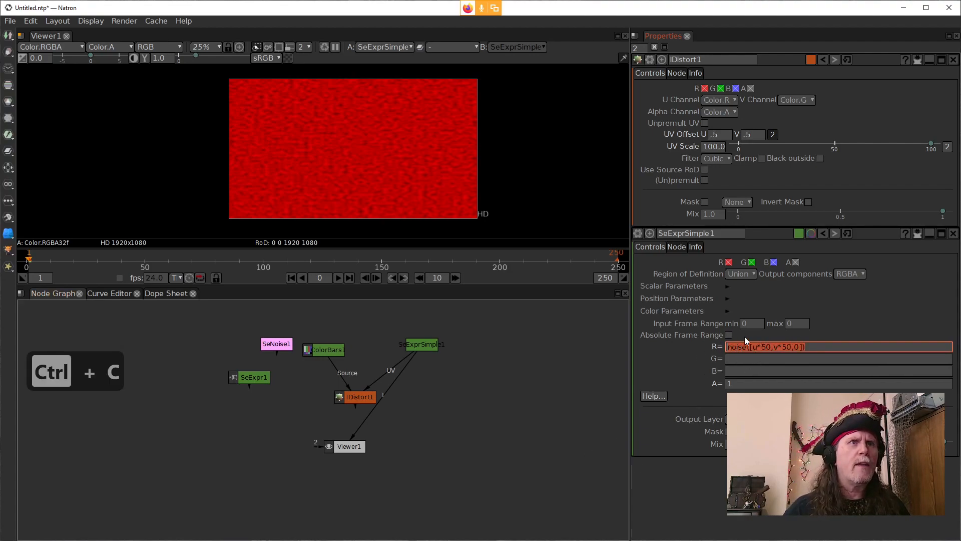
pyautogui.moveTo(368, 422); pyautogui.dragTo(282, 392)
pyautogui.moveTo(278, 391); pyautogui.dragTo(279, 391)
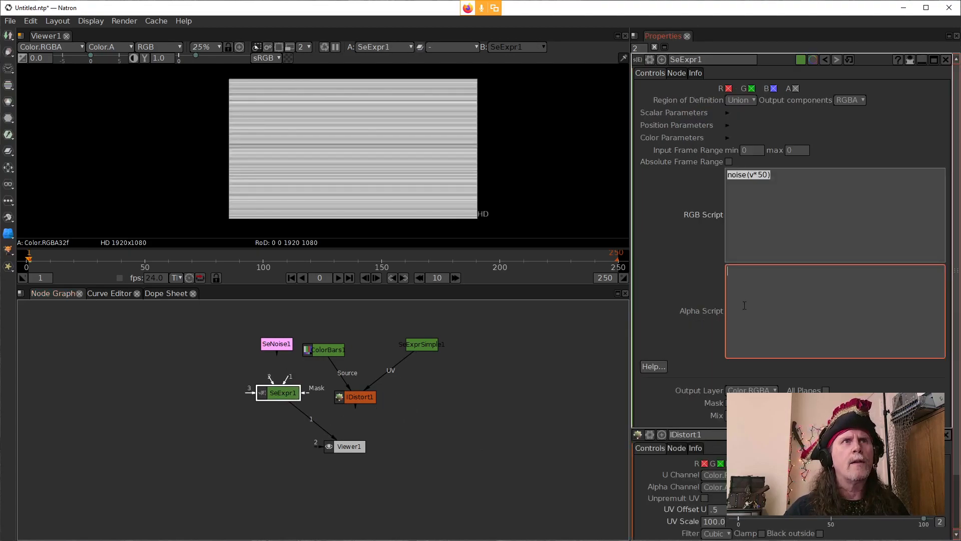
pyautogui.click(946, 434)
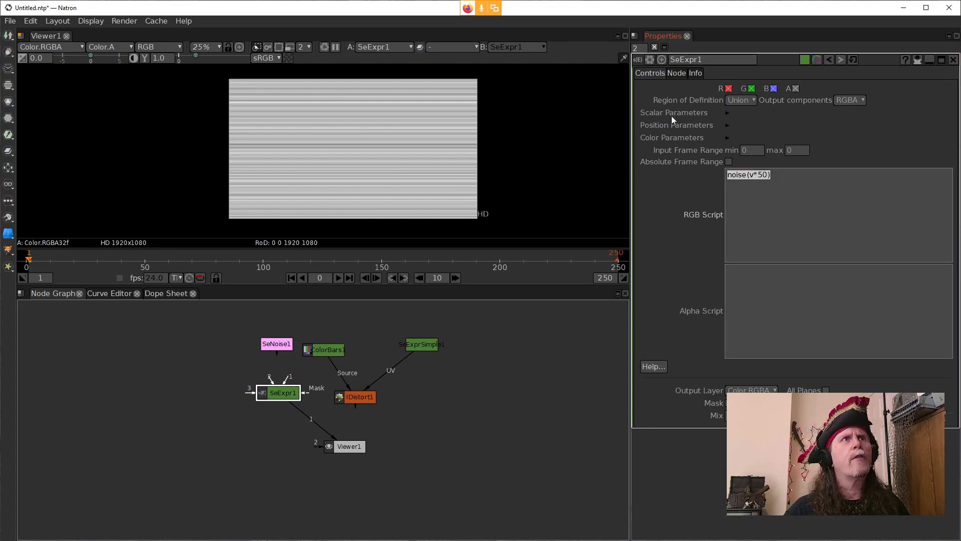
# Step: Replace SeExpr1's RGB script with the copied noise([u*50,v*50,0]) expression and apply it
pyautogui.click(777, 178)
pyautogui.hotkey('ctrl', 'a')
pyautogui.hotkey('ctrl', 'v')
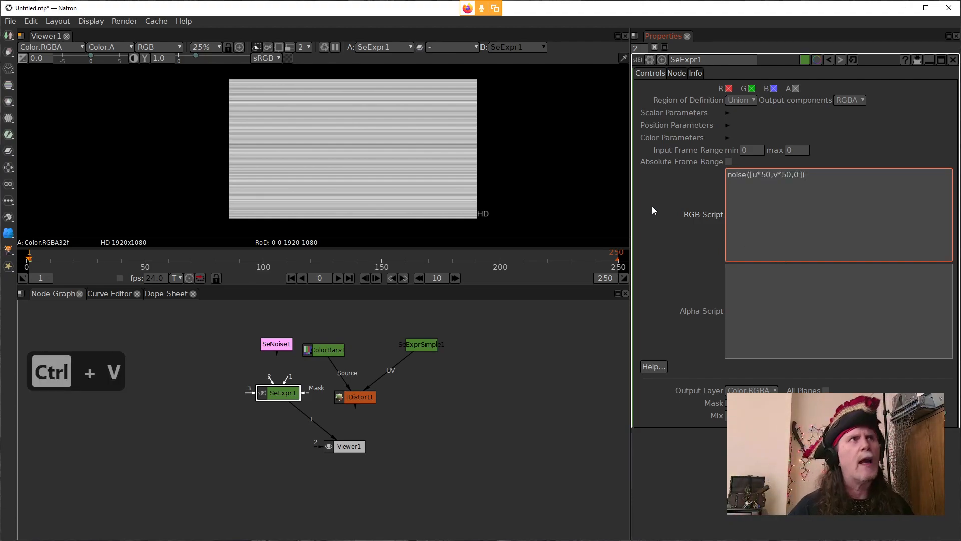
pyautogui.press('Return')
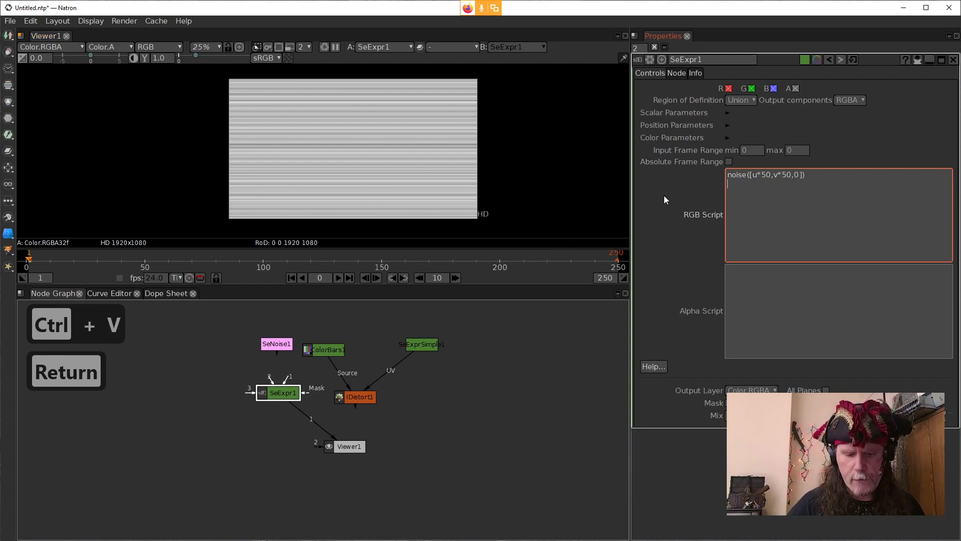
pyautogui.press('BackSpace')
pyautogui.click(664, 197)
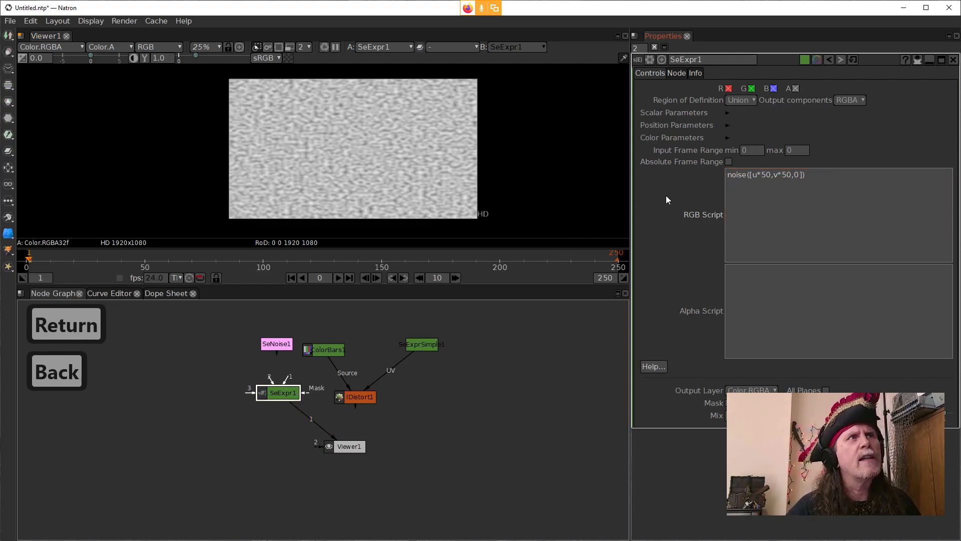
# Step: Set both multipliers in SeExpr1's RGB script to 10 so it reads noise([u*10,v*10,0]), and apply it
pyautogui.click(767, 174)
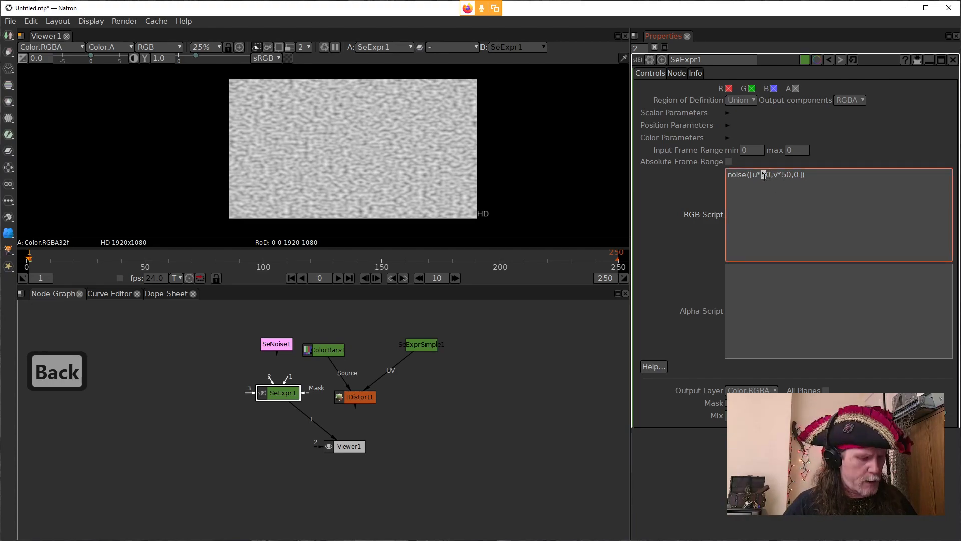
pyautogui.write('1')
pyautogui.press('BackSpace')
pyautogui.write('1')
pyautogui.click(677, 197)
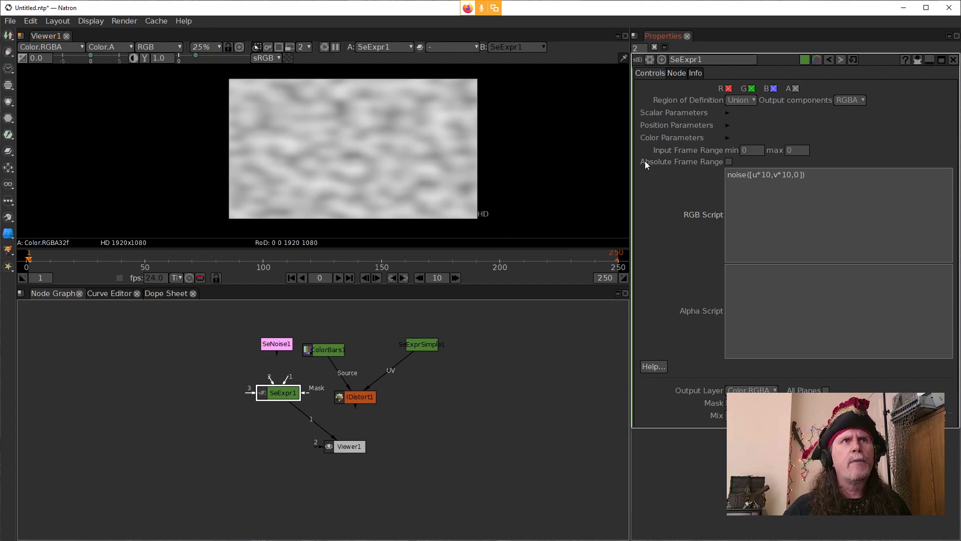
# Step: Open SeExpr1's help text and read through the pre-defined variables available to scripts
pyautogui.click(660, 368)
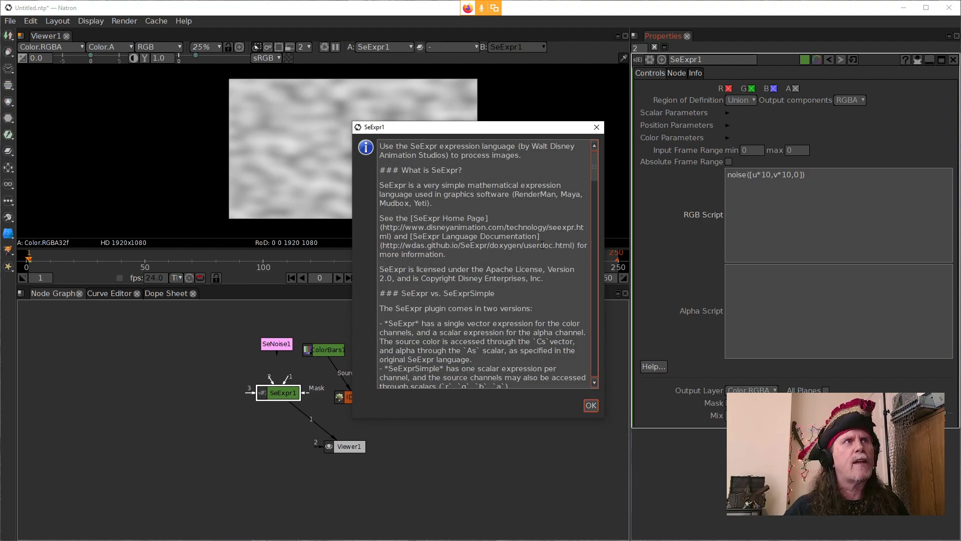
pyautogui.scroll(-2, 519, 240)
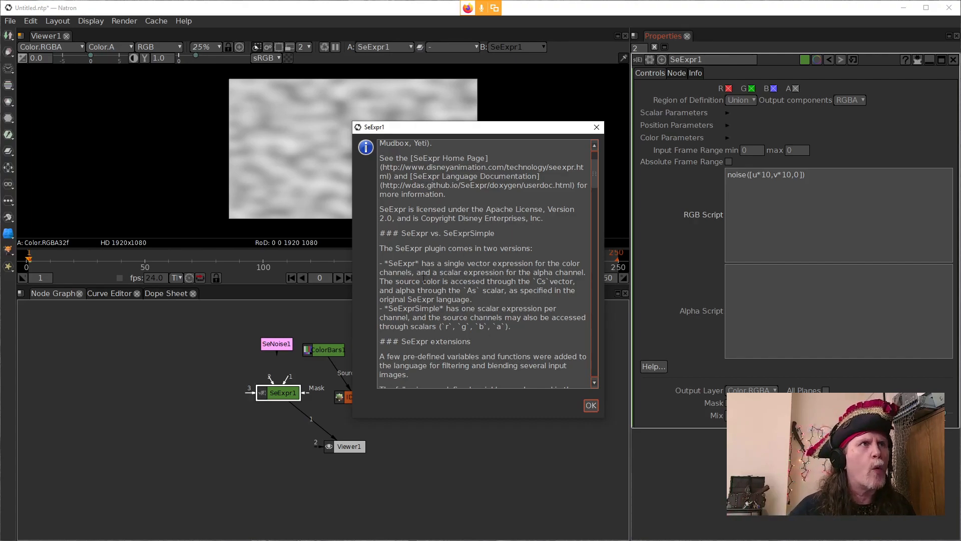
pyautogui.scroll(-1, 423, 255)
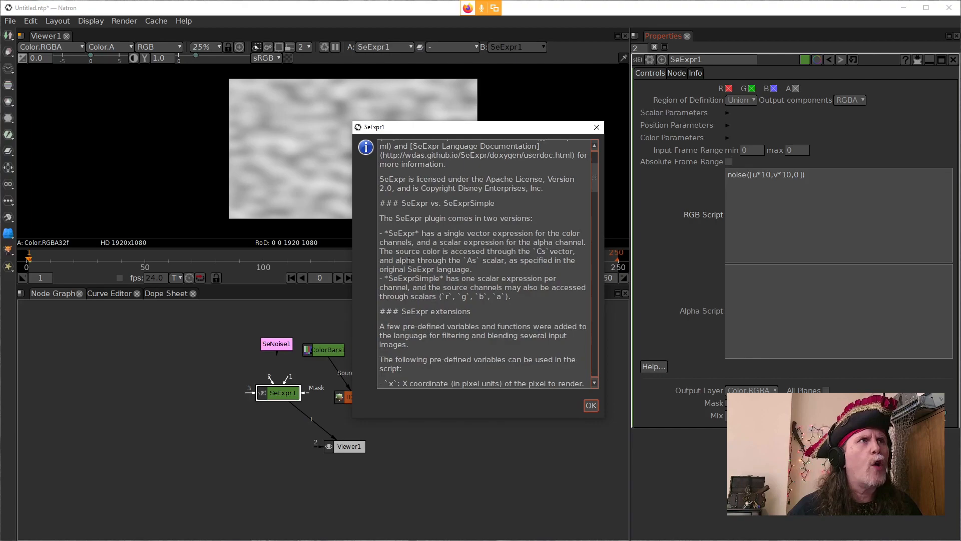
pyautogui.scroll(-4, 408, 257)
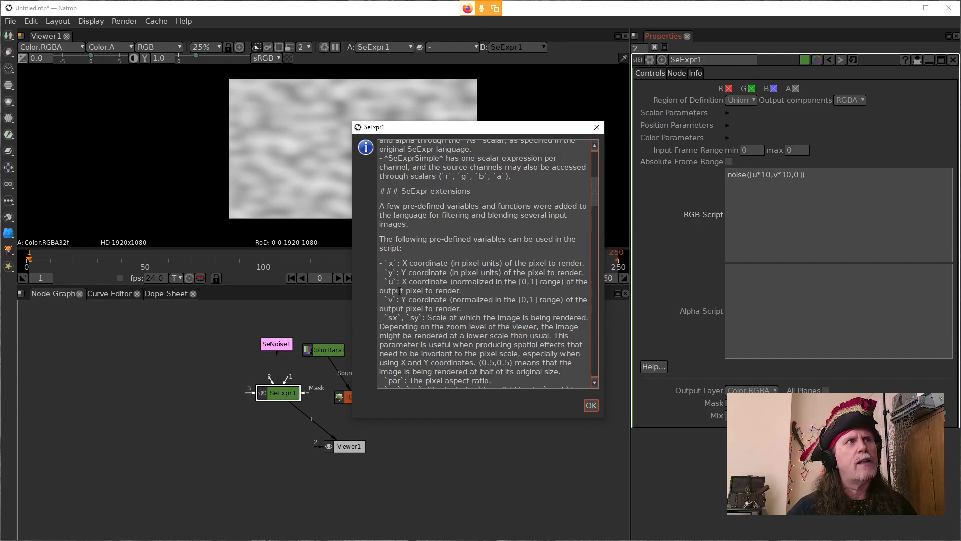
pyautogui.scroll(-1, 395, 324)
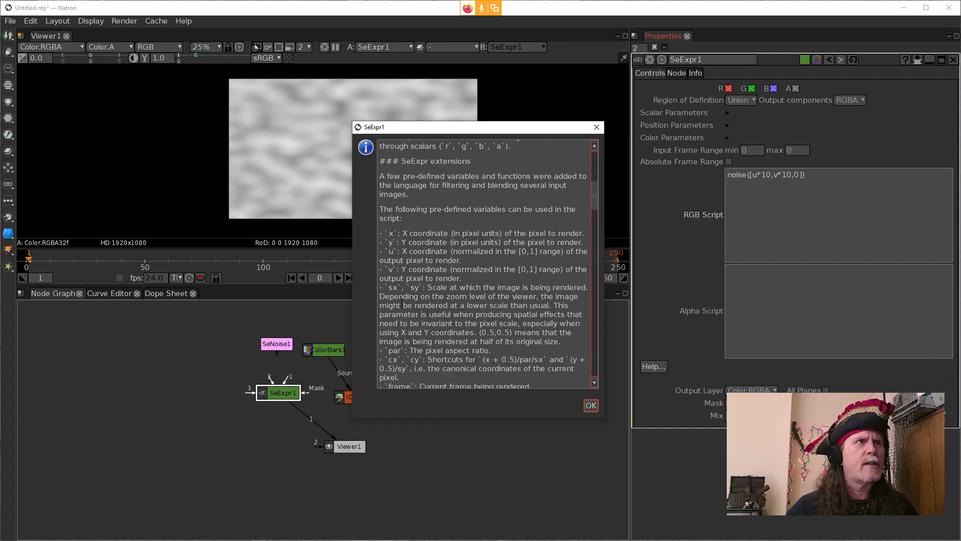
pyautogui.scroll(-1, 402, 303)
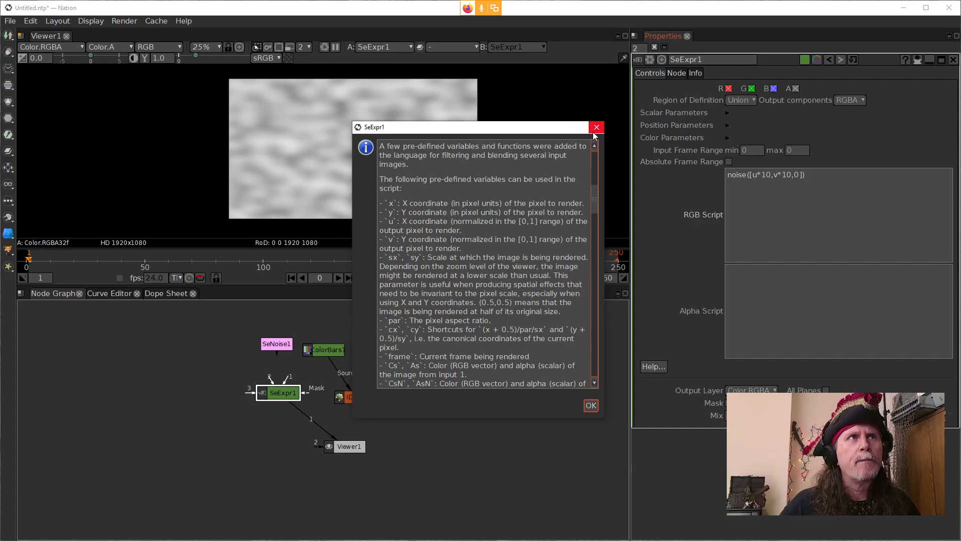
# Step: Replace u with cx and v with cy in SeExpr1's RGB script so it reads noise([cx*10,cy*10,0]), and apply it
pyautogui.click(754, 177)
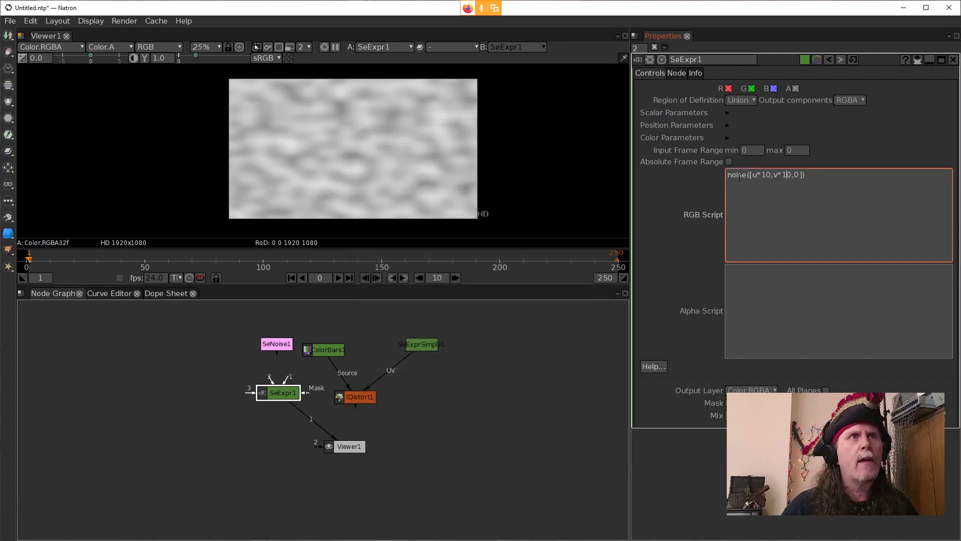
pyautogui.doubleClick(755, 175)
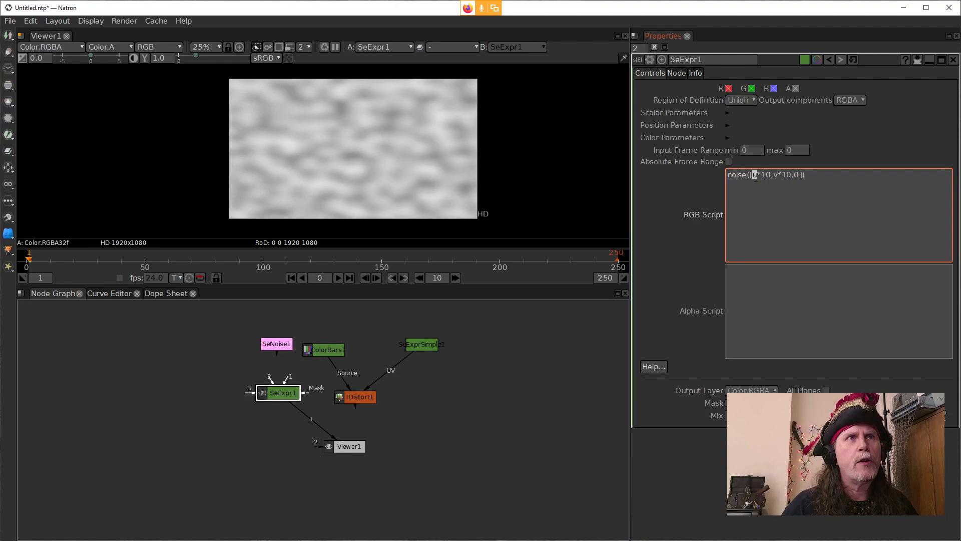
pyautogui.write('cx')
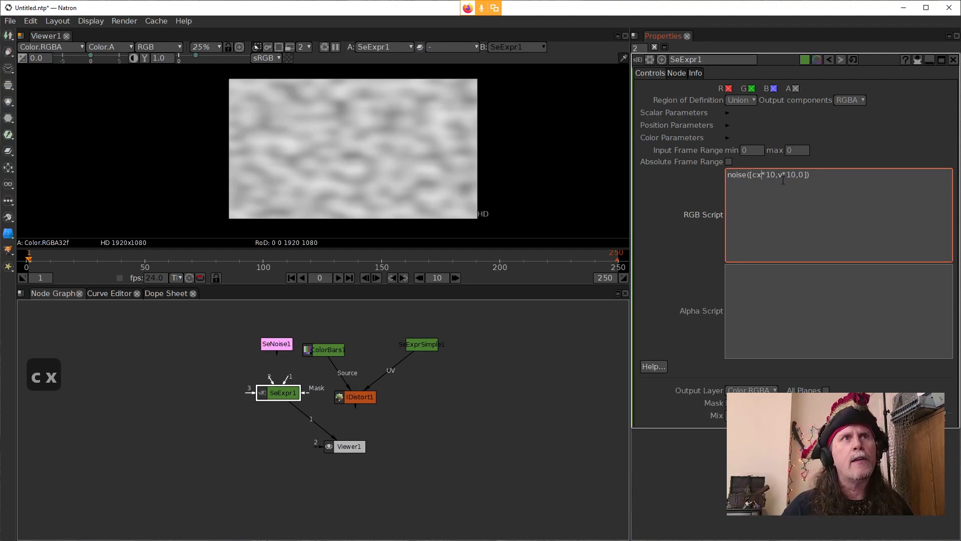
pyautogui.doubleClick(781, 174)
pyautogui.write('cy')
pyautogui.click(682, 197)
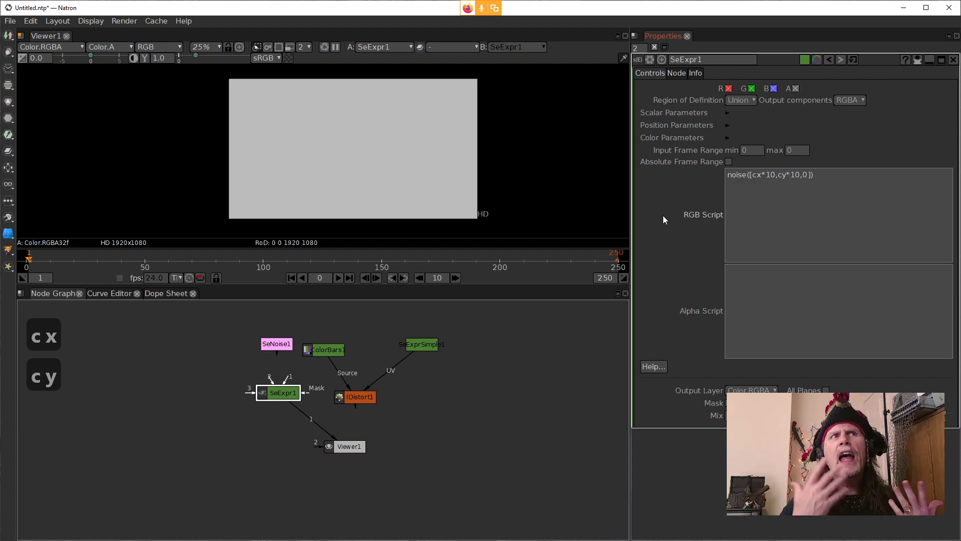
# Step: Set both multipliers in SeExpr1's RGB script to .1 so it reads noise([cx*.1,cy*.1,0]), and apply it
pyautogui.click(785, 177)
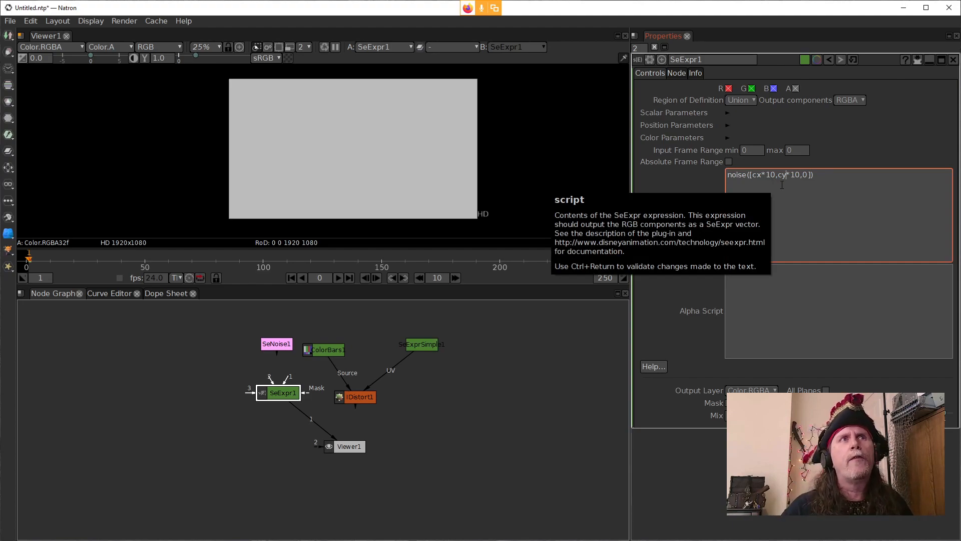
pyautogui.click(776, 174)
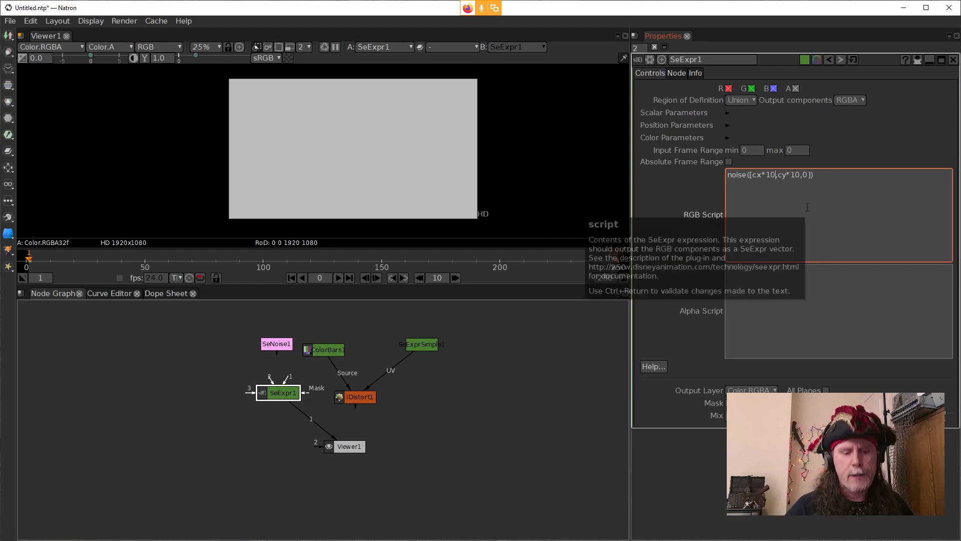
pyautogui.press('BackSpace')
pyautogui.press('BackSpace')
pyautogui.press('BackSpace')
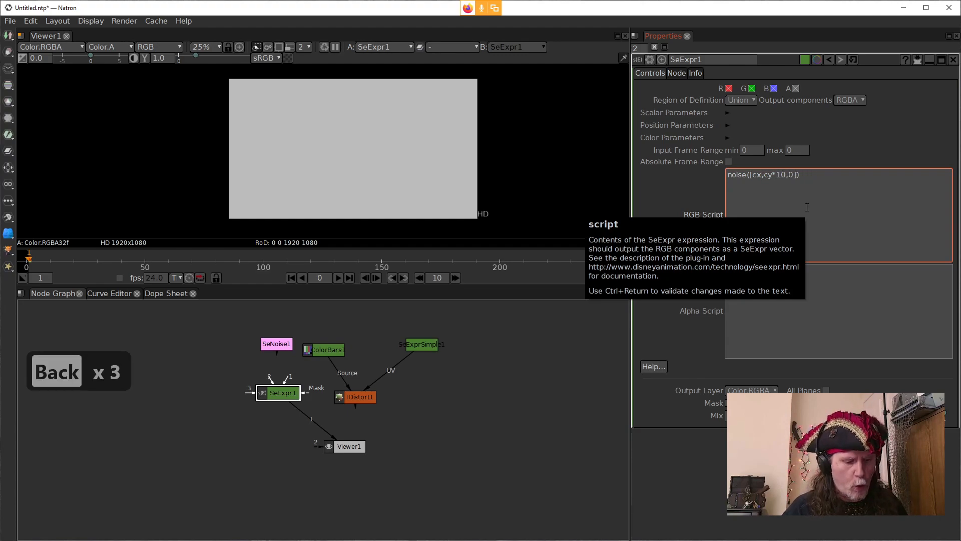
pyautogui.write('*')
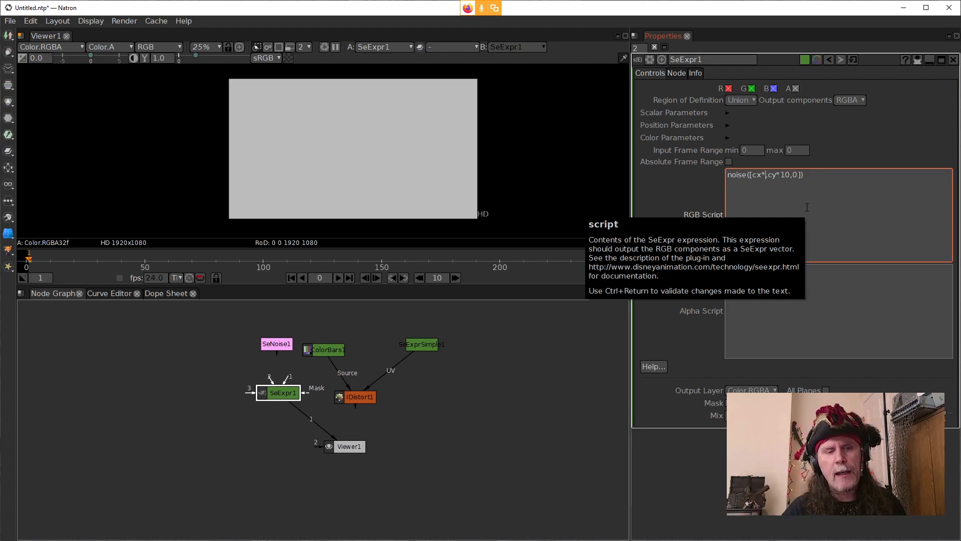
pyautogui.write('.1')
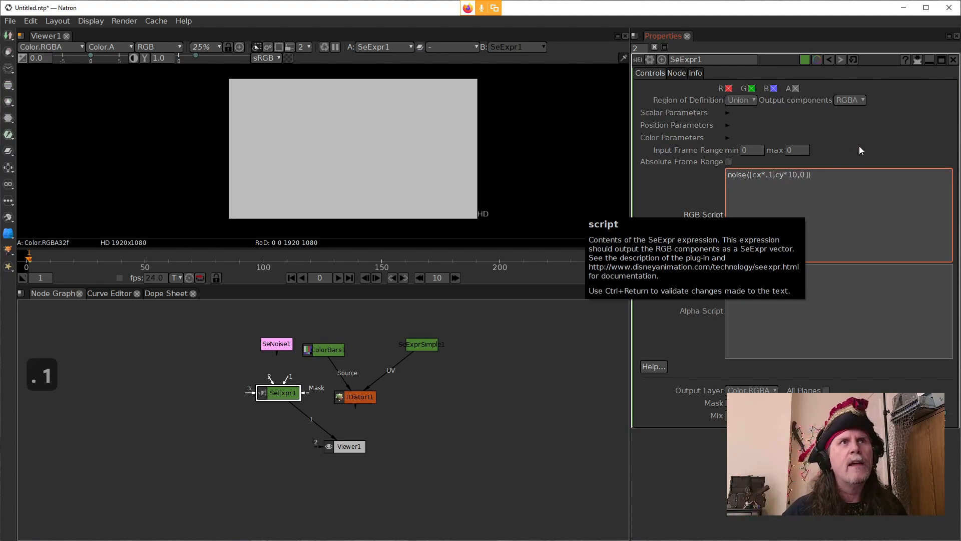
pyautogui.click(802, 175)
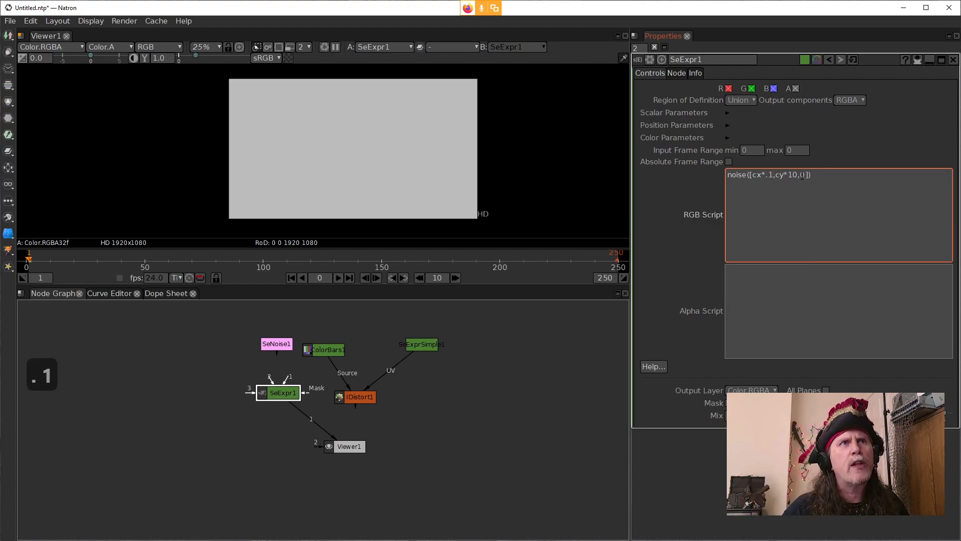
pyautogui.doubleClick(792, 175)
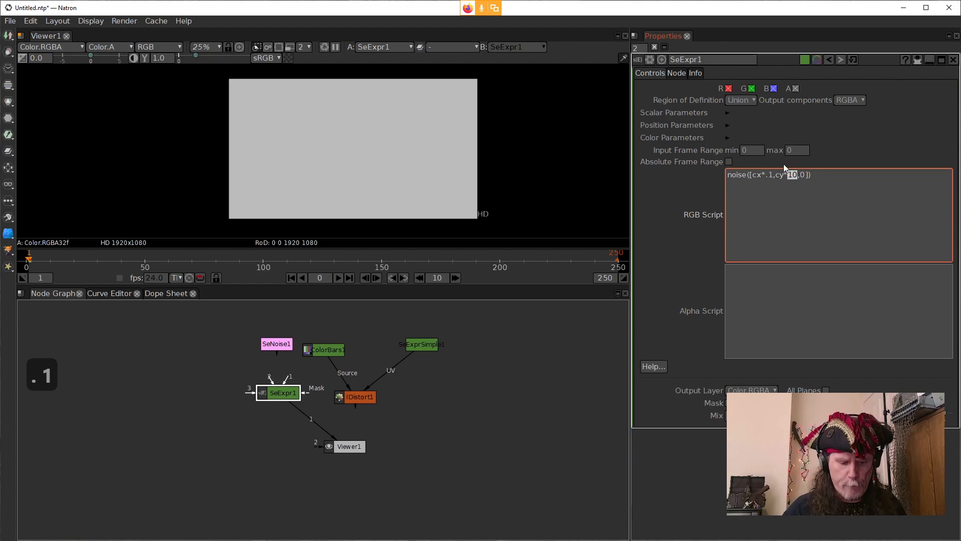
pyautogui.write('.1')
pyautogui.click(650, 247)
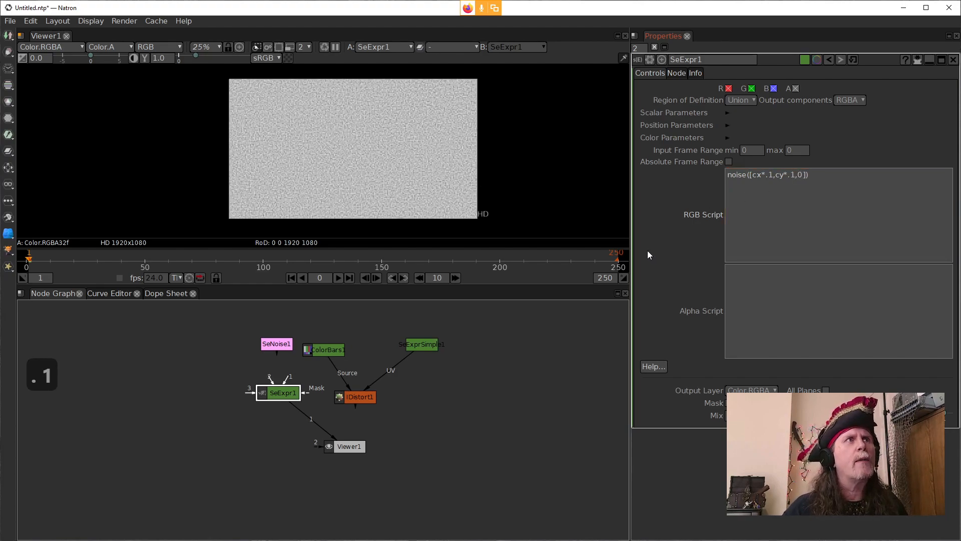
# Step: Examine the cx multiplier in SeExpr1's RGB script and open SeNoise1's settings to compare its Noise Size parameter
pyautogui.click(764, 188)
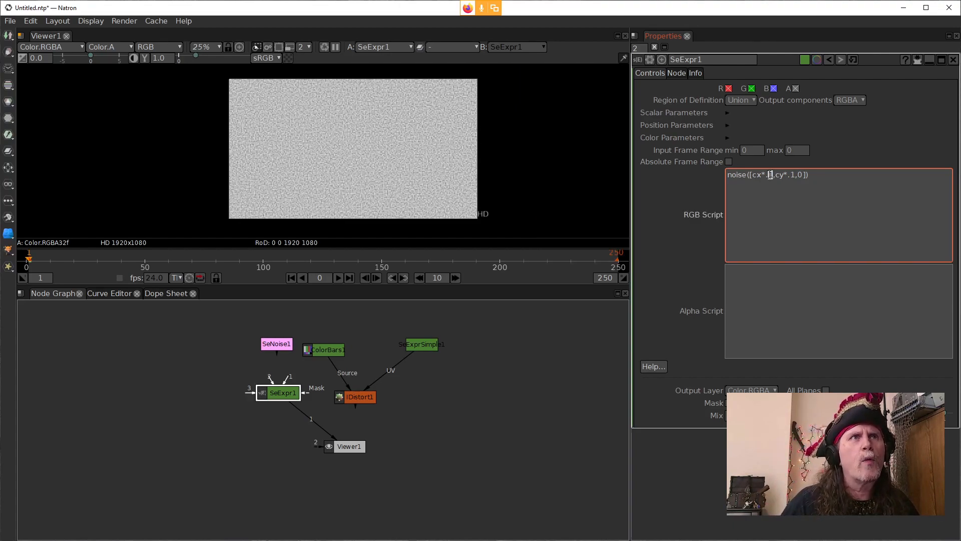
pyautogui.moveTo(769, 175); pyautogui.dragTo(761, 175)
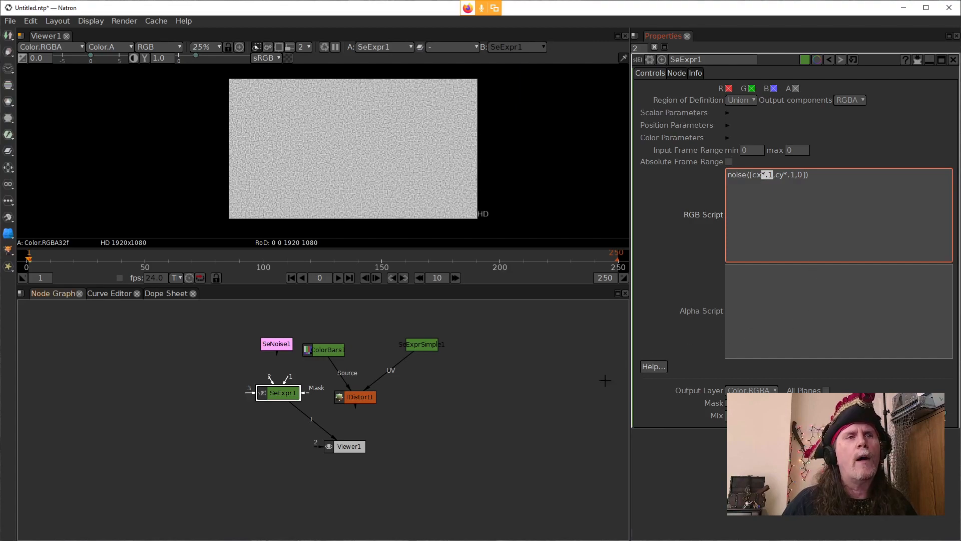
pyautogui.click(283, 344)
pyautogui.doubleClick(283, 343)
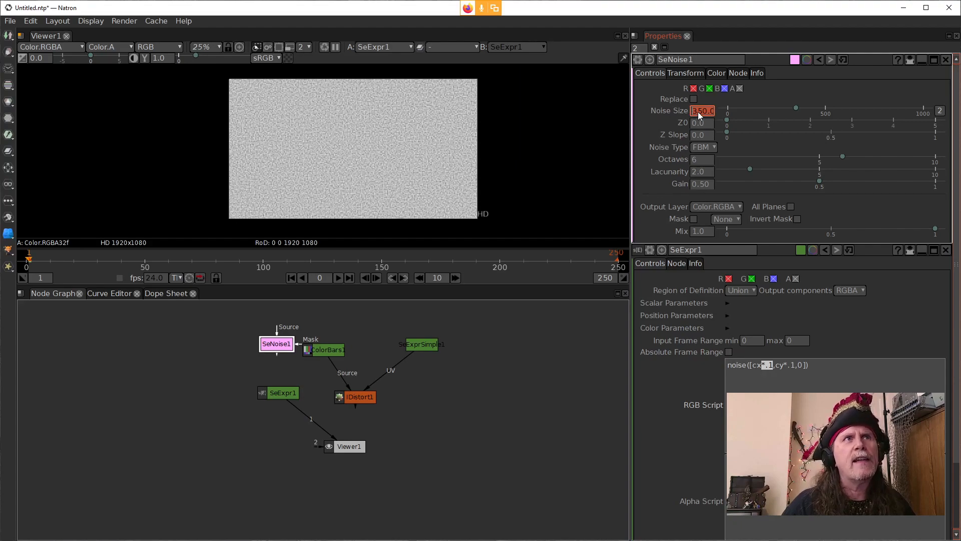
# Step: Close SeNoise1's settings and begin a new first line reading "size =" above the noise call in SeExpr1's RGB script
pyautogui.click(727, 364)
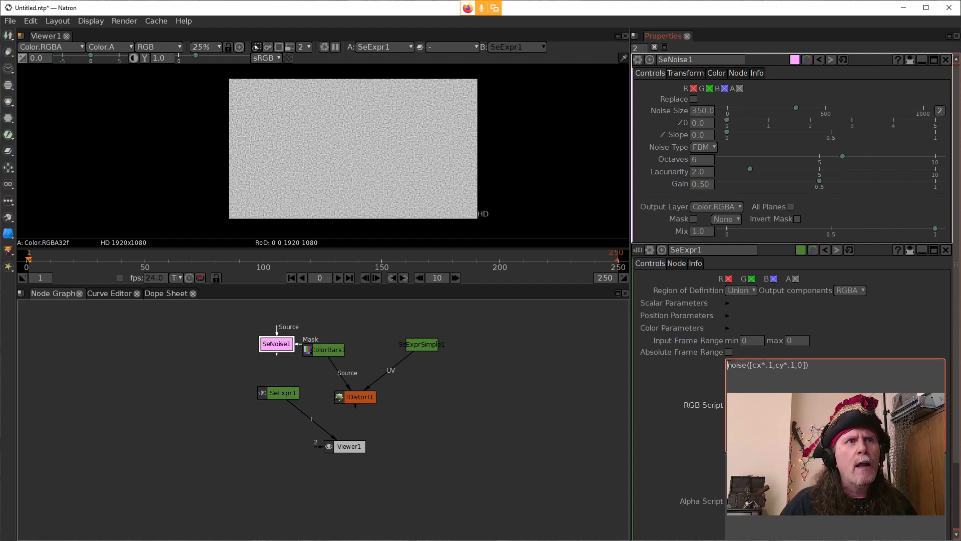
pyautogui.click(934, 60)
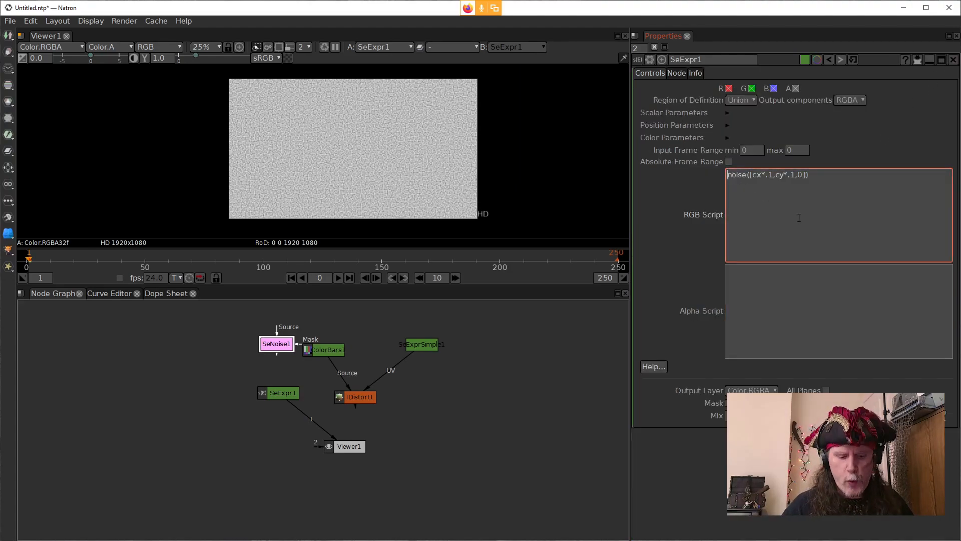
pyautogui.press('Return')
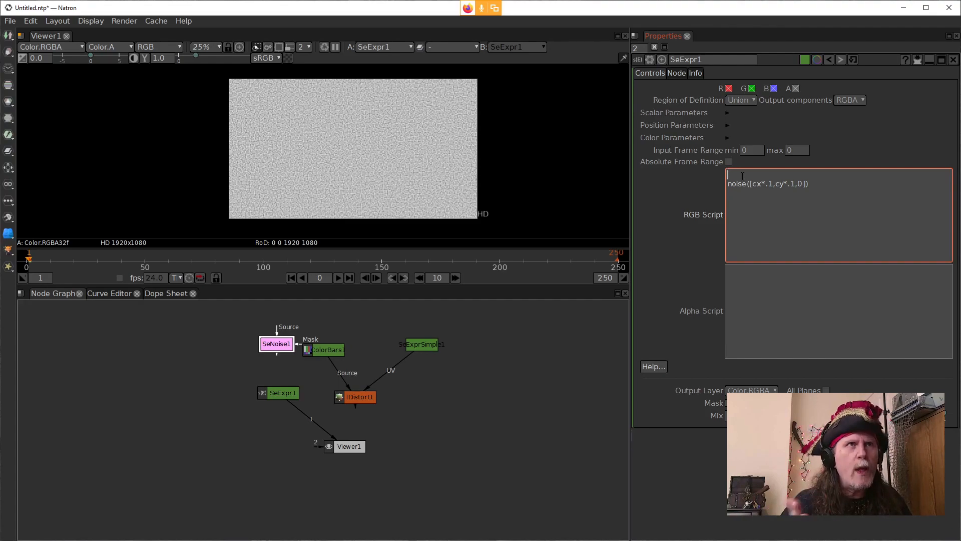
pyautogui.write('size =')
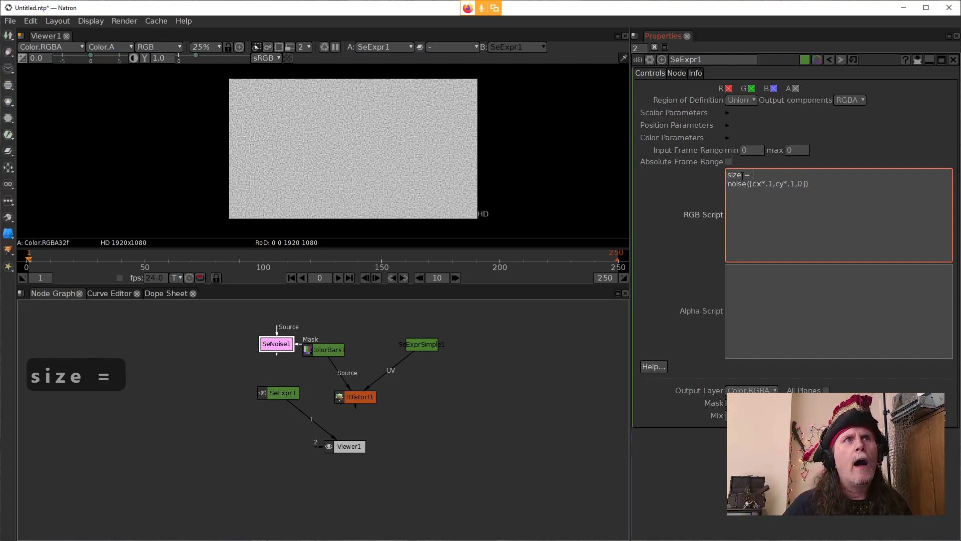
# Step: Switch to the SeExpr Expression Editor and enter the variable assignment $col = 0; in its empty expression
pyautogui.click(453, 540)
pyautogui.click(494, 505)
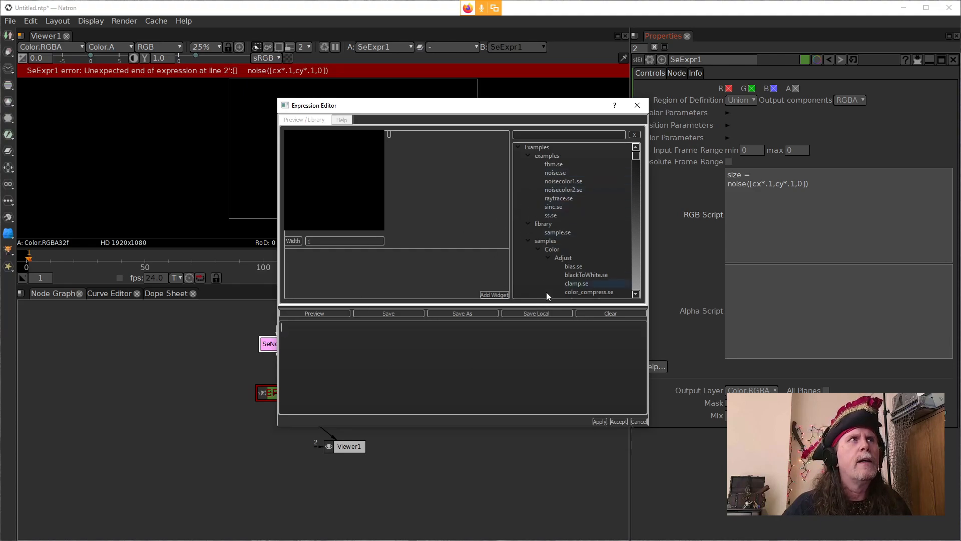
pyautogui.click(413, 349)
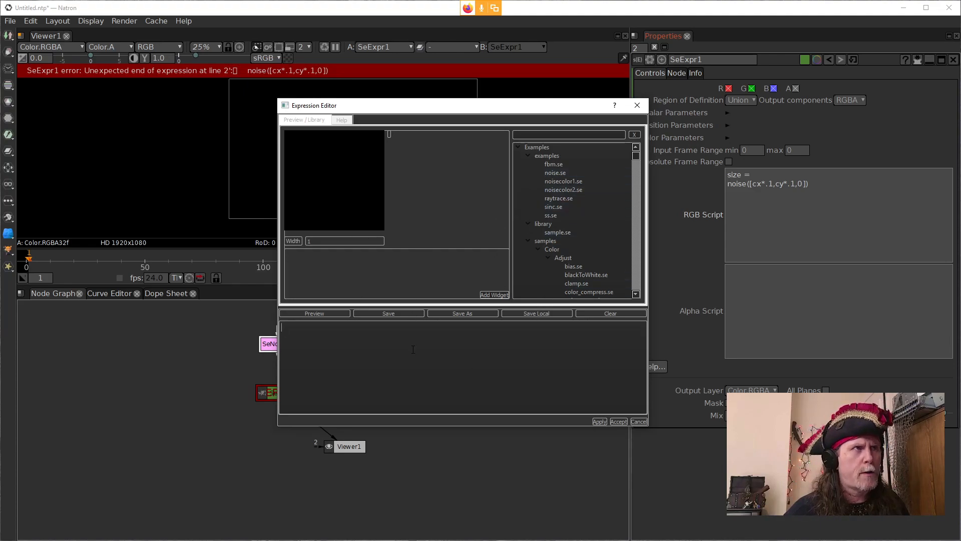
pyautogui.write('$')
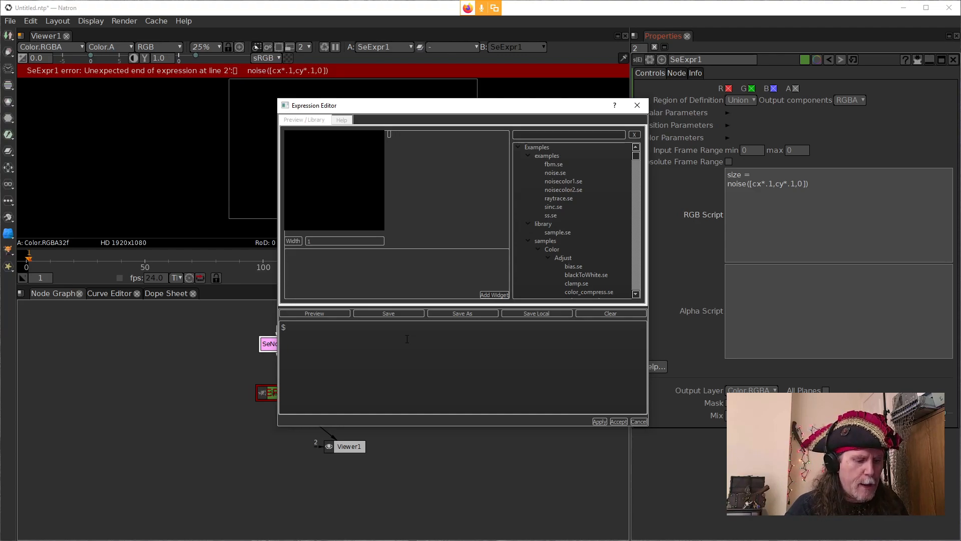
pyautogui.write('col')
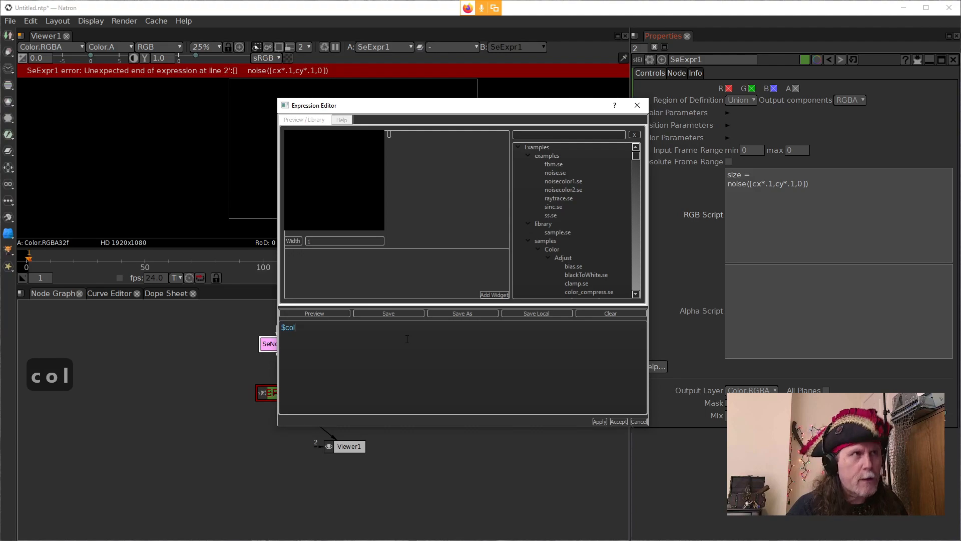
pyautogui.write(' = [')
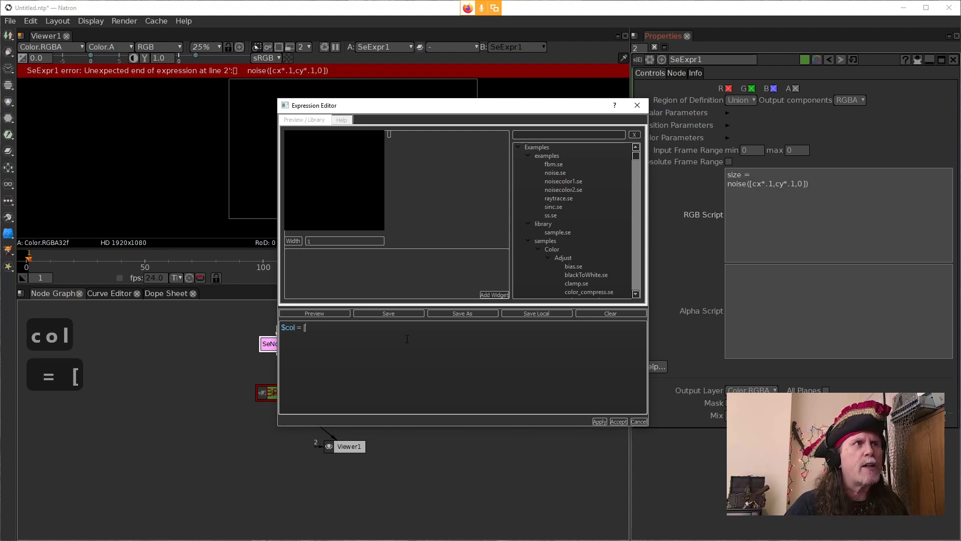
pyautogui.press('BackSpace')
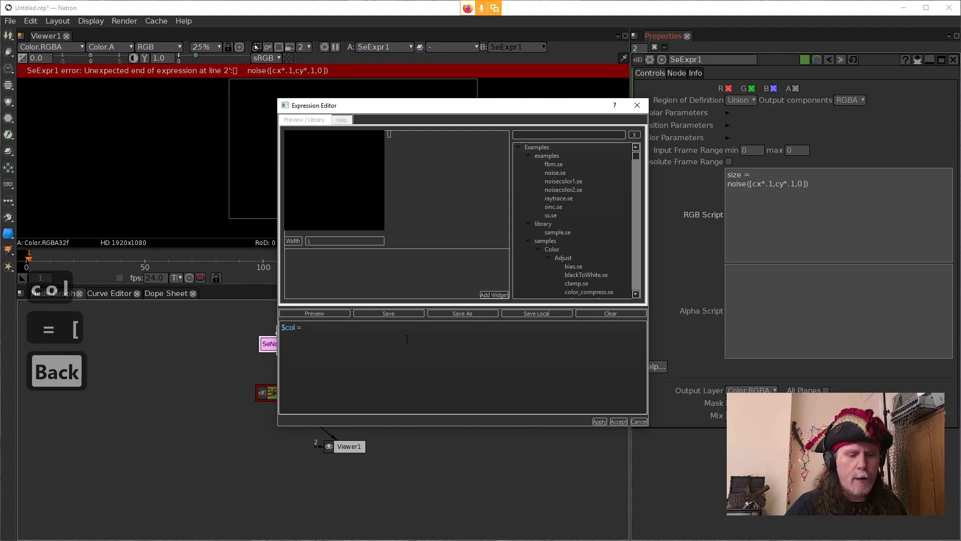
pyautogui.write('0')
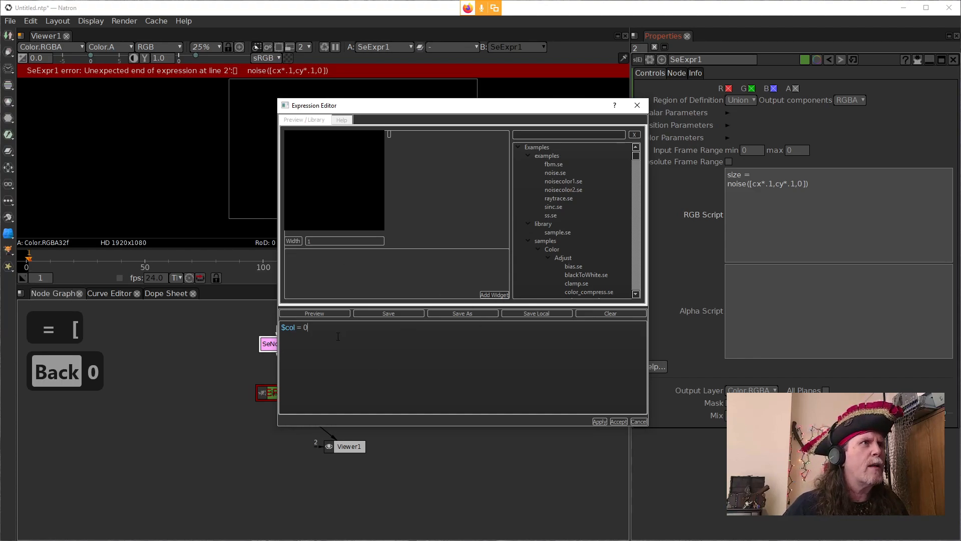
pyautogui.write(';')
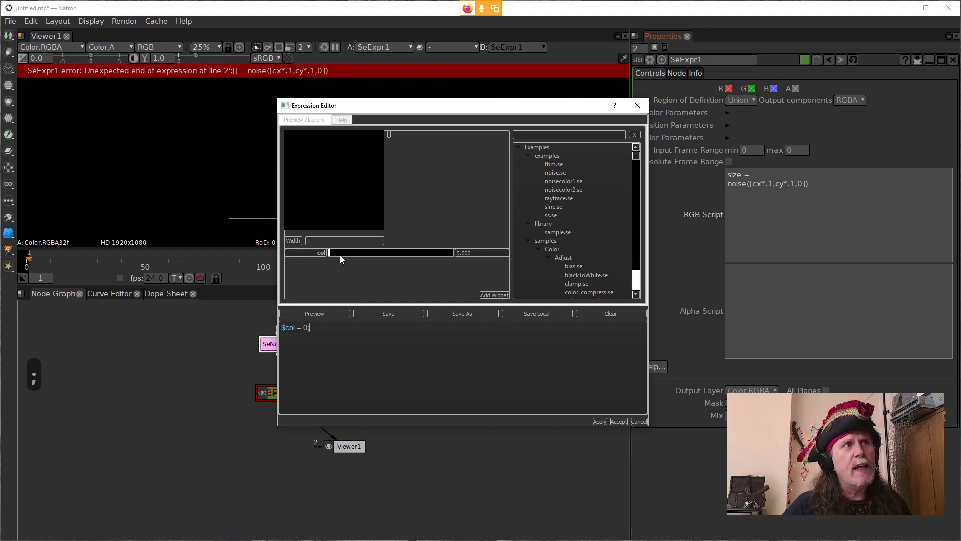
# Step: Try the col slider, examine the assigned value in the expression, and close the Expression Editor without applying
pyautogui.moveTo(332, 256)
pyautogui.mouseDown()
pyautogui.moveTo(407, 254)
pyautogui.moveTo(328, 265)
pyautogui.moveTo(438, 263)
pyautogui.moveTo(436, 254)
pyautogui.moveTo(323, 256)
pyautogui.mouseUp()
pyautogui.moveTo(310, 327); pyautogui.dragTo(301, 327)
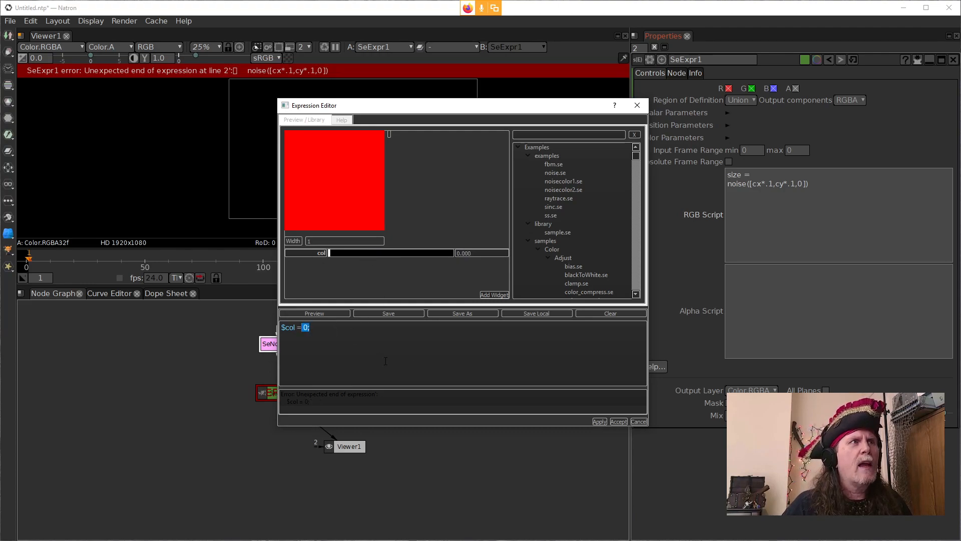
pyautogui.click(361, 358)
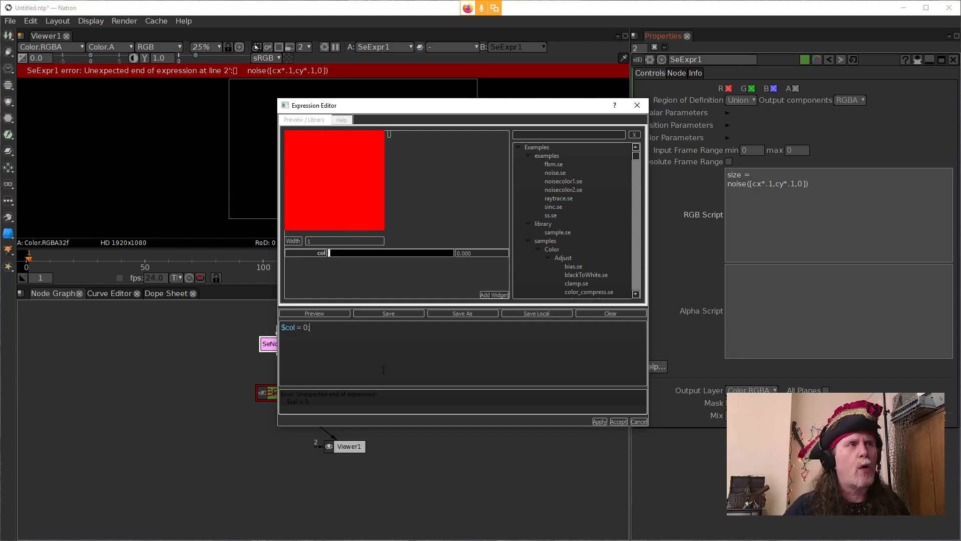
pyautogui.press('Escape')
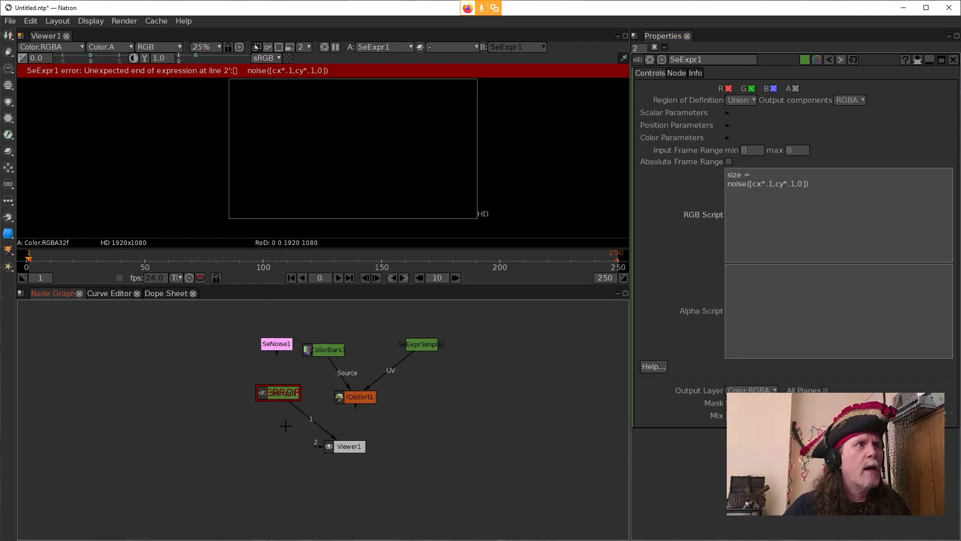
# Step: Complete the first line of SeExpr1's RGB script so it reads size = 350;
pyautogui.click(276, 393)
pyautogui.click(762, 178)
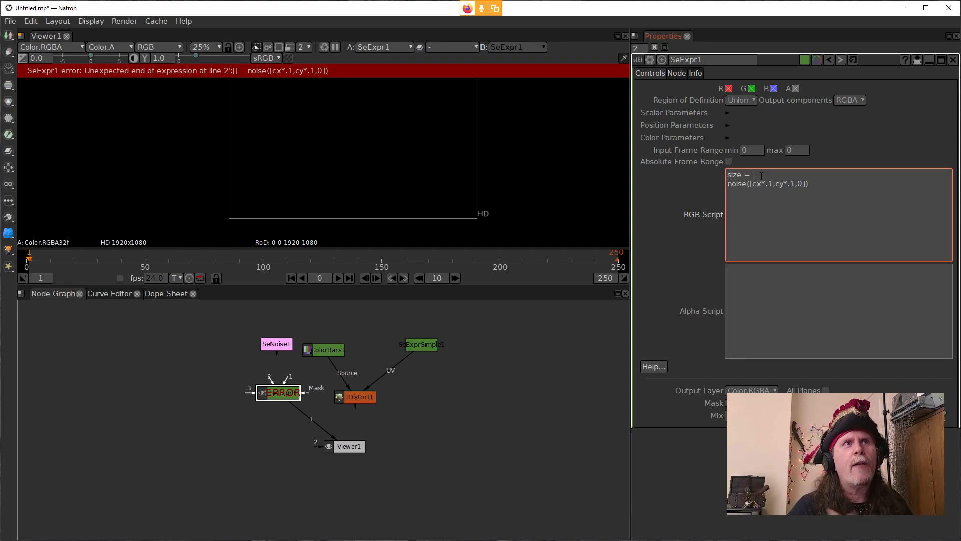
pyautogui.write('350')
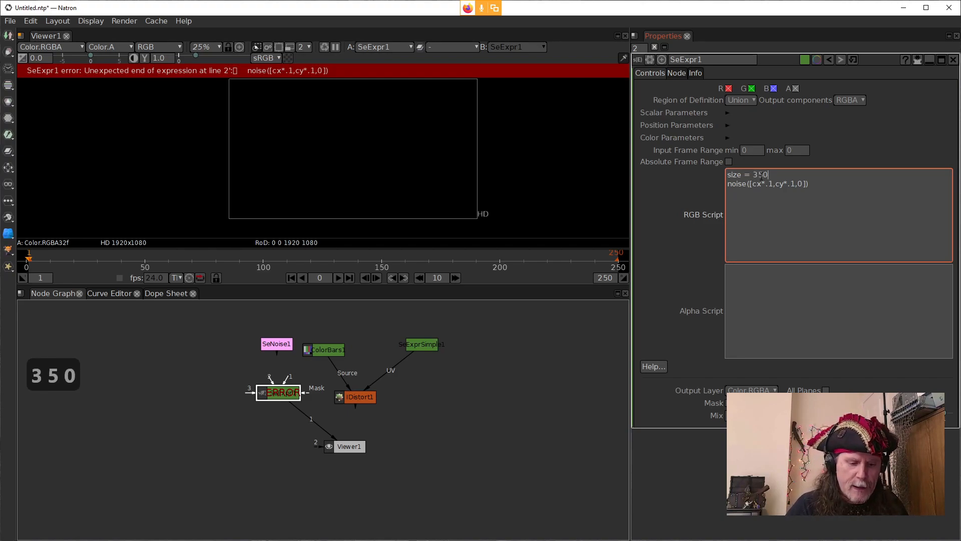
pyautogui.write(';')
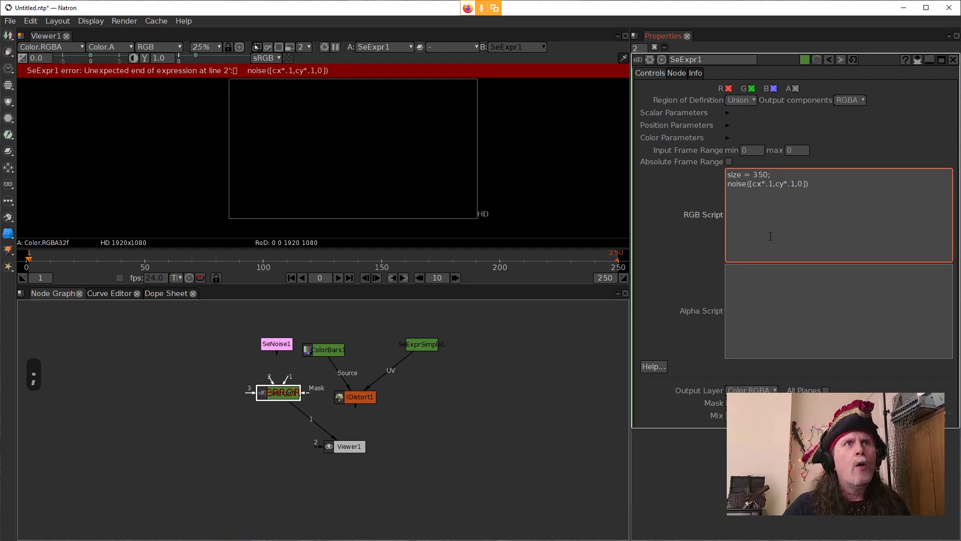
# Step: Replace the .1 multiplier of cx with (1/size) in the noise call of SeExpr1's RGB script
pyautogui.press('BackSpace')
pyautogui.press('BackSpace')
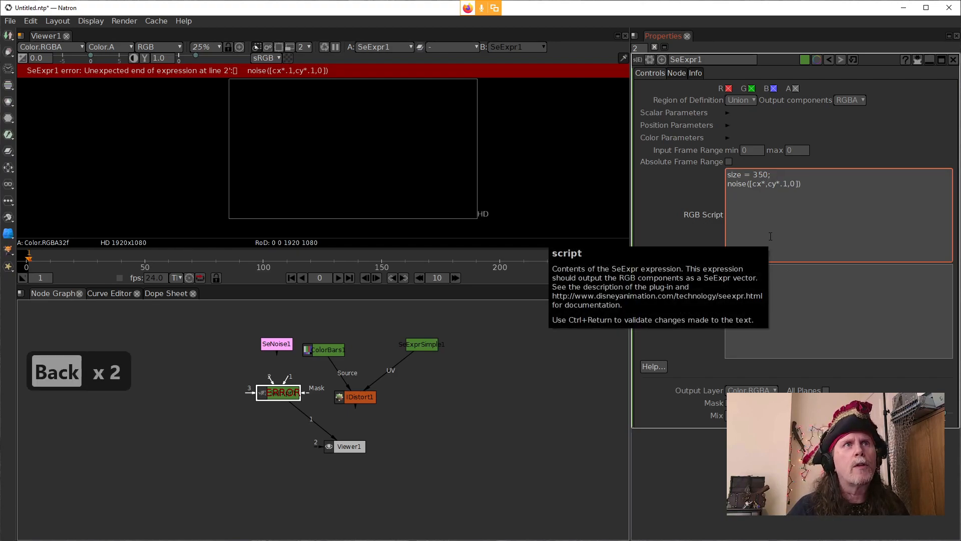
pyautogui.write('(')
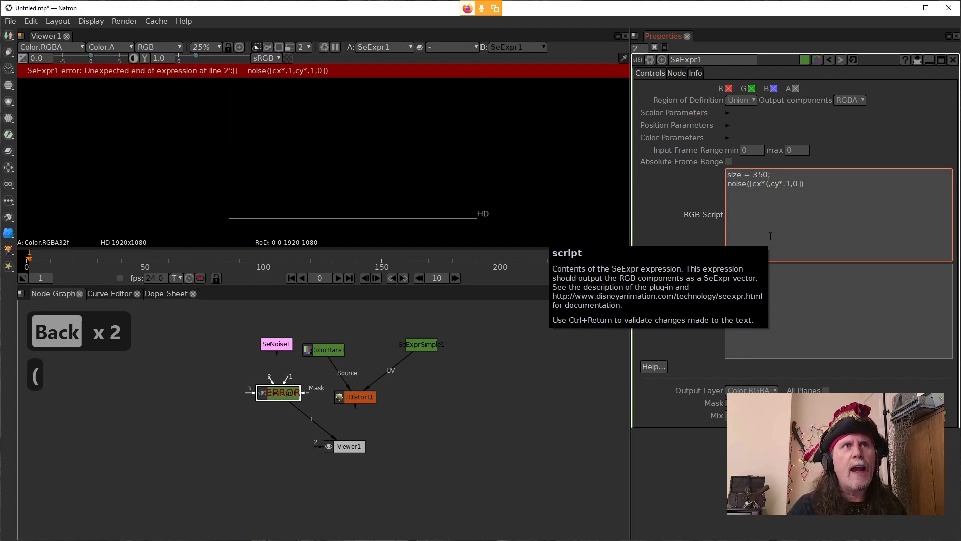
pyautogui.write('1/')
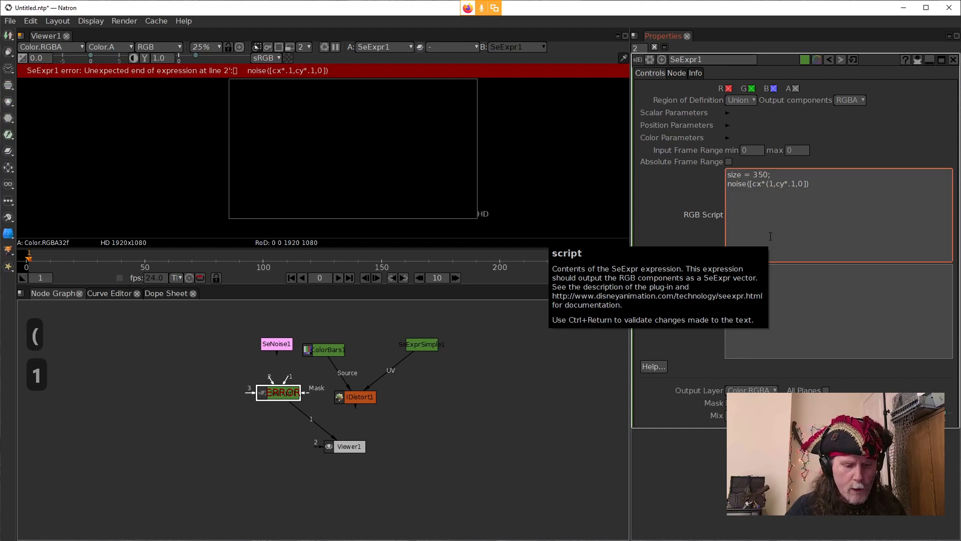
pyautogui.write('size)')
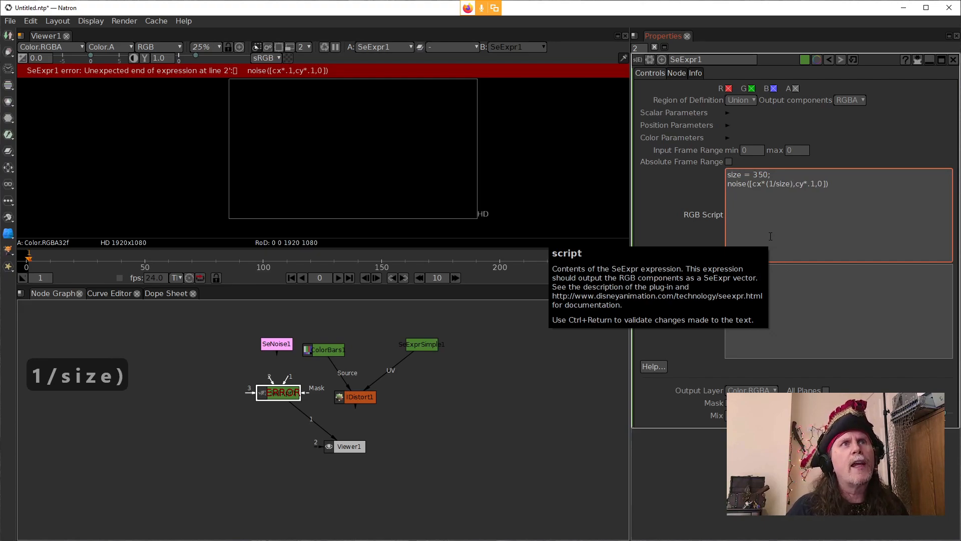
# Step: Replace the .1 multiplier of cy with (1/size) in SeExpr1's noise call, keep 0 as the third component, and validate the script
pyautogui.hotkey('shift', 'Left')
pyautogui.hotkey('shift', 'Left')
pyautogui.hotkey('shift', 'Left')
pyautogui.hotkey('shift', 'Left')
pyautogui.hotkey('shift', 'Left')
pyautogui.hotkey('shift', 'Left')
pyautogui.hotkey('shift', 'Left')
pyautogui.hotkey('shift', 'Left')
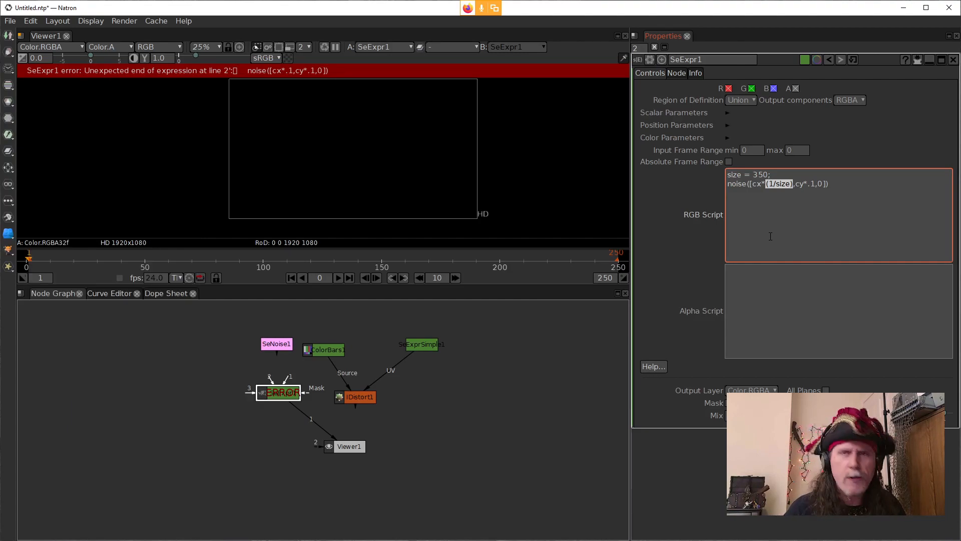
pyautogui.hotkey('ctrl', 'c')
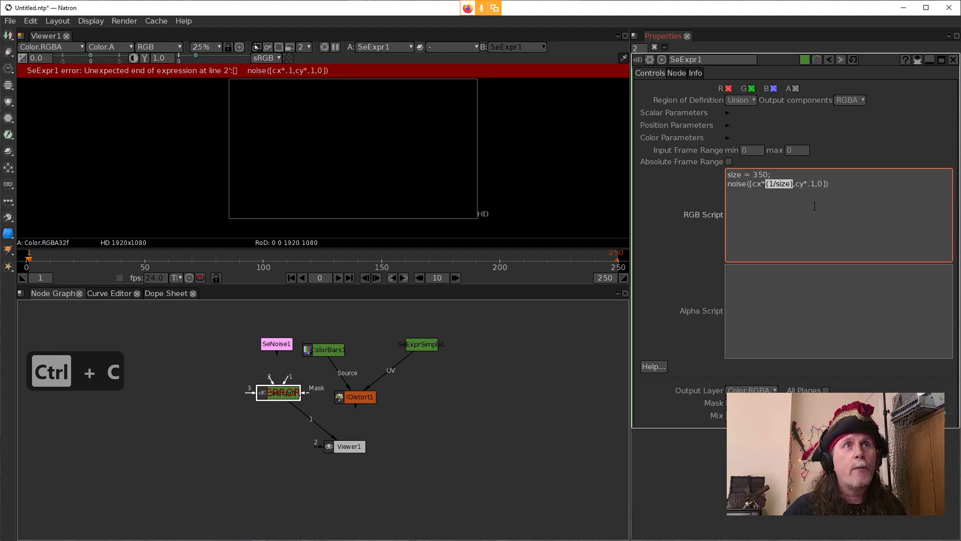
pyautogui.moveTo(825, 183); pyautogui.dragTo(807, 184)
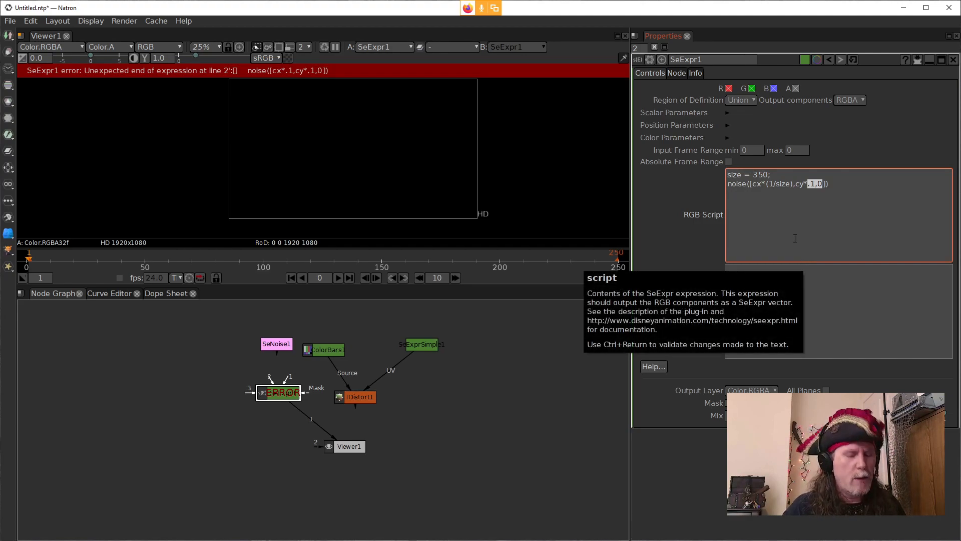
pyautogui.hotkey('ctrl', 'v')
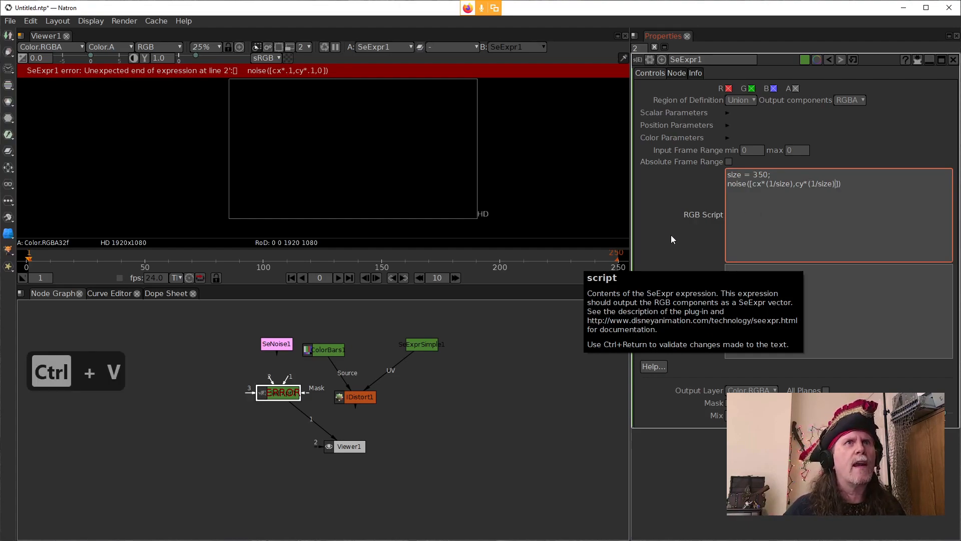
pyautogui.write(',0')
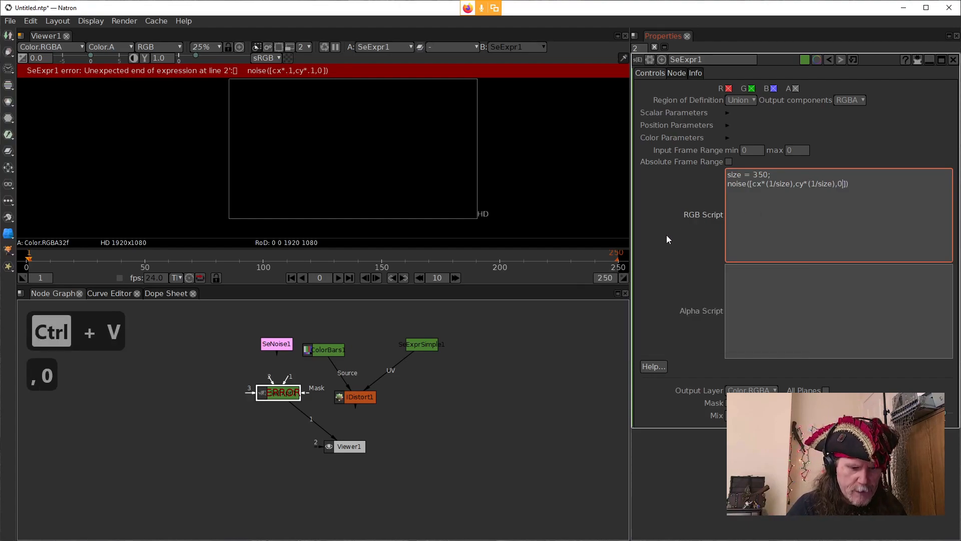
pyautogui.click(666, 240)
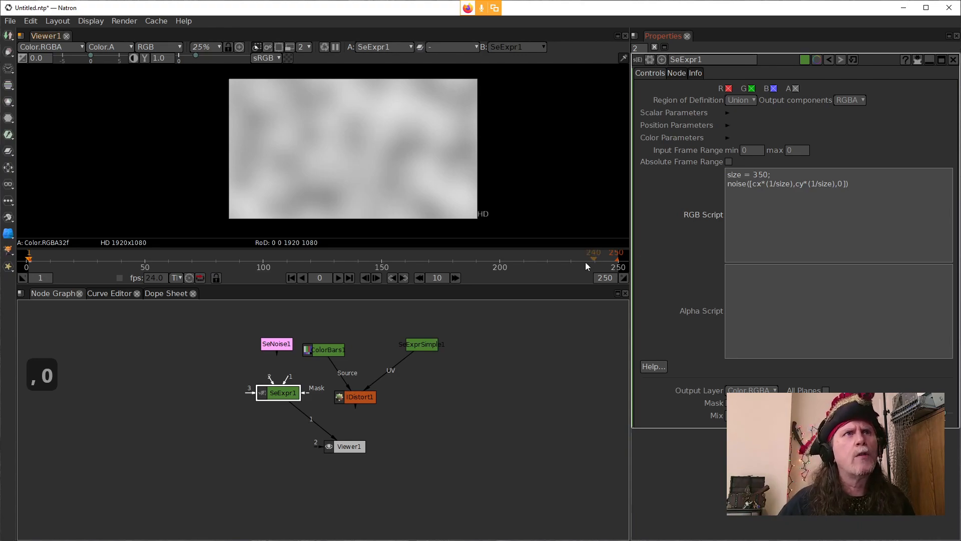
# Step: Show SeNoise1 in the viewer, open its properties, and set its Noise Type to Noise
pyautogui.click(279, 347)
pyautogui.press('1')
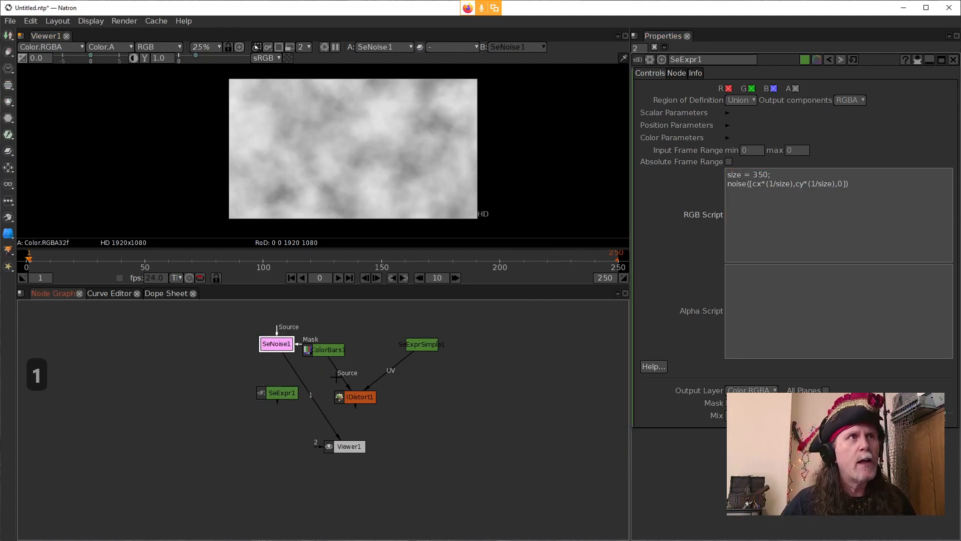
pyautogui.doubleClick(286, 345)
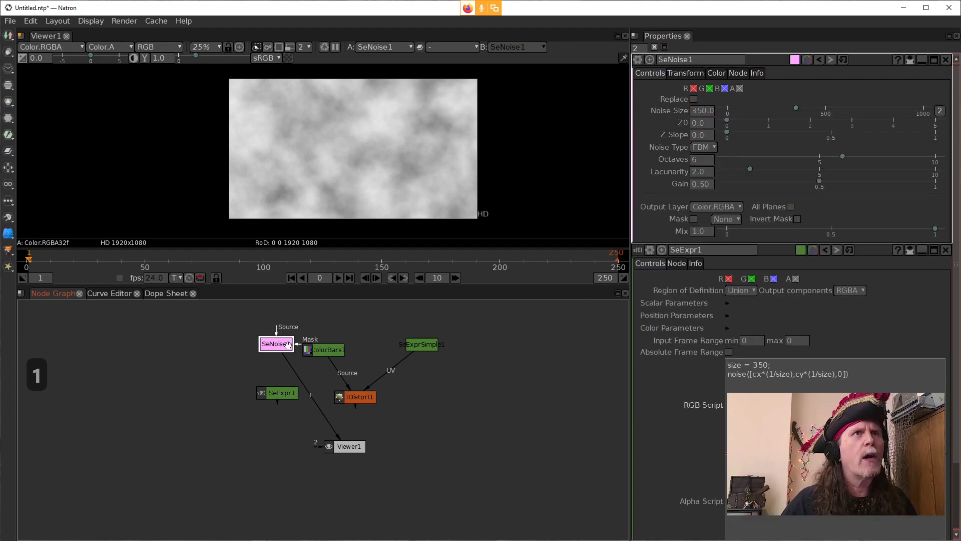
pyautogui.click(702, 147)
pyautogui.click(711, 167)
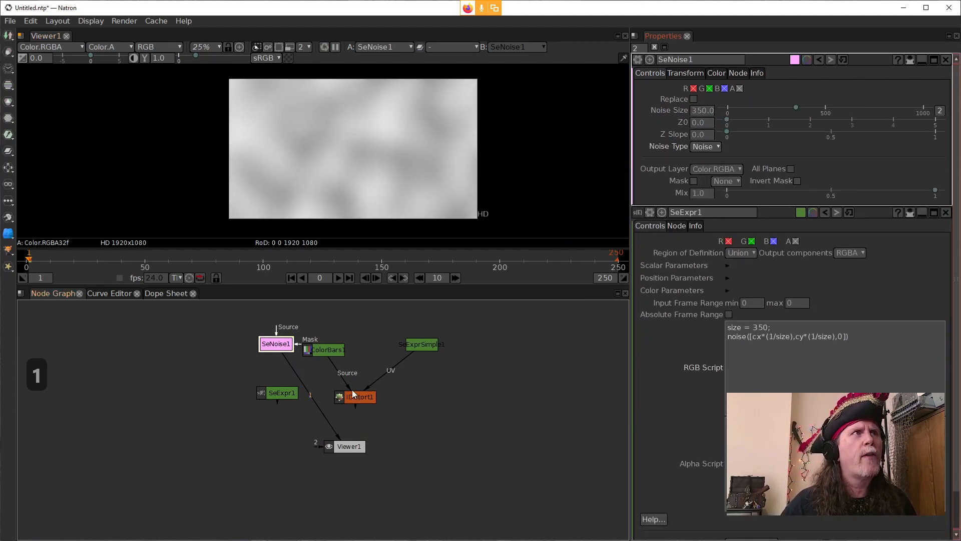
# Step: Compare the noise patterns of SeExpr1 and SeNoise1 by alternating them in the viewer, finishing on SeExpr1
pyautogui.click(285, 393)
pyautogui.press('1')
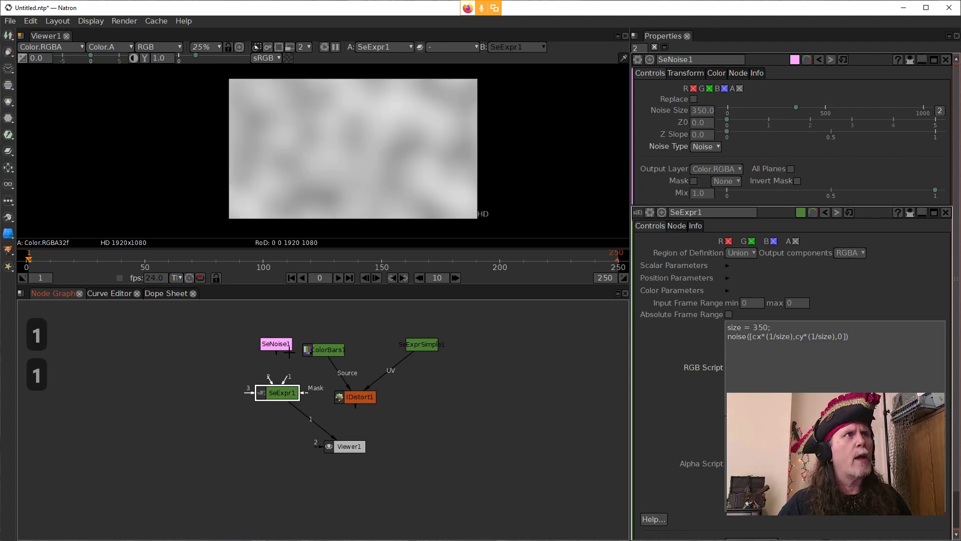
pyautogui.click(285, 344)
pyautogui.press('1')
pyautogui.click(276, 390)
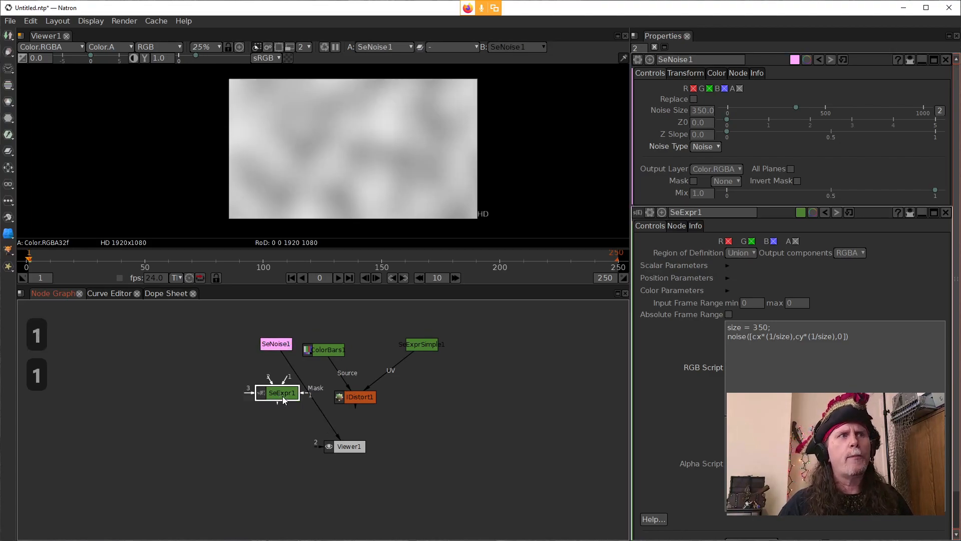
pyautogui.press('1')
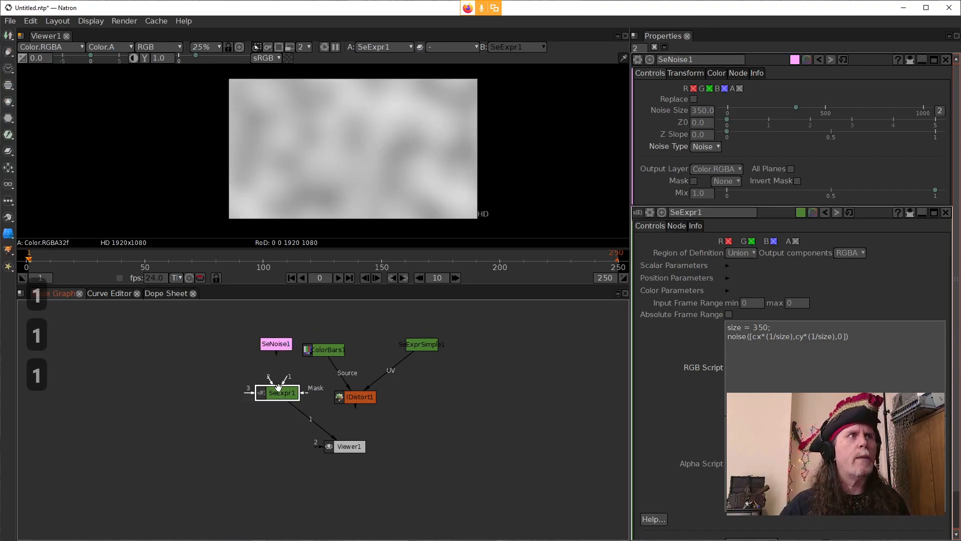
pyautogui.click(281, 345)
pyautogui.press('1')
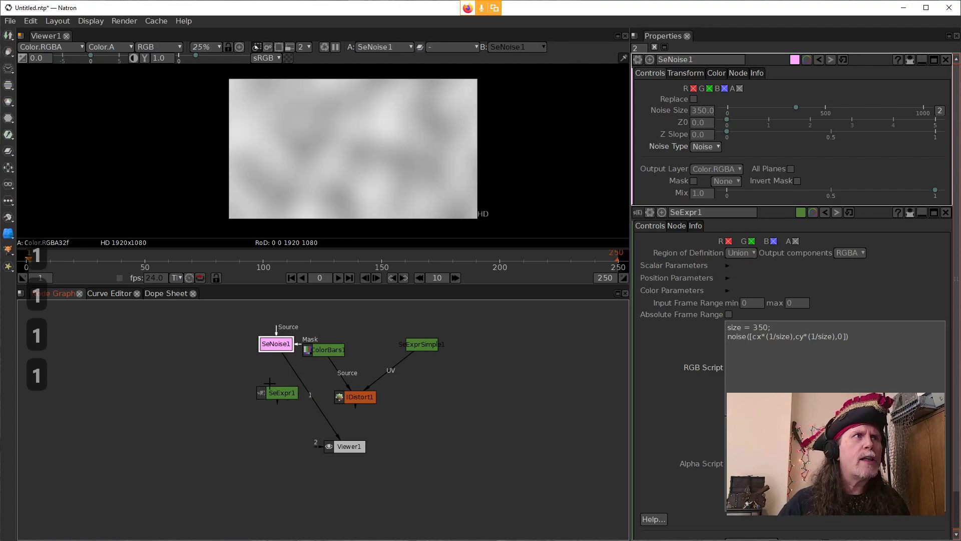
pyautogui.click(282, 394)
pyautogui.press('1')
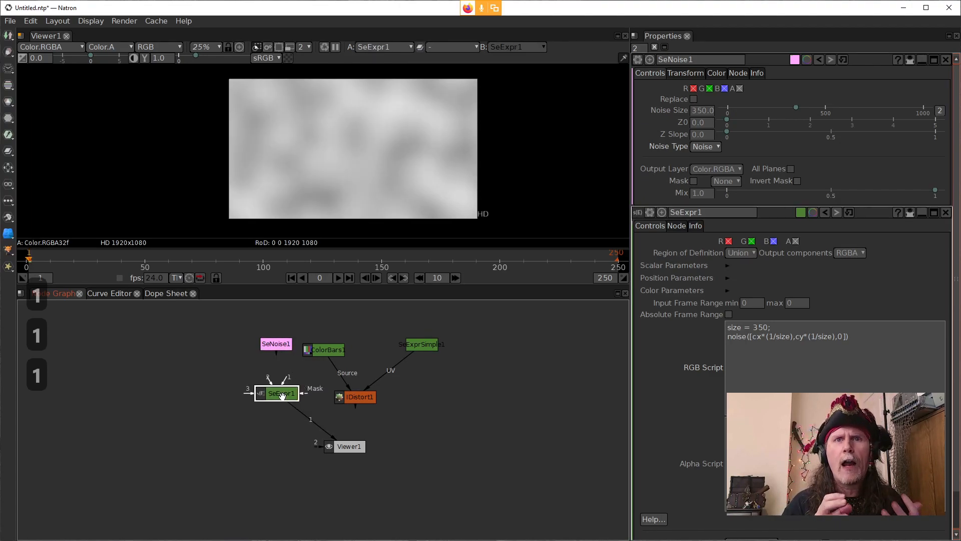
pyautogui.click(783, 336)
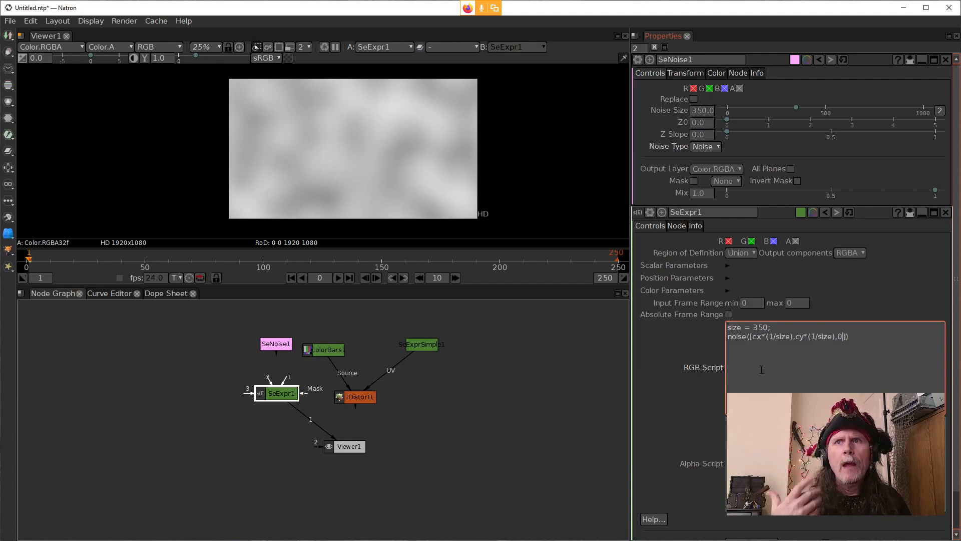
# Step: Switch to the SeExpr Expression Editor, replace its $col assignment with $P, and apply the expression to the preview
pyautogui.click(586, 414)
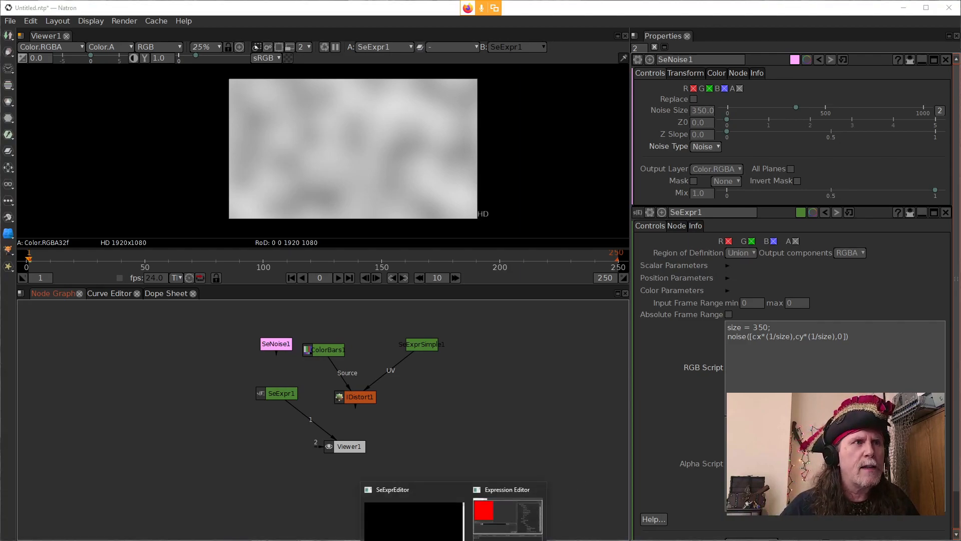
pyautogui.click(495, 521)
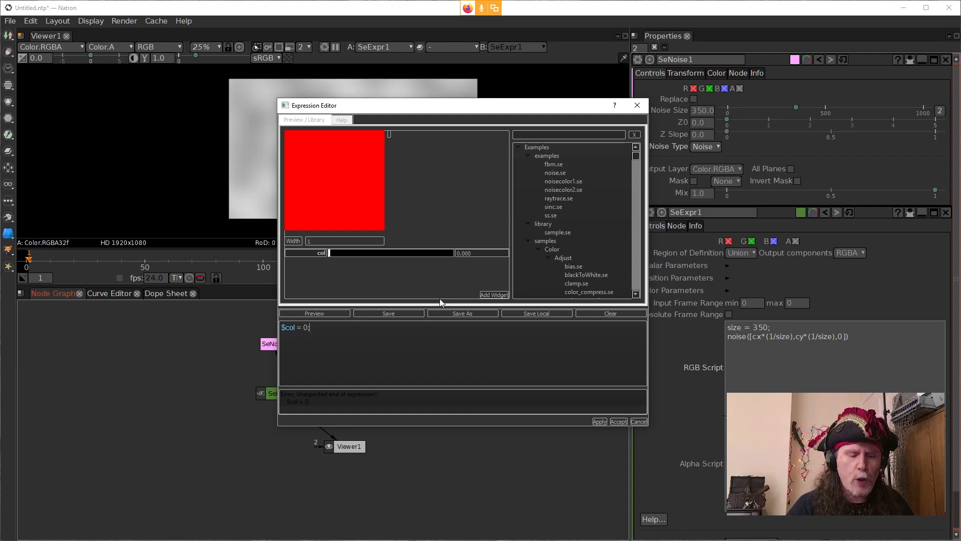
pyautogui.press('BackSpace')
pyautogui.press('BackSpace')
pyautogui.press('BackSpace')
pyautogui.press('BackSpace')
pyautogui.press('BackSpace')
pyautogui.press('BackSpace')
pyautogui.press('BackSpace')
pyautogui.press('BackSpace')
pyautogui.press('BackSpace')
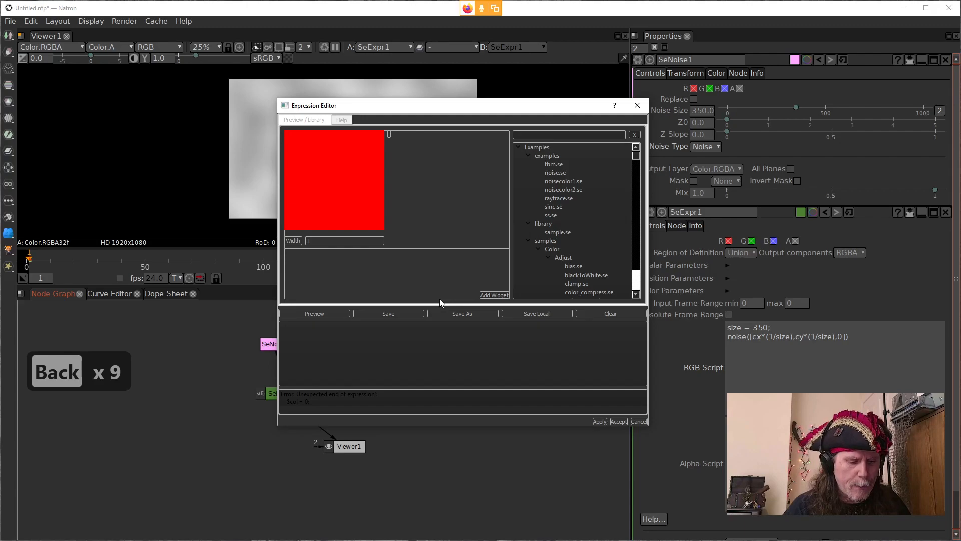
pyautogui.write('4')
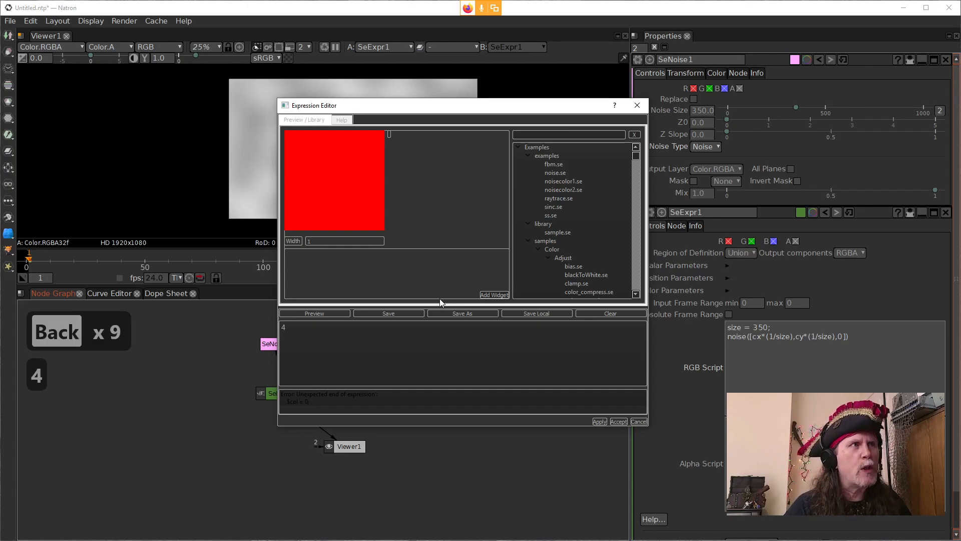
pyautogui.press('BackSpace')
pyautogui.write('$p')
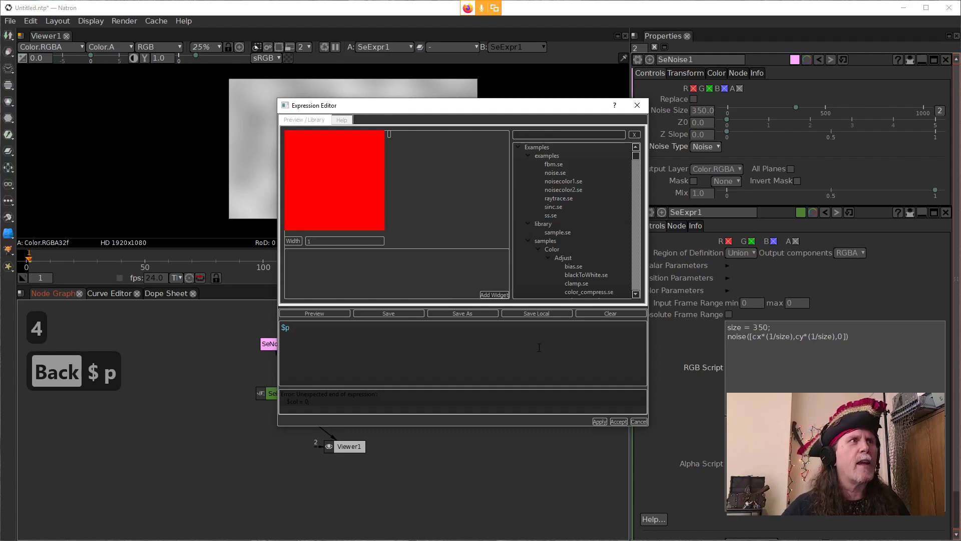
pyautogui.press('BackSpace')
pyautogui.write('P')
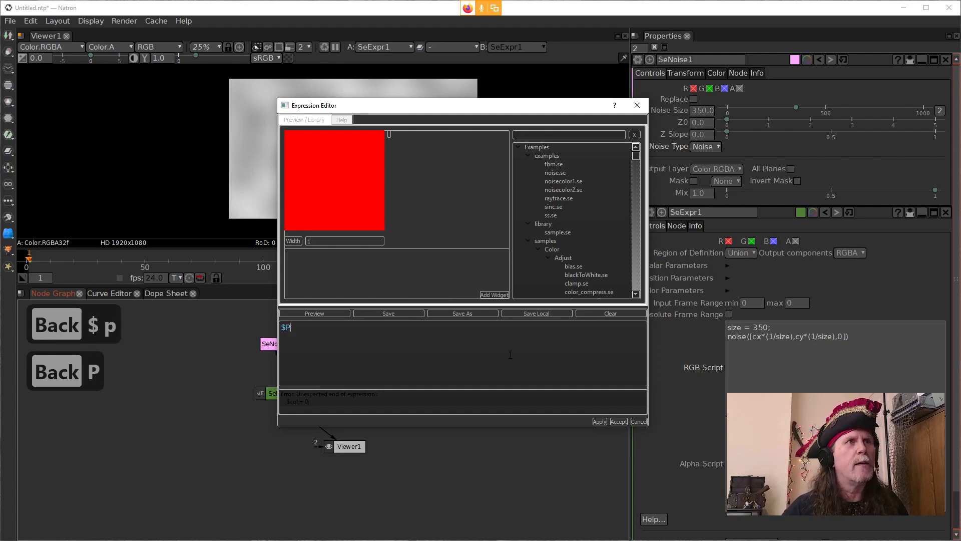
pyautogui.click(598, 422)
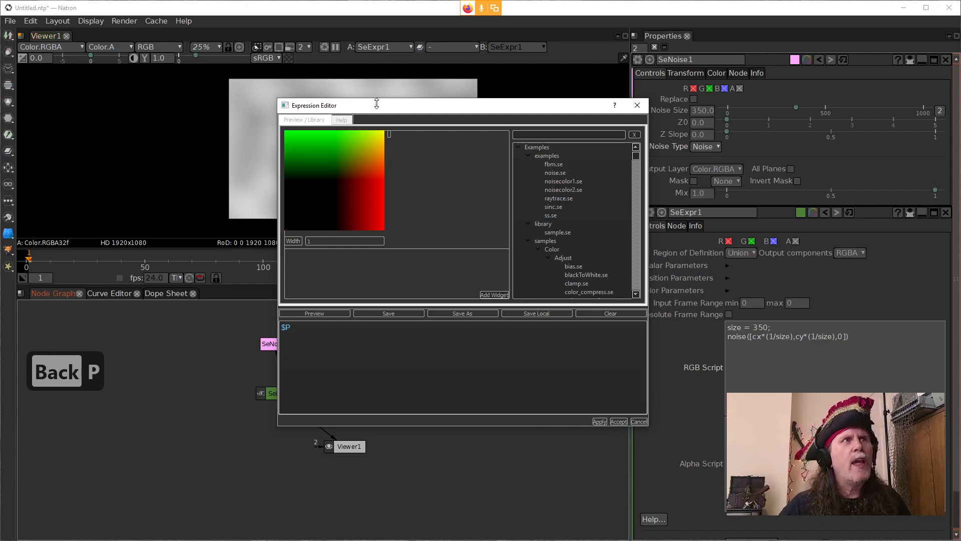
# Step: Replace the $P expression with fbm($P) and apply it to the preview
pyautogui.moveTo(302, 329); pyautogui.dragTo(280, 328)
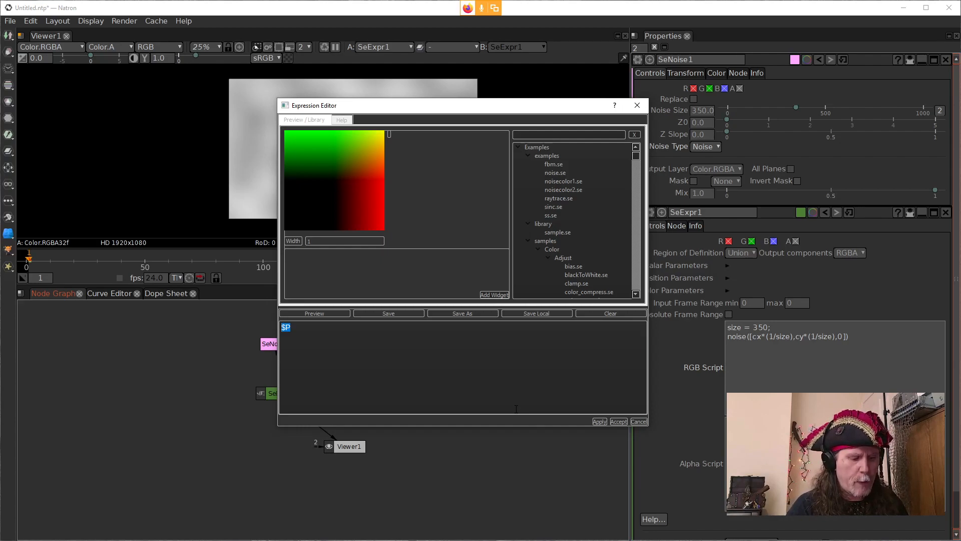
pyautogui.write('fb')
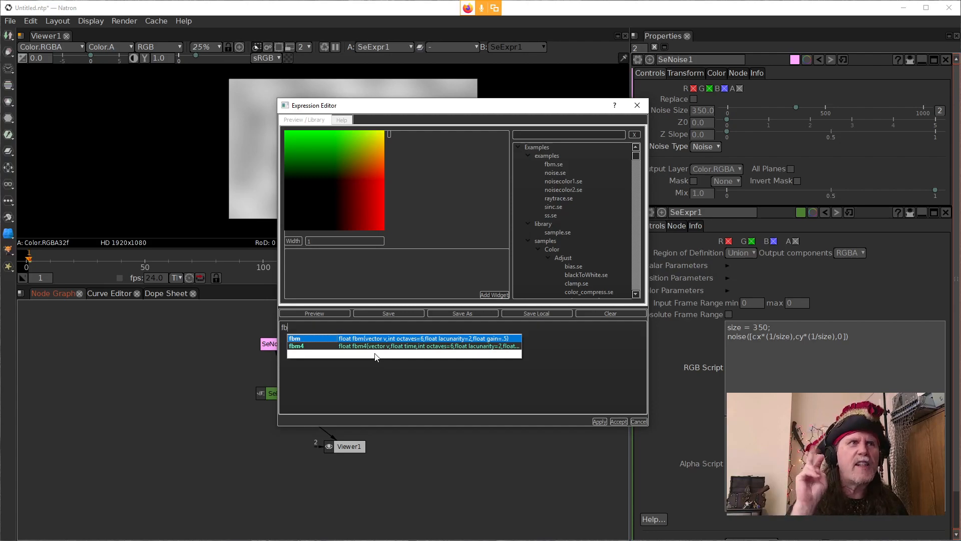
pyautogui.write('m')
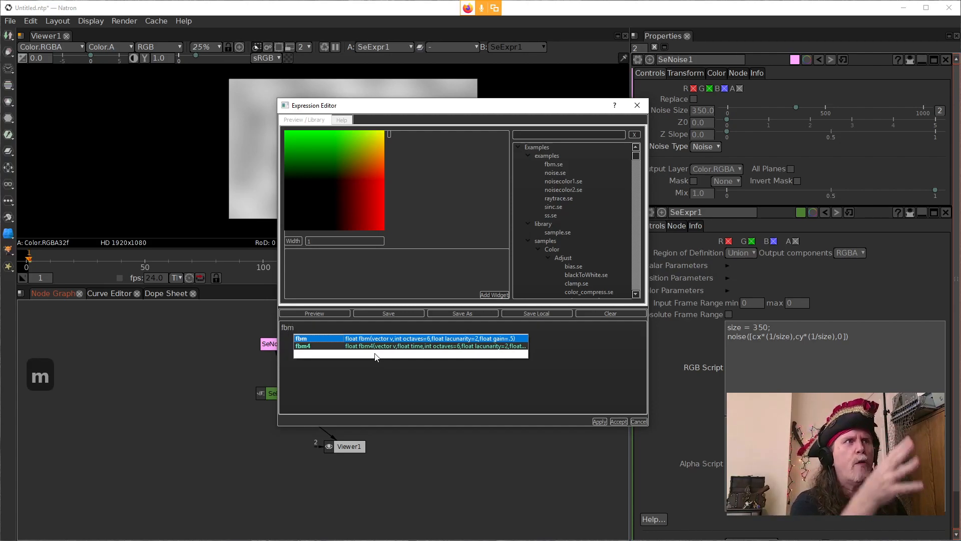
pyautogui.write('(')
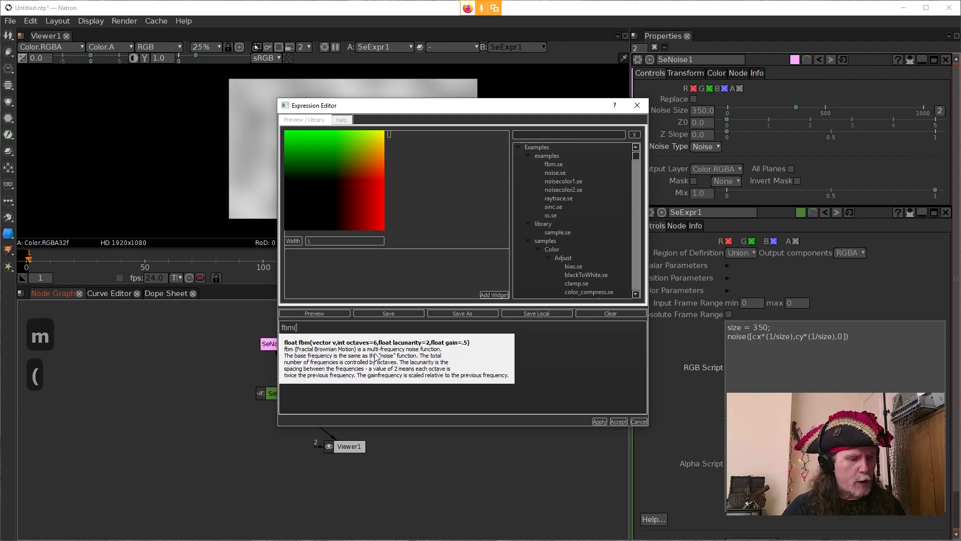
pyautogui.write('$p')
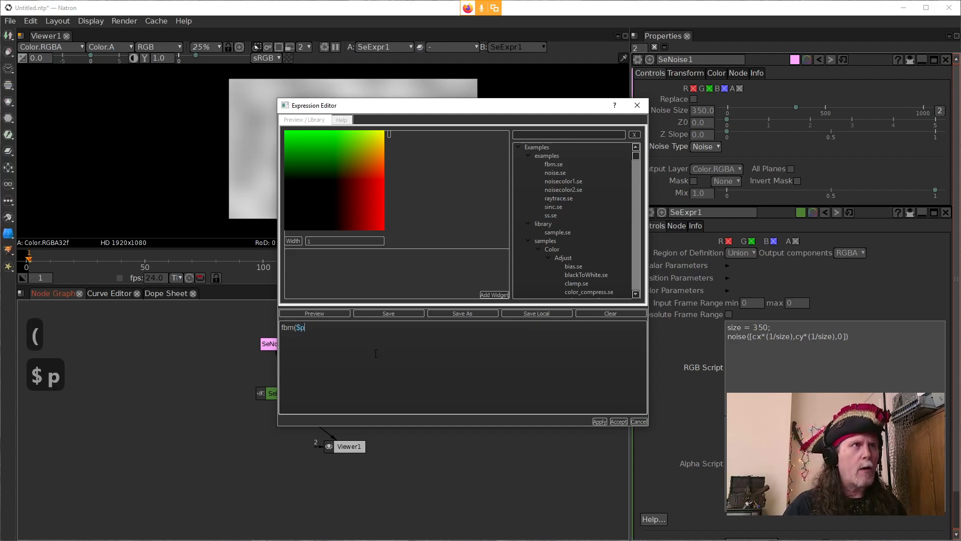
pyautogui.write(')')
pyautogui.press('BackSpace')
pyautogui.press('BackSpace')
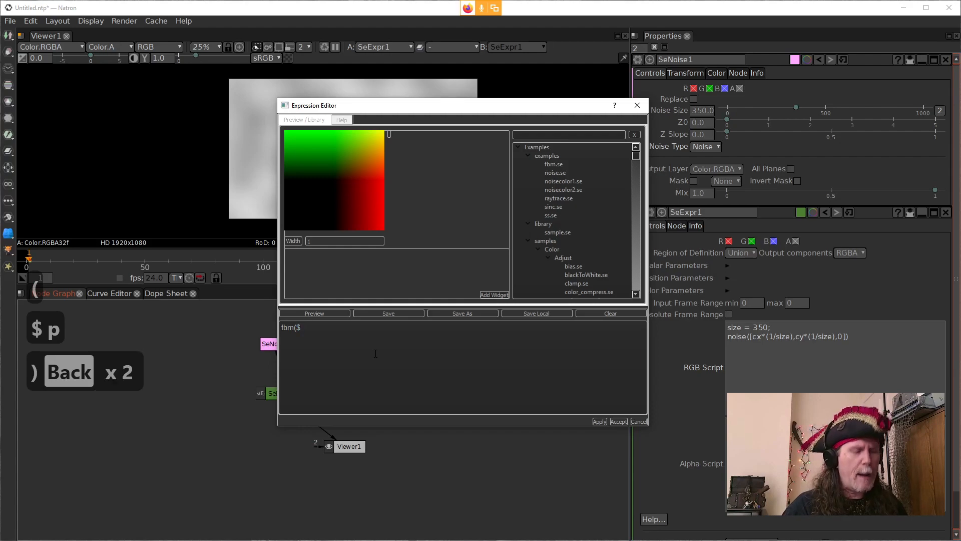
pyautogui.write('P)')
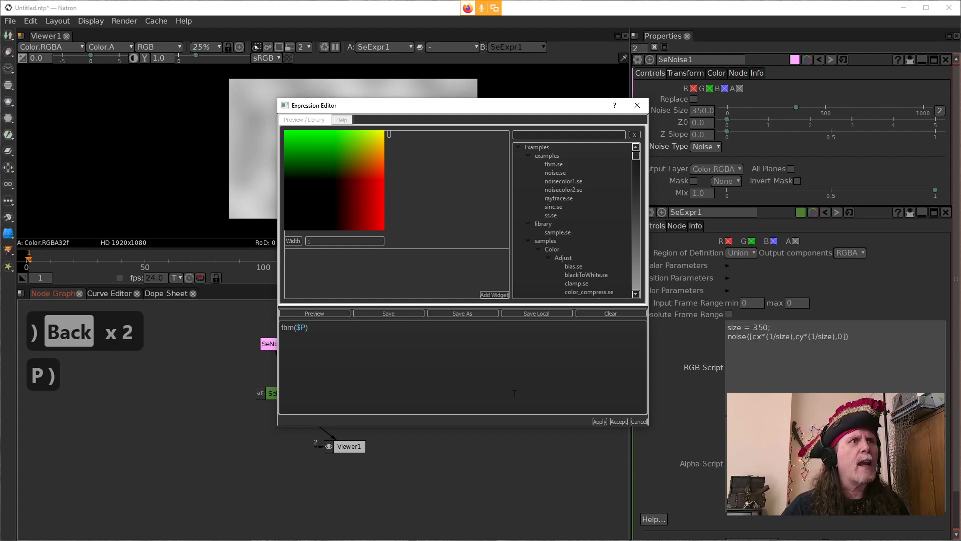
pyautogui.click(599, 422)
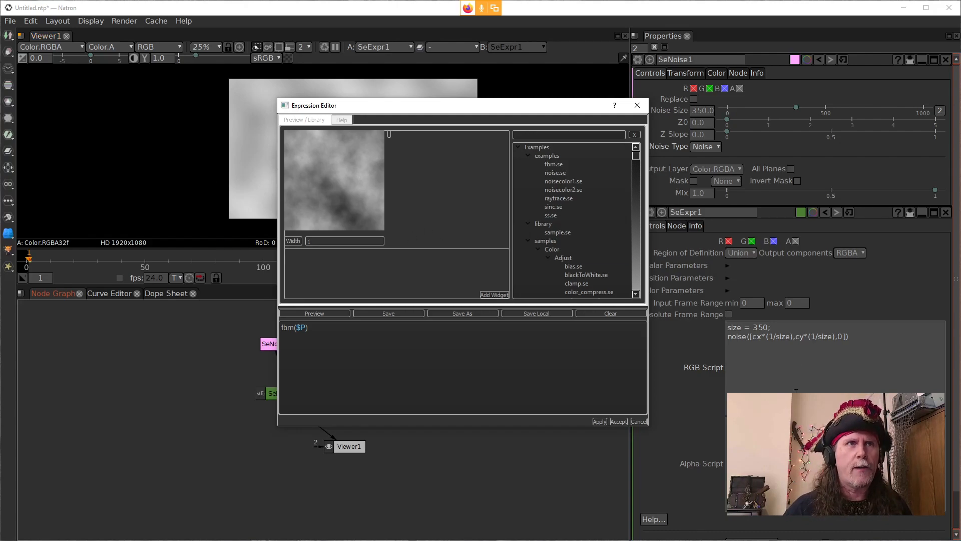
# Step: Switch back to Natron, insert an empty first line in SeExpr1's RGB script, and comment out the size and noise lines with #
pyautogui.click(752, 368)
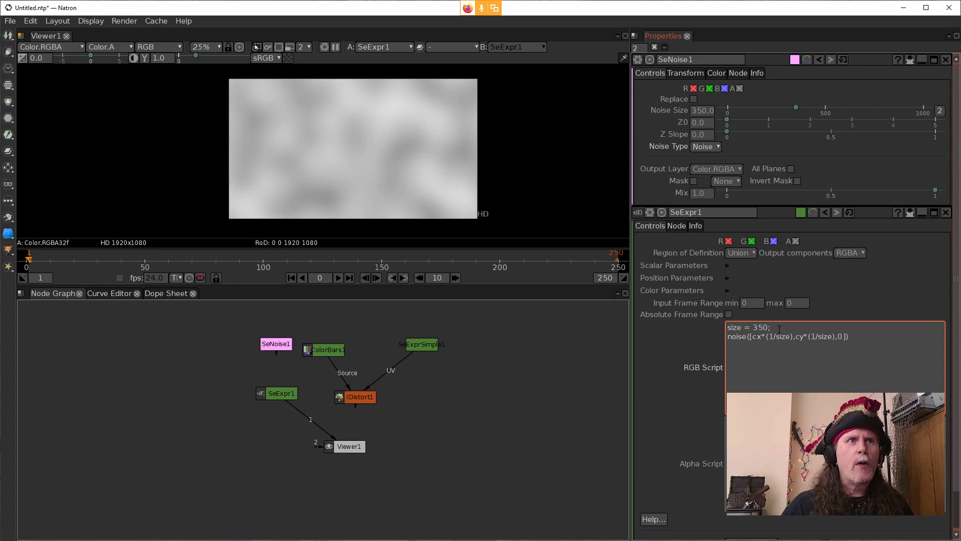
pyautogui.moveTo(794, 337); pyautogui.dragTo(754, 337)
pyautogui.click(727, 330)
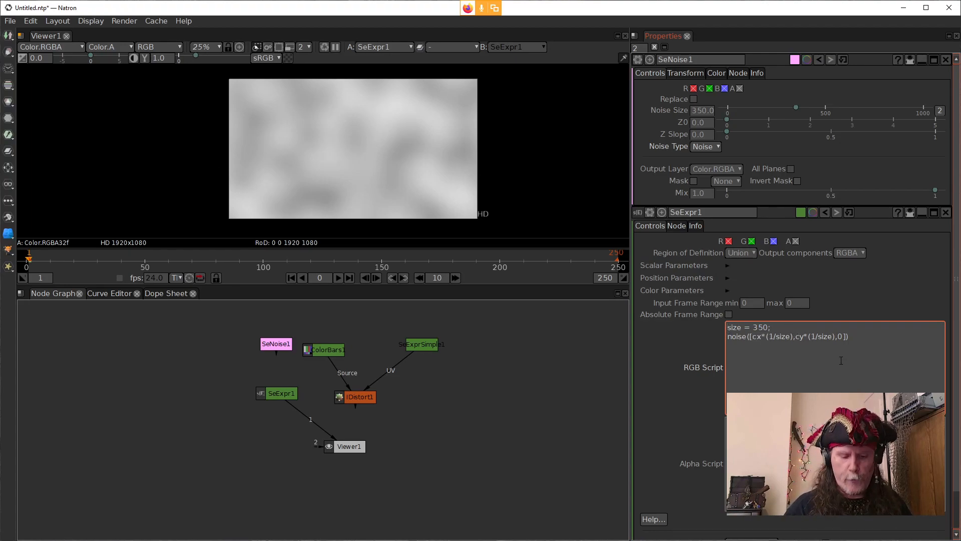
pyautogui.hotkey('shift', 'Return')
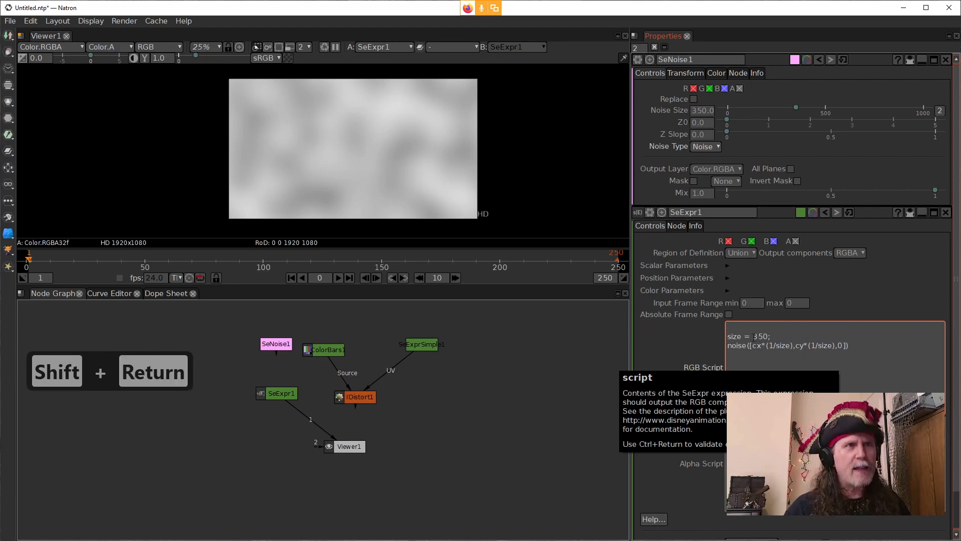
pyautogui.write('#')
pyautogui.press('Down')
pyautogui.press('Left')
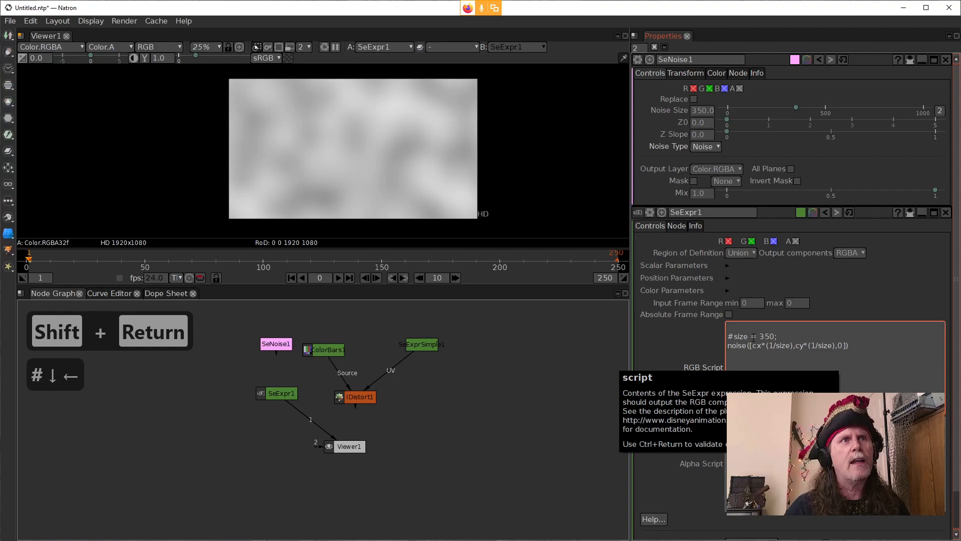
pyautogui.write('#')
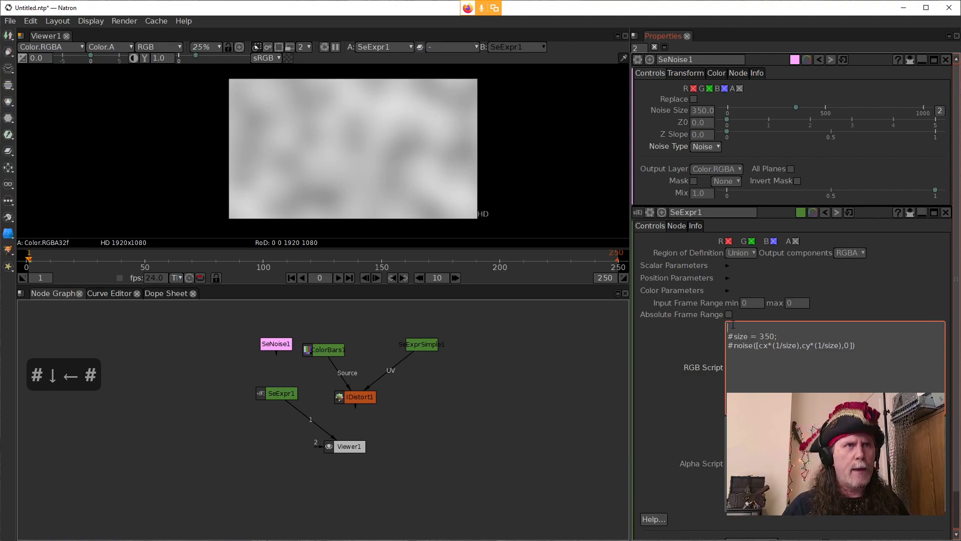
pyautogui.write('$')
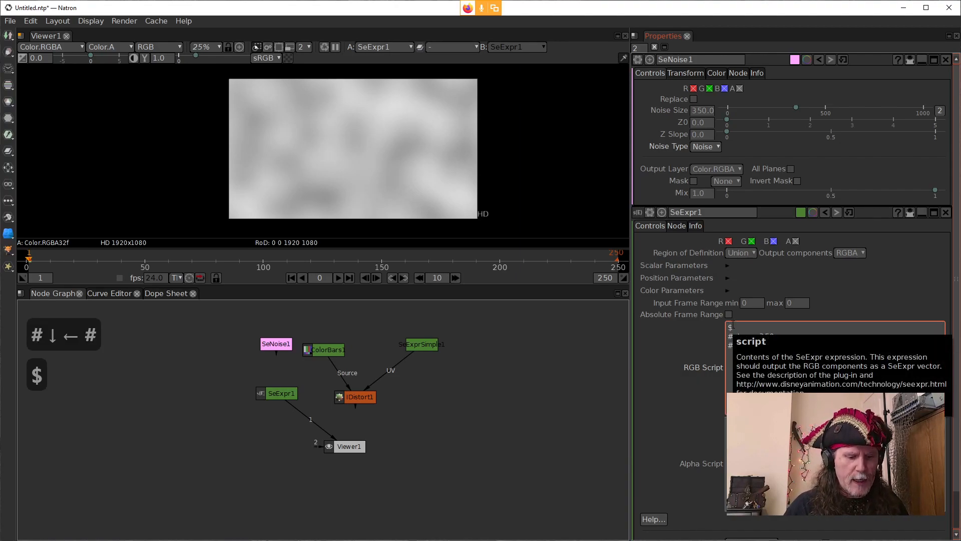
pyautogui.write('P')
# Step: Enter $P on the empty first line of SeExpr1's RGB script and apply the script
pyautogui.click(680, 335)
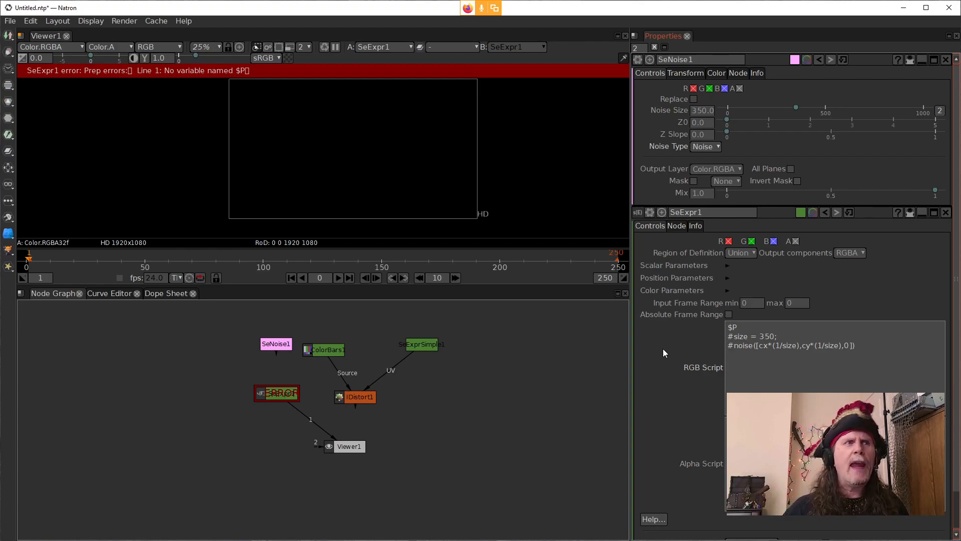
pyautogui.moveTo(454, 540)
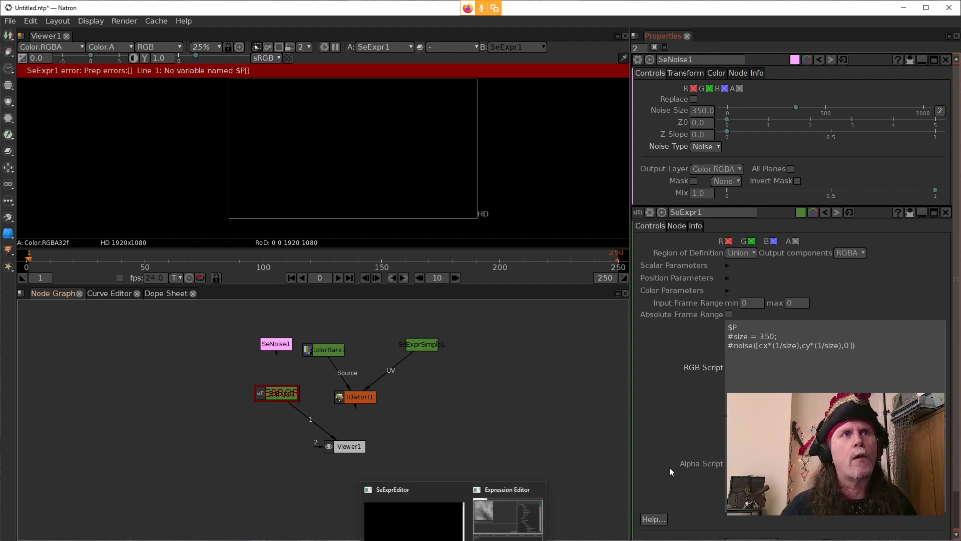
# Step: Change the $P line of the RGB script into the start of a vector assignment, P = [((
pyautogui.click(801, 326)
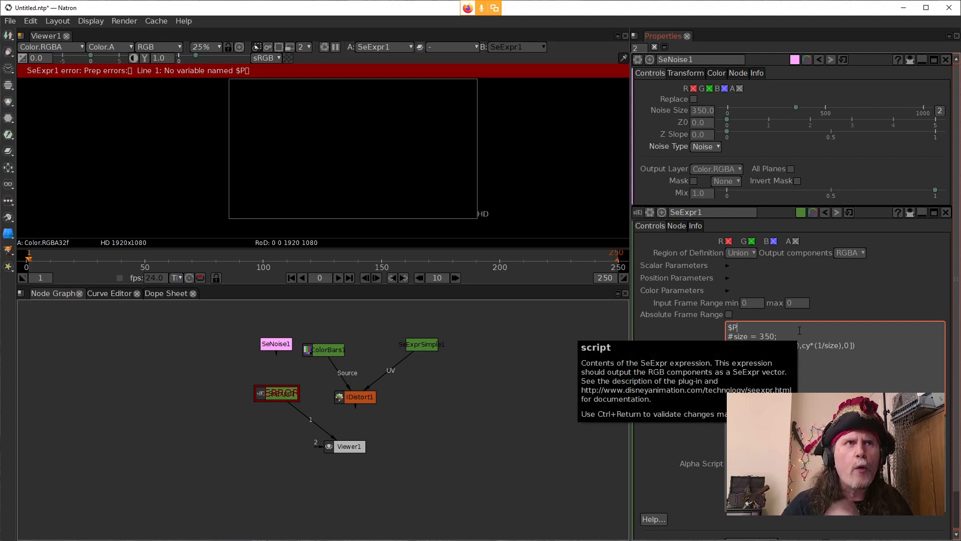
pyautogui.press('Left')
pyautogui.press('BackSpace')
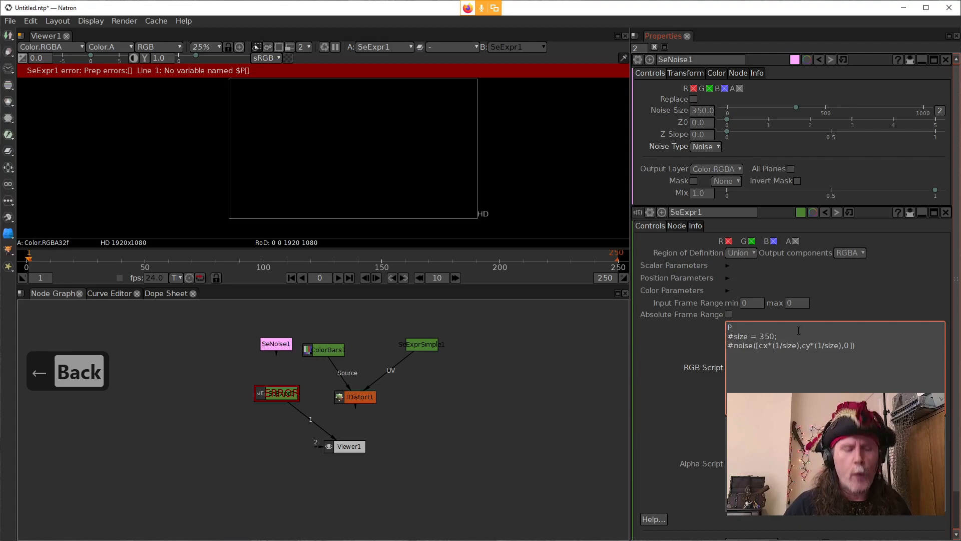
pyautogui.write('=')
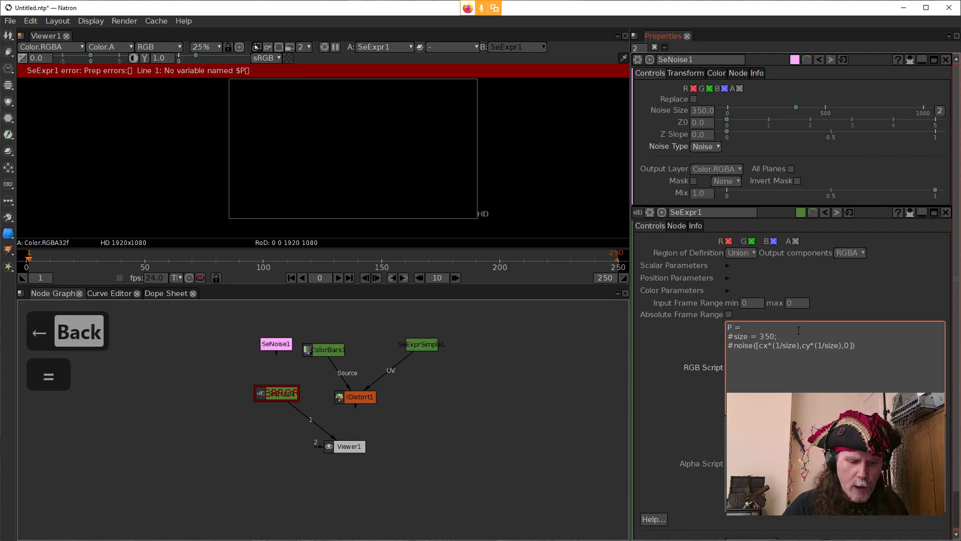
pyautogui.write(' [')
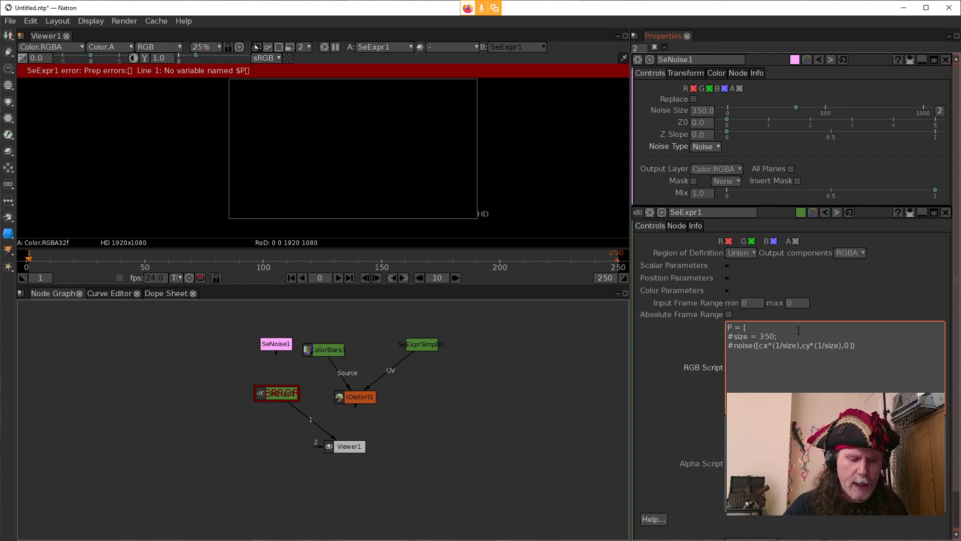
pyautogui.write('(')
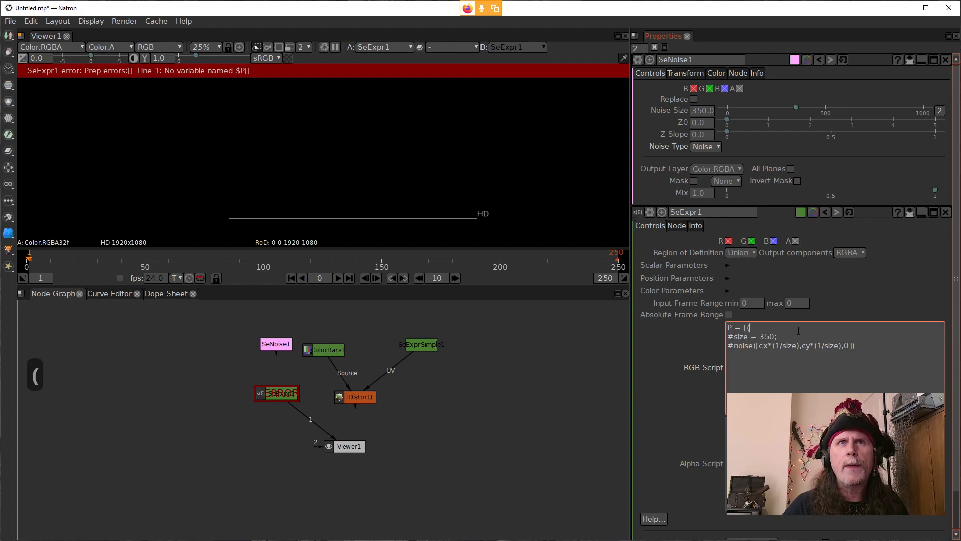
pyautogui.write('(')
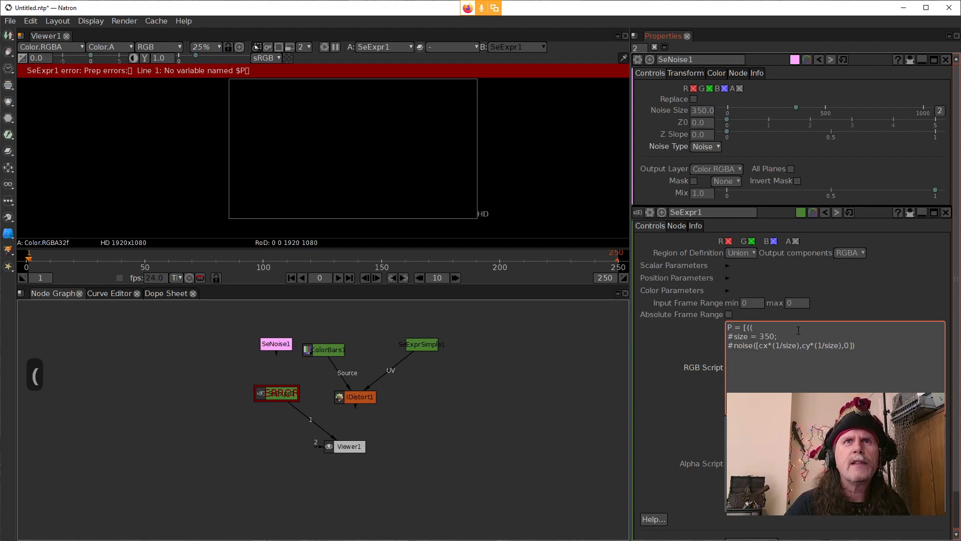
# Step: Move the commented #size = 350; line above the P assignment in SeExpr1's RGB script
pyautogui.moveTo(778, 337); pyautogui.dragTo(711, 336)
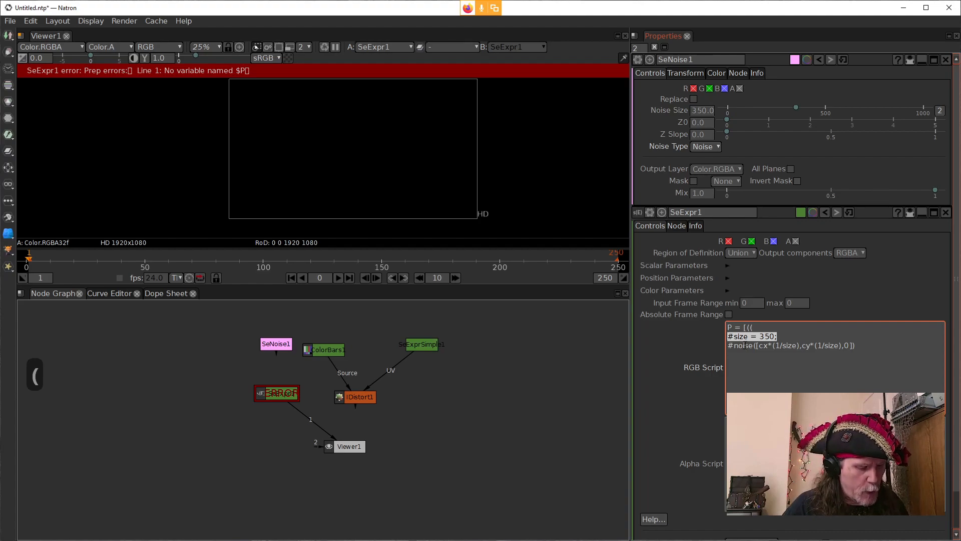
pyautogui.hotkey('ctrl', 'x')
pyautogui.press('Up')
pyautogui.press('Up')
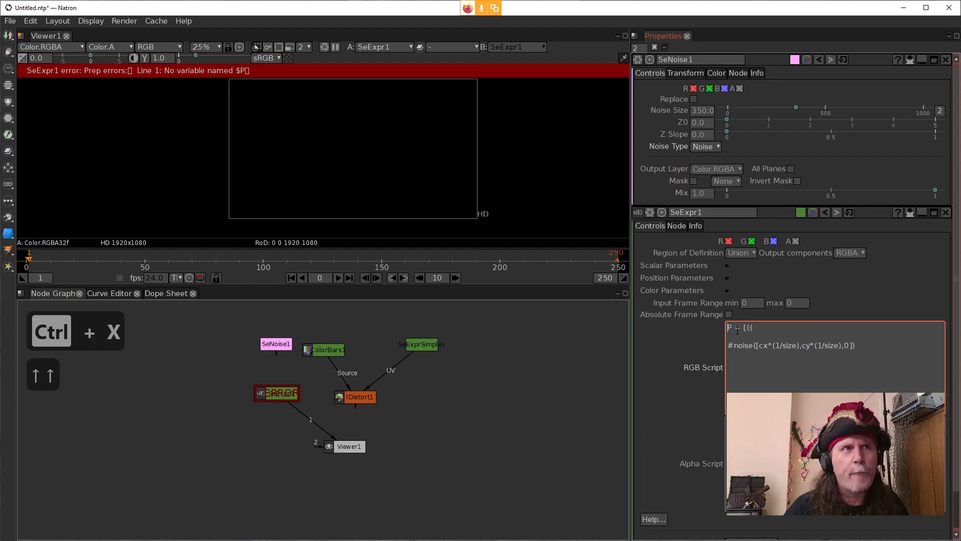
pyautogui.press('Return')
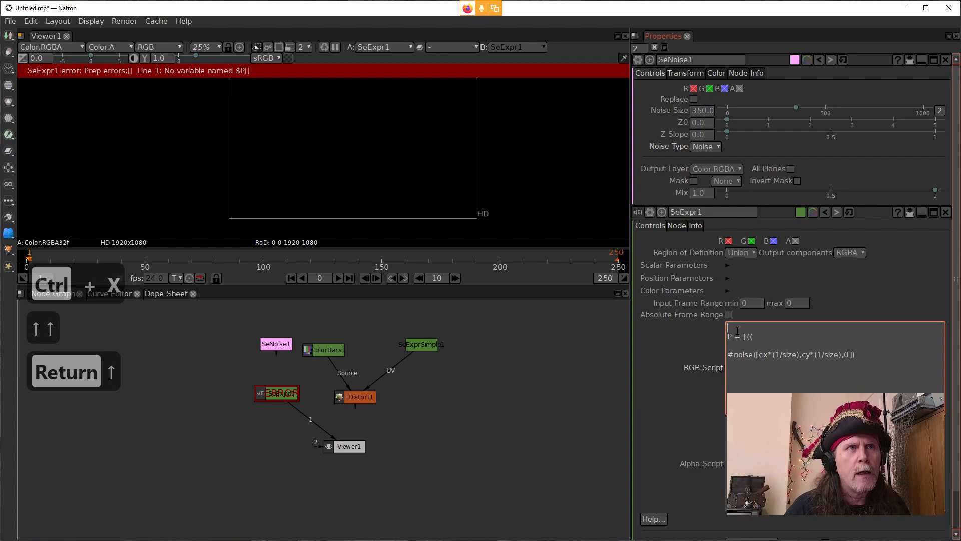
# Step: Uncomment the size line in the RGB script and rename its variable to vSize
pyautogui.press('Left')
pyautogui.press('Left')
pyautogui.press('Left')
pyautogui.press('Left')
pyautogui.press('Left')
pyautogui.press('Left')
pyautogui.press('Left')
pyautogui.press('Left')
pyautogui.press('Left')
pyautogui.press('Left')
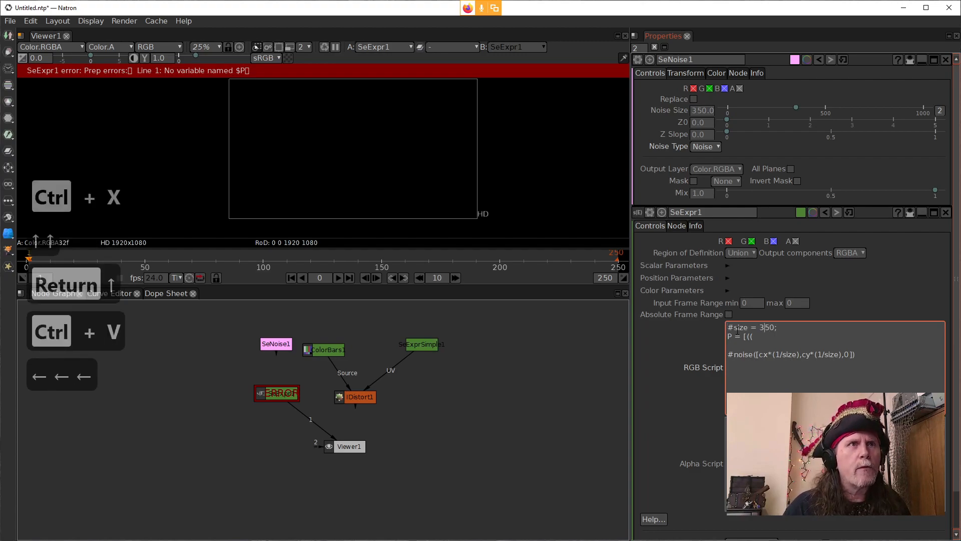
pyautogui.press('Left')
pyautogui.press('Right')
pyautogui.press('BackSpace')
pyautogui.press('BackSpace')
pyautogui.press('BackSpace')
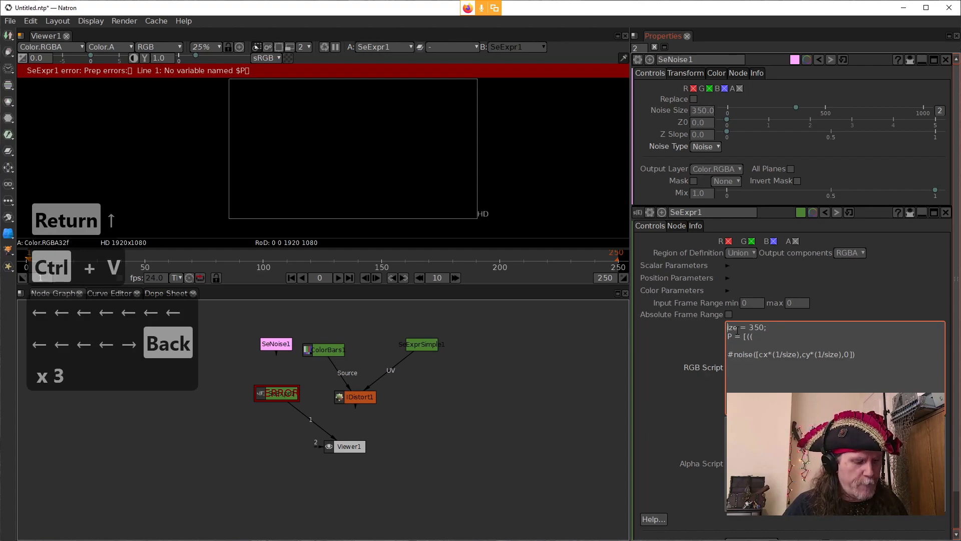
pyautogui.write('vS')
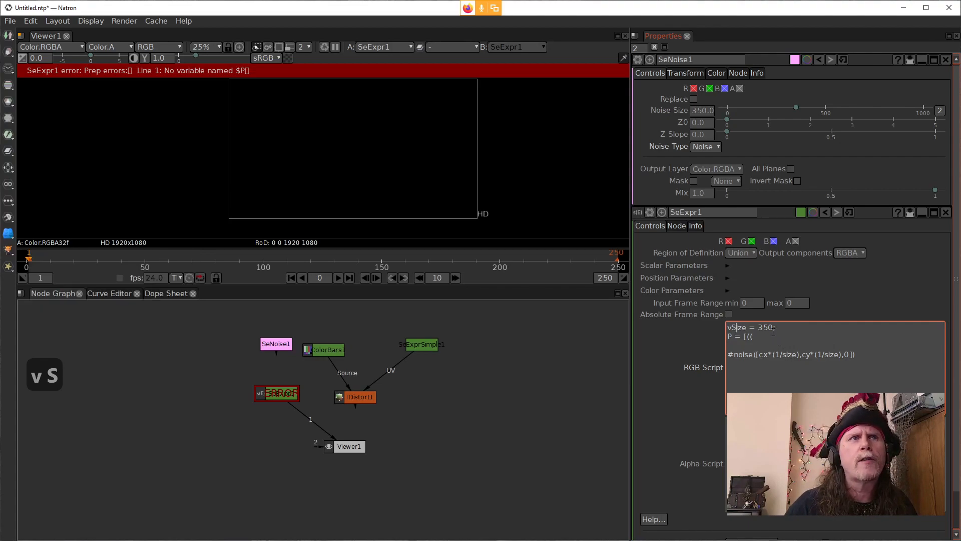
# Step: Set the vSize variable in the RGB script to 1080
pyautogui.moveTo(774, 327); pyautogui.dragTo(760, 328)
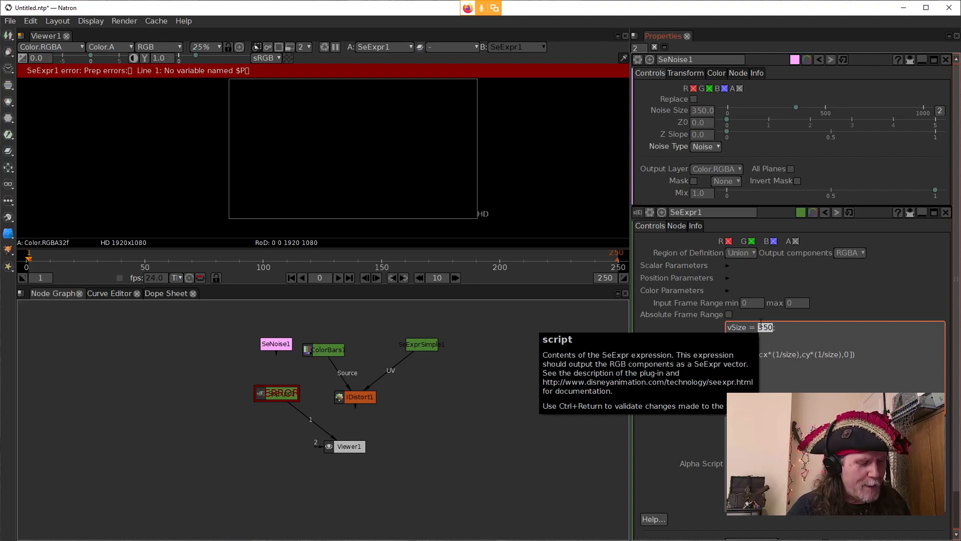
pyautogui.write('180')
pyautogui.press('BackSpace')
pyautogui.press('BackSpace')
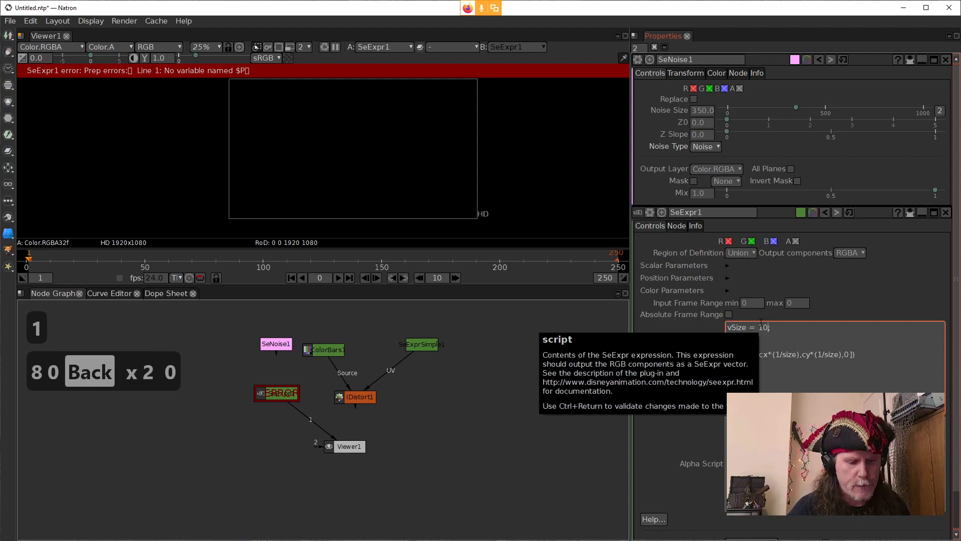
pyautogui.write('080')
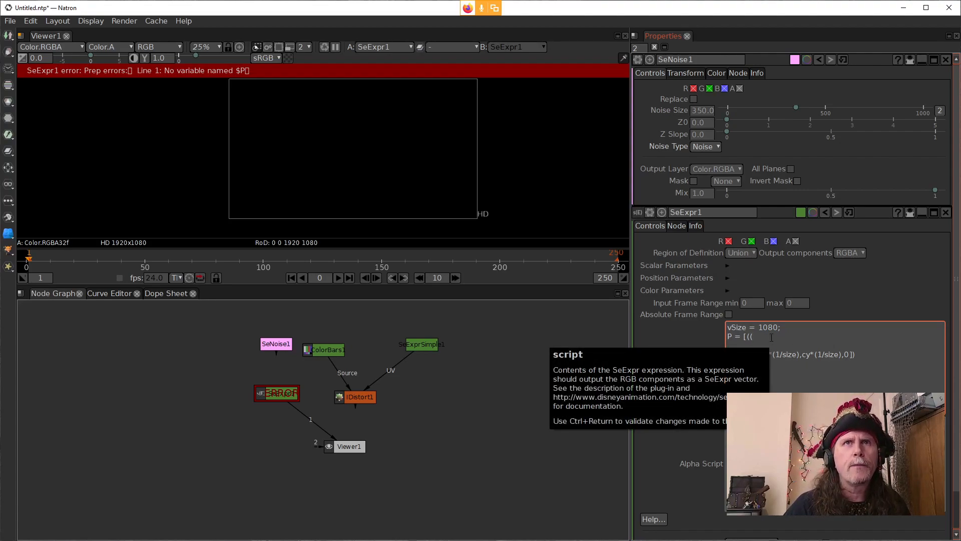
# Step: Continue the P vector's first component with cx/vSize and close its inner parenthesis, so the line reads P = [((cx/vSize)
pyautogui.write('cx')
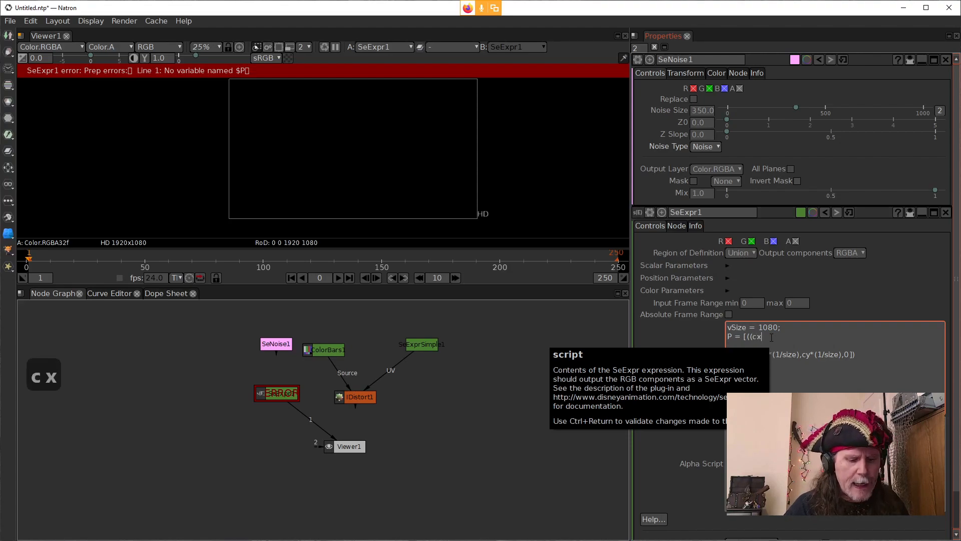
pyautogui.write('/')
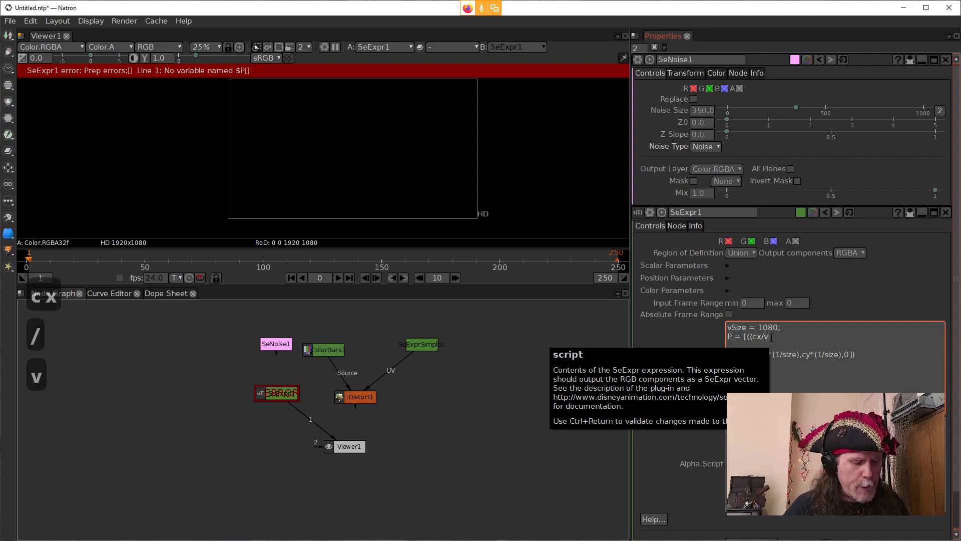
pyautogui.write('vSizs')
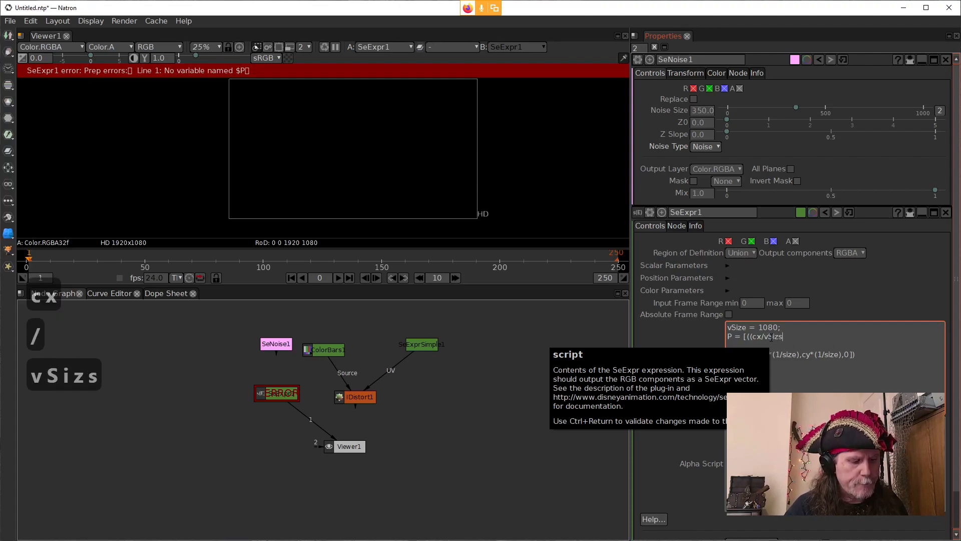
pyautogui.press('BackSpace')
pyautogui.write('e')
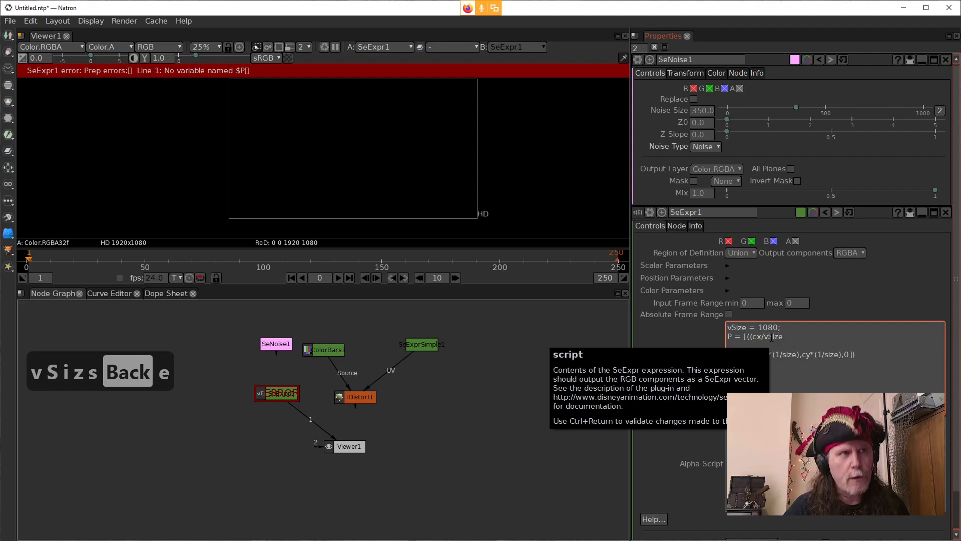
pyautogui.write(')-.5)*2')
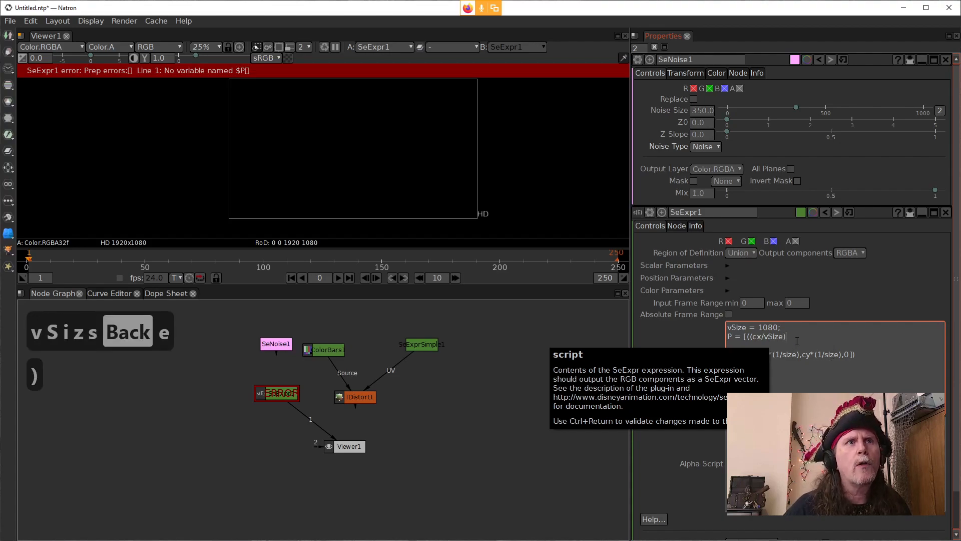
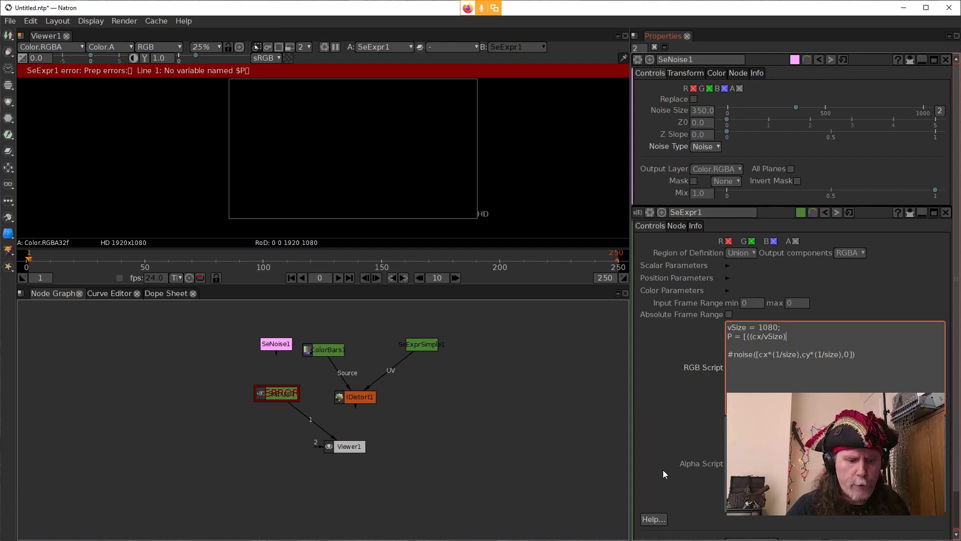
# Step: Extend the first component of P by subtracting .5 and multiplying by 2, so the line reads P = [((cx/vSize)-.5)*2
pyautogui.write('-')
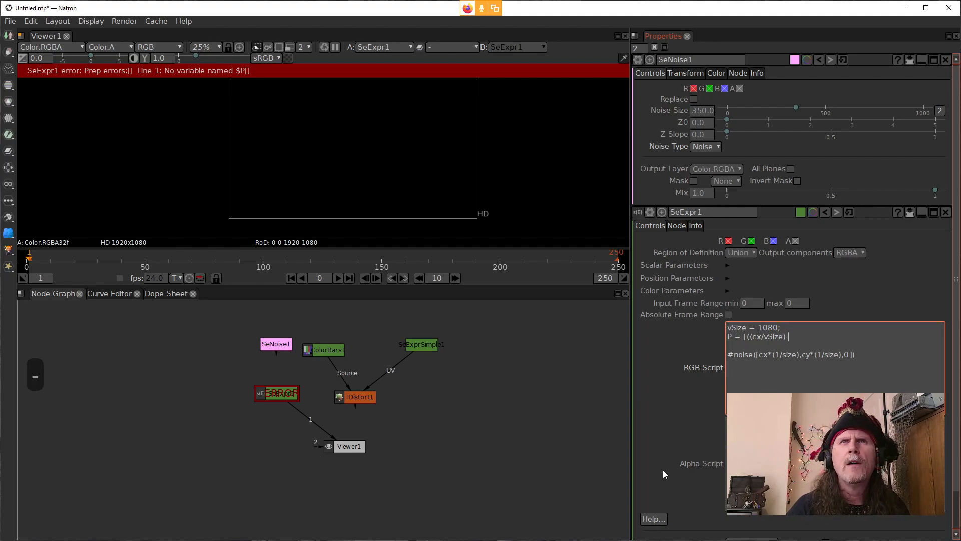
pyautogui.write('.5')
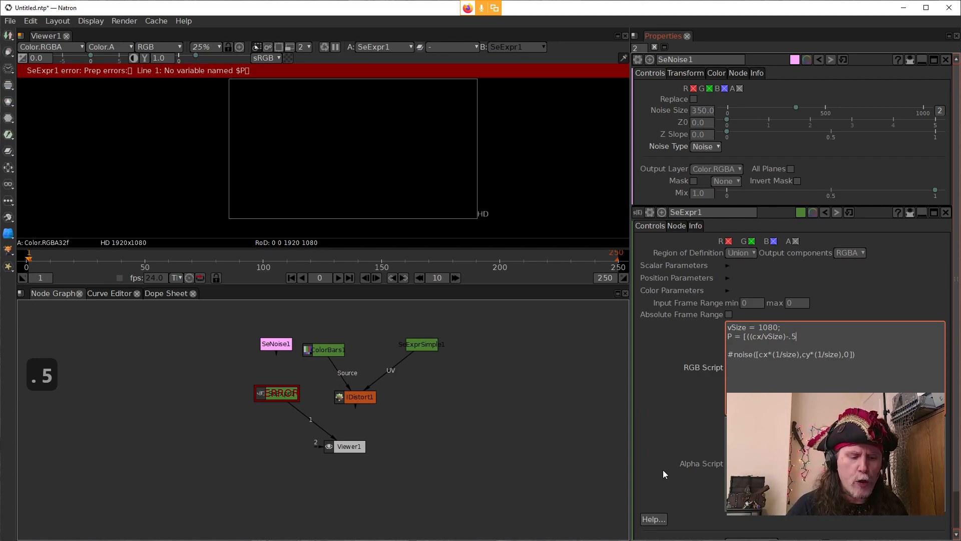
pyautogui.write(')')
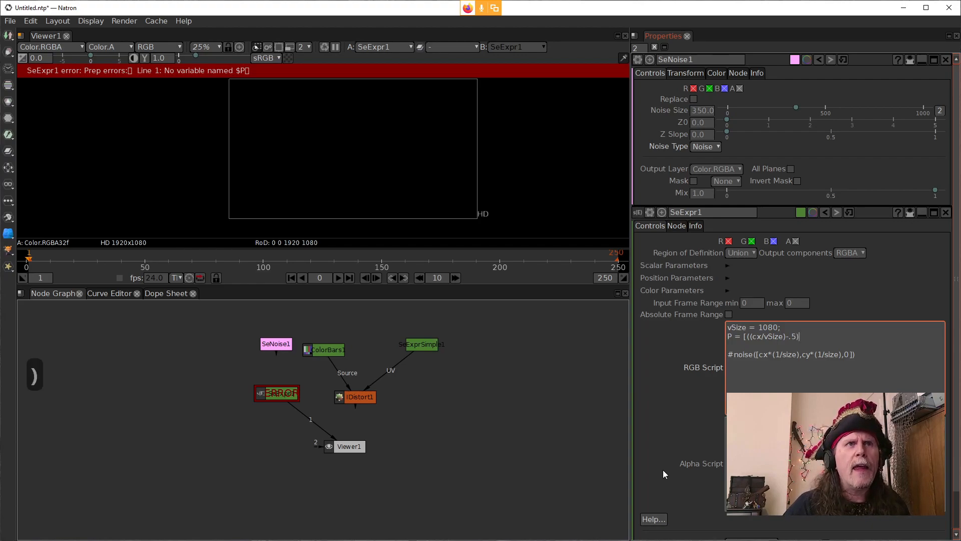
pyautogui.write('*2')
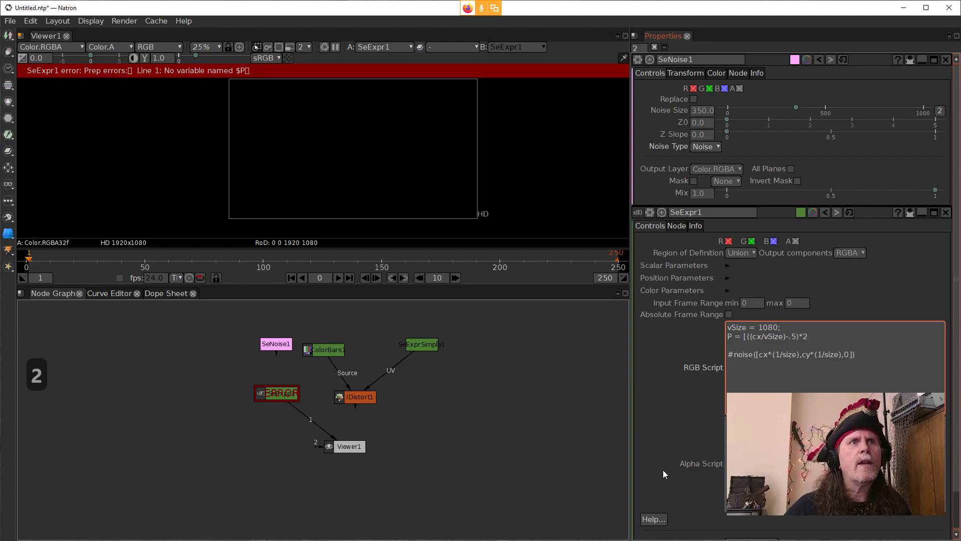
# Step: Add a multiplier of 1 to the size variable in the RGB script, so the line reads vSize = 1080*1;
pyautogui.press('Left')
pyautogui.press('Left')
pyautogui.press('Left')
pyautogui.press('Left')
pyautogui.press('Left')
pyautogui.press('Left')
pyautogui.press('Left')
pyautogui.press('Left')
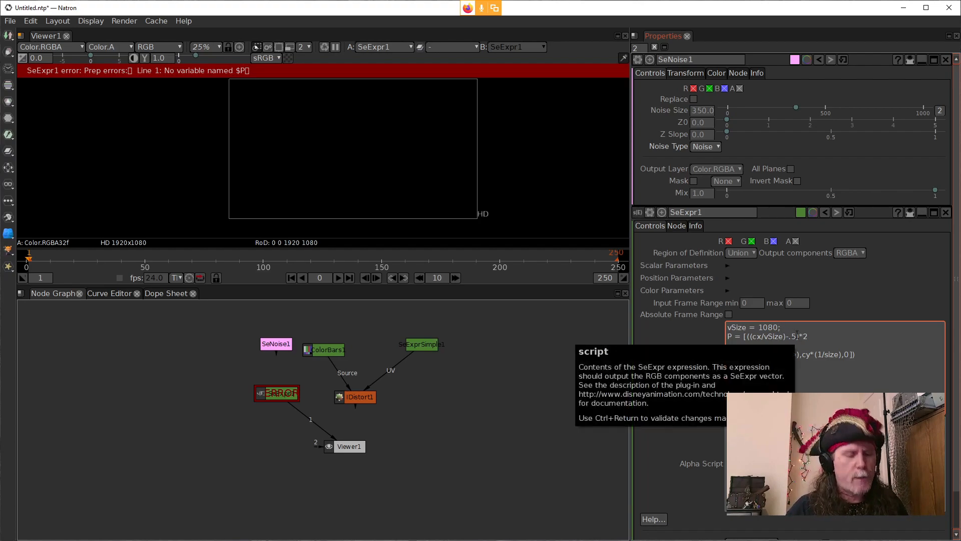
pyautogui.write('*')
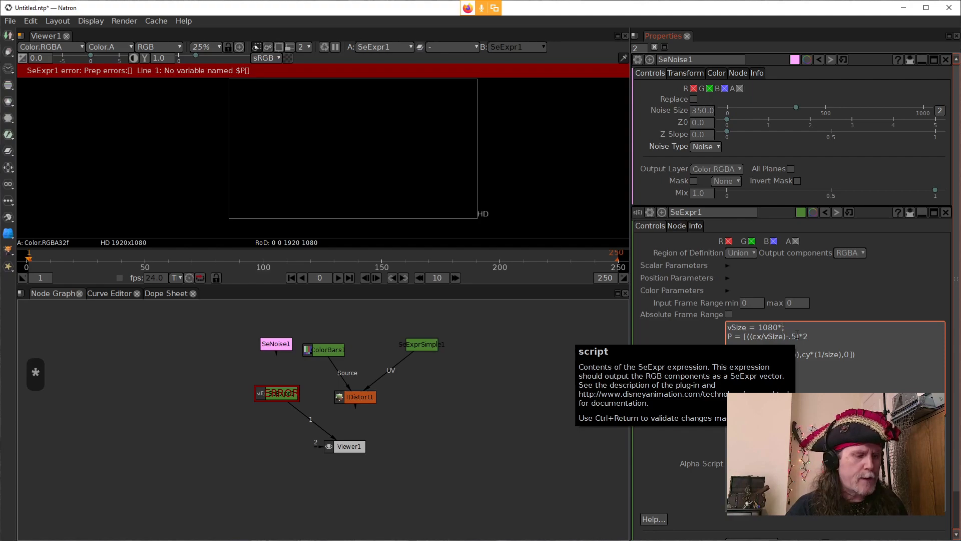
pyautogui.write('1')
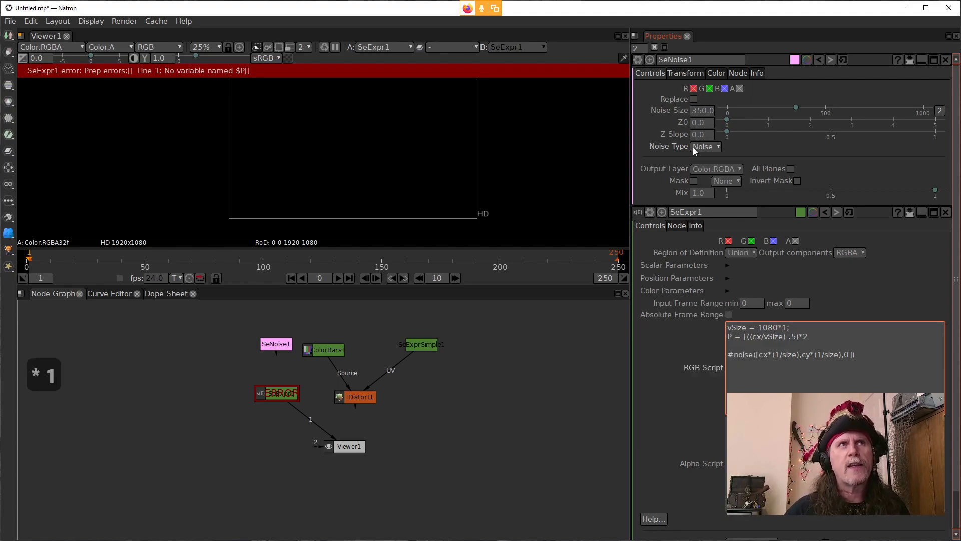
# Step: Give SeExpr1 one scalar parameter and set its x1 value to 1.0
pyautogui.click(726, 266)
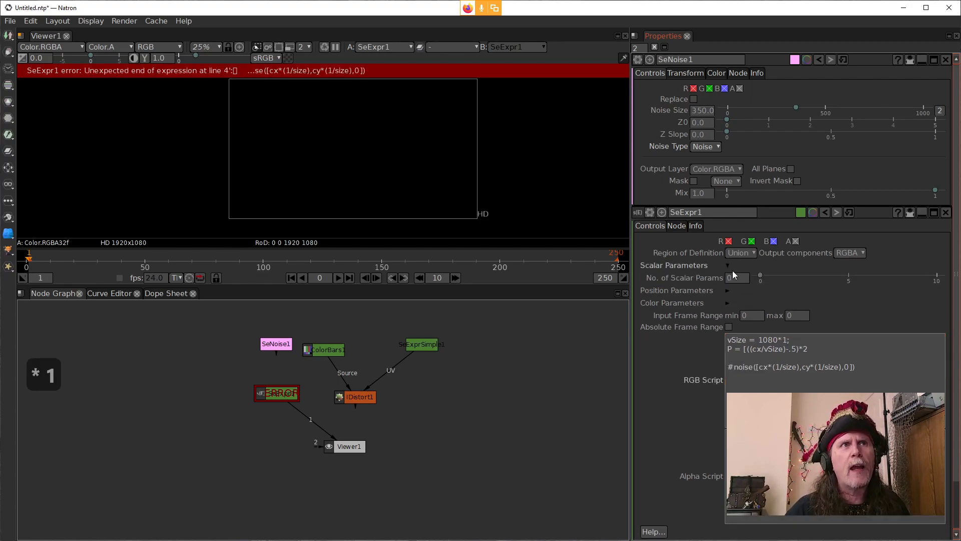
pyautogui.scroll(1, 728, 281)
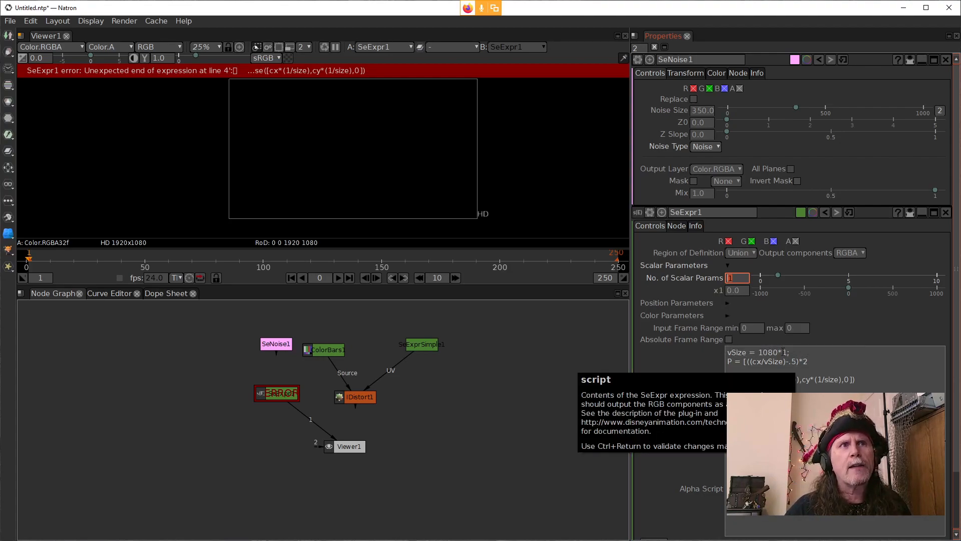
pyautogui.click(731, 291)
pyautogui.scroll(1, 729, 291)
# Step: Change the vSize multiplier to the scalar parameter x1, so the line reads vSize = 1080*x1;
pyautogui.click(783, 349)
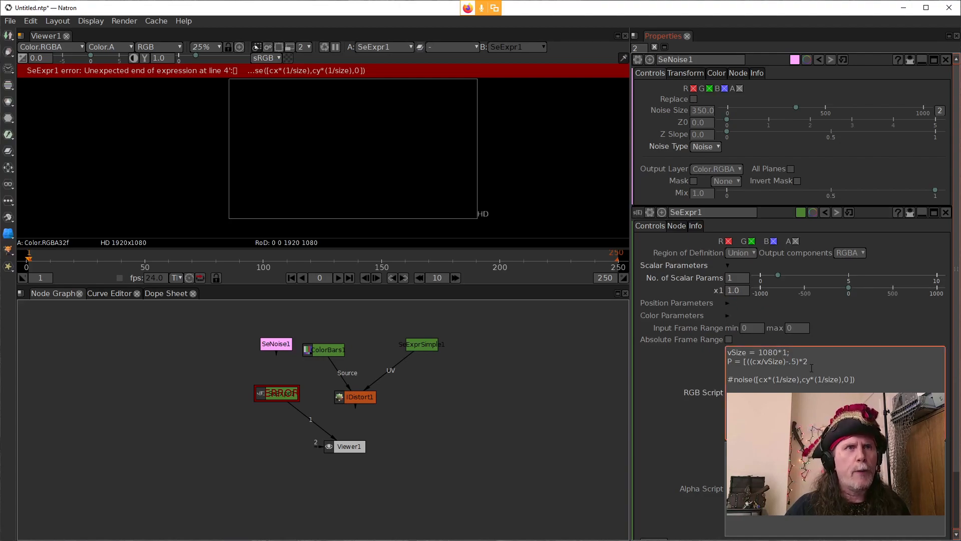
pyautogui.write('x')
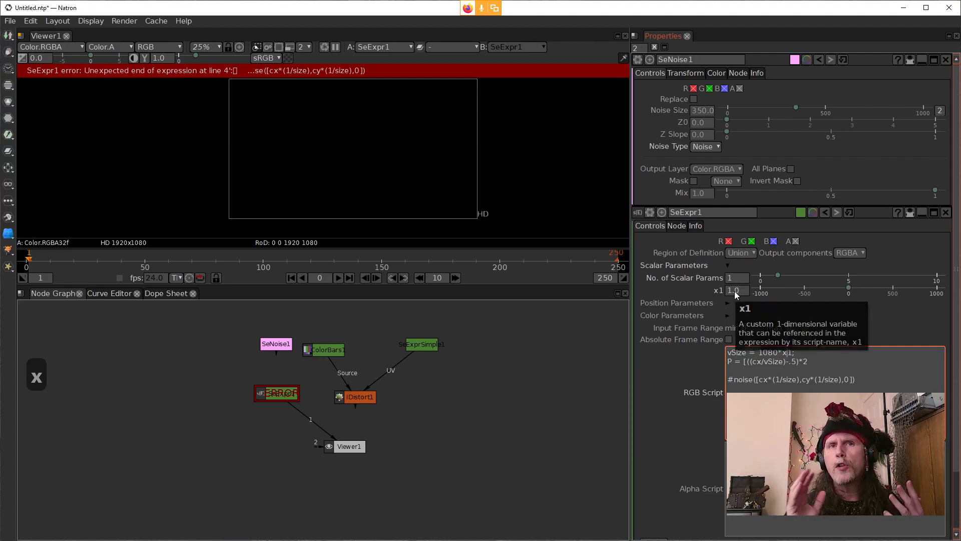
pyautogui.click(815, 363)
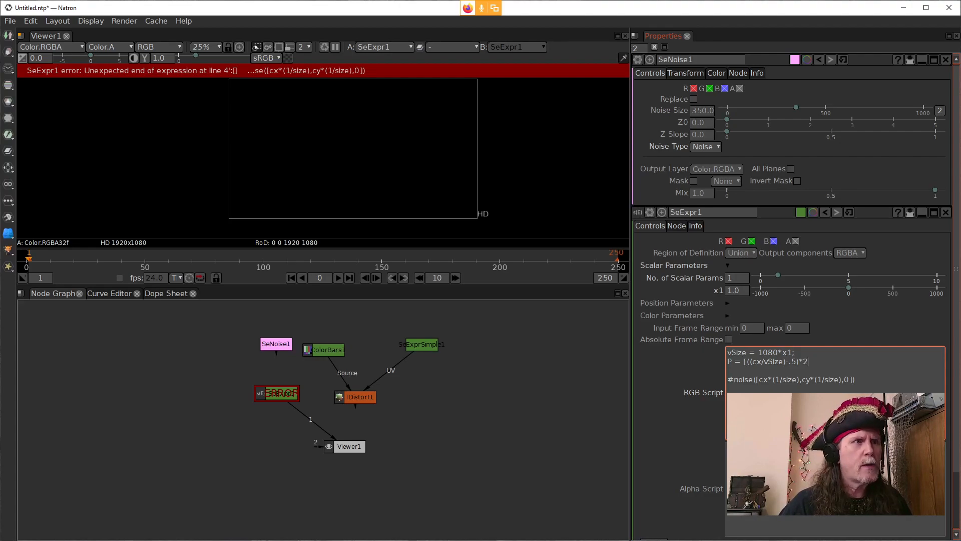
# Step: Preview the expression $P in the Expression Editor in place of fbm($P), and close the editor
pyautogui.click(506, 529)
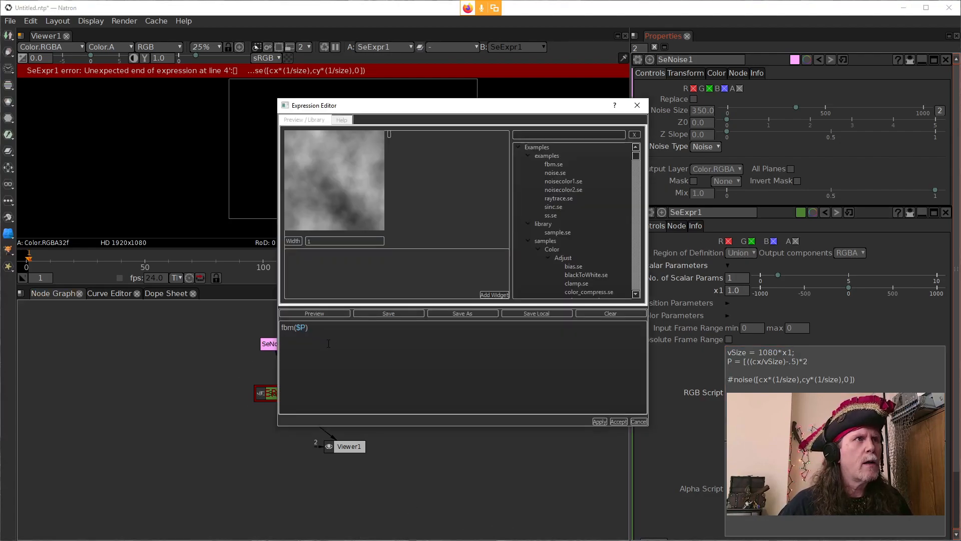
pyautogui.moveTo(320, 329); pyautogui.dragTo(223, 322)
pyautogui.write('$')
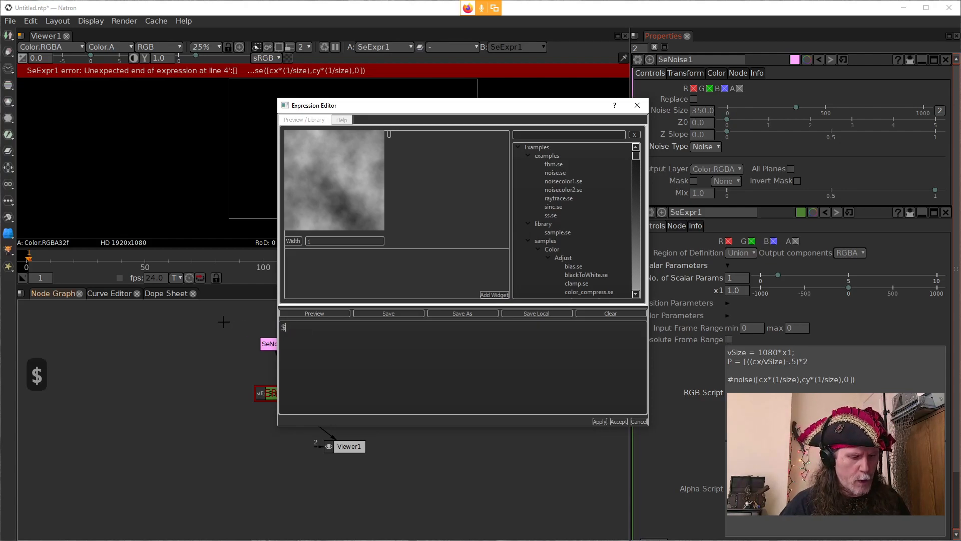
pyautogui.write('p')
pyautogui.press('BackSpace')
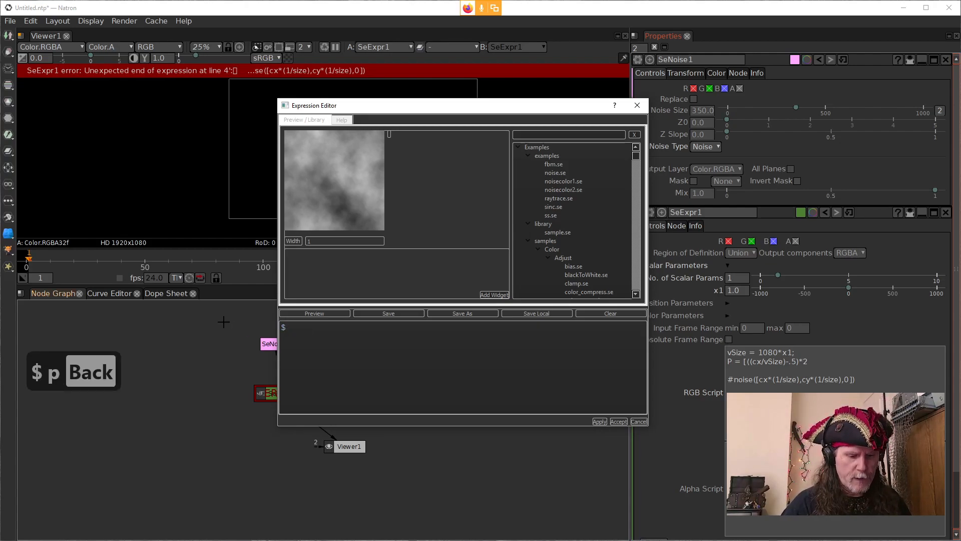
pyautogui.write('P')
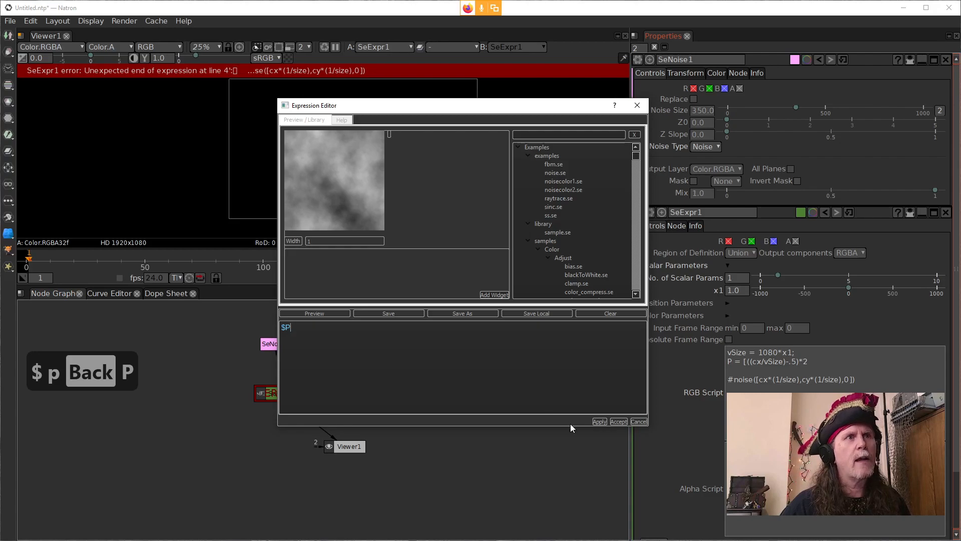
pyautogui.click(600, 421)
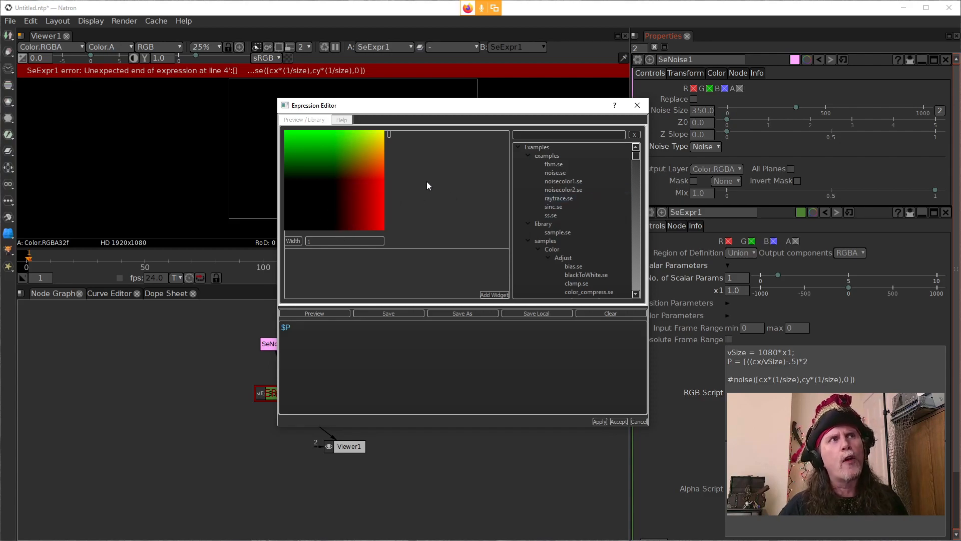
pyautogui.press('Escape')
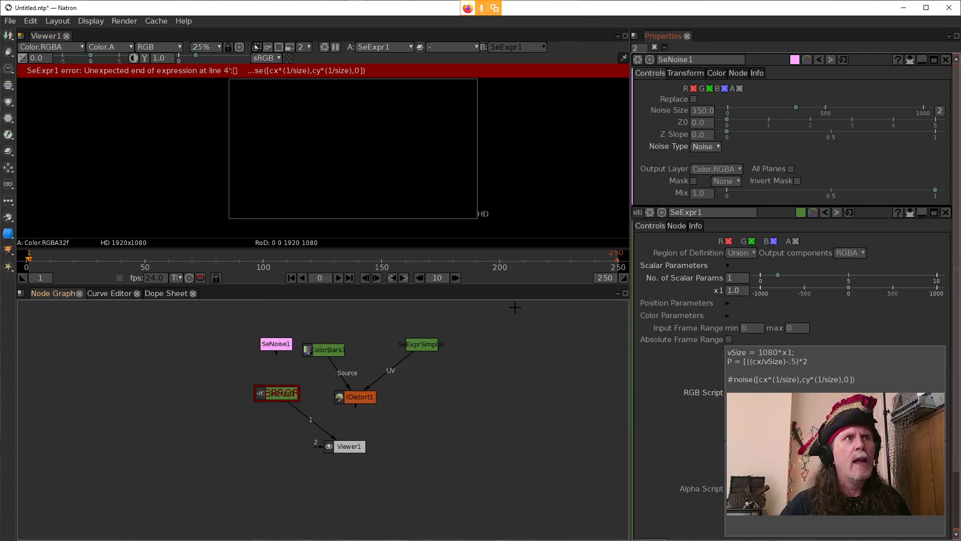
# Step: Examine the parts of P's first component in the RGB script: the cx/vSize division, the .5 subtraction and the multiplication by 2
pyautogui.click(809, 362)
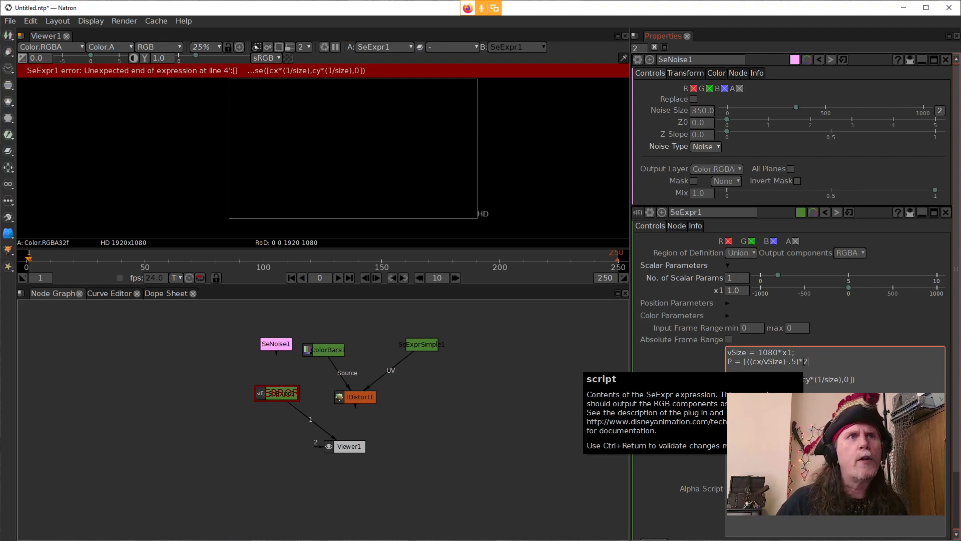
pyautogui.moveTo(810, 361); pyautogui.dragTo(751, 365)
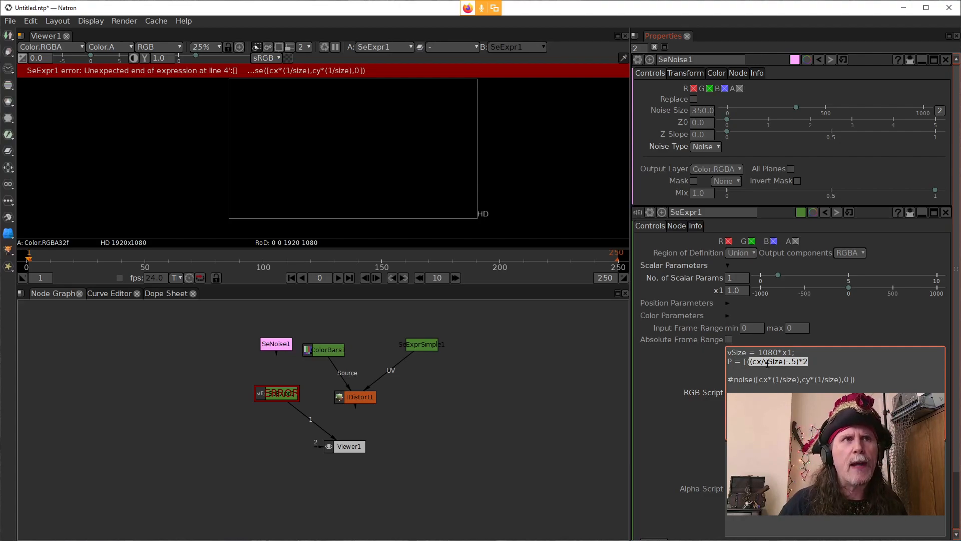
pyautogui.press('Left')
pyautogui.press('Left')
pyautogui.press('Right')
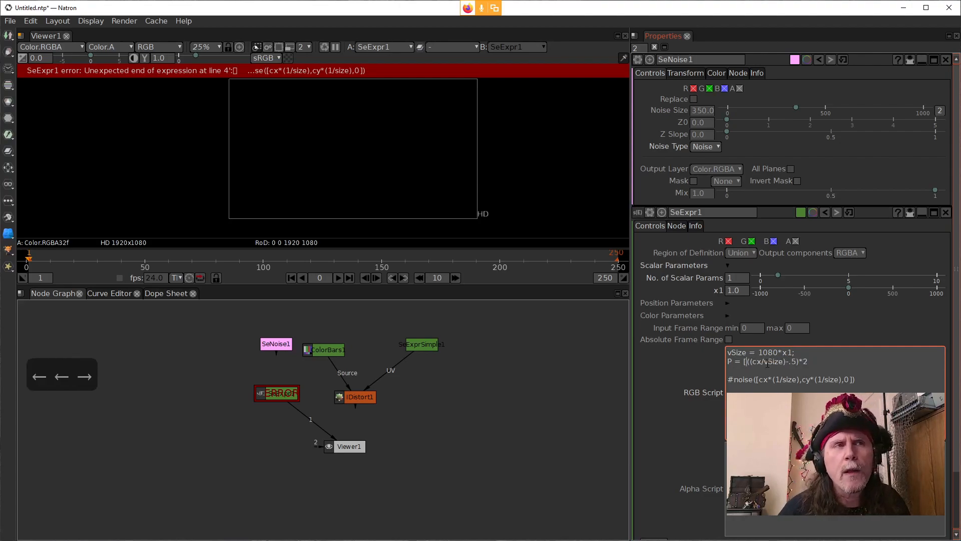
pyautogui.press('Right')
pyautogui.press('Right')
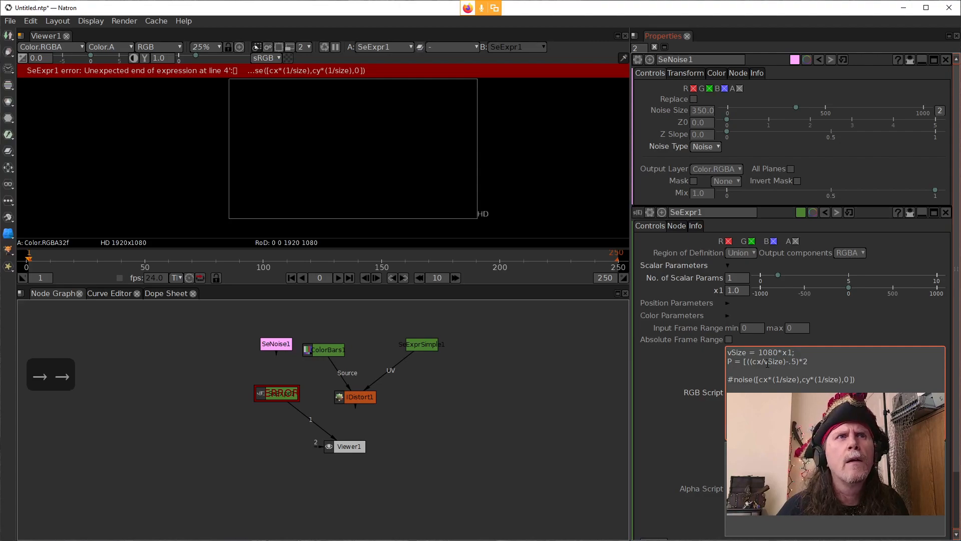
pyautogui.press('Left')
pyautogui.press('Right')
pyautogui.press('Right')
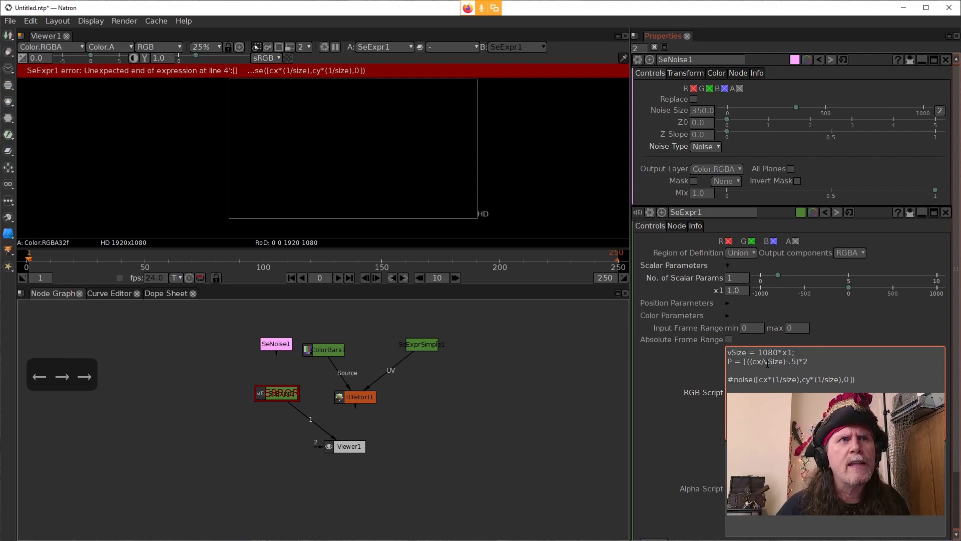
pyautogui.press('Left')
pyautogui.hotkey('shift', 'Right')
pyautogui.hotkey('shift', 'Right')
pyautogui.hotkey('shift', 'Right')
pyautogui.hotkey('shift', 'Right')
pyautogui.hotkey('shift', 'Right')
pyautogui.hotkey('shift', 'Right')
pyautogui.hotkey('shift', 'Right')
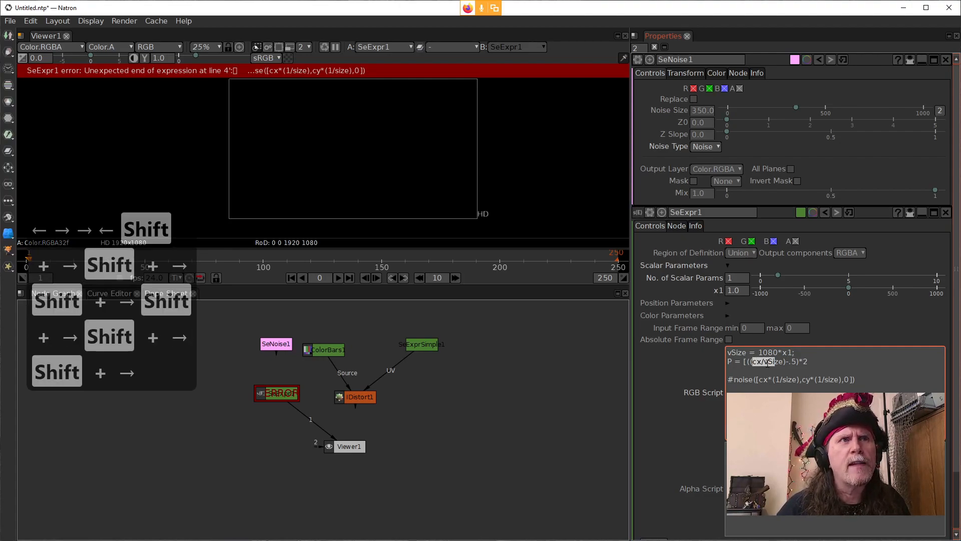
pyautogui.hotkey('shift', 'Right')
pyautogui.hotkey('shift', 'Right')
pyautogui.hotkey('shift', 'Left')
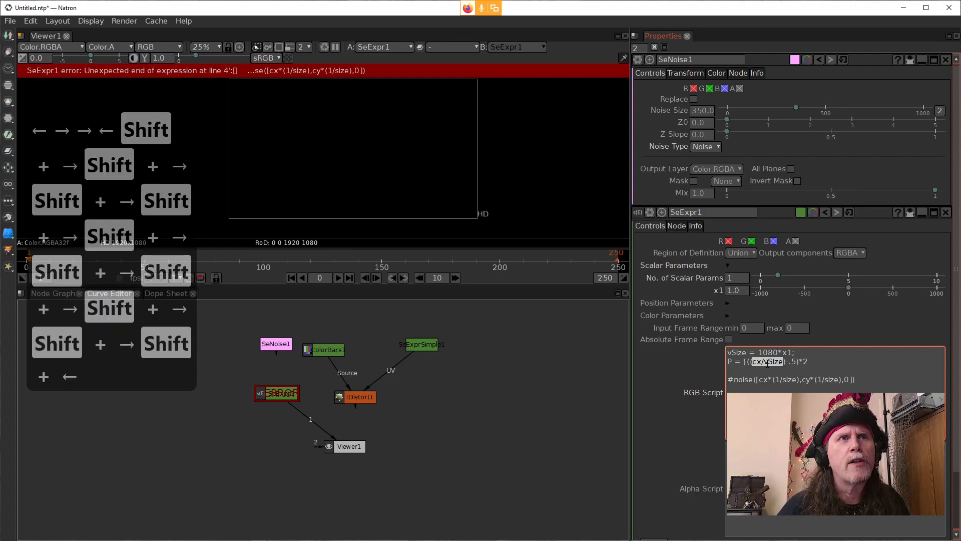
pyautogui.hotkey('shift', 'Right')
pyautogui.press('Right')
pyautogui.press('Right')
pyautogui.press('Right')
pyautogui.press('Right')
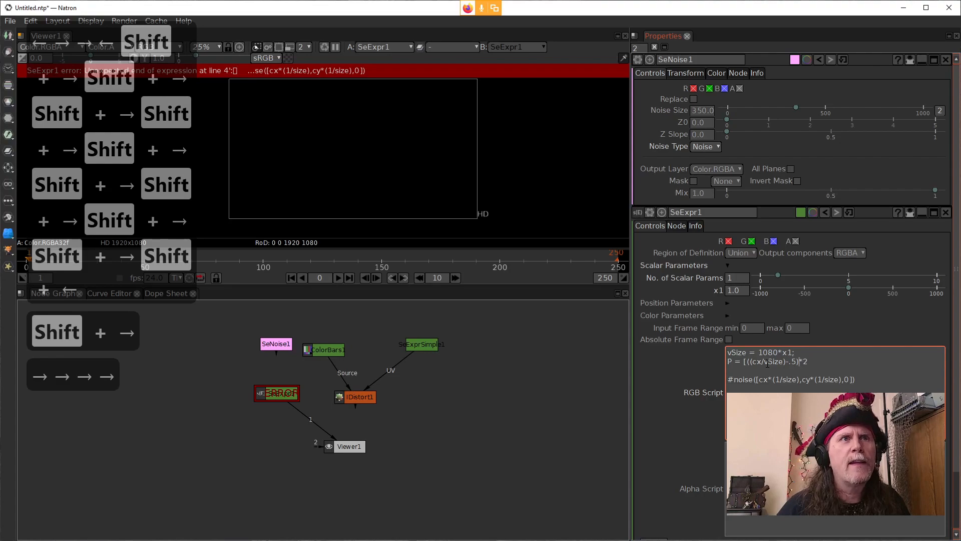
pyautogui.hotkey('shift', 'Left')
pyautogui.hotkey('shift', 'Left')
pyautogui.hotkey('shift', 'Left')
pyautogui.hotkey('shift', 'Left')
pyautogui.hotkey('shift', 'Left')
pyautogui.hotkey('shift', 'Left')
pyautogui.hotkey('shift', 'Left')
pyautogui.hotkey('shift', 'Left')
pyautogui.hotkey('shift', 'Left')
pyautogui.hotkey('shift', 'Left')
pyautogui.hotkey('shift', 'Left')
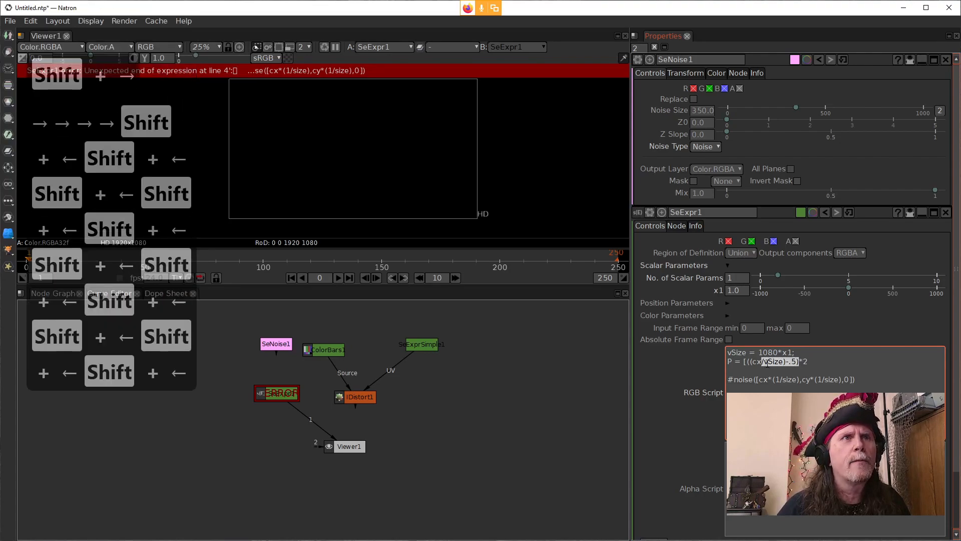
pyautogui.hotkey('shift', 'Left')
pyautogui.hotkey('shift', 'Left')
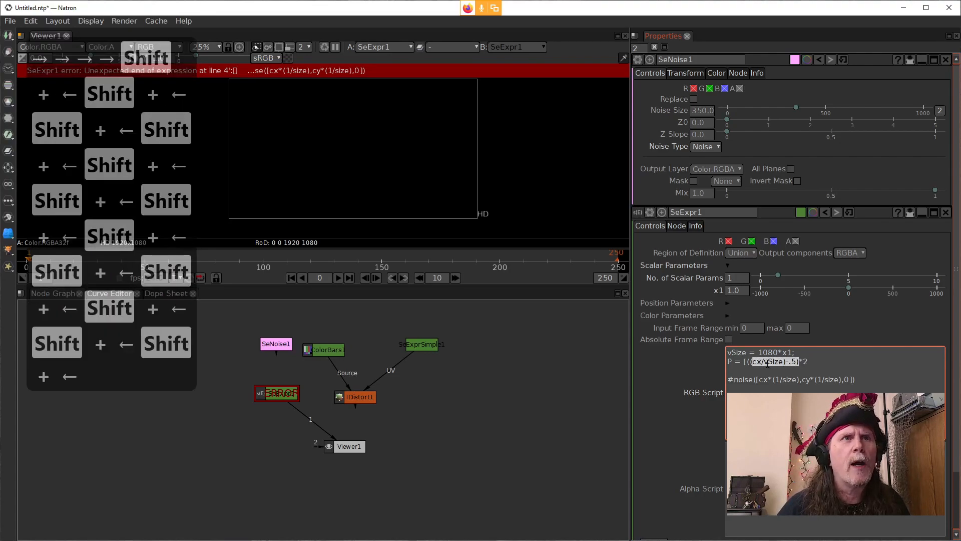
# Step: Copy P's first component ((cx/vSize)-.5)*2 and paste a duplicate after a comma as the vector's second component
pyautogui.press('Right')
pyautogui.press('Left')
pyautogui.press('Left')
pyautogui.press('Left')
pyautogui.hotkey('shift', 'Right')
pyautogui.hotkey('shift', 'Right')
pyautogui.hotkey('shift', 'Right')
pyautogui.hotkey('shift', 'Right')
pyautogui.hotkey('shift', 'Right')
pyautogui.hotkey('shift', 'Right')
pyautogui.hotkey('shift', 'Right')
pyautogui.hotkey('shift', 'Right')
pyautogui.hotkey('shift', 'Right')
pyautogui.hotkey('shift', 'Right')
pyautogui.hotkey('shift', 'Right')
pyautogui.hotkey('shift', 'Right')
pyautogui.hotkey('shift', 'Right')
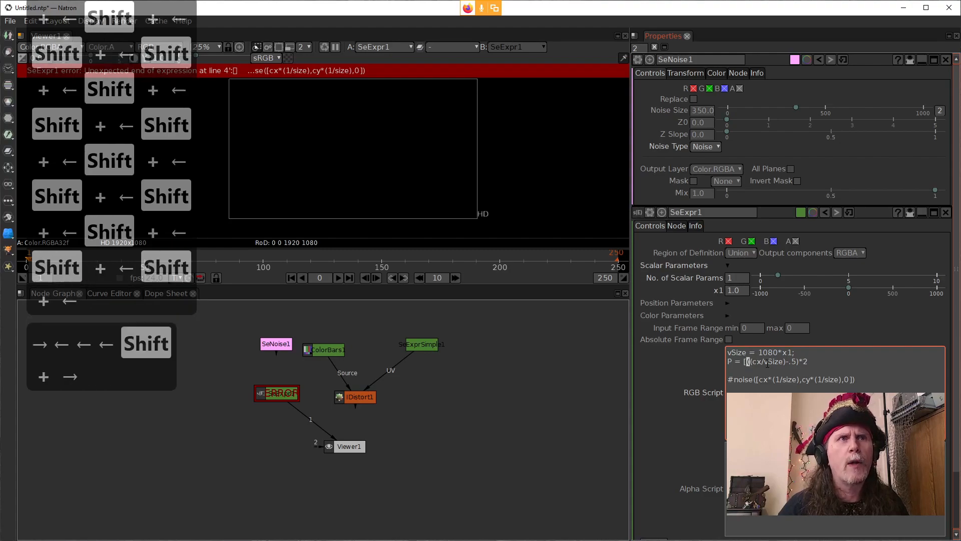
pyautogui.hotkey('shift', 'Right')
pyautogui.hotkey('shift', 'Right')
pyautogui.hotkey('shift', 'Right')
pyautogui.hotkey('shift', 'Right')
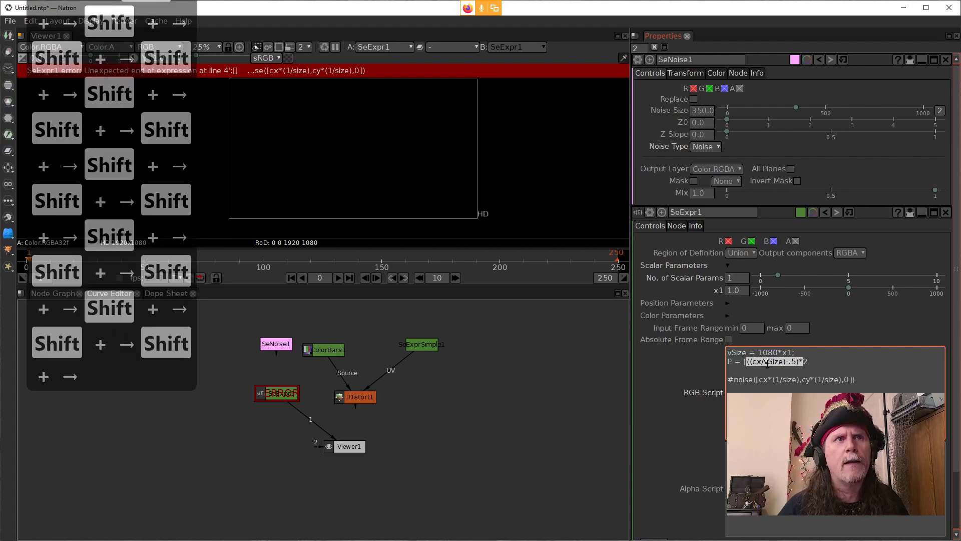
pyautogui.hotkey('ctrl', 'c')
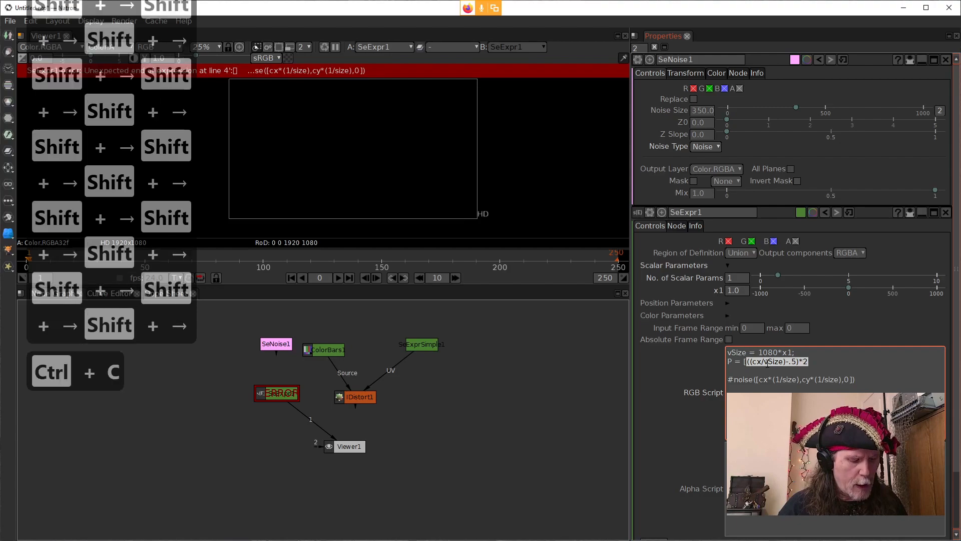
pyautogui.write(',')
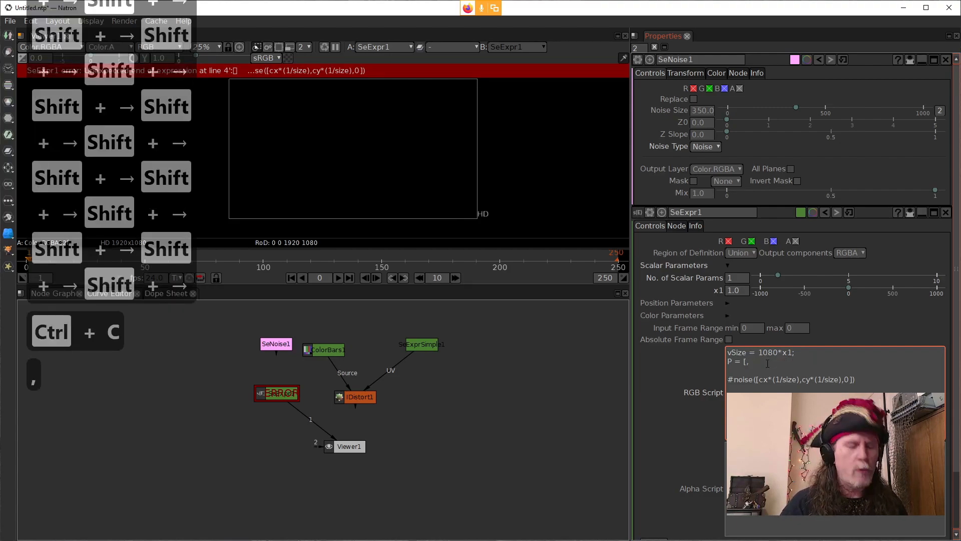
pyautogui.press('BackSpace')
pyautogui.hotkey('ctrl', 'v')
pyautogui.write(',')
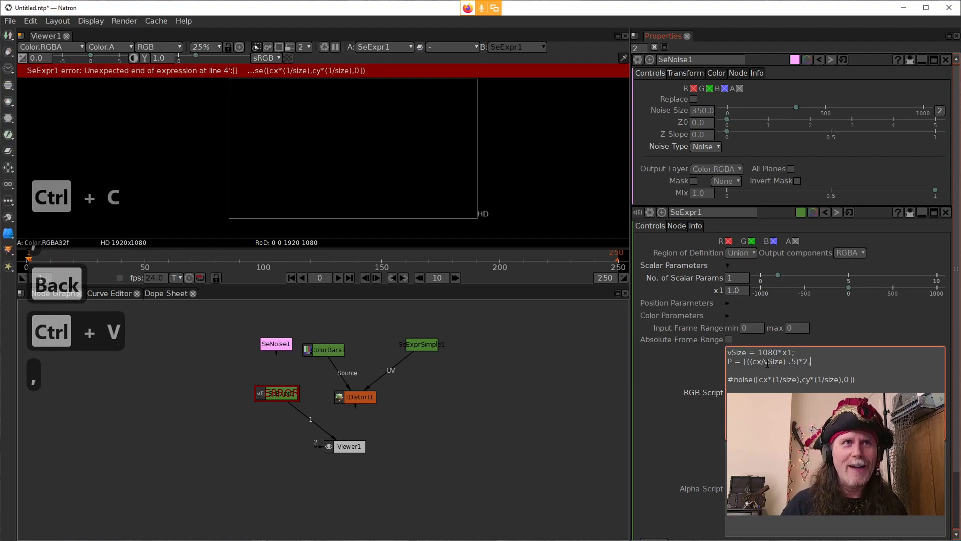
pyautogui.hotkey('ctrl', 'v')
# Step: Change cx to cy in the second component of P so it reads ((cy/vSize)-.5)*2
pyautogui.press('Left')
pyautogui.press('Left')
pyautogui.press('Left')
pyautogui.press('Left')
pyautogui.press('Left')
pyautogui.press('Left')
pyautogui.press('Left')
pyautogui.press('Left')
pyautogui.press('Left')
pyautogui.press('Left')
pyautogui.press('Left')
pyautogui.press('Left')
pyautogui.press('Left')
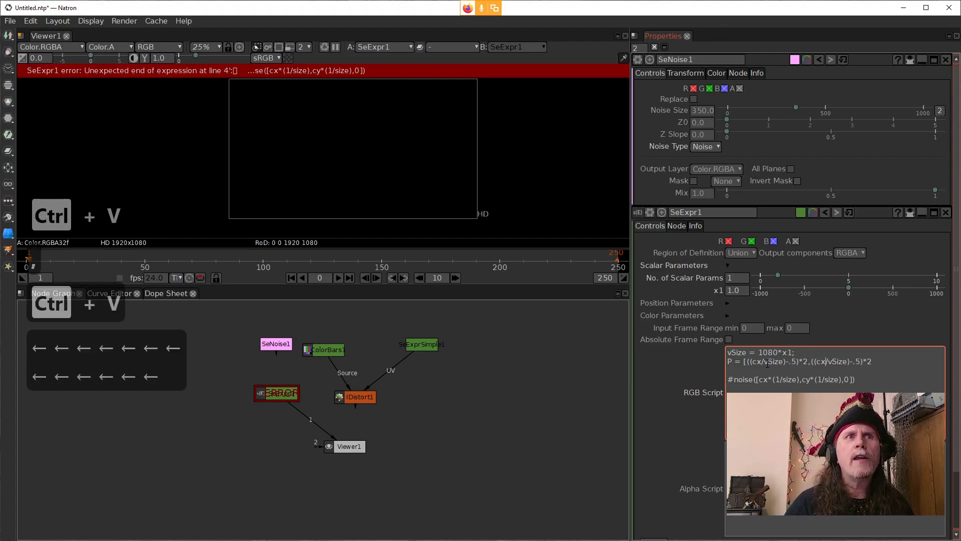
pyautogui.press('BackSpace')
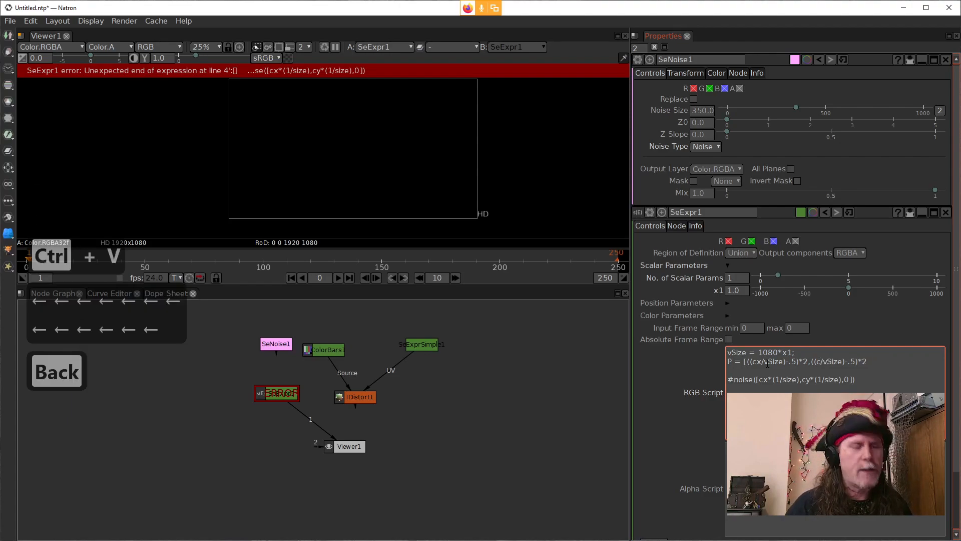
pyautogui.write('y')
# Step: Append a comma and 0 as the third component of the P vector
pyautogui.press('Right')
pyautogui.press('Right')
pyautogui.press('Right')
pyautogui.press('Right')
pyautogui.press('Right')
pyautogui.press('Right')
pyautogui.press('Right')
pyautogui.press('Right')
pyautogui.press('Right')
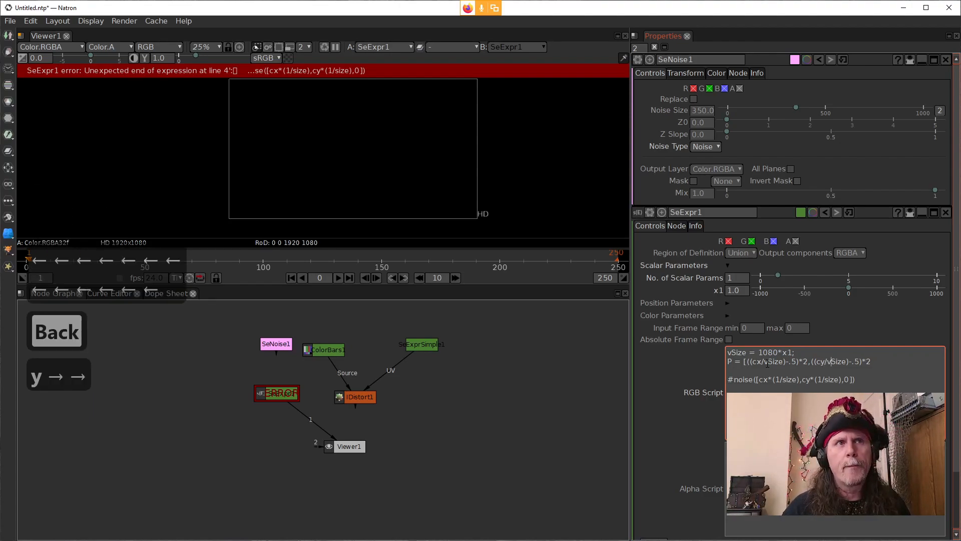
pyautogui.press('Right')
pyautogui.press('Right')
pyautogui.press('Right')
pyautogui.press('Right')
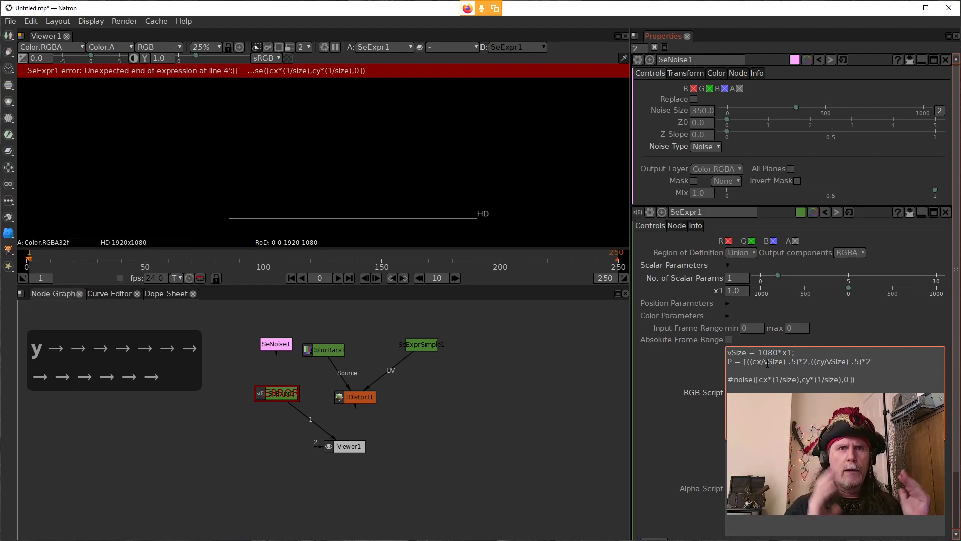
pyautogui.write(',')
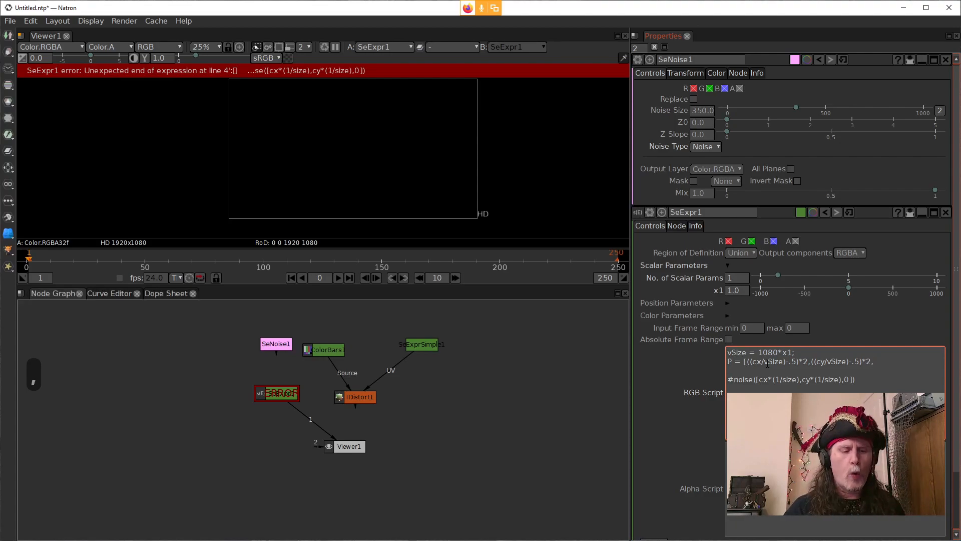
pyautogui.write('0')
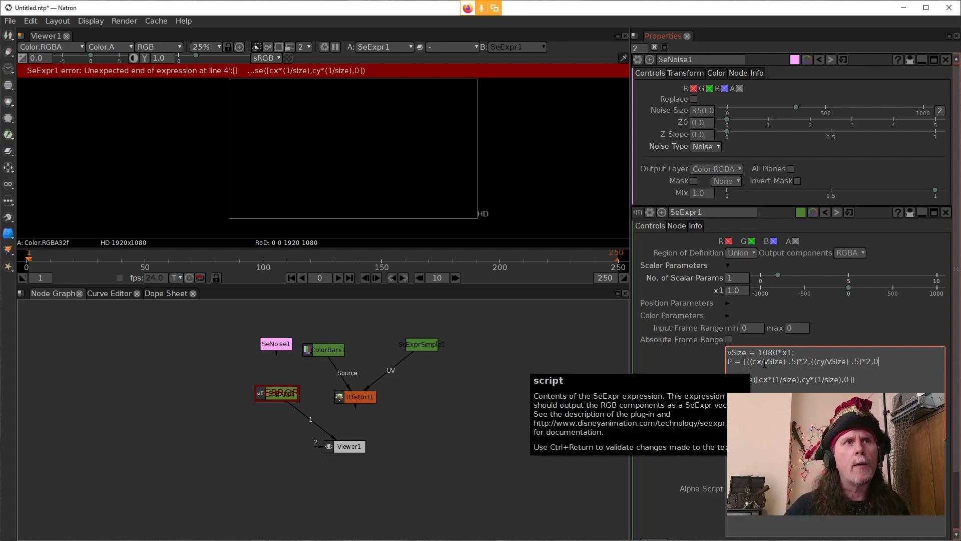
# Step: Put a space after each comma in the P vector and close the line with ];
pyautogui.moveTo(752, 361); pyautogui.dragTo(760, 362)
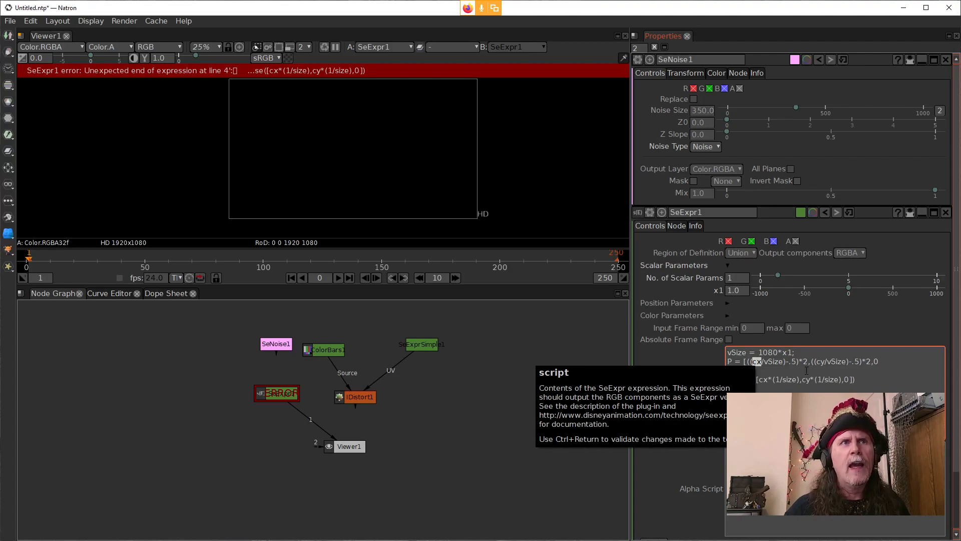
pyautogui.click(887, 362)
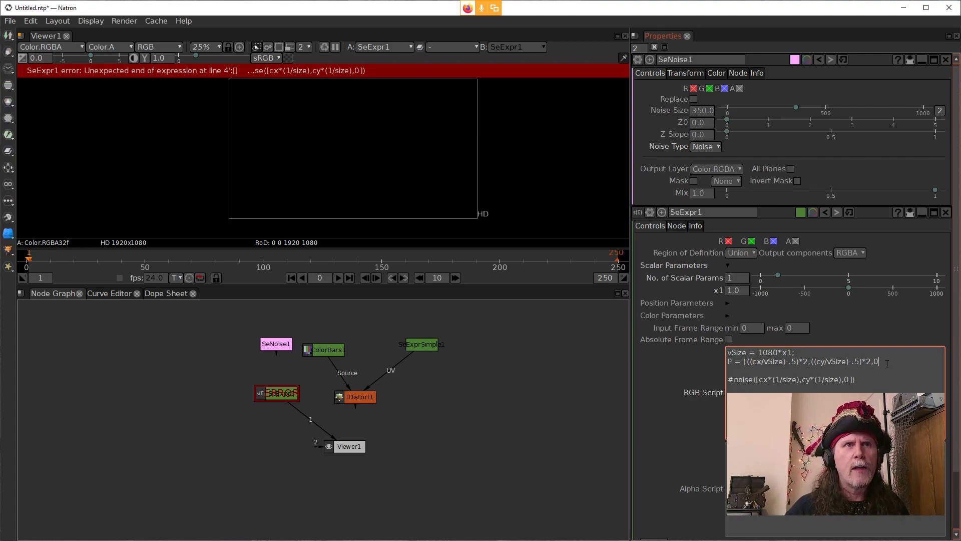
pyautogui.click(810, 362)
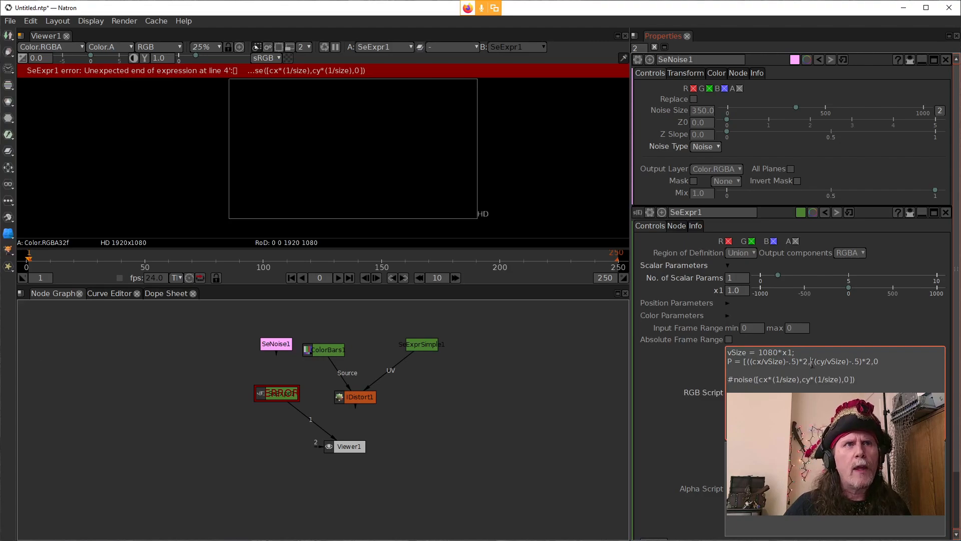
pyautogui.write(',')
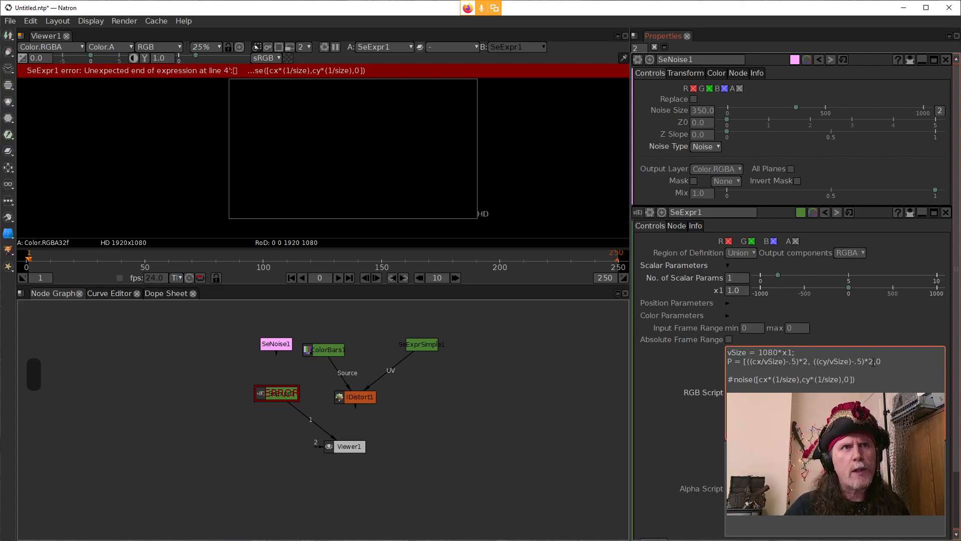
pyautogui.write(',')
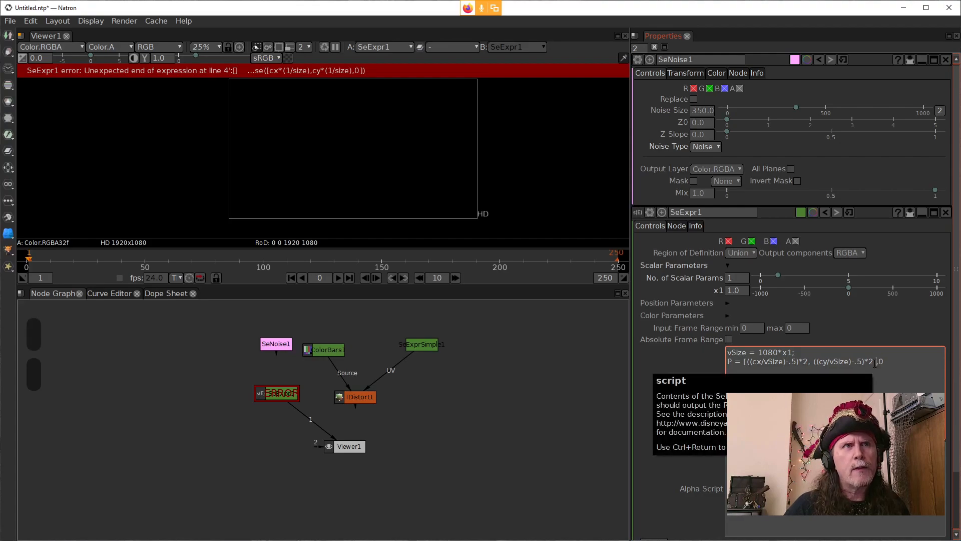
pyautogui.press('BackSpace')
pyautogui.press('Right')
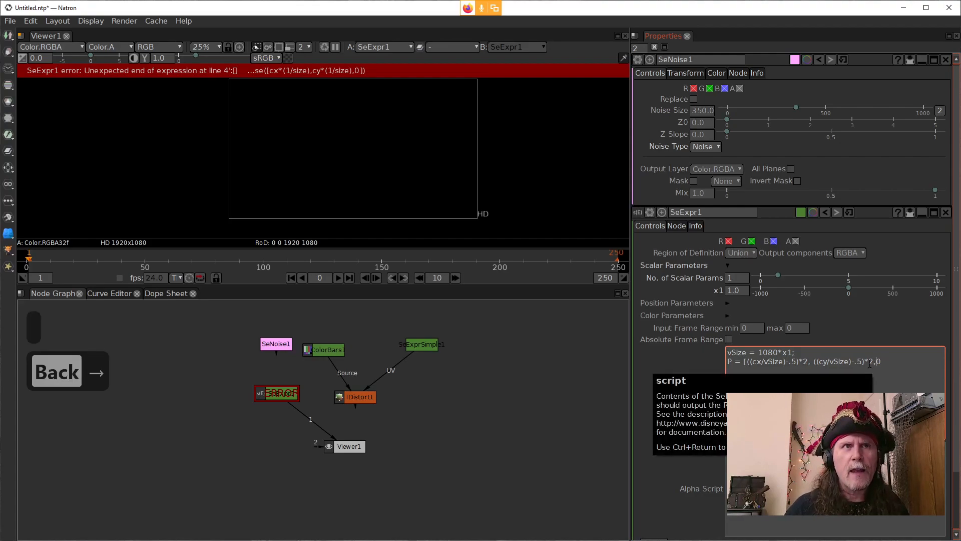
pyautogui.press('Right')
pyautogui.write(']')
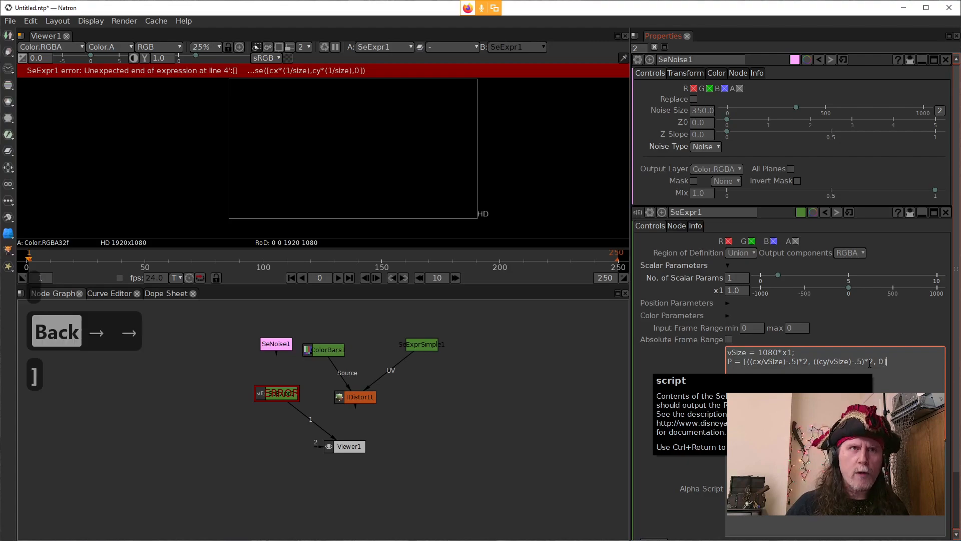
pyautogui.write(';')
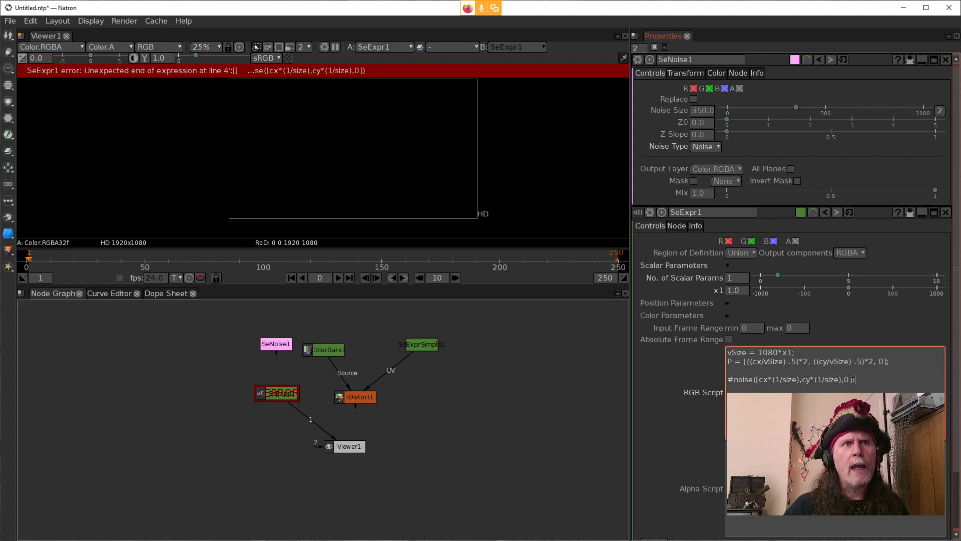
# Step: Replace the noise function's vector argument with P, uncomment the line so it reads noise(P), and validate the RGB script
pyautogui.moveTo(813, 380); pyautogui.dragTo(757, 379)
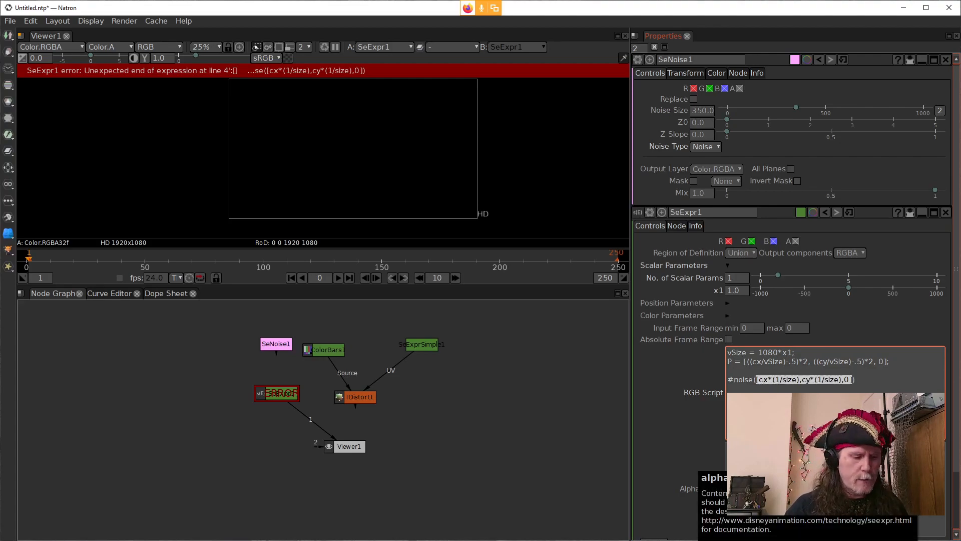
pyautogui.write('p')
pyautogui.press('BackSpace')
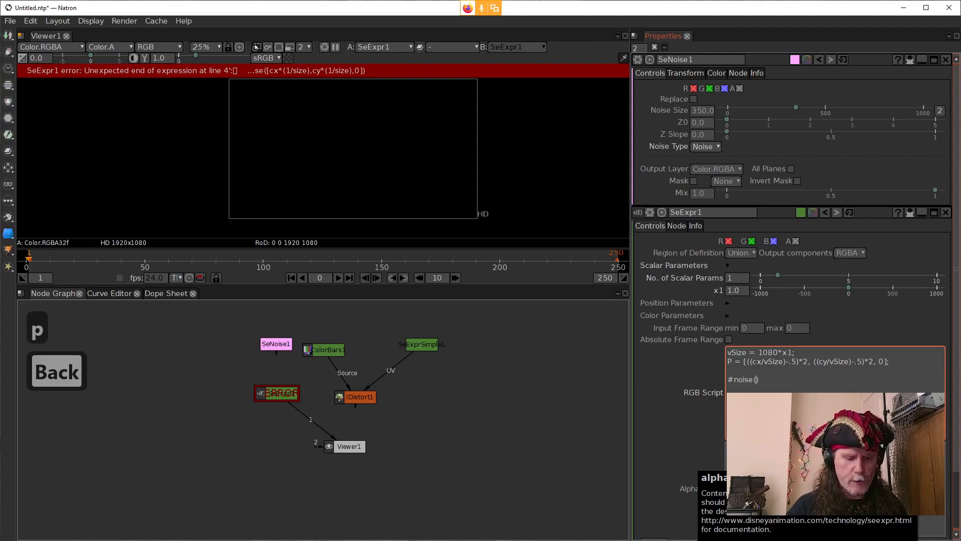
pyautogui.write('P')
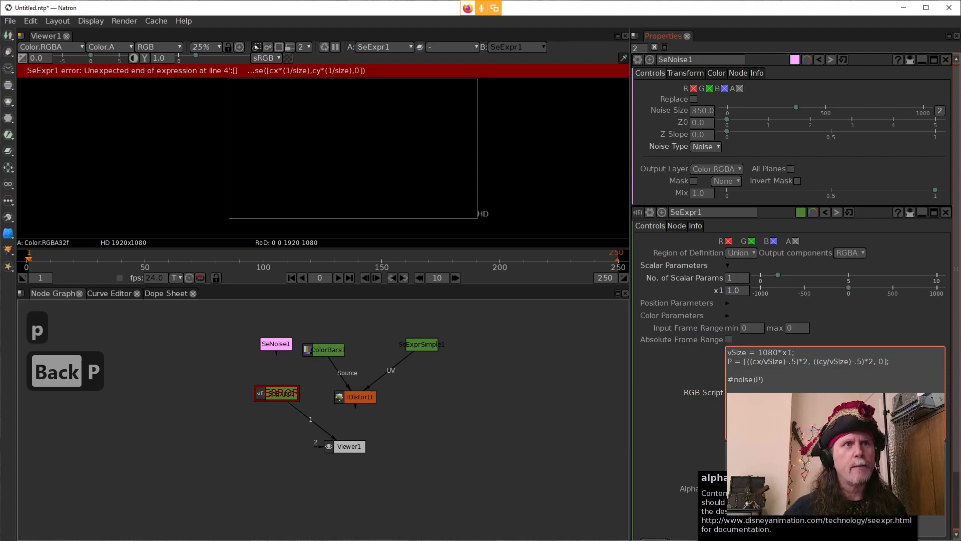
pyautogui.click(672, 369)
pyautogui.click(731, 382)
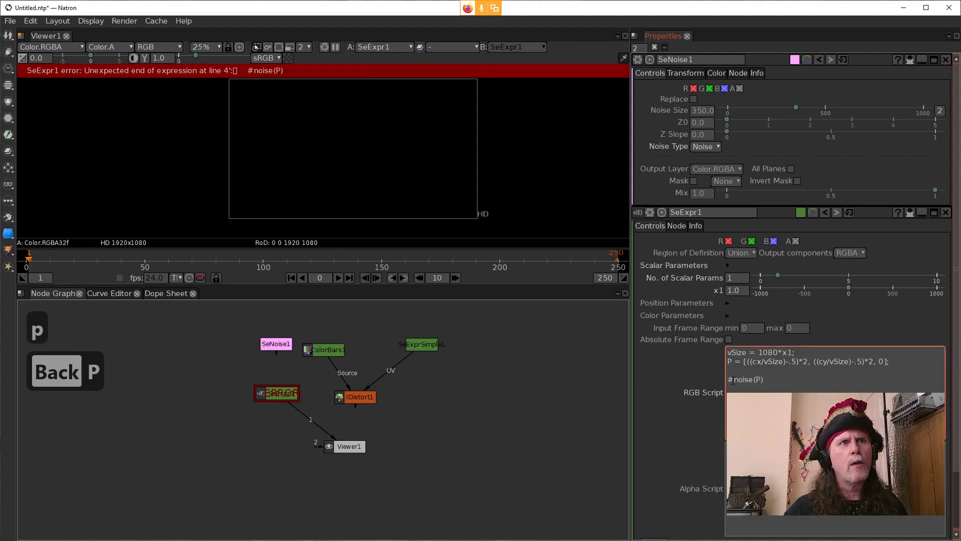
pyautogui.press('BackSpace')
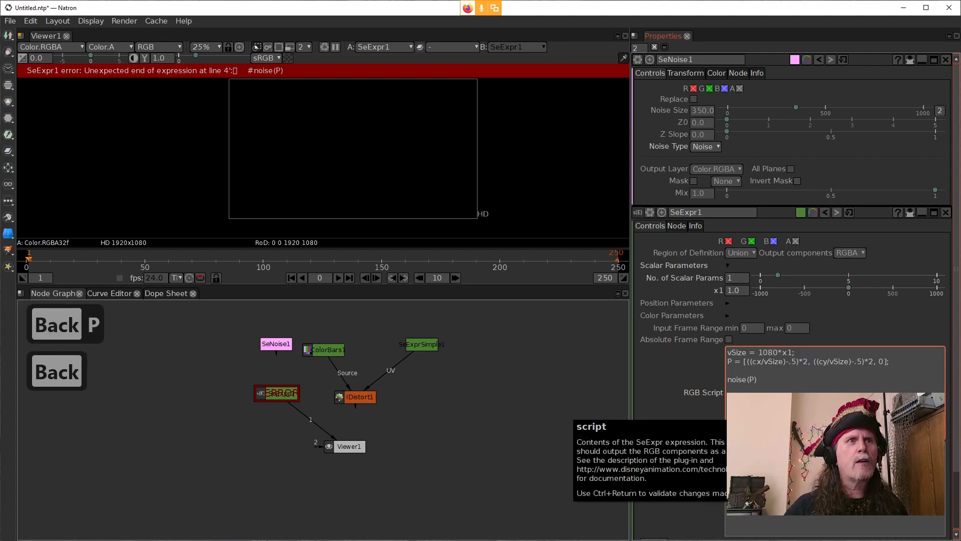
pyautogui.click(686, 357)
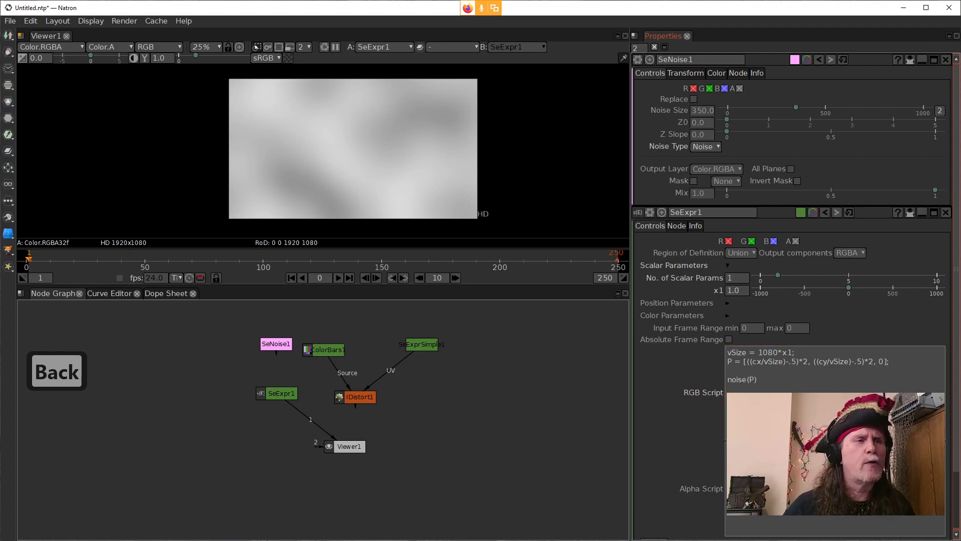
# Step: Switch to the Expression Editor, replace its expression with noise($P), apply it, and move the window clear of Natron's viewer image
pyautogui.click(454, 540)
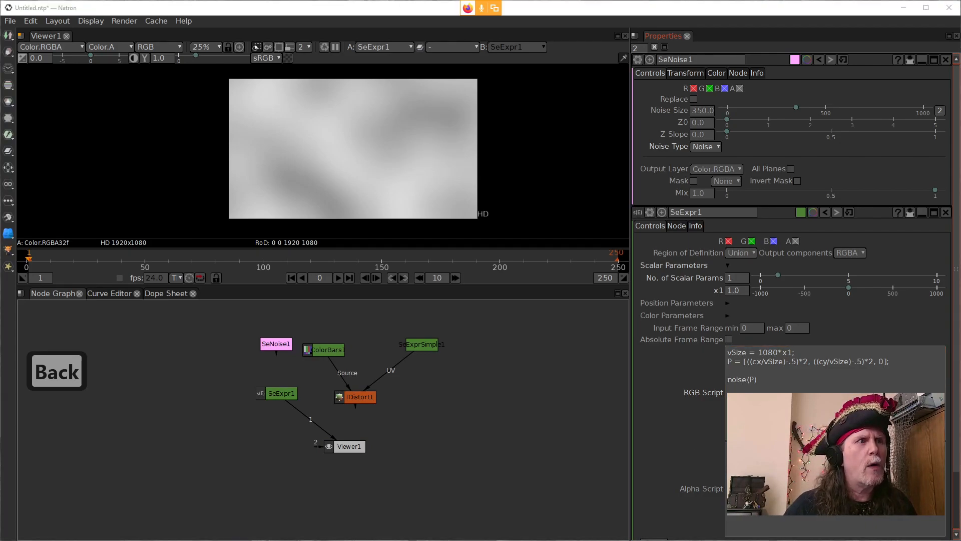
pyautogui.click(506, 518)
pyautogui.hotkey('ctrl', 'a')
pyautogui.write('n')
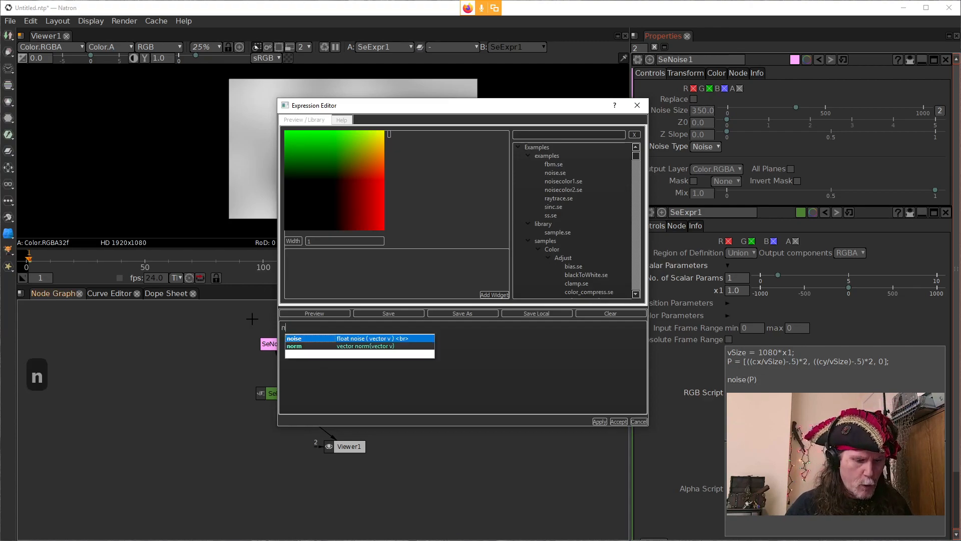
pyautogui.write('oise(p')
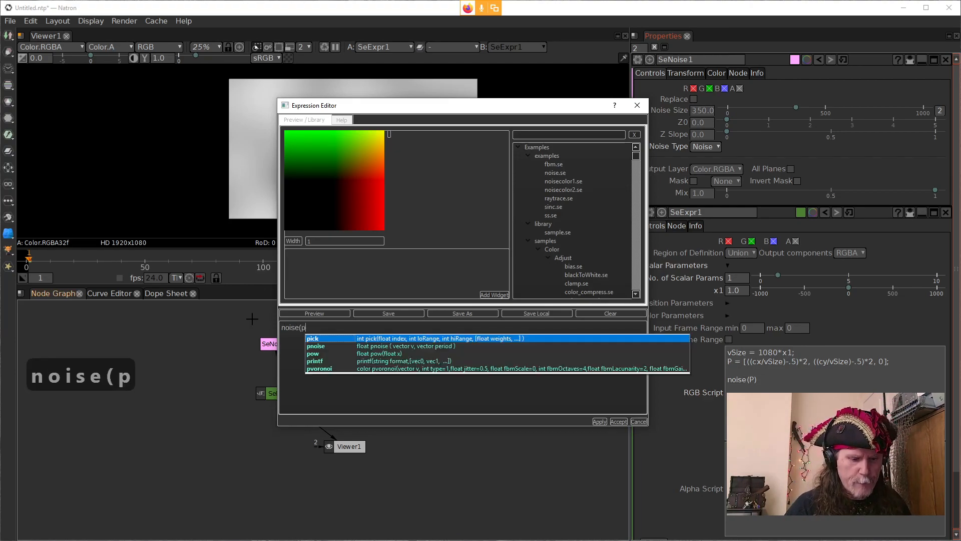
pyautogui.press('BackSpace')
pyautogui.write('$')
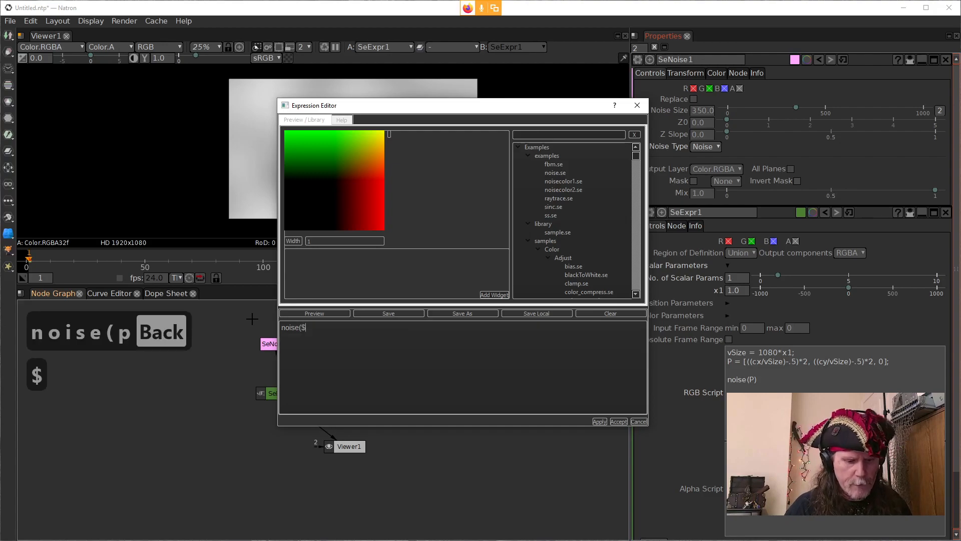
pyautogui.write('P)')
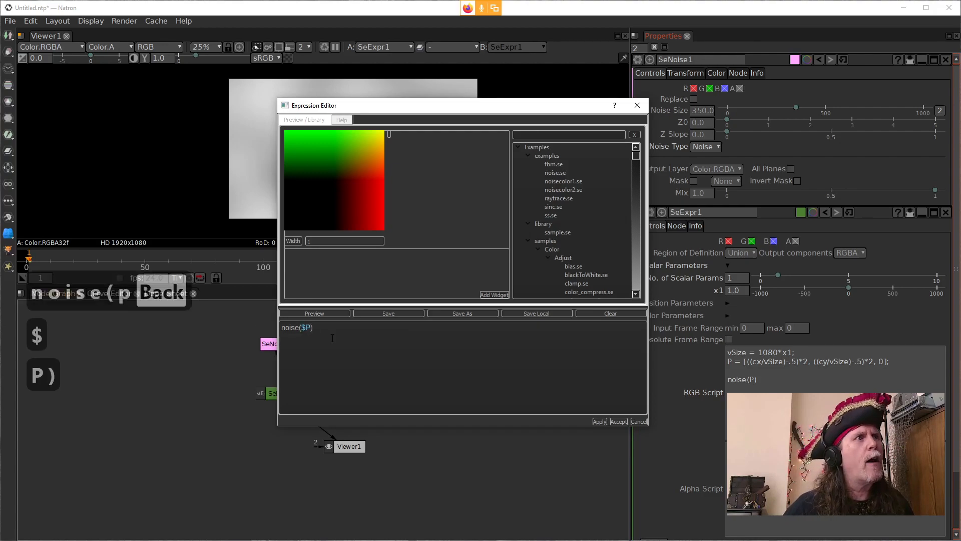
pyautogui.click(597, 422)
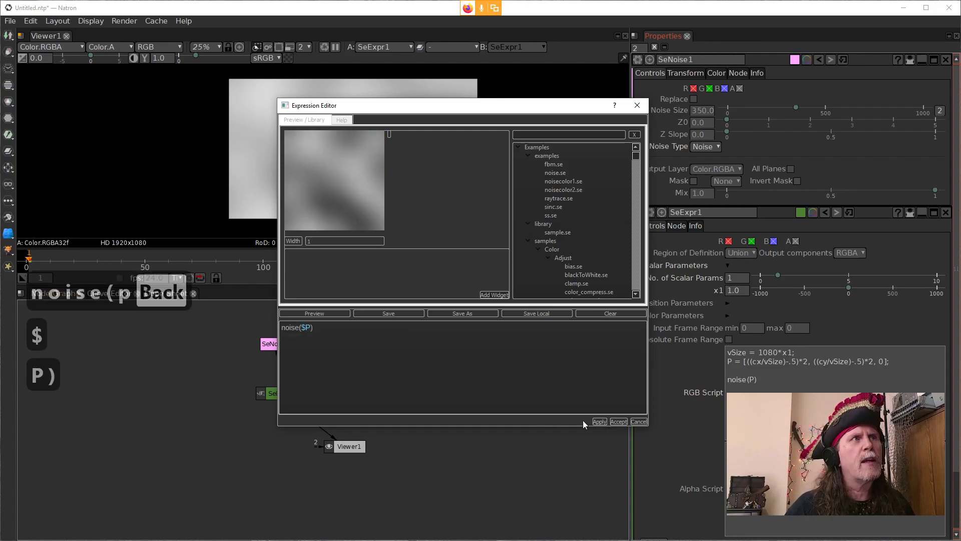
pyautogui.moveTo(467, 106); pyautogui.dragTo(527, 216)
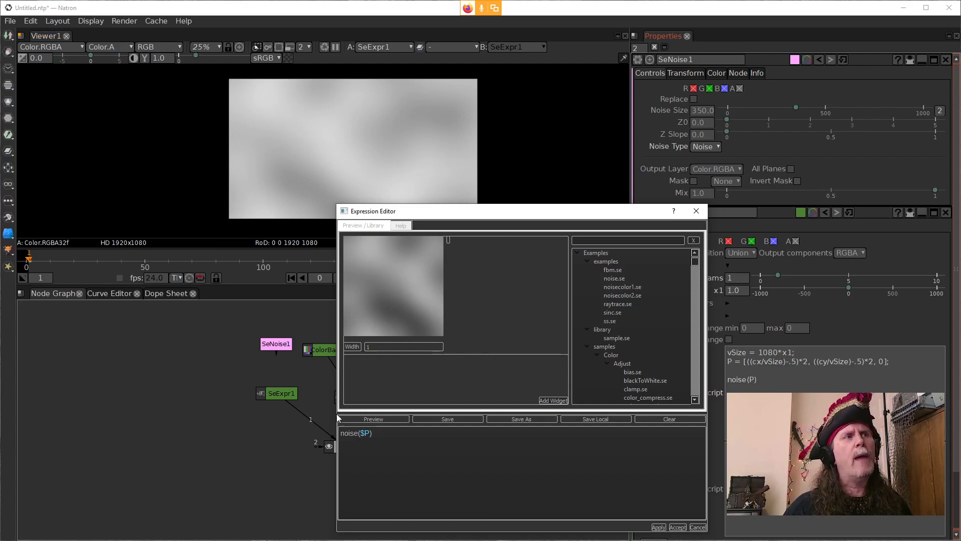
# Step: In Natron, add an OCIOColorSpace node after SeExpr1 and set its input colorspace to sRGB
pyautogui.click(293, 408)
pyautogui.click(284, 396)
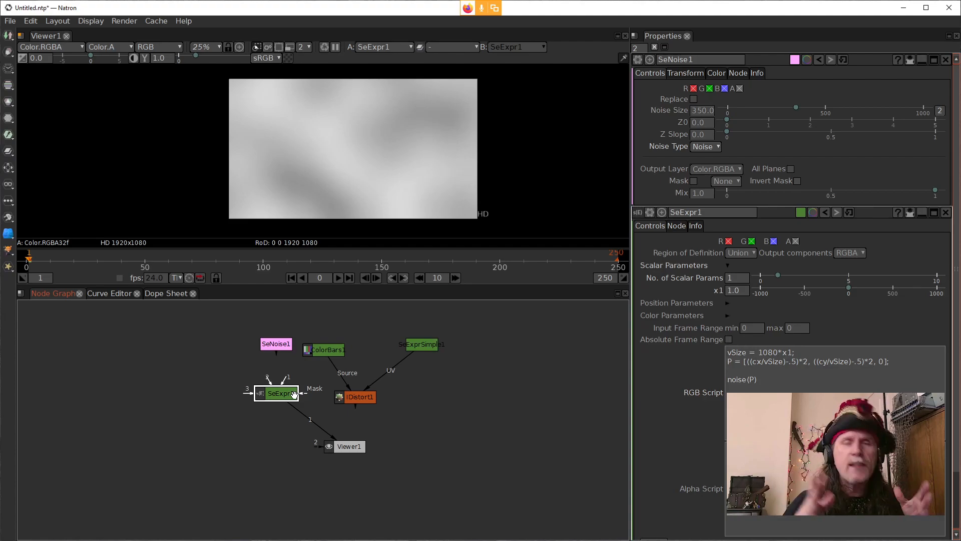
pyautogui.press('Tab')
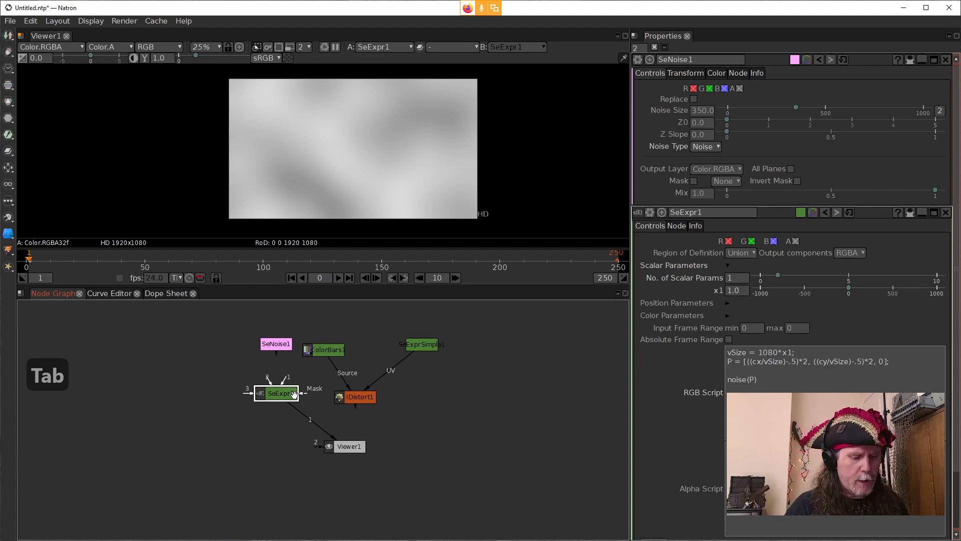
pyautogui.write('ocio')
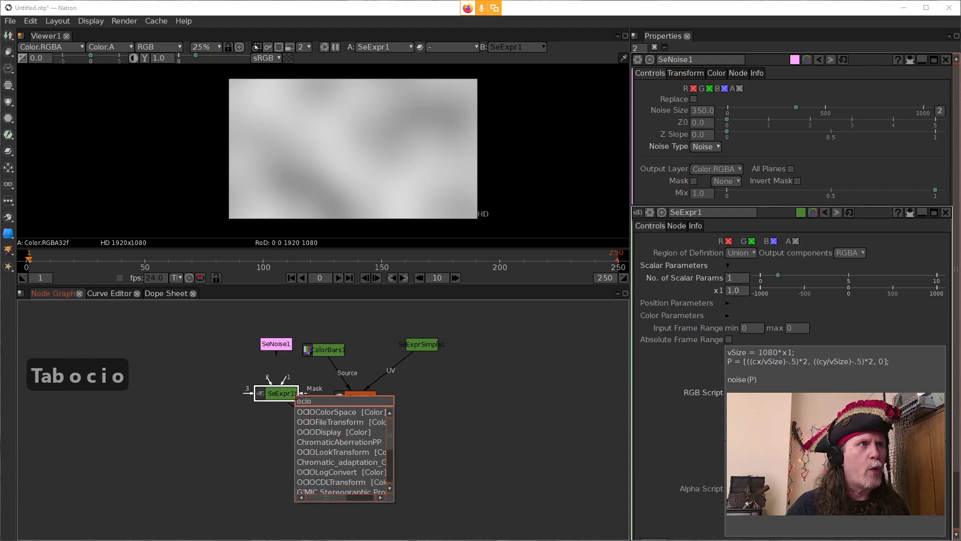
pyautogui.press('Return')
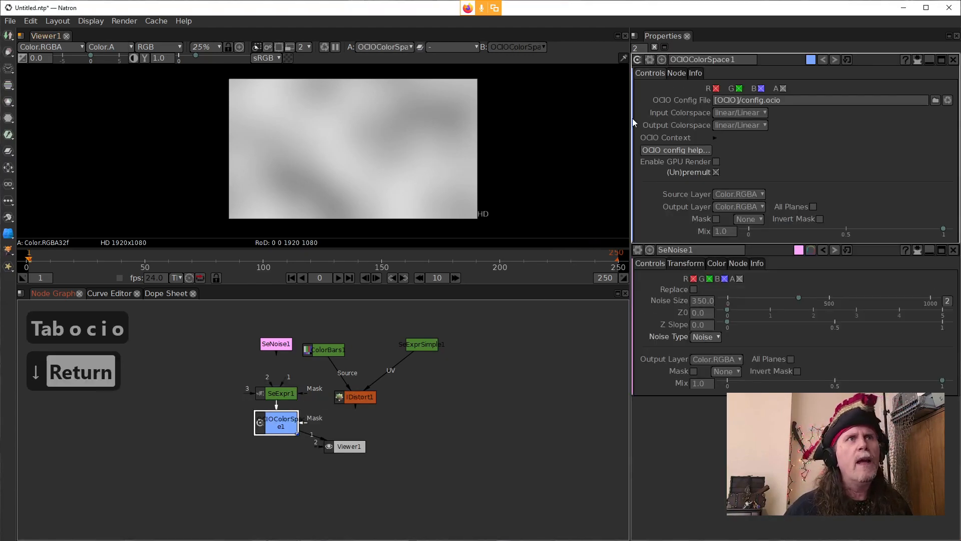
pyautogui.click(755, 112)
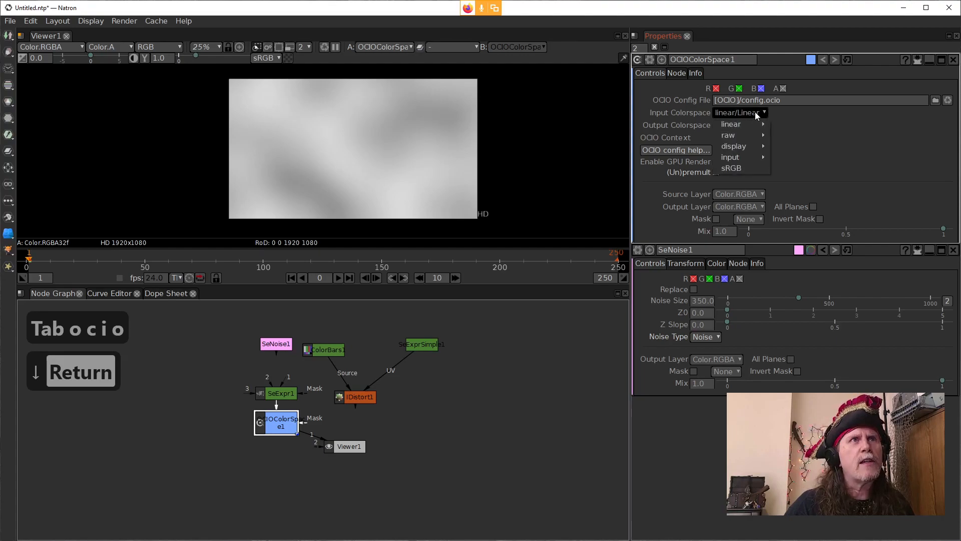
pyautogui.click(755, 167)
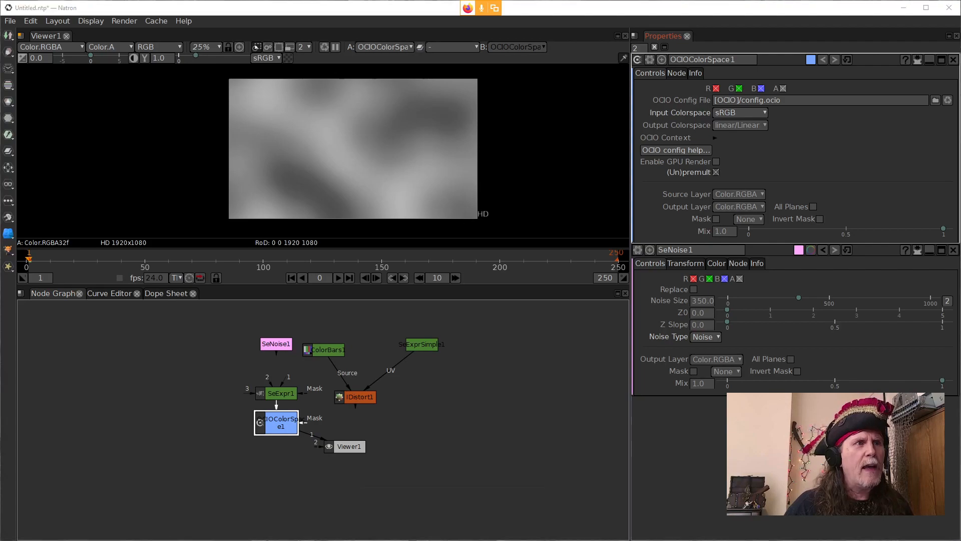
# Step: Switch to the Expression Editor, move its window clear of the viewer image, and load directionalStreaks.se from the Grunge samples
pyautogui.click(514, 528)
pyautogui.moveTo(476, 223); pyautogui.dragTo(672, 136)
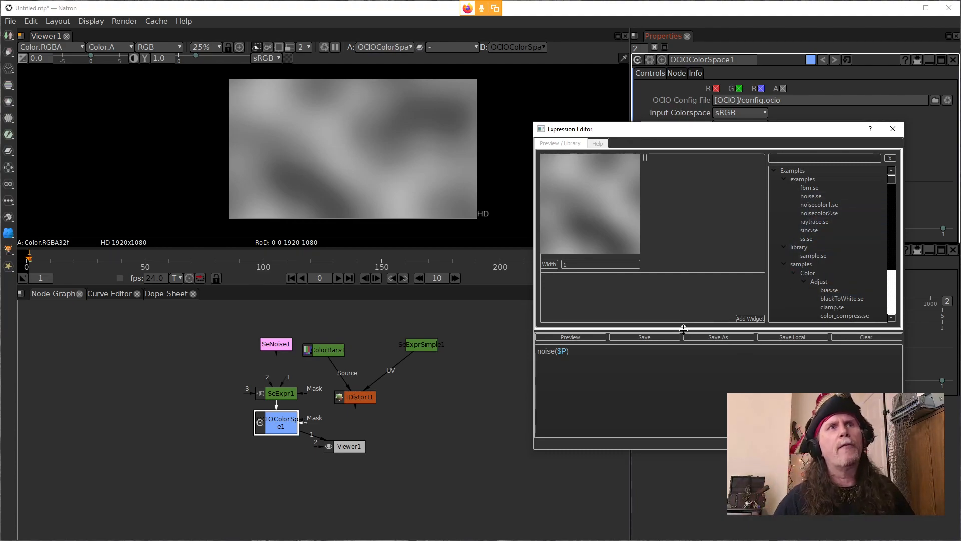
pyautogui.scroll(-1, 810, 239)
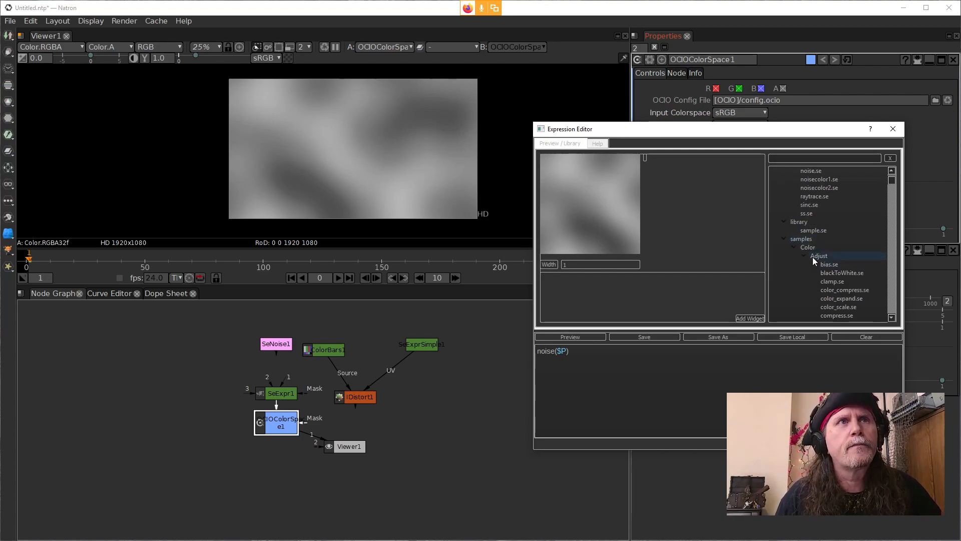
pyautogui.scroll(-3, 830, 281)
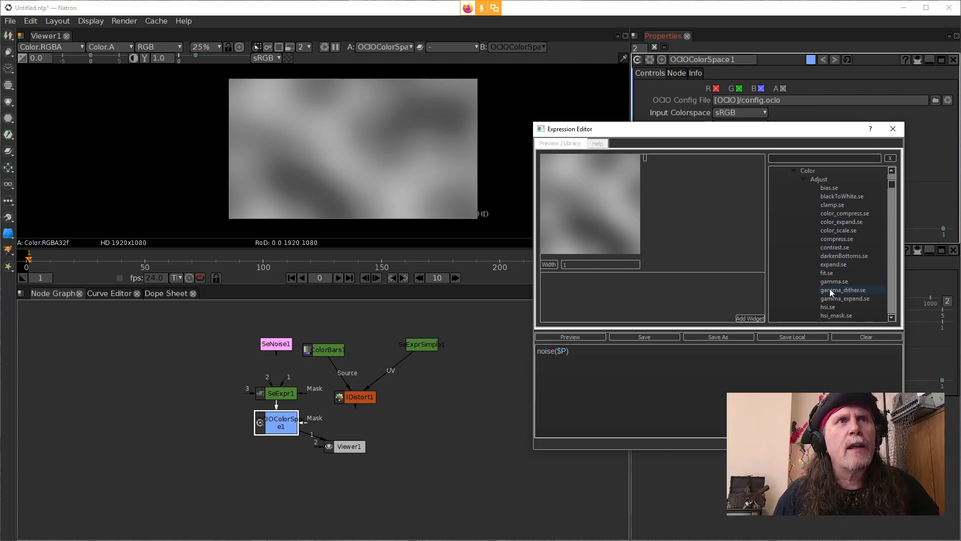
pyautogui.scroll(-5, 810, 242)
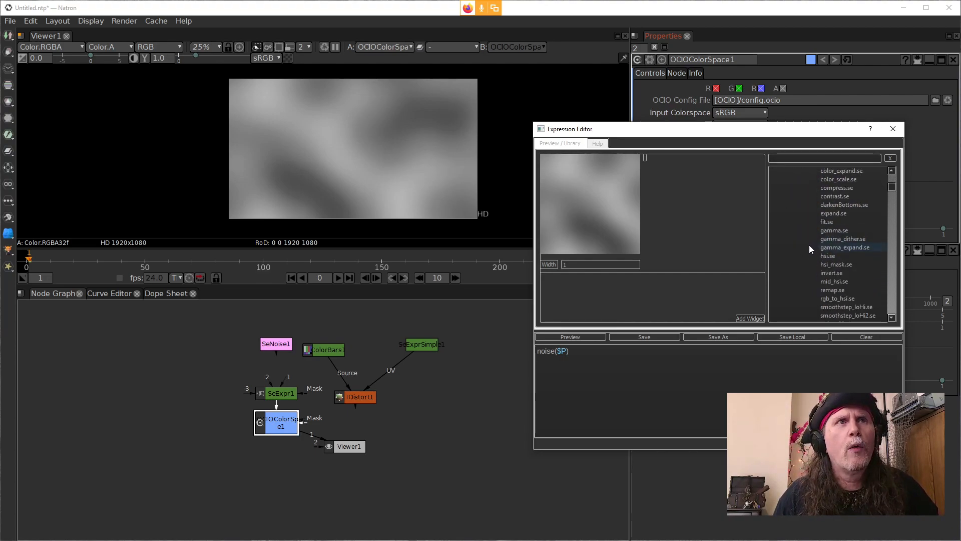
pyautogui.scroll(-5, 808, 249)
pyautogui.scroll(6, 806, 250)
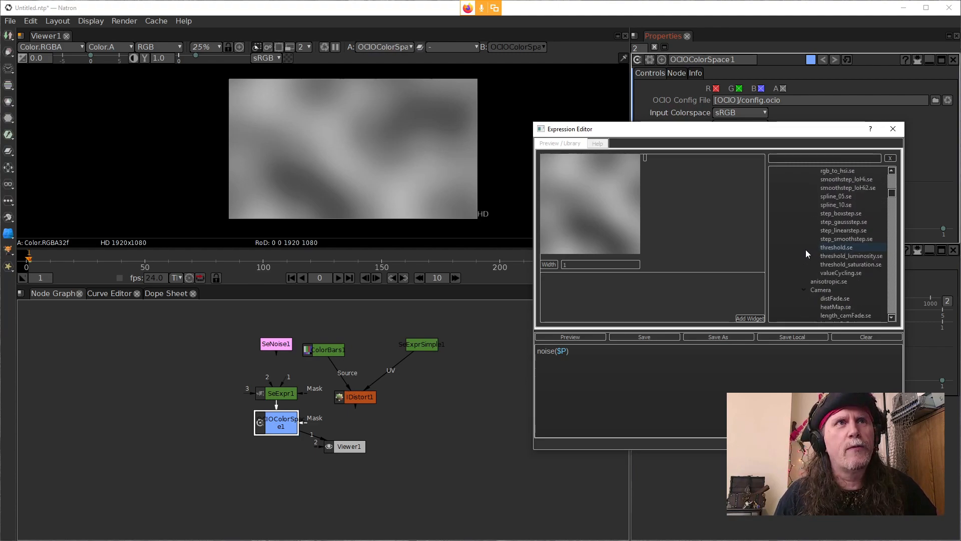
pyautogui.scroll(-5, 805, 249)
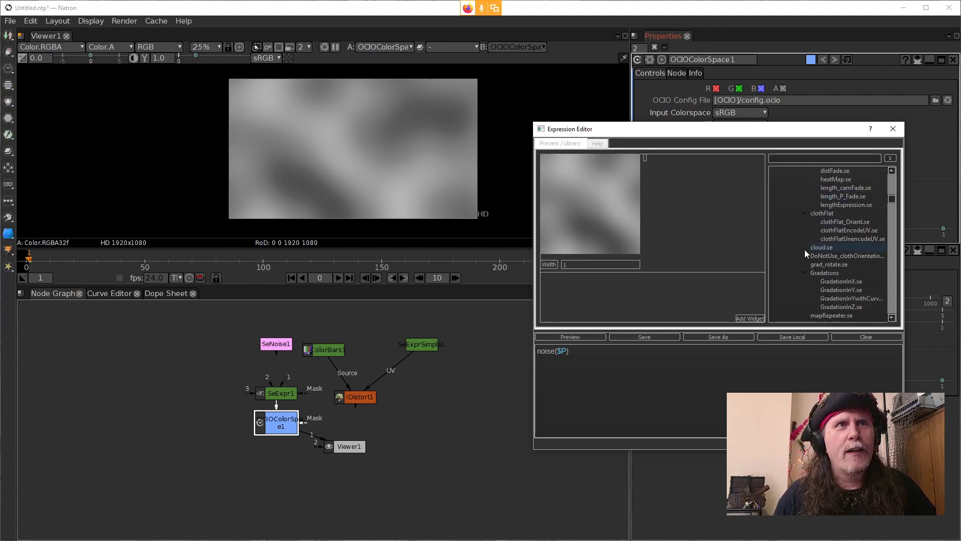
pyautogui.scroll(-4, 804, 249)
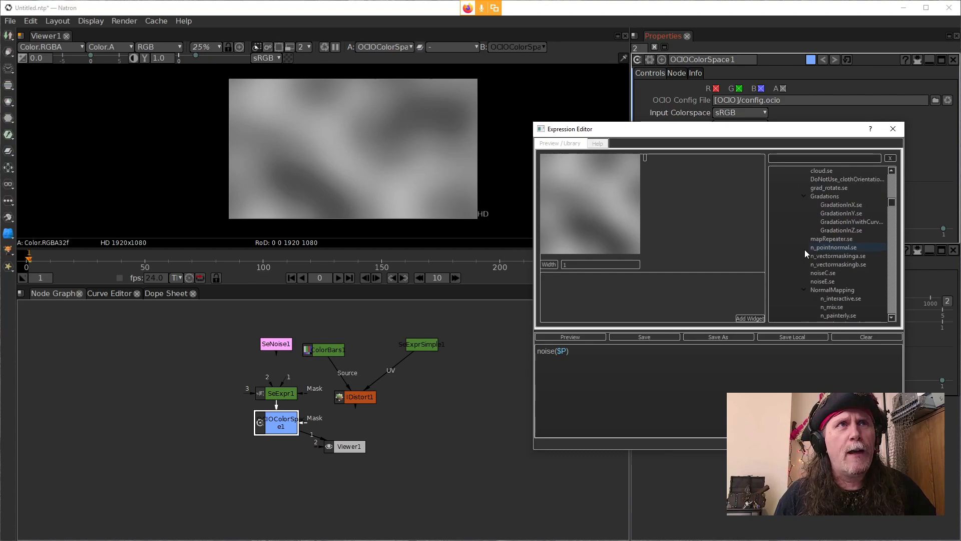
pyautogui.scroll(-6, 804, 250)
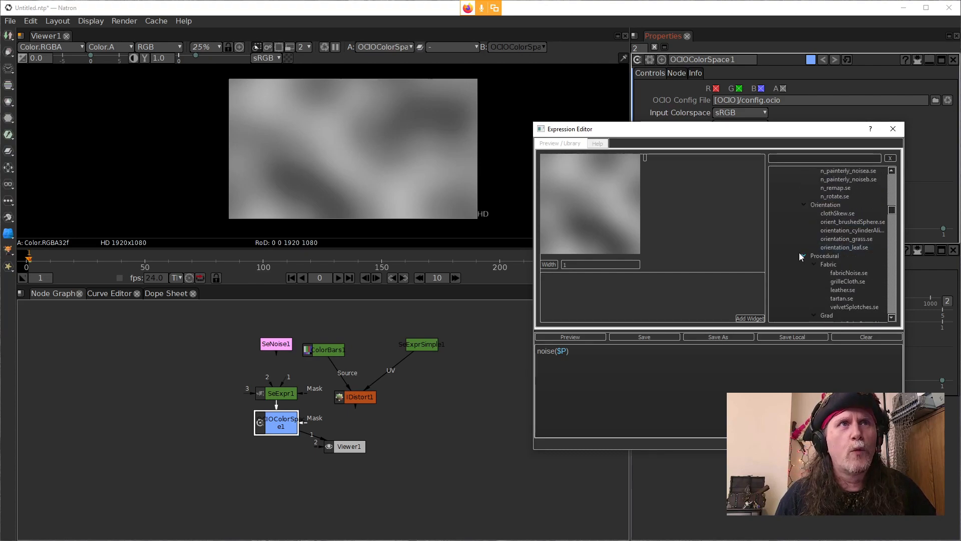
pyautogui.scroll(-2, 798, 253)
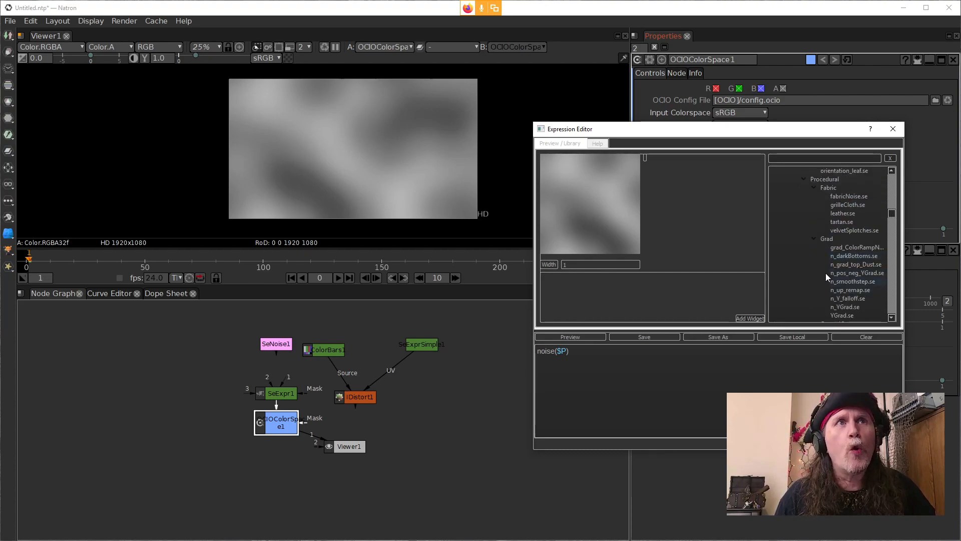
pyautogui.scroll(-3, 810, 264)
pyautogui.scroll(-1, 812, 272)
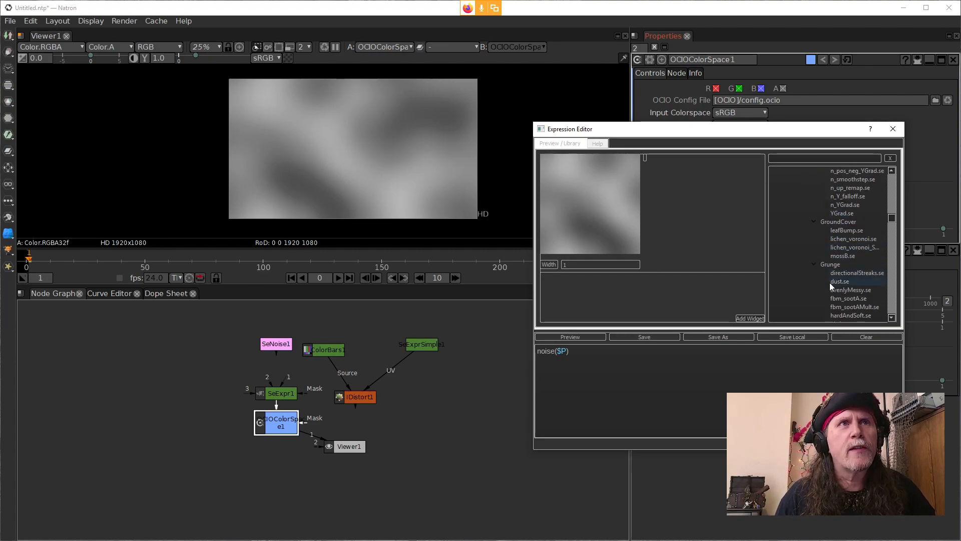
pyautogui.click(839, 273)
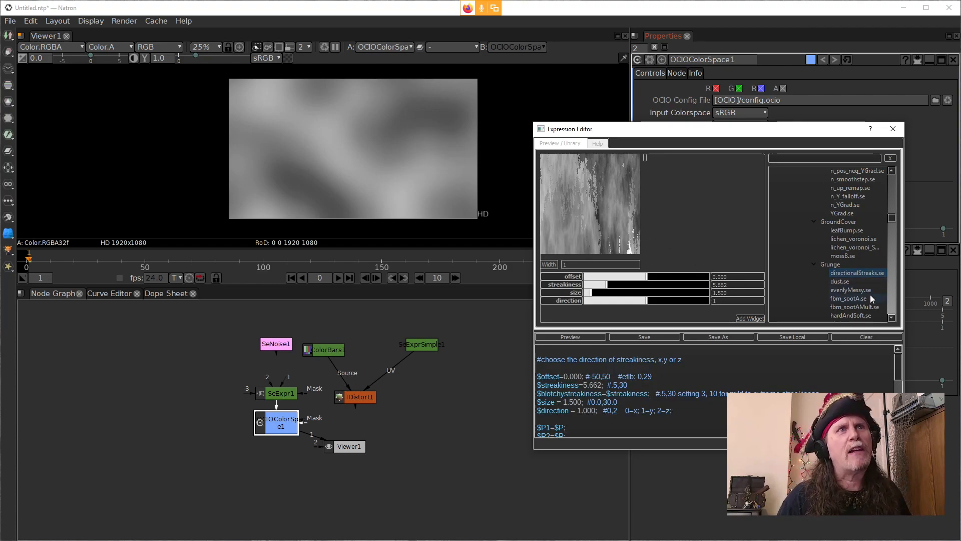
# Step: Copy the entire directionalStreaks expression from the Expression Editor
pyautogui.click(660, 419)
pyautogui.scroll(-3, 660, 419)
pyautogui.scroll(-3, 658, 419)
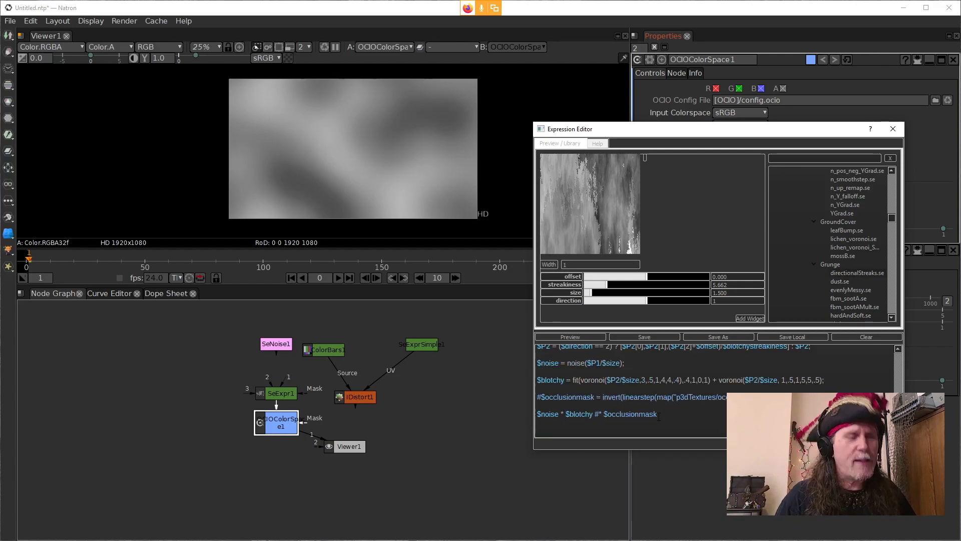
pyautogui.hotkey('ctrl', 'a')
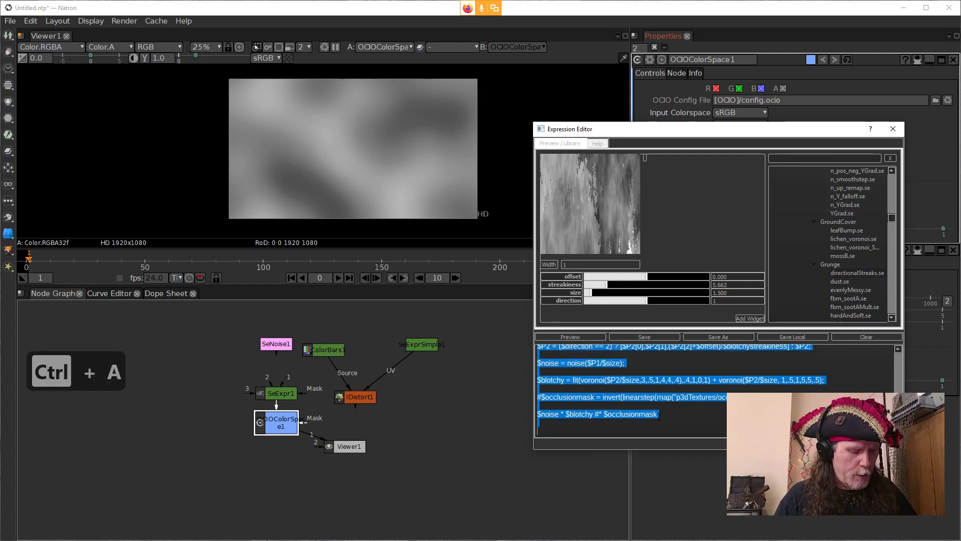
pyautogui.hotkey('ctrl', 'c')
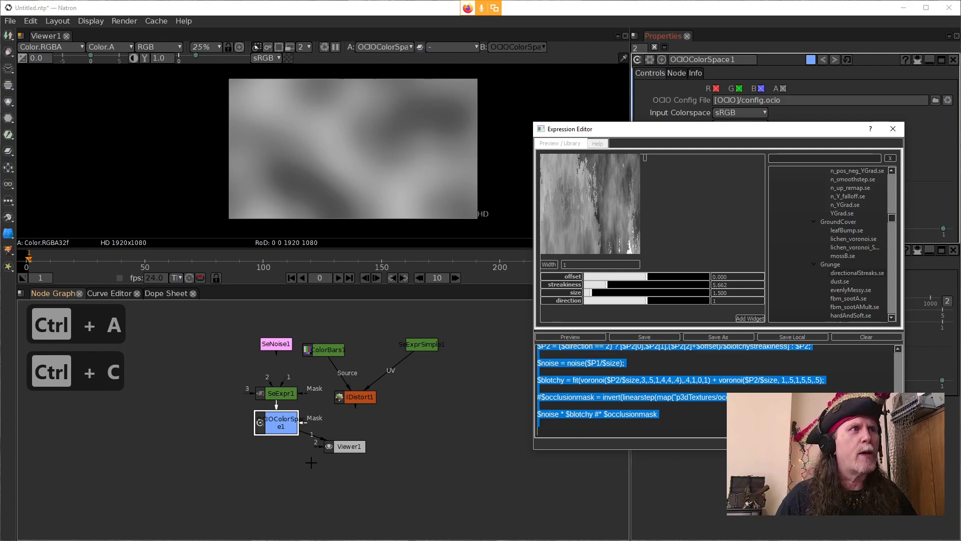
# Step: In Natron, open SeExpr1's properties and add blank lines and a # comment divider of dashes below the P line of the RGB script
pyautogui.doubleClick(282, 393)
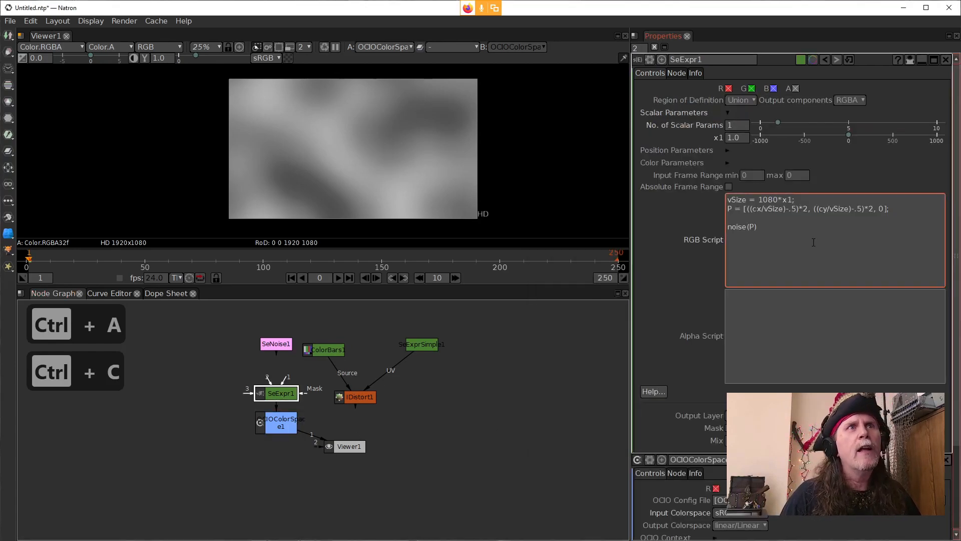
pyautogui.click(773, 216)
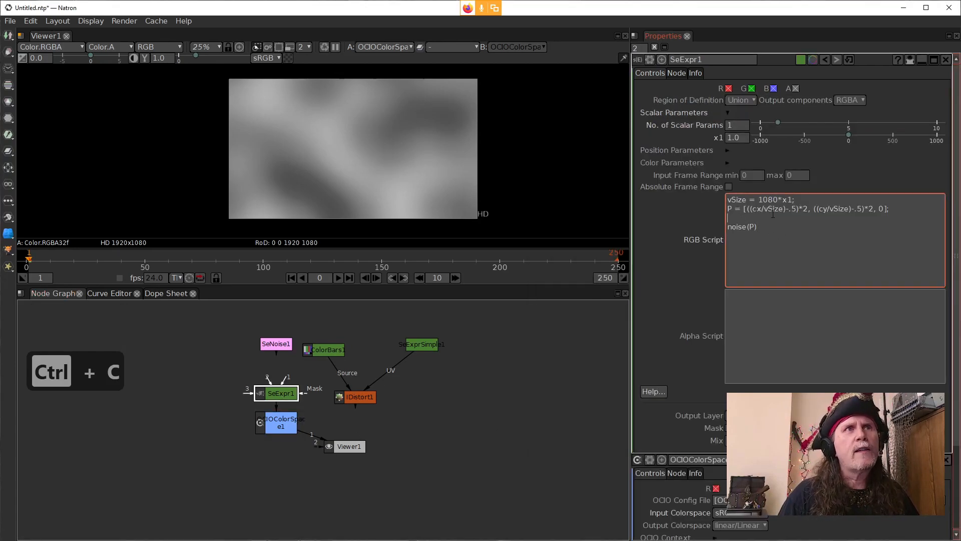
pyautogui.hotkey('shift', 'Return')
pyautogui.hotkey('shift', 'Return')
pyautogui.press('Up')
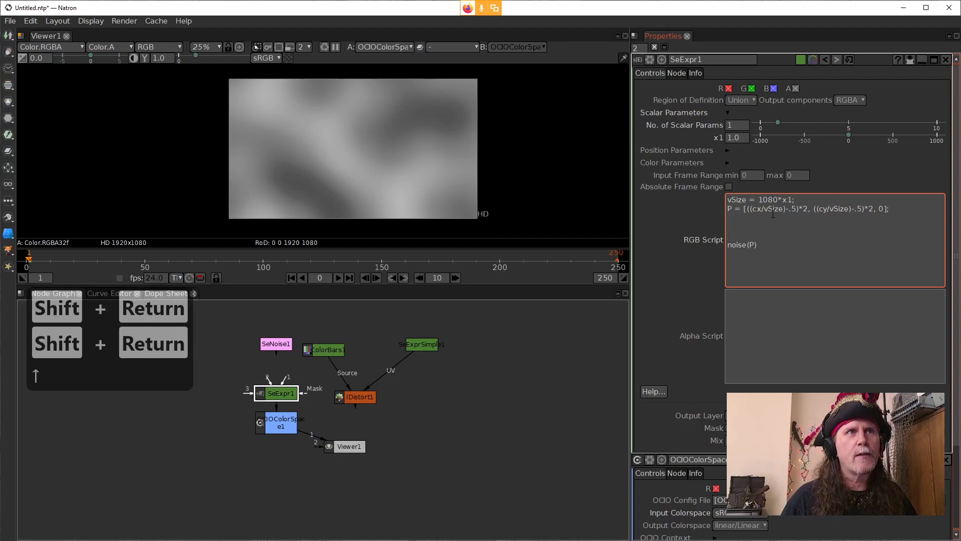
pyautogui.press('Up')
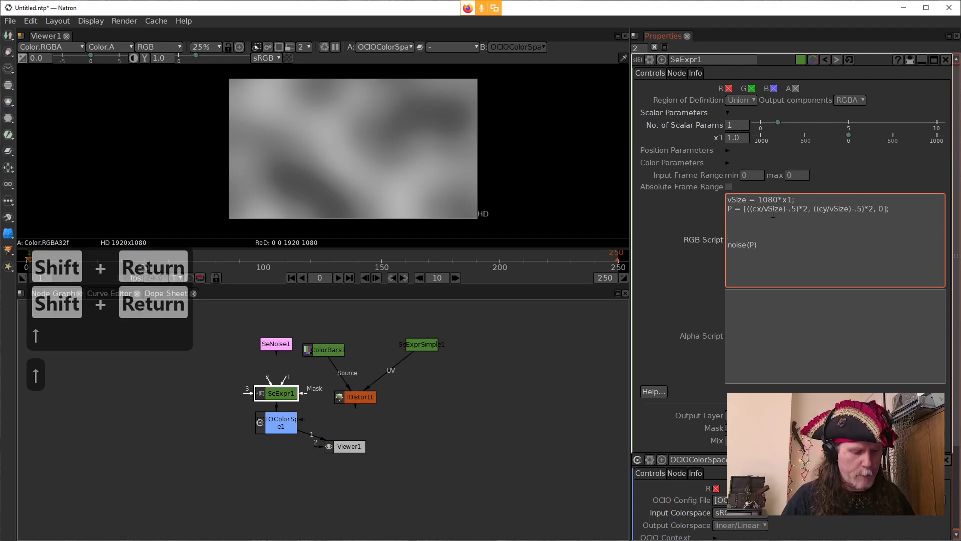
pyautogui.write('#-------')
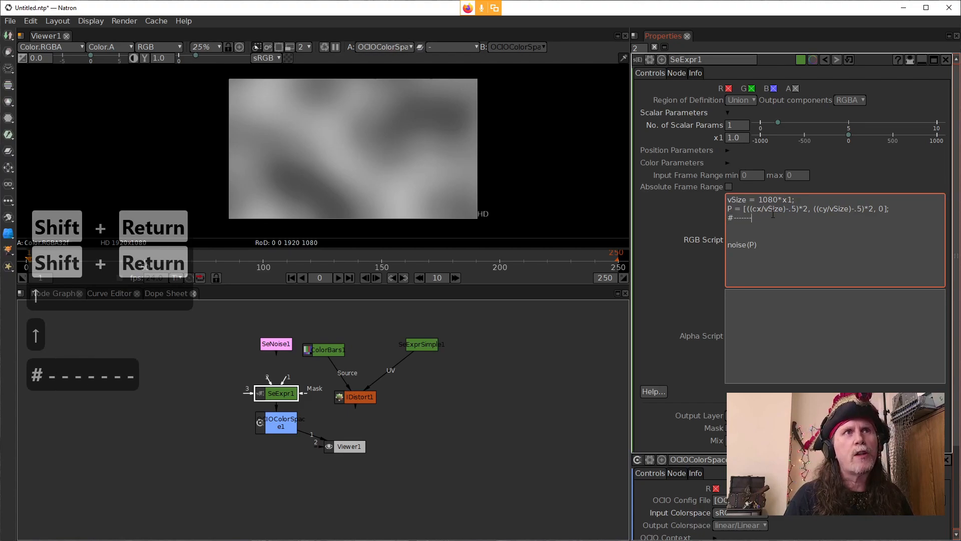
pyautogui.write('-----------------------------------------------------')
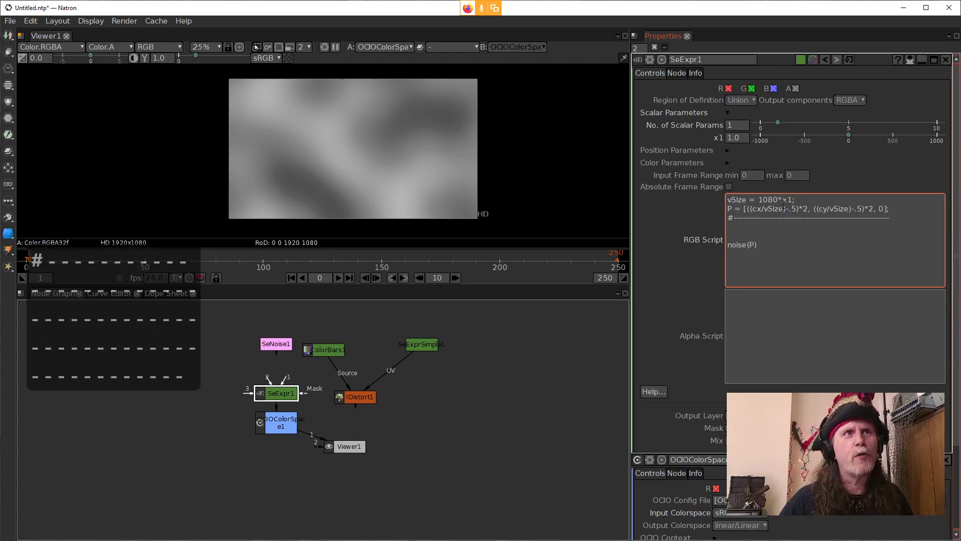
# Step: Replace noise(P) in SeExpr1's RGB script with the copied directionalStreaks expression and apply the script
pyautogui.moveTo(740, 236); pyautogui.dragTo(758, 245)
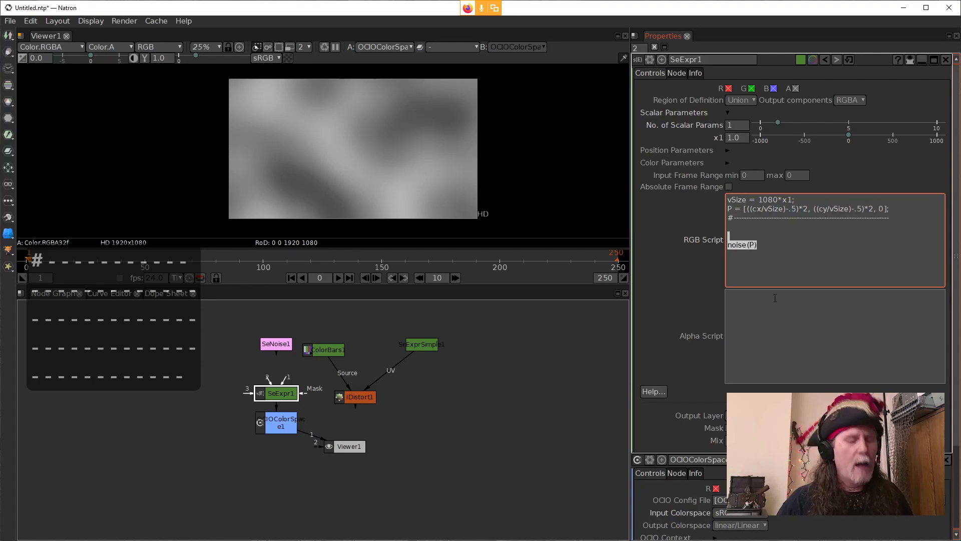
pyautogui.hotkey('ctrl', 'v')
pyautogui.scroll(10, 777, 273)
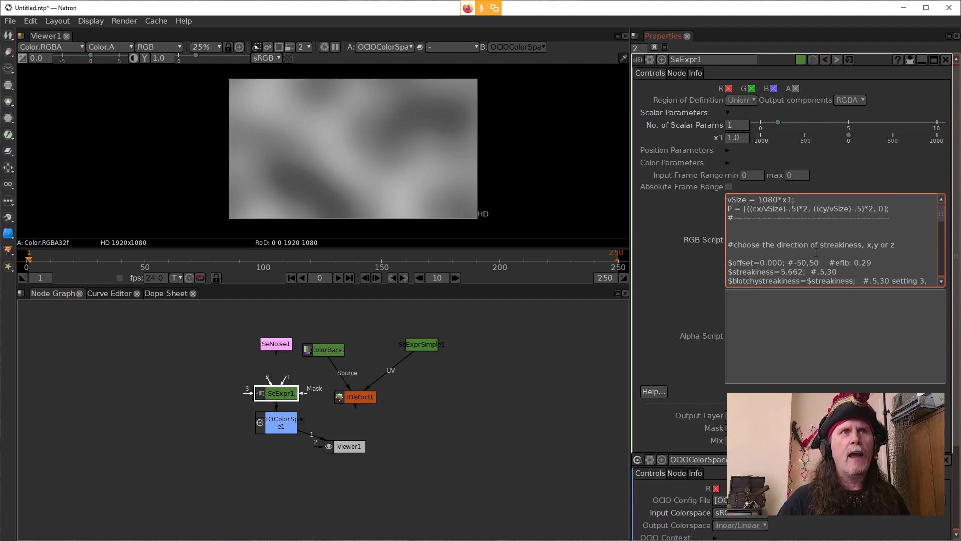
pyautogui.click(685, 256)
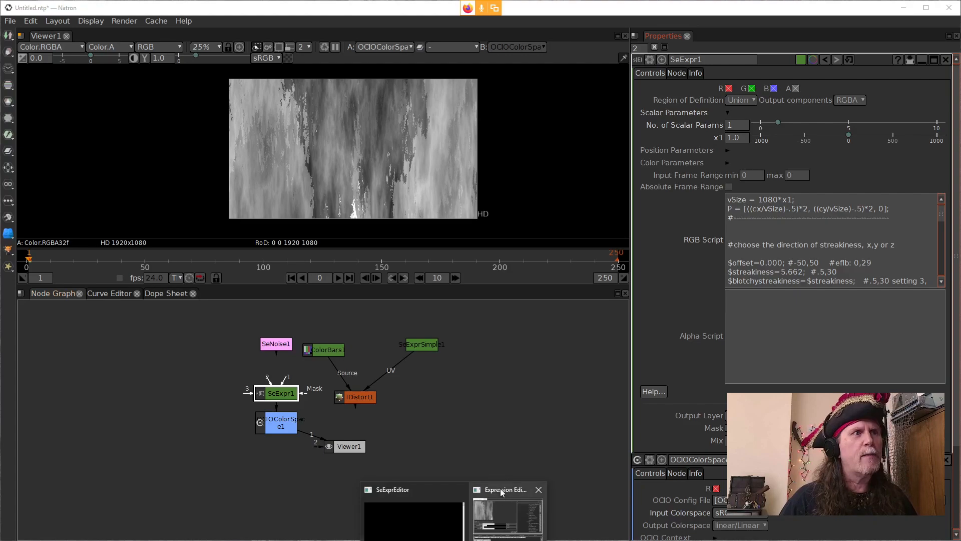
# Step: Compare the Expression Editor's streak preview with Natron's viewer and examine x1 in the vSize line of the RGB script
pyautogui.click(503, 510)
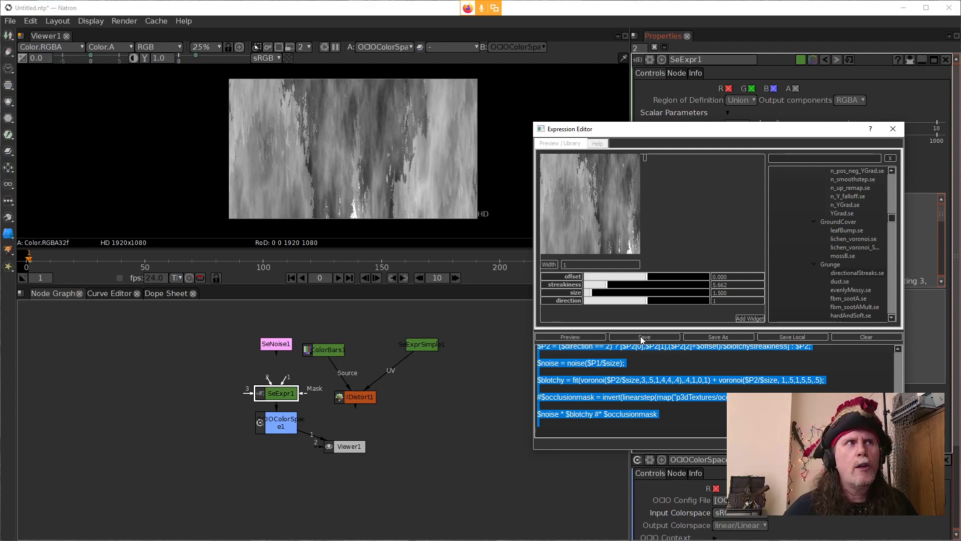
pyautogui.click(426, 400)
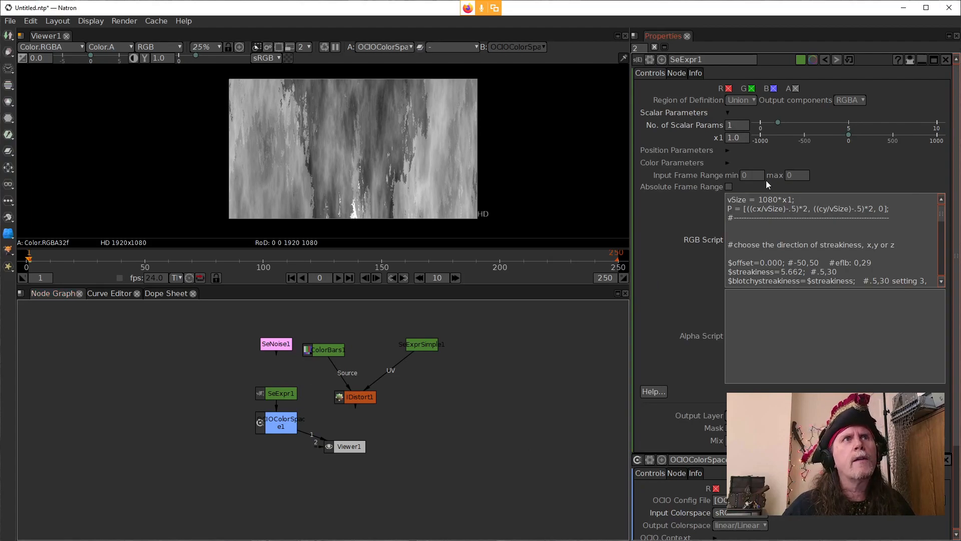
pyautogui.click(774, 210)
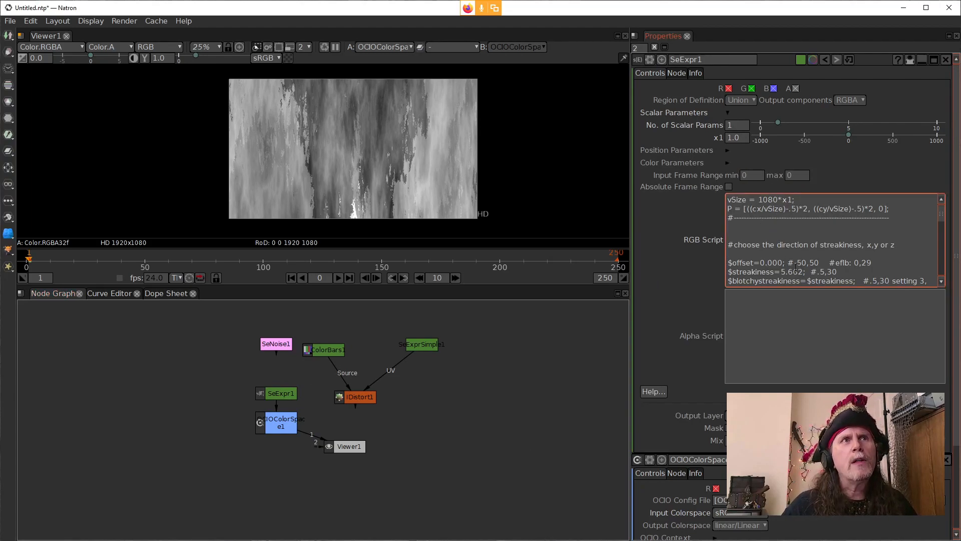
pyautogui.moveTo(770, 207); pyautogui.dragTo(758, 206)
pyautogui.doubleClick(788, 200)
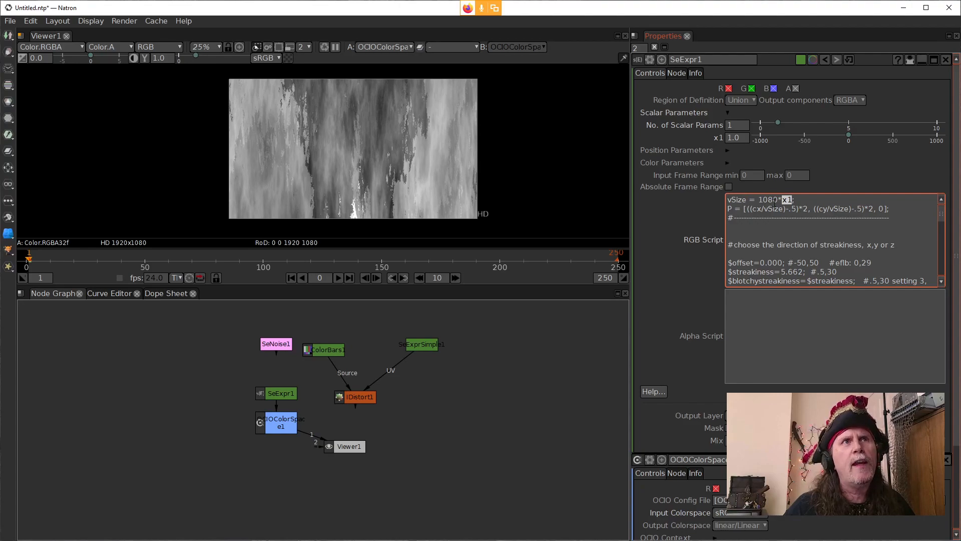
pyautogui.click(788, 199)
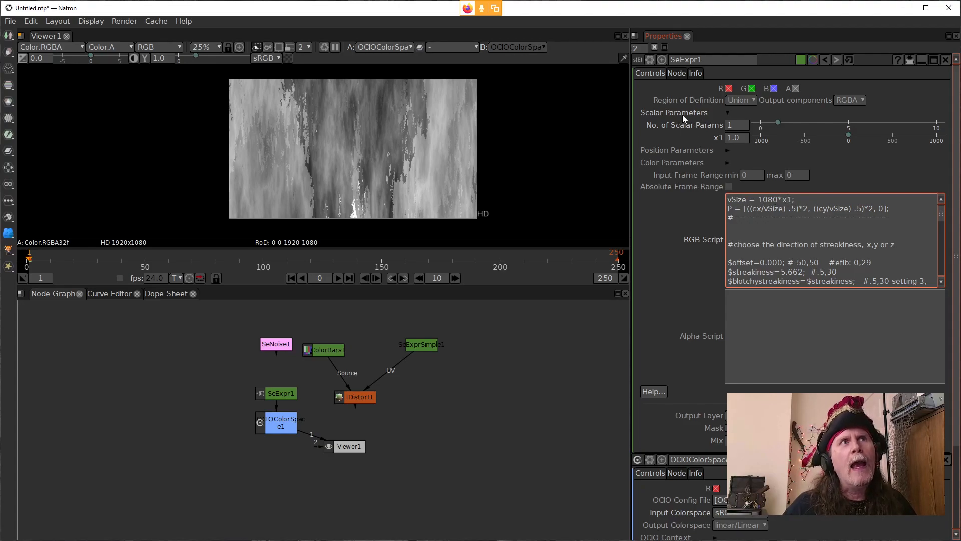
# Step: Expand SeExpr1's Position and Color parameters and set the number of scalar parameters to 6
pyautogui.click(727, 152)
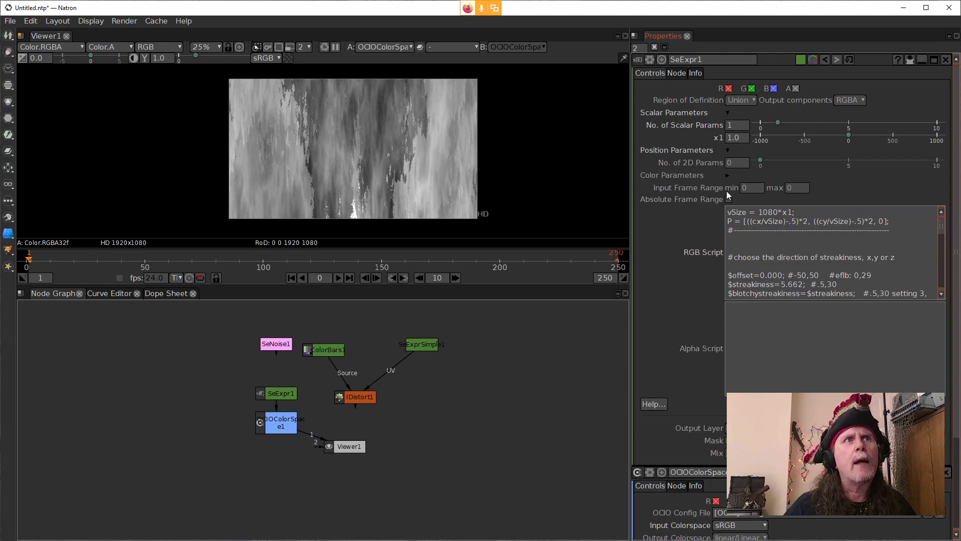
pyautogui.click(727, 175)
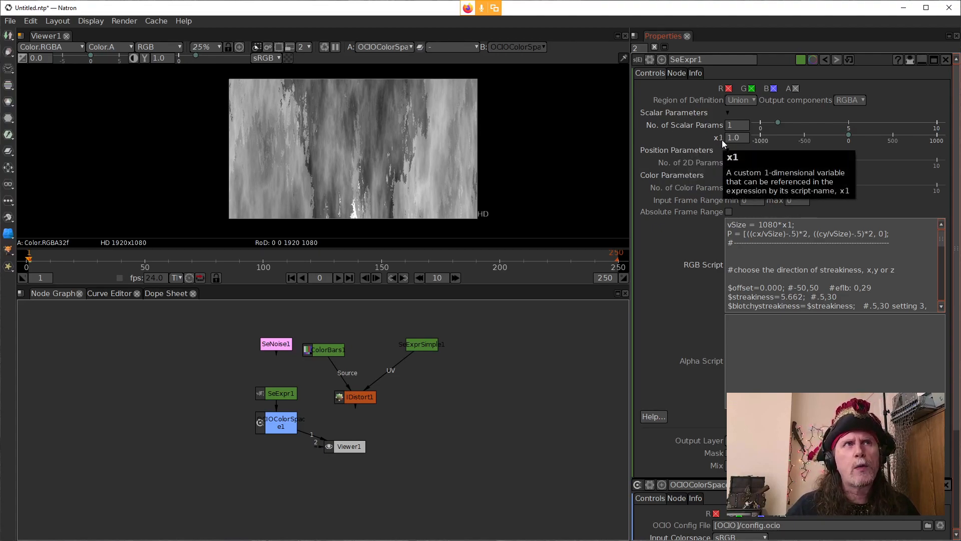
pyautogui.click(732, 125)
pyautogui.write('2')
pyautogui.press('Return')
pyautogui.write('6')
pyautogui.press('Return')
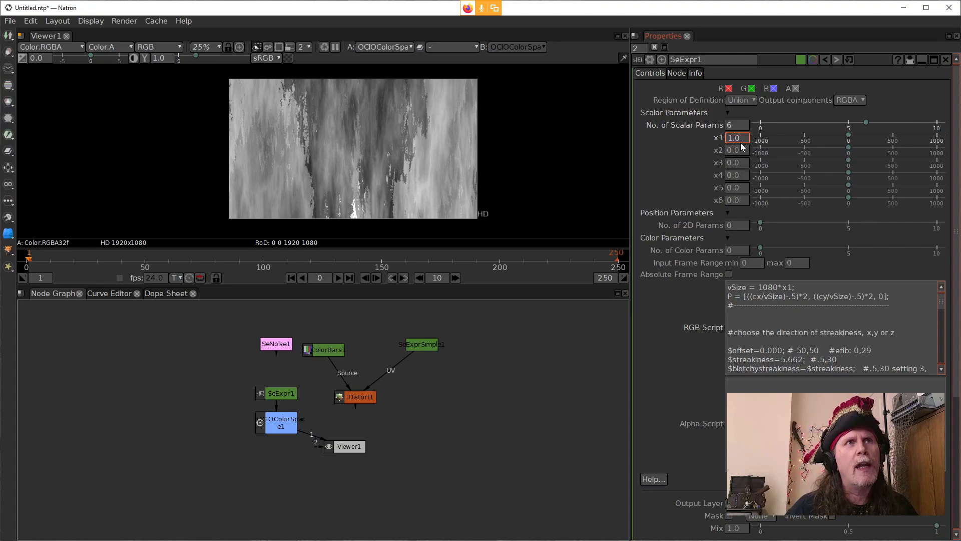
# Step: Vary SeExpr1's x1 value below and above 1 to rescale the streak pattern
pyautogui.scroll(-1, 737, 140)
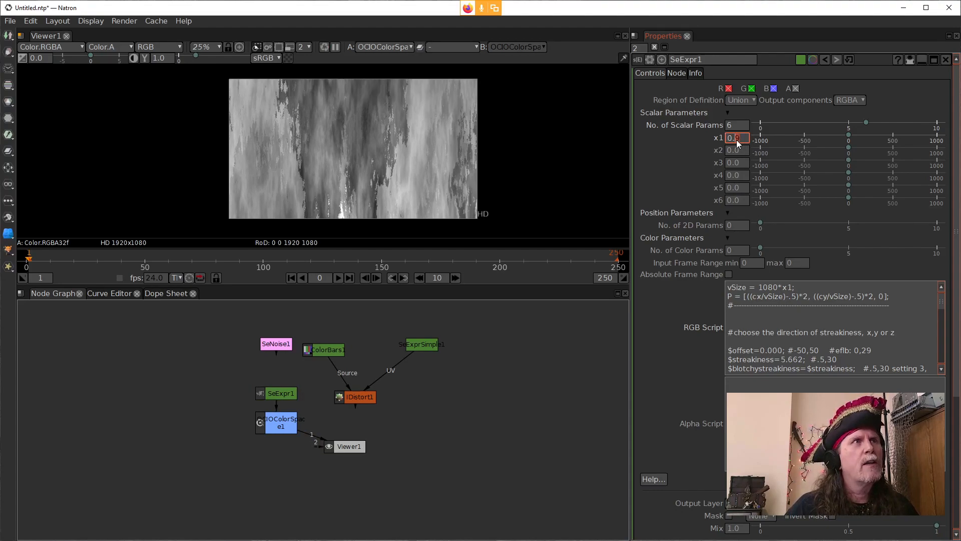
pyautogui.scroll(-1, 737, 140)
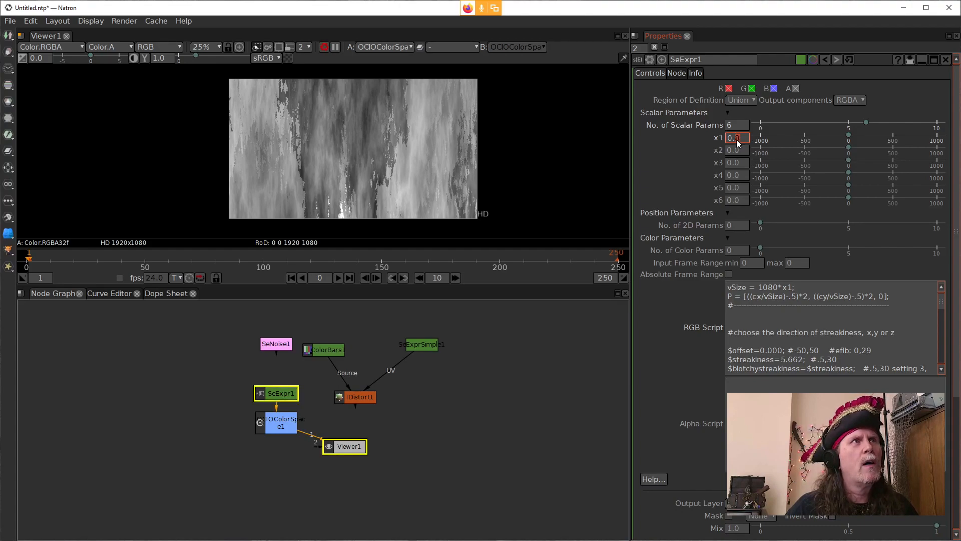
pyautogui.scroll(-2, 737, 139)
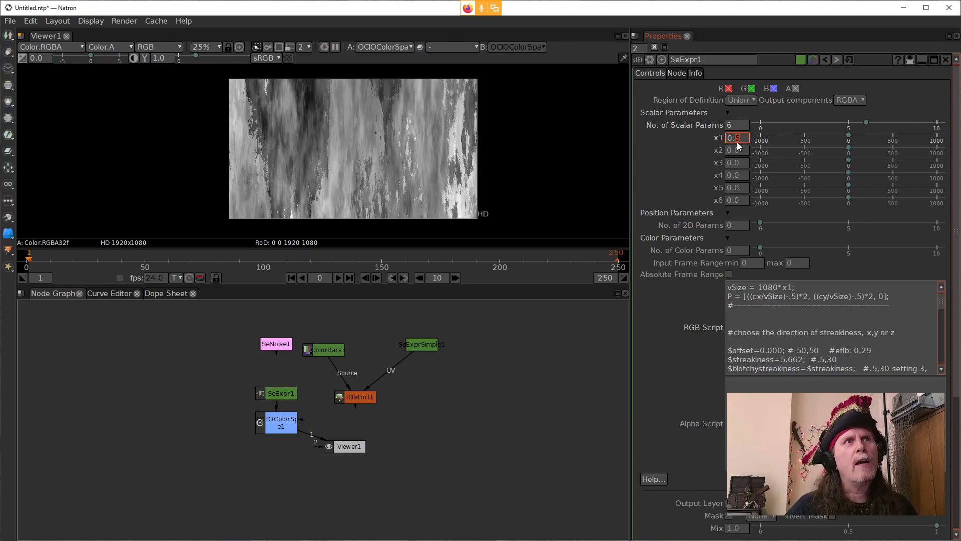
pyautogui.scroll(4, 736, 143)
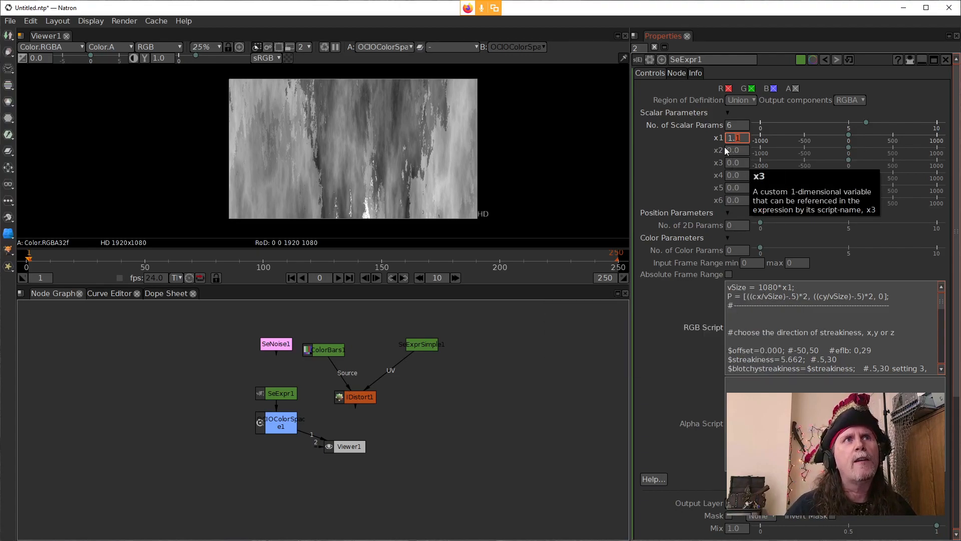
# Step: Reduce SeExpr1's number of scalar parameters to 1
pyautogui.click(731, 227)
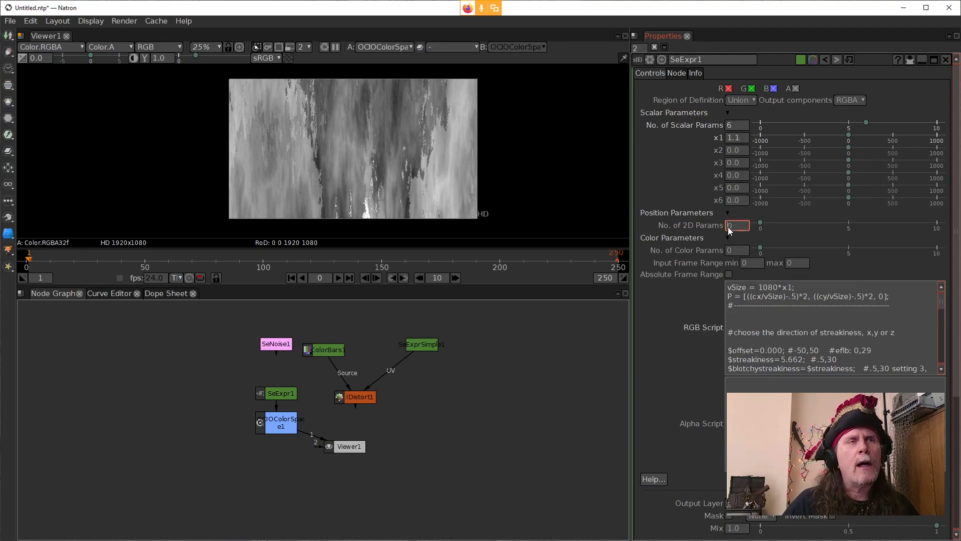
pyautogui.click(730, 128)
pyautogui.scroll(-1, 729, 129)
pyautogui.scroll(-1, 730, 131)
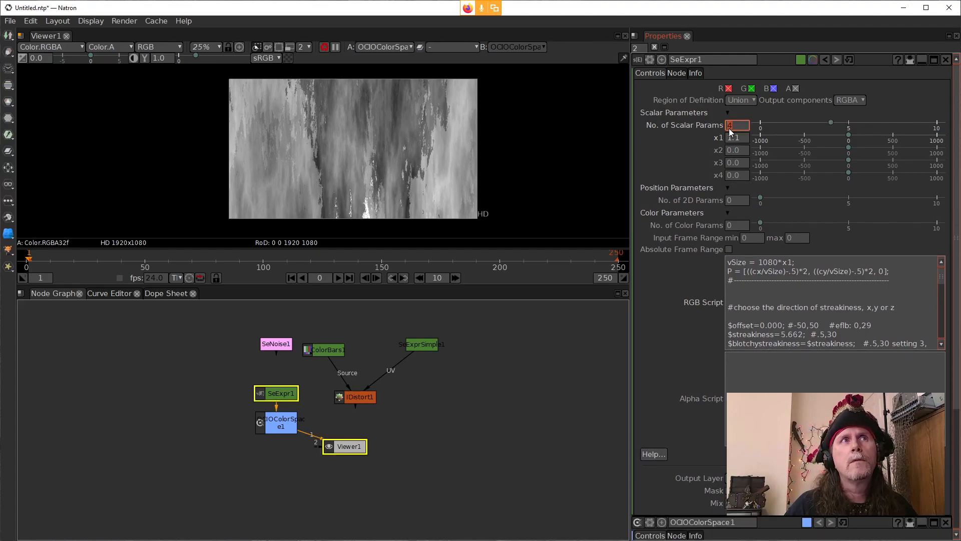
pyautogui.scroll(-1, 730, 132)
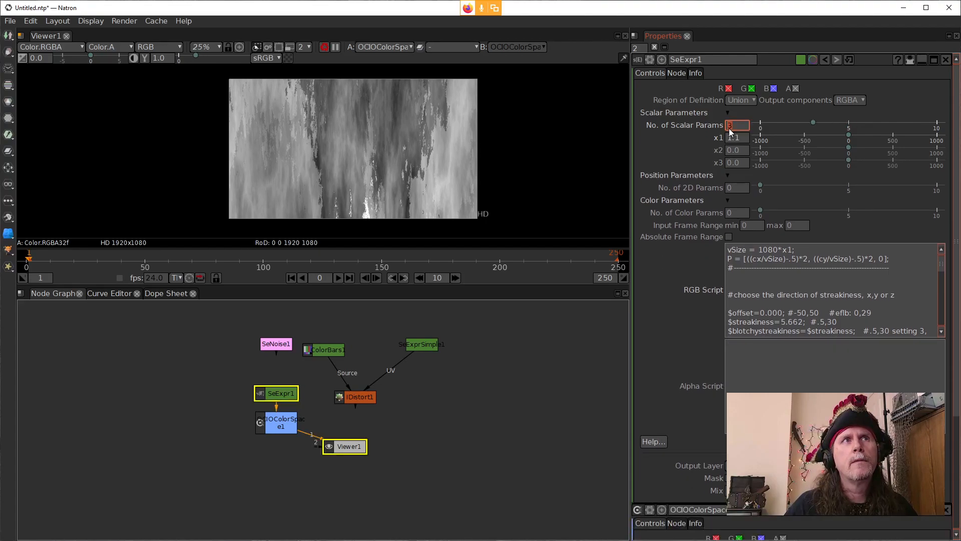
pyautogui.scroll(-1, 730, 132)
pyautogui.scroll(-1, 730, 132)
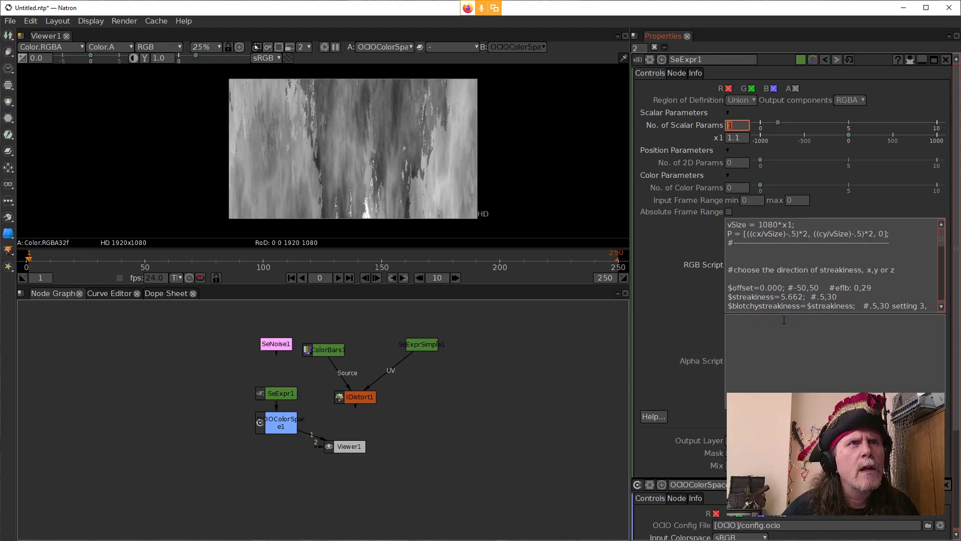
# Step: Select the $streakiness value in the RGB script and set the number of scalar parameters to 2
pyautogui.click(786, 297)
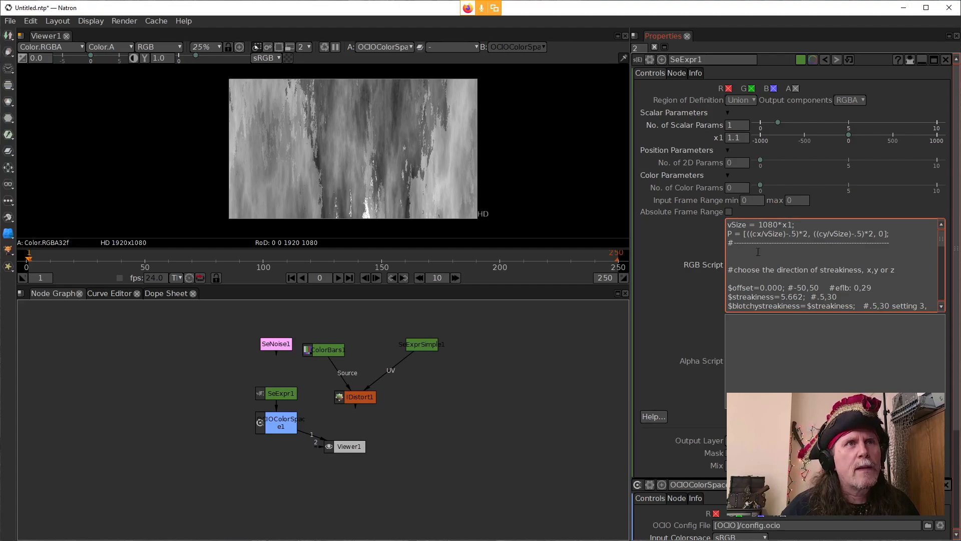
pyautogui.moveTo(803, 297); pyautogui.dragTo(784, 297)
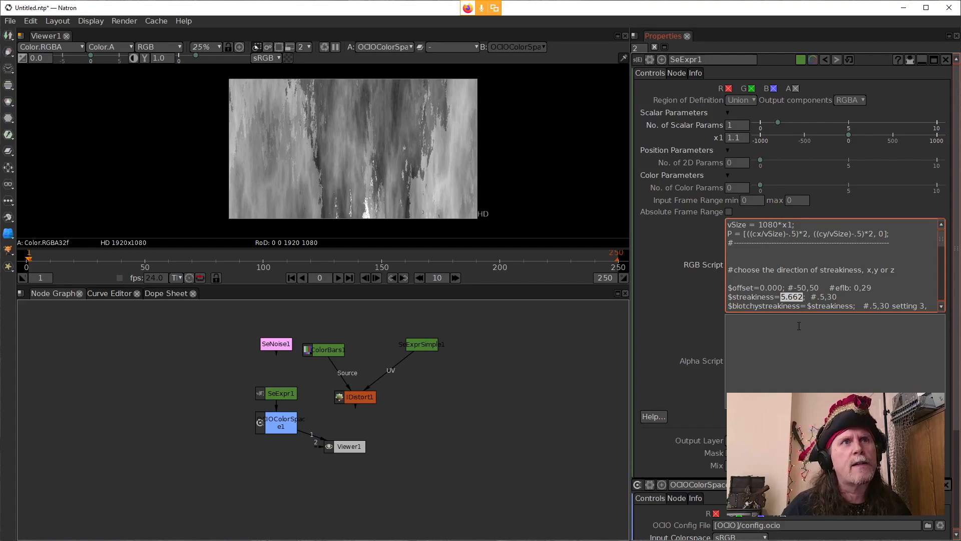
pyautogui.click(729, 126)
pyautogui.scroll(1, 729, 126)
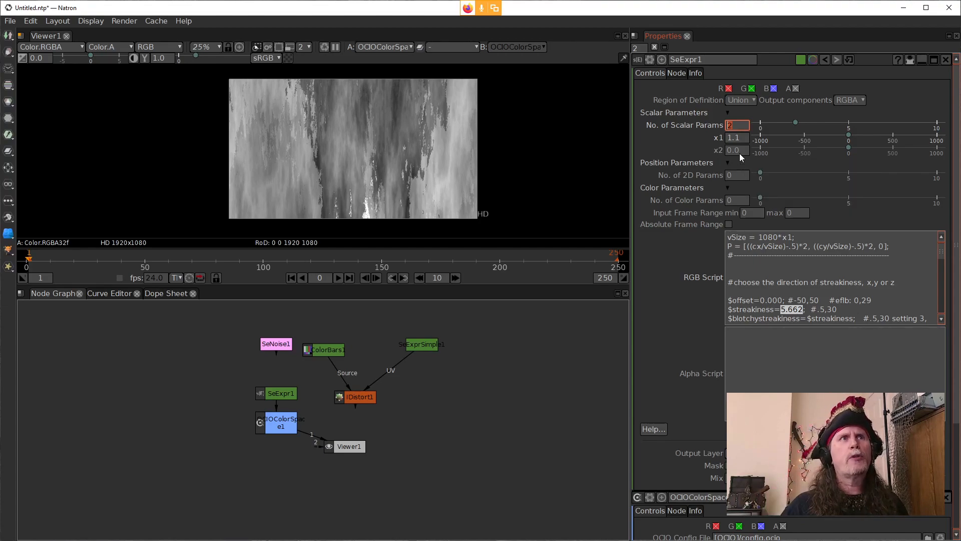
# Step: Try to paste the $streakiness value from the RGB script into x2
pyautogui.click(743, 151)
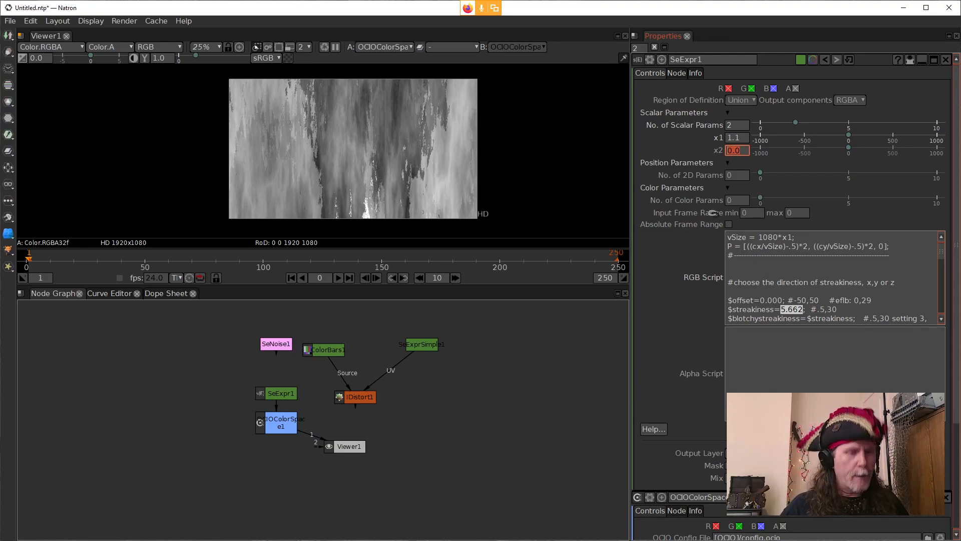
pyautogui.hotkey('ctrl', 'v')
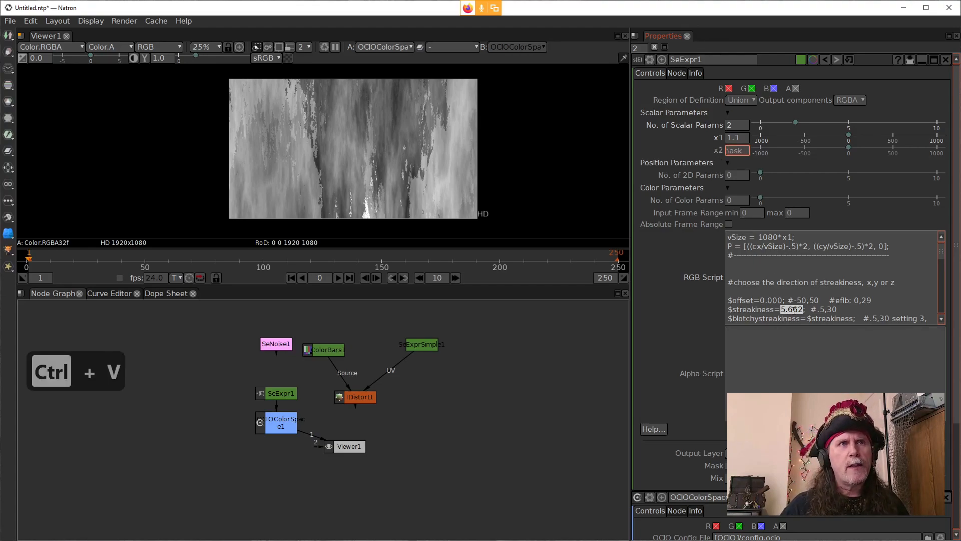
pyautogui.rightClick(794, 309)
pyautogui.moveTo(815, 335)
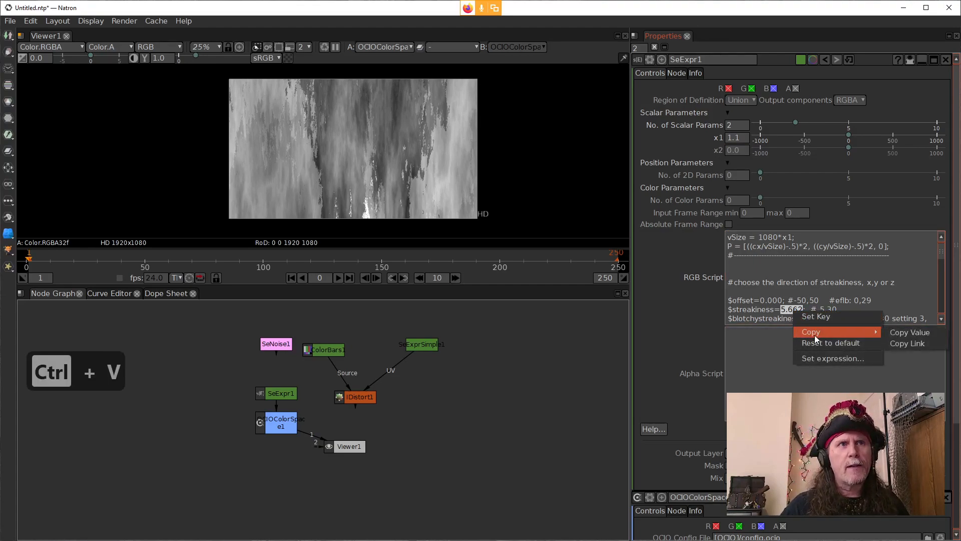
# Step: Try to paste the $streakiness value into x1, and clear the pasted text from the field
pyautogui.click(741, 139)
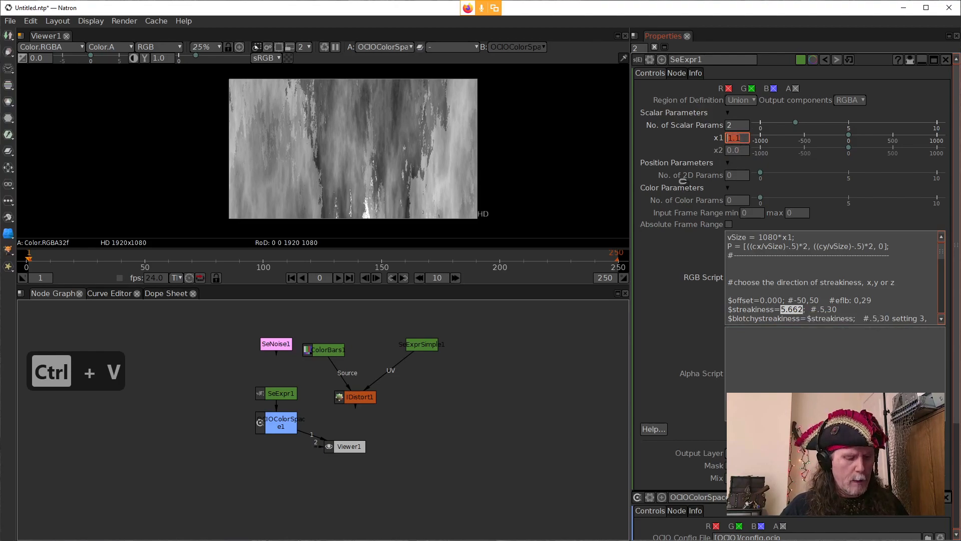
pyautogui.hotkey('ctrl', 'v')
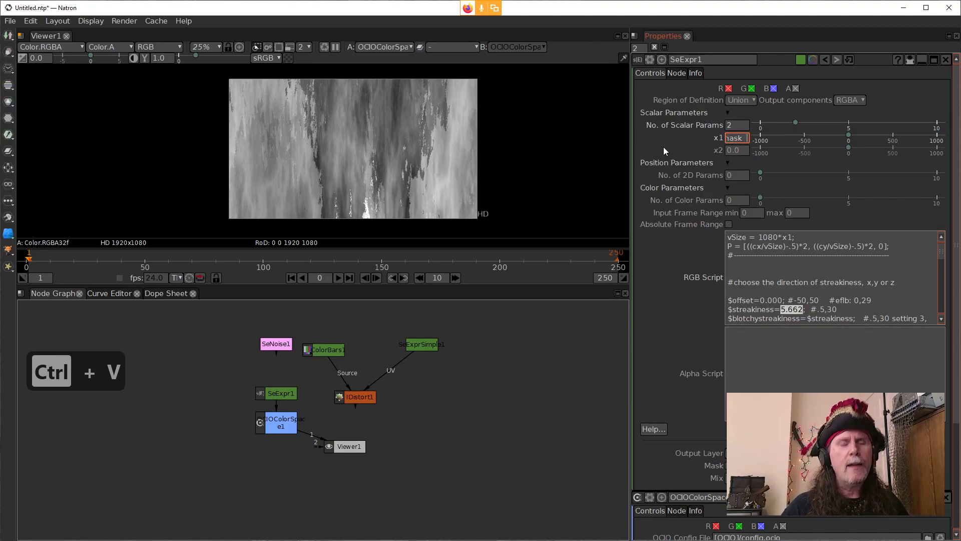
pyautogui.press('BackSpace')
pyautogui.press('BackSpace')
pyautogui.press('BackSpace')
pyautogui.press('BackSpace')
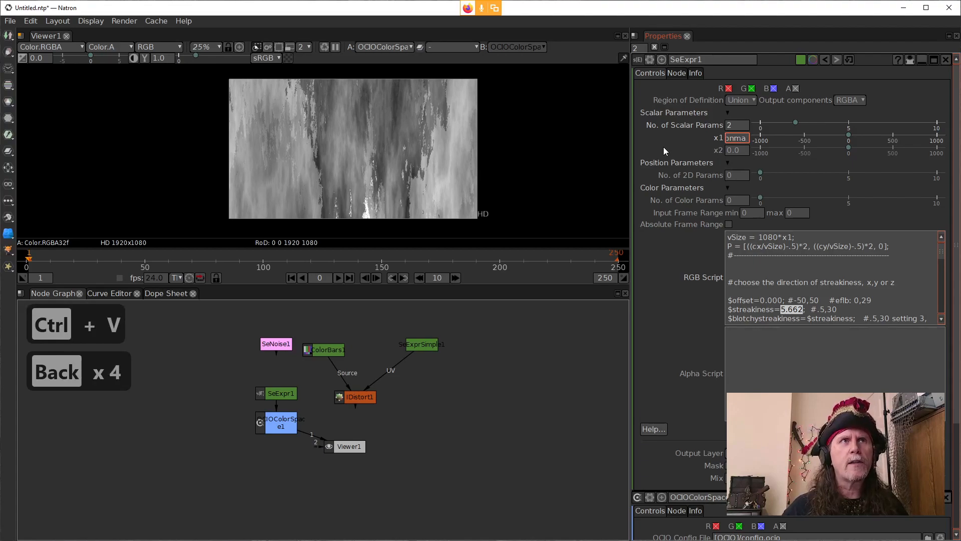
pyautogui.press('BackSpace')
pyautogui.press('BackSpace')
pyautogui.press('BackSpace')
pyautogui.press('BackSpace')
pyautogui.press('BackSpace')
pyautogui.press('BackSpace')
pyautogui.press('BackSpace')
pyautogui.press('BackSpace')
pyautogui.press('BackSpace')
pyautogui.press('BackSpace')
pyautogui.press('BackSpace')
pyautogui.press('BackSpace')
pyautogui.press('BackSpace')
pyautogui.press('BackSpace')
pyautogui.press('BackSpace')
pyautogui.press('BackSpace')
pyautogui.press('BackSpace')
pyautogui.press('BackSpace')
pyautogui.press('BackSpace')
pyautogui.press('BackSpace')
pyautogui.press('BackSpace')
pyautogui.press('BackSpace')
pyautogui.press('BackSpace')
pyautogui.press('BackSpace')
pyautogui.press('BackSpace')
pyautogui.press('BackSpace')
pyautogui.press('BackSpace')
pyautogui.press('BackSpace')
pyautogui.press('BackSpace')
pyautogui.press('BackSpace')
pyautogui.press('BackSpace')
pyautogui.press('BackSpace')
pyautogui.press('BackSpace')
pyautogui.press('BackSpace')
pyautogui.press('BackSpace')
pyautogui.press('BackSpace')
pyautogui.press('BackSpace')
pyautogui.press('BackSpace')
pyautogui.press('BackSpace')
pyautogui.press('BackSpace')
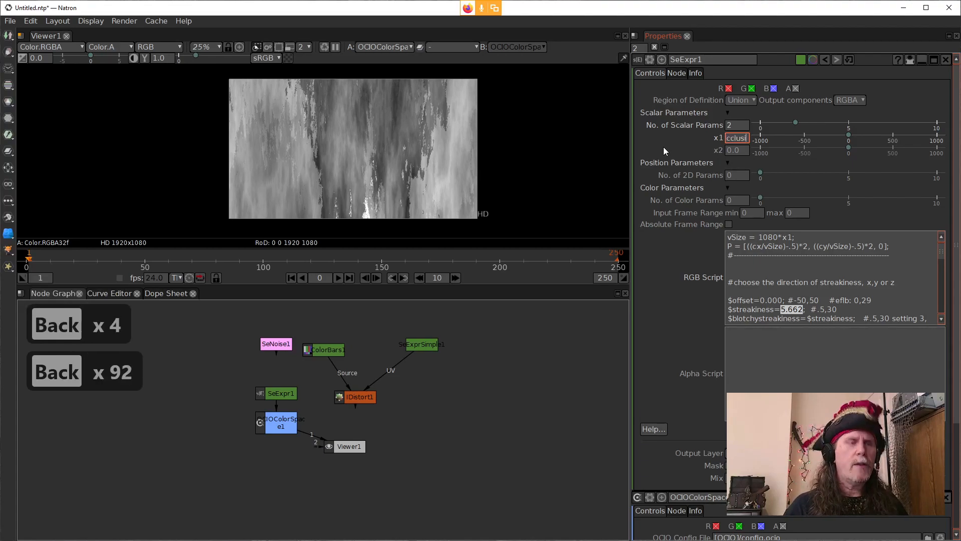
pyautogui.hotkey('ctrl', 'a')
pyautogui.press('Delete')
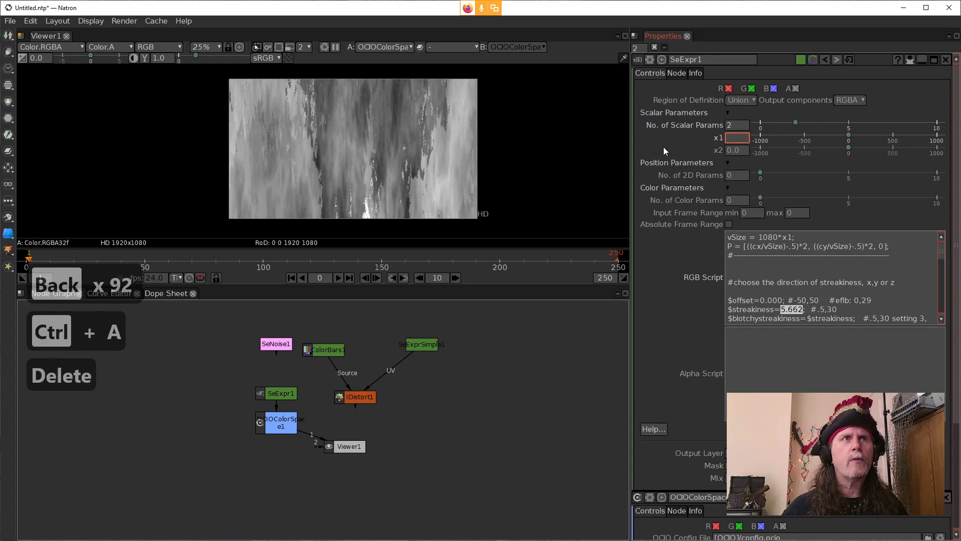
# Step: Set x1 to 5.662, matching the $streakiness value in the RGB script
pyautogui.write('5.')
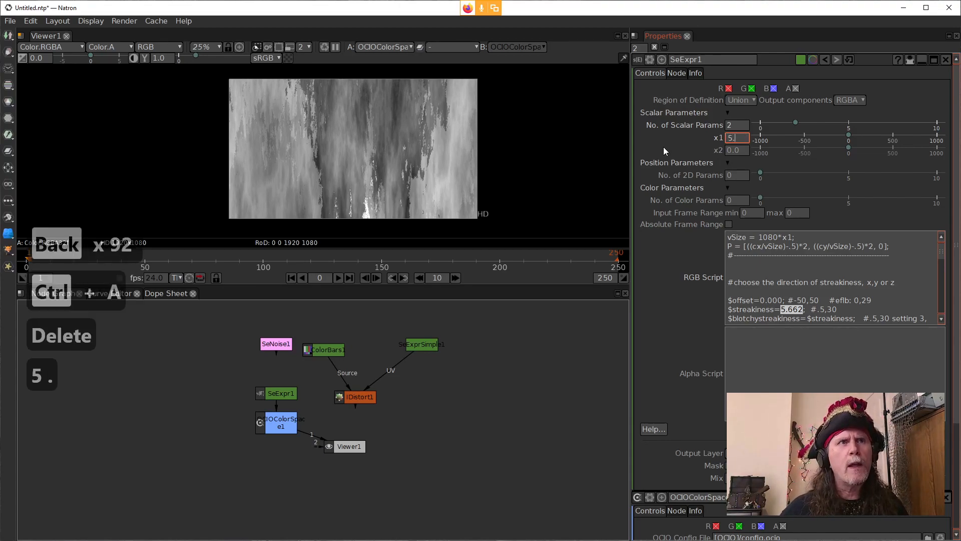
pyautogui.write('662')
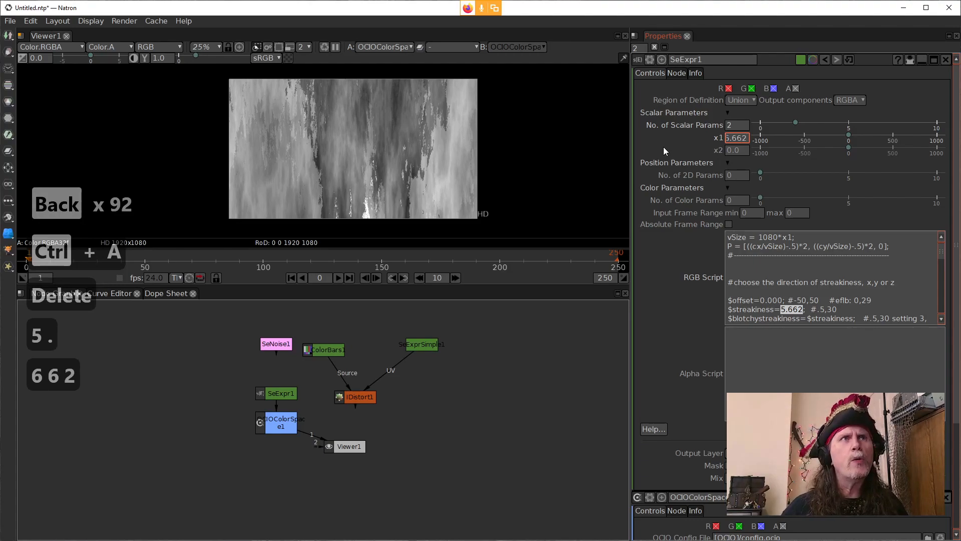
pyautogui.press('Return')
pyautogui.click(791, 335)
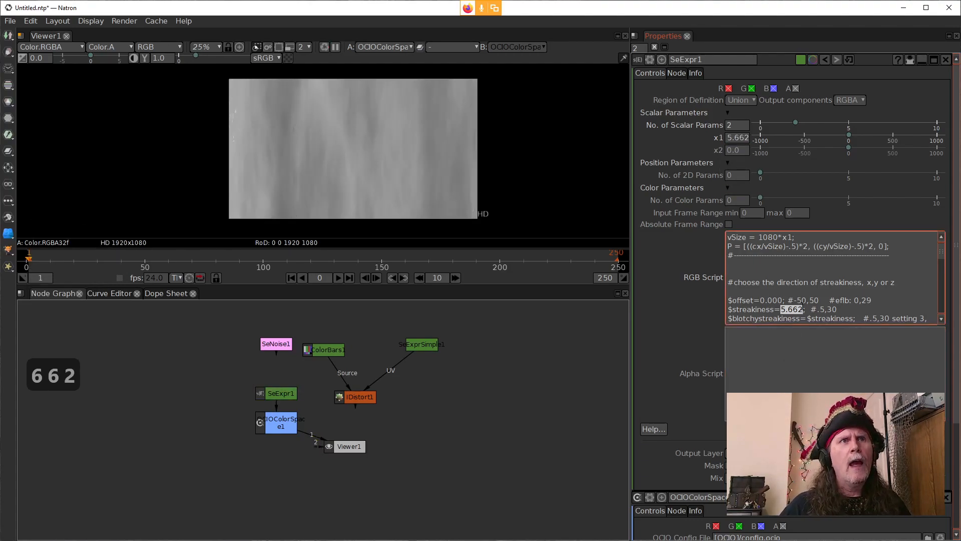
pyautogui.click(803, 306)
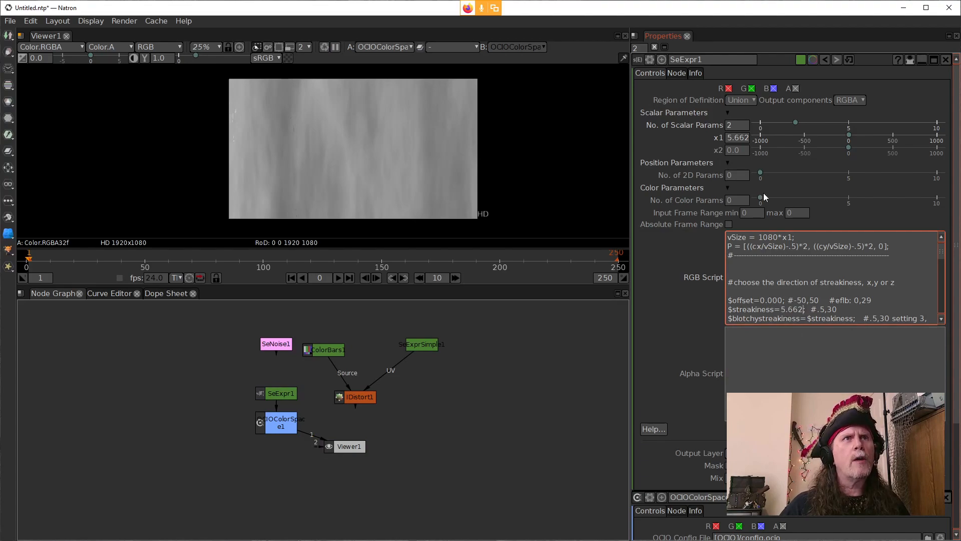
# Step: Set x1 to 1 and x2 to 5.662
pyautogui.click(731, 138)
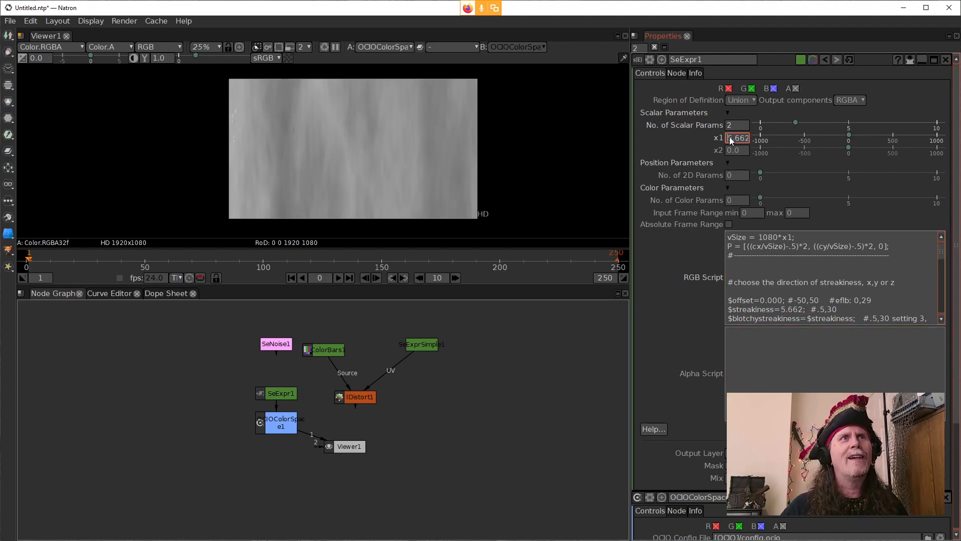
pyautogui.write('1')
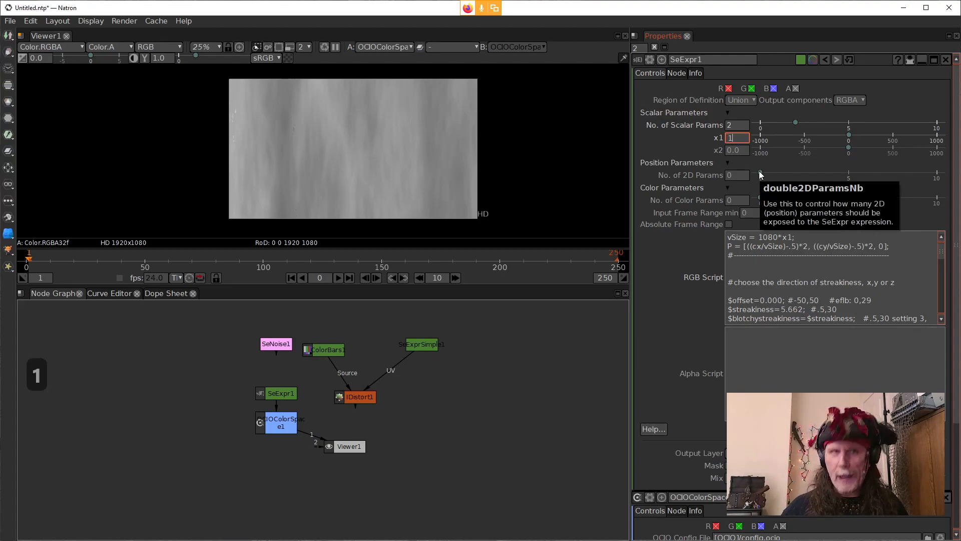
pyautogui.press('Return')
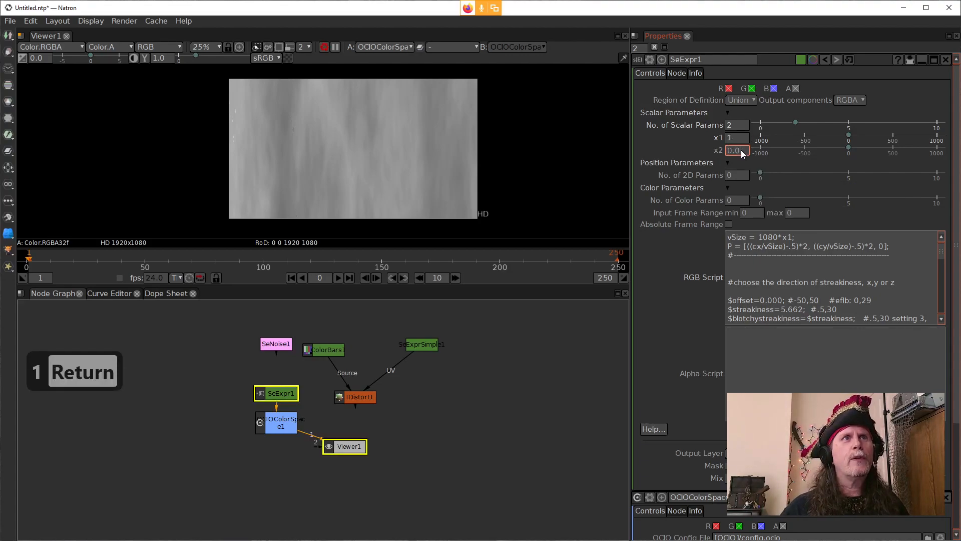
pyautogui.write('5.662')
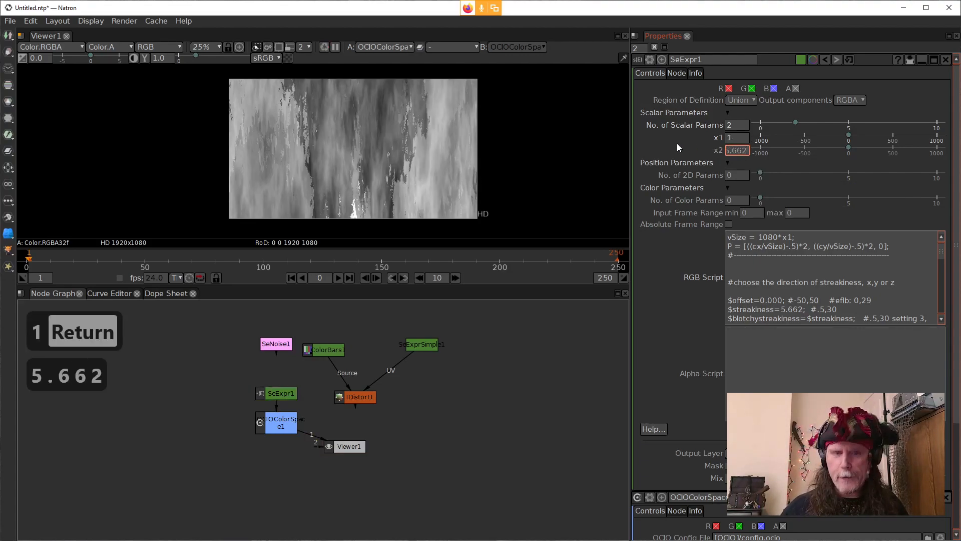
# Step: Replace the 5.662 assigned to $streakiness in the RGB script with x2 and apply the script
pyautogui.click(776, 289)
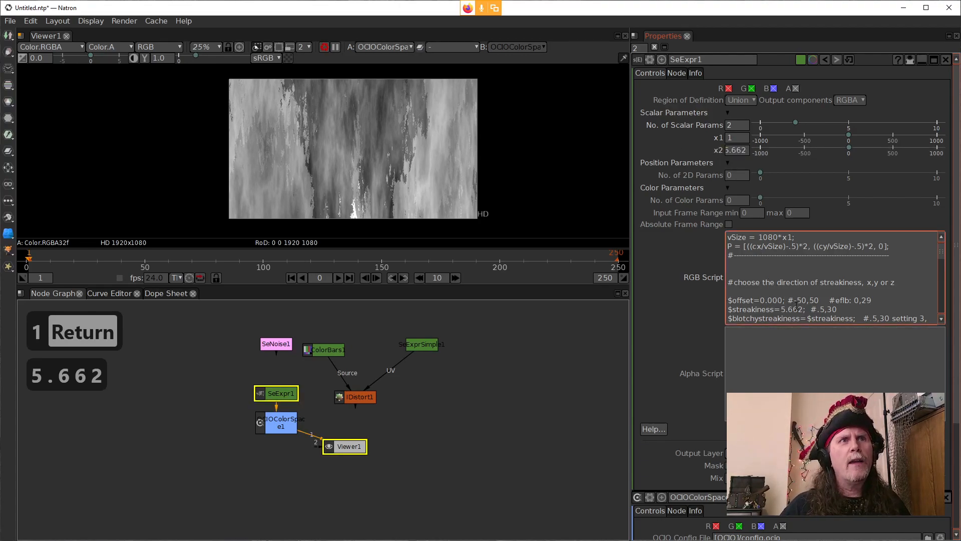
pyautogui.moveTo(803, 309); pyautogui.dragTo(780, 308)
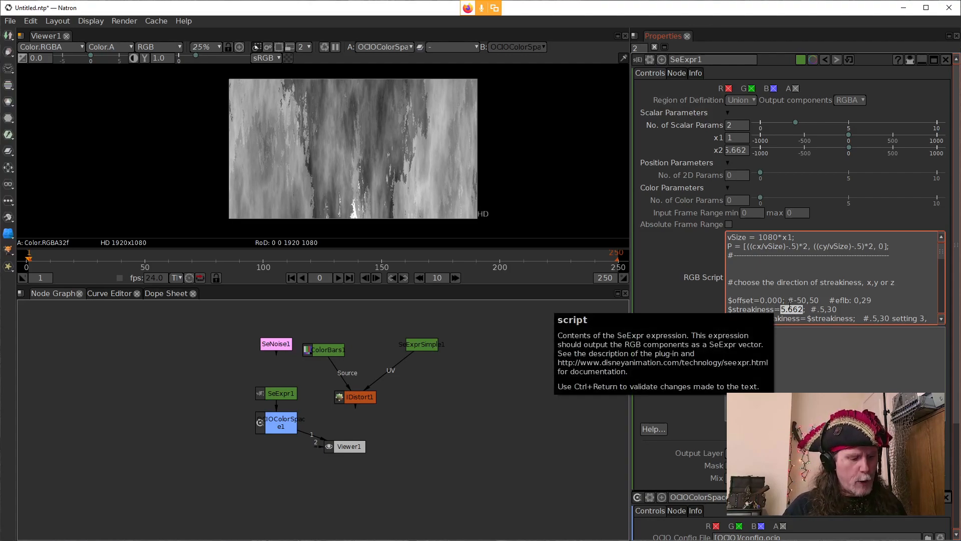
pyautogui.write('x2')
pyautogui.click(675, 286)
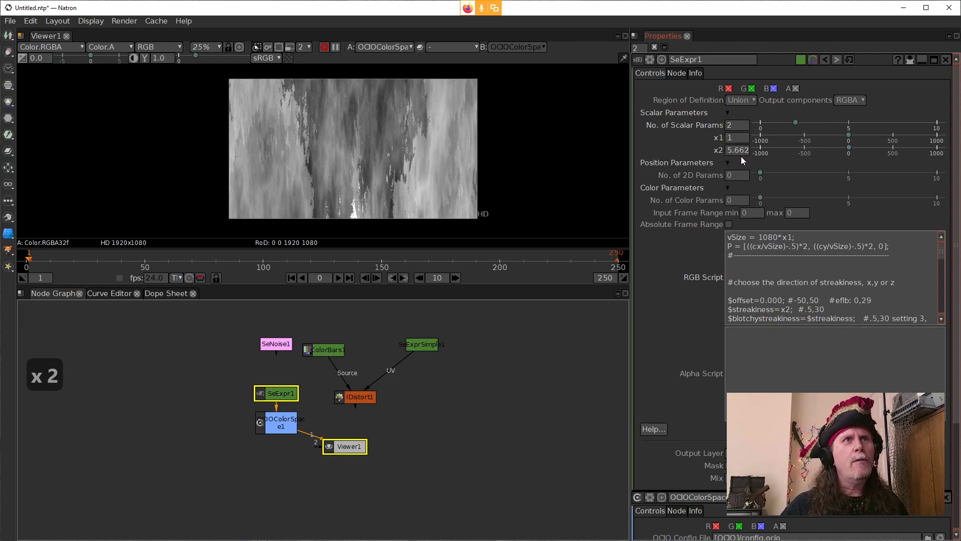
# Step: Lower x2 to test its effect on the streaks, and set it to 9.662
pyautogui.click(733, 199)
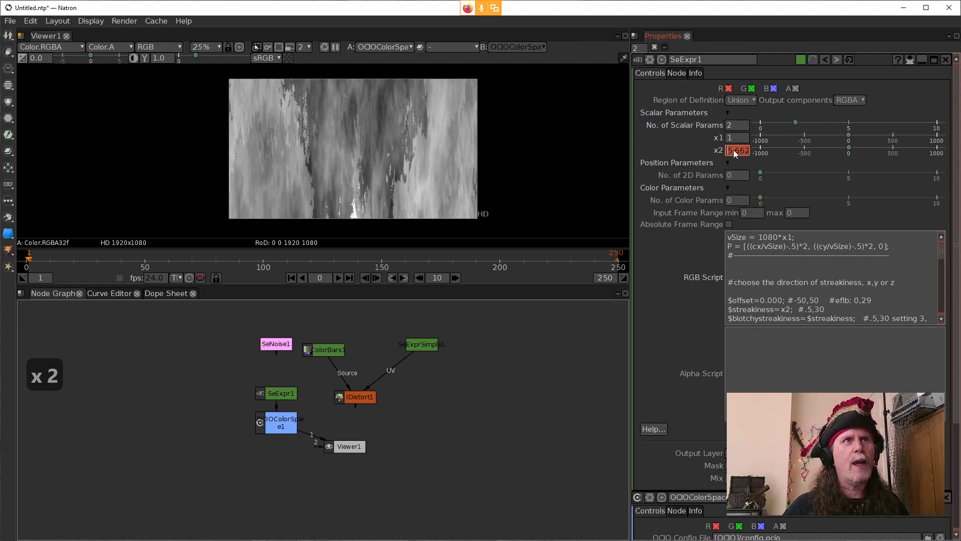
pyautogui.scroll(-1, 729, 150)
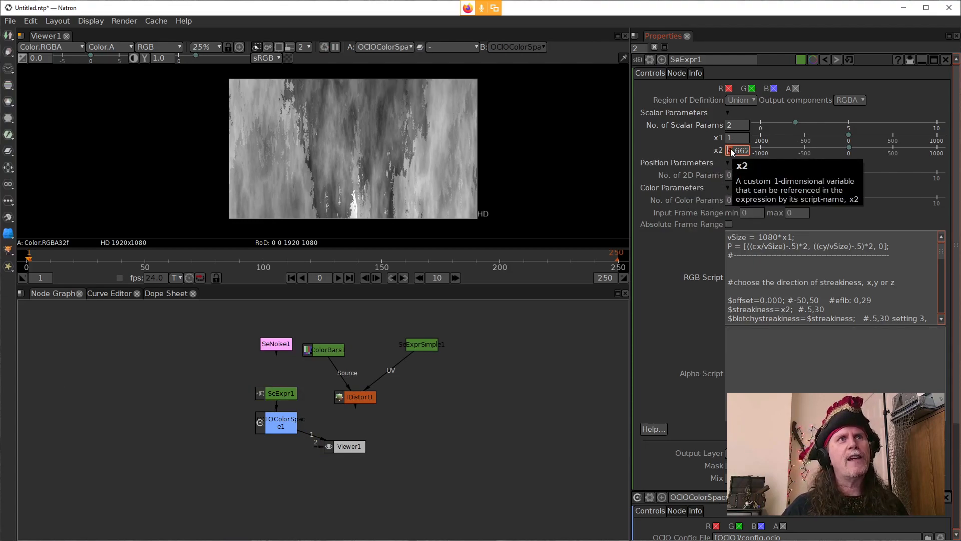
pyautogui.scroll(-1, 729, 149)
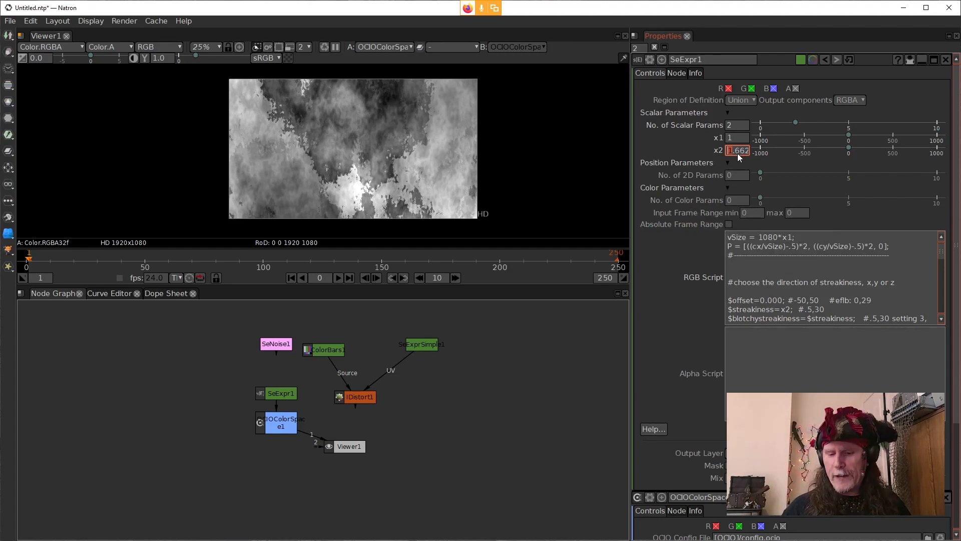
pyautogui.write('9')
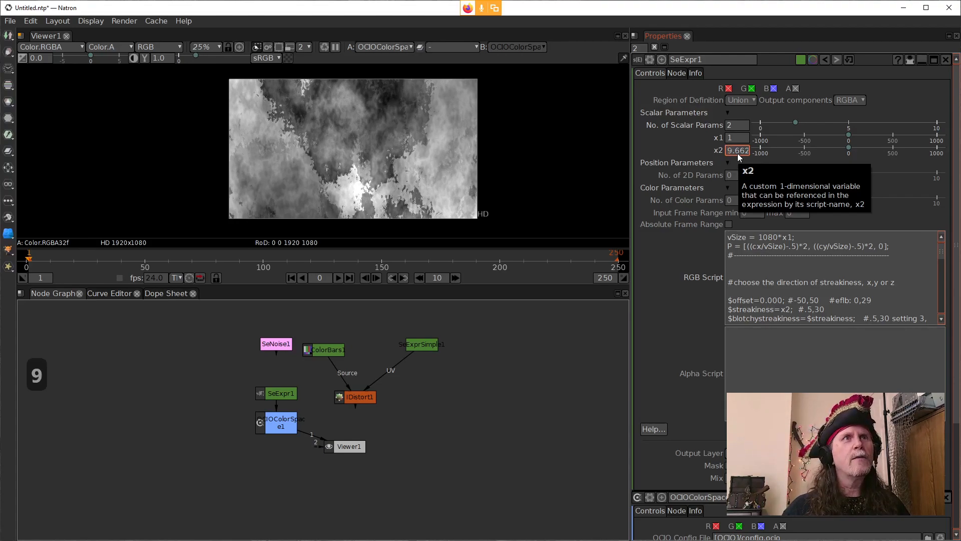
pyautogui.click(693, 142)
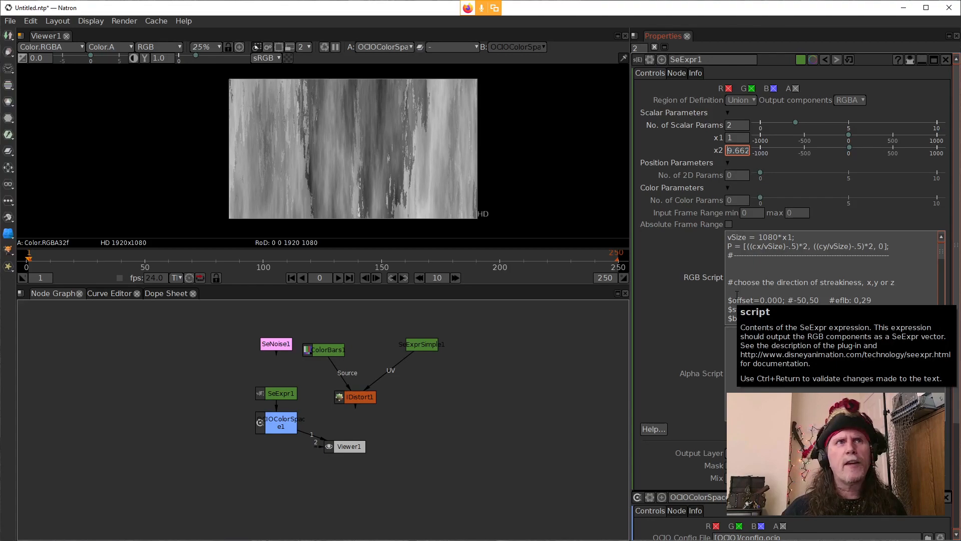
# Step: Set SeExpr1's number of 2D position parameters to 1
pyautogui.click(729, 176)
pyautogui.write('1')
pyautogui.press('Return')
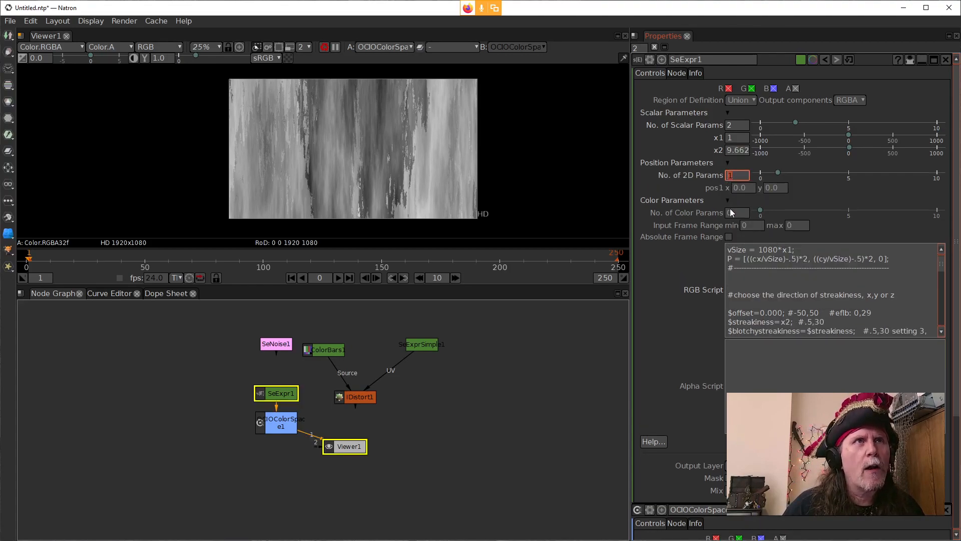
# Step: Set the number of color parameters to 1 and inspect color1's color selection dialog without choosing a color
pyautogui.click(729, 213)
pyautogui.write('1')
pyautogui.press('Return')
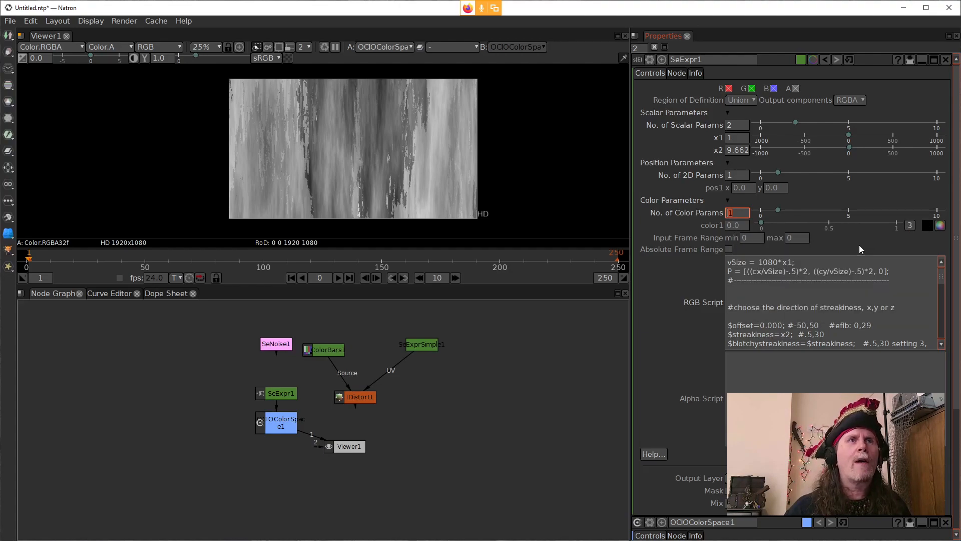
pyautogui.click(939, 226)
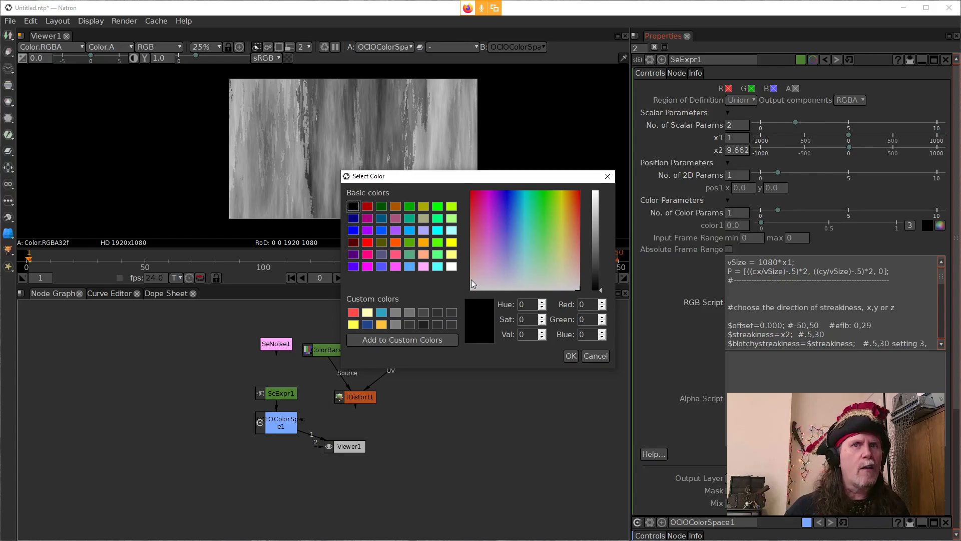
pyautogui.click(601, 356)
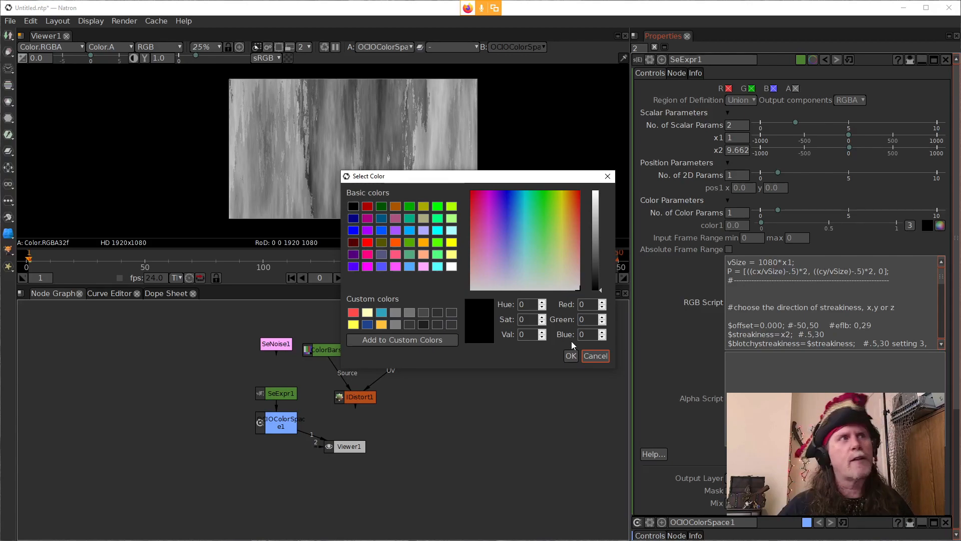
# Step: Set color1 to the teal custom color with red 47, green 163 and blue 192
pyautogui.click(382, 312)
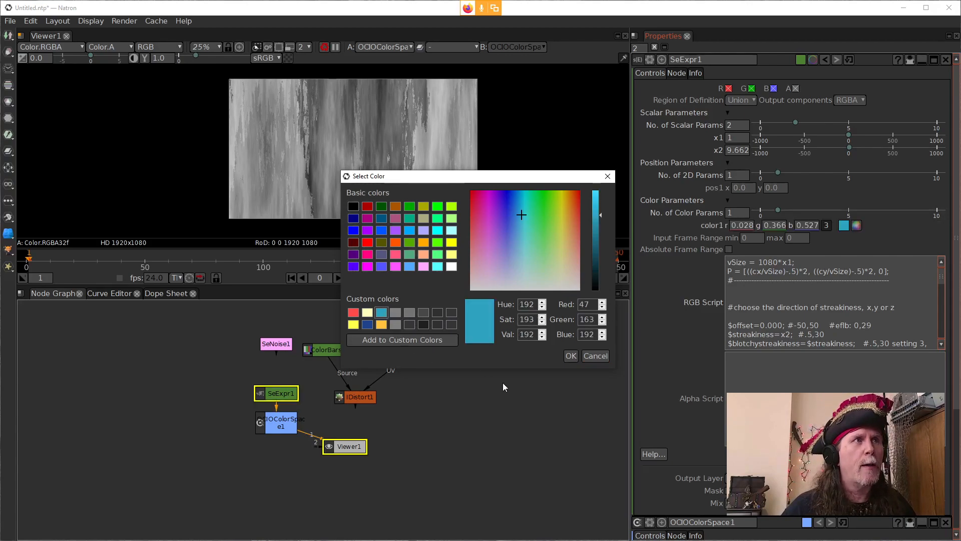
pyautogui.click(571, 355)
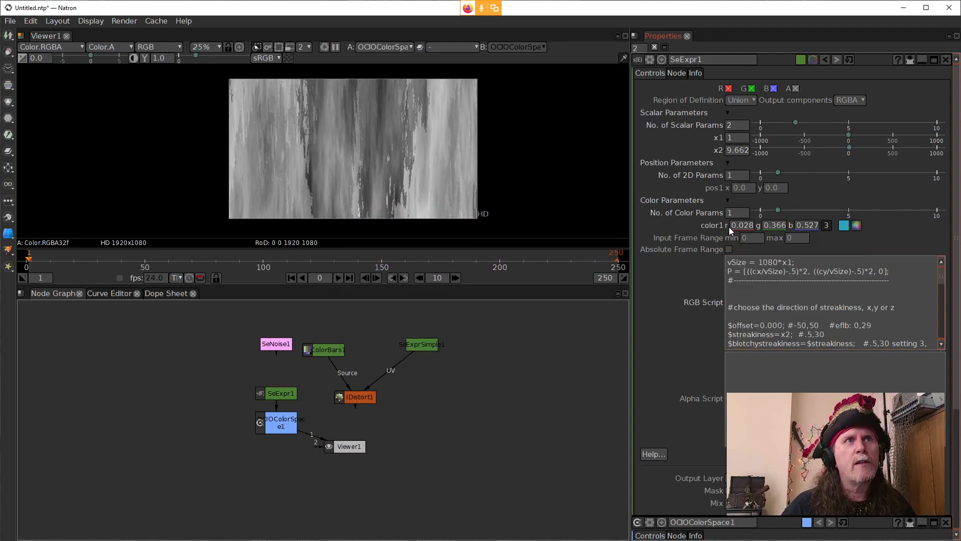
# Step: Delete the directional streaks code below the dashed comment line in SeExpr1's RGB script, keeping the vSize and P definitions
pyautogui.click(794, 329)
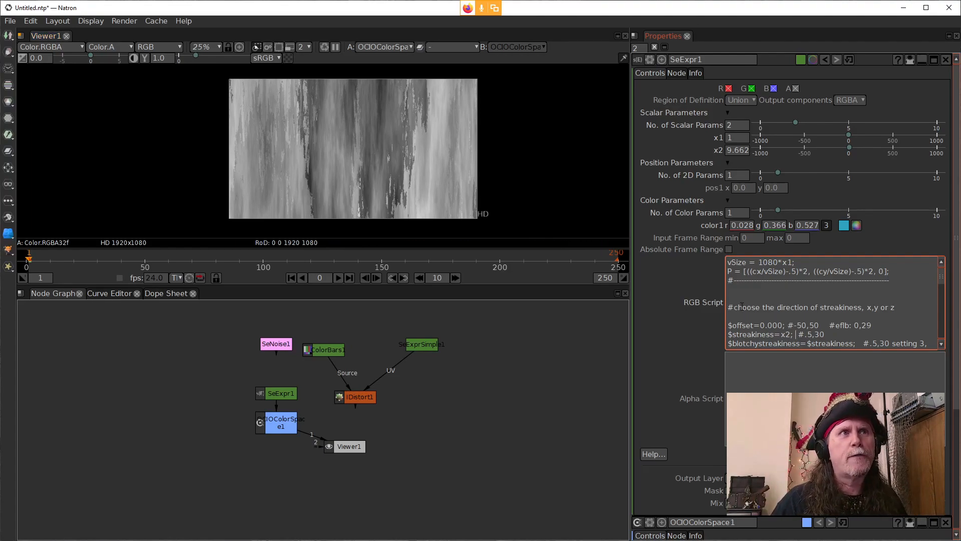
pyautogui.scroll(-3, 746, 319)
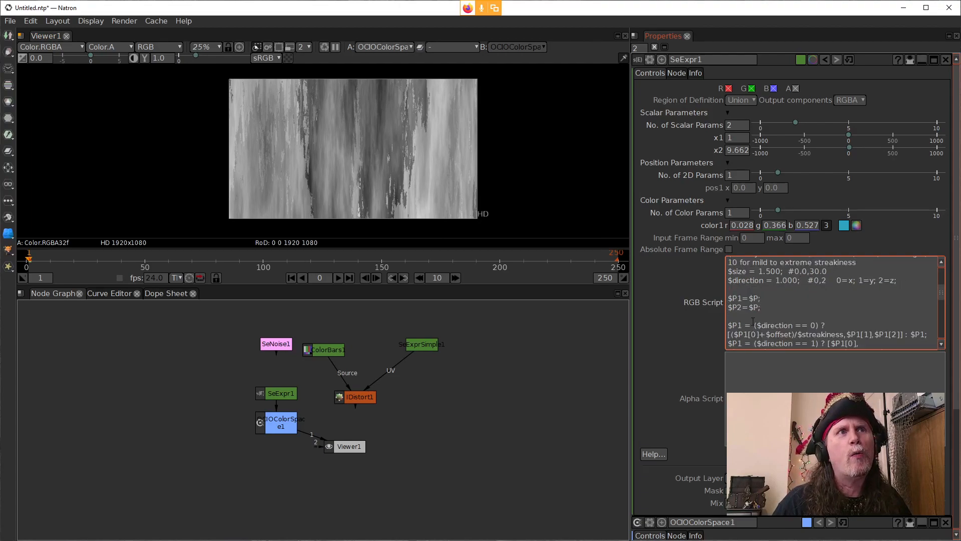
pyautogui.scroll(-1, 777, 317)
pyautogui.scroll(5, 887, 343)
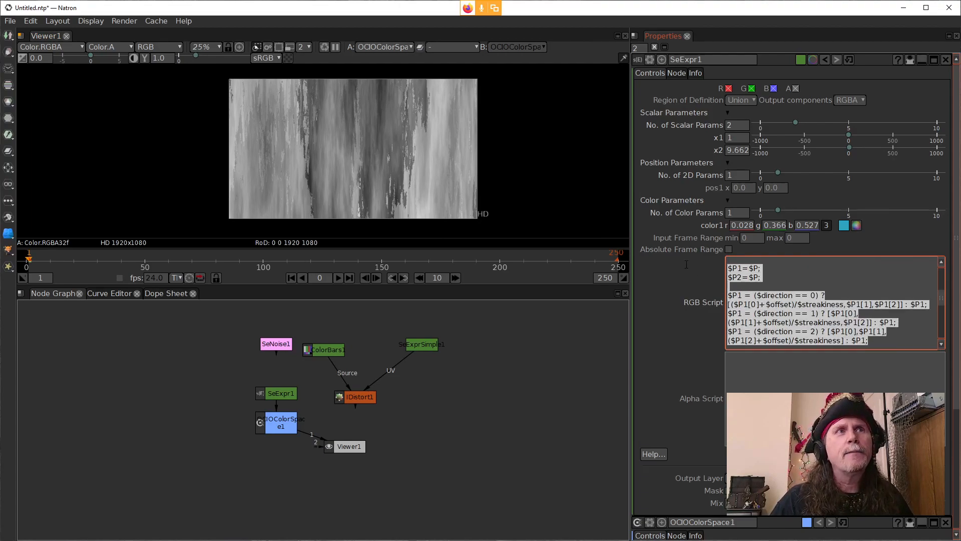
pyautogui.hotkey('ctrl', 'a')
pyautogui.moveTo(728, 267); pyautogui.dragTo(729, 335)
pyautogui.press('Delete')
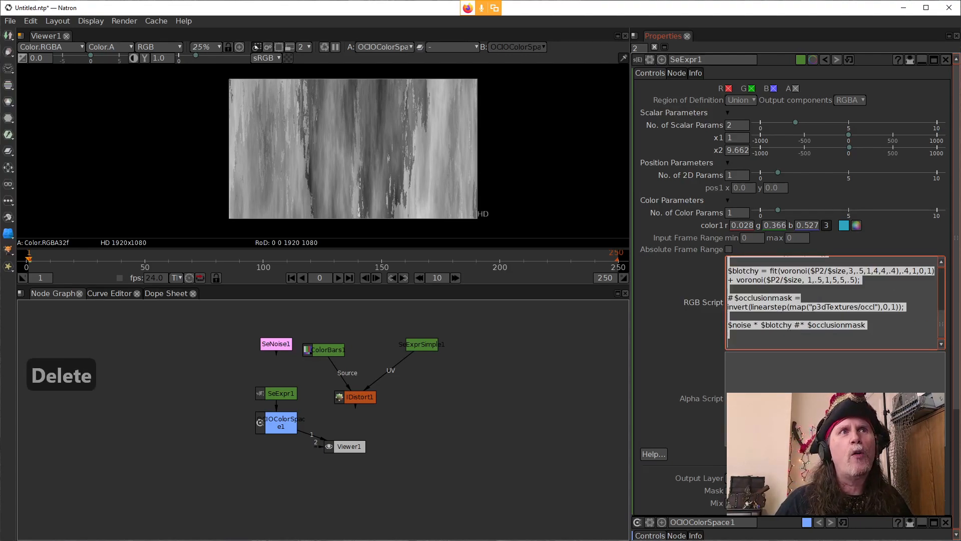
pyautogui.press('Delete')
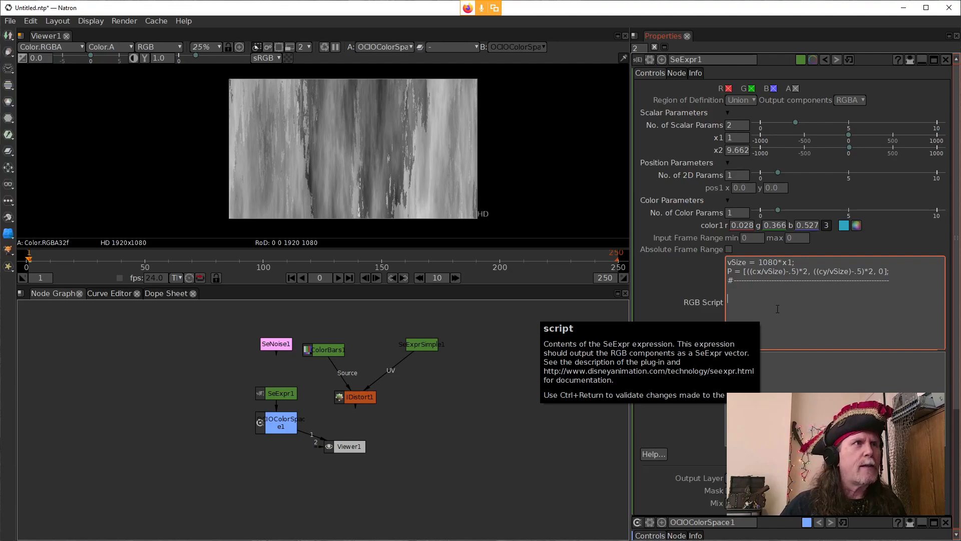
# Step: Move SeNoise1 and ColorBars1 apart in the node graph to make room above SeExpr1
pyautogui.click(275, 394)
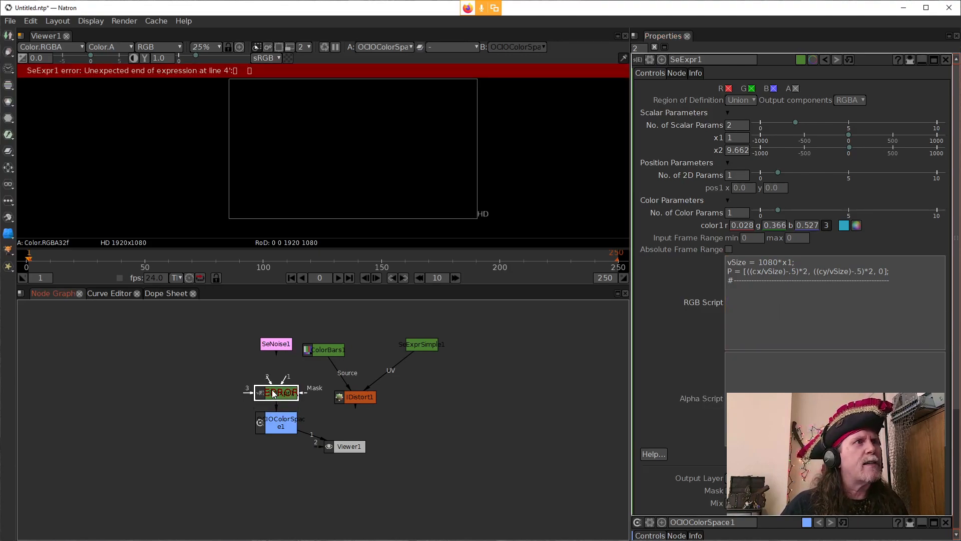
pyautogui.moveTo(335, 351)
pyautogui.mouseDown()
pyautogui.moveTo(229, 347)
pyautogui.moveTo(336, 333)
pyautogui.mouseUp()
pyautogui.click(322, 379)
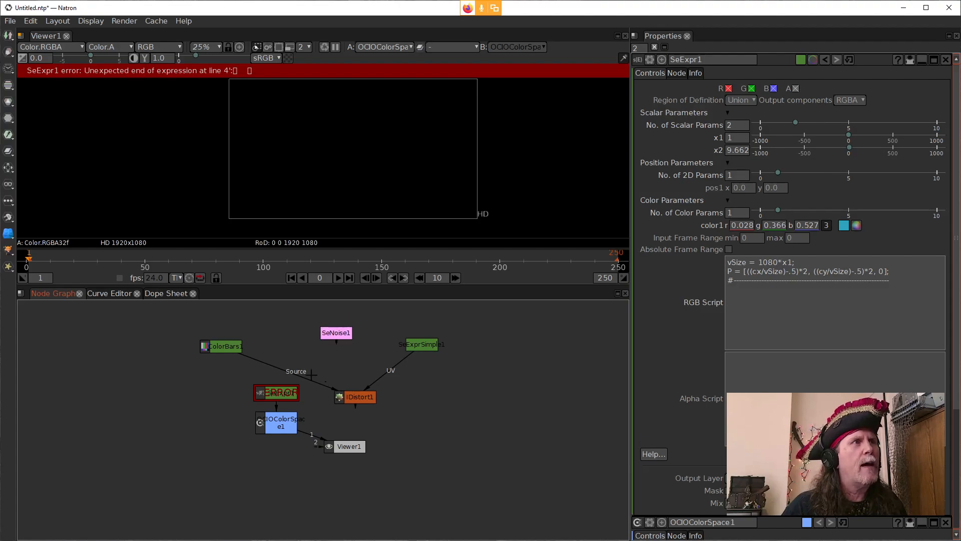
# Step: Connect SeNoise1 to SeExpr1's input 1 and ColorBars1 to input 2, detaching ColorBars1 from IDistort1 and placing it closer above SeExpr1
pyautogui.moveTo(266, 362); pyautogui.dragTo(336, 332)
pyautogui.click(292, 392)
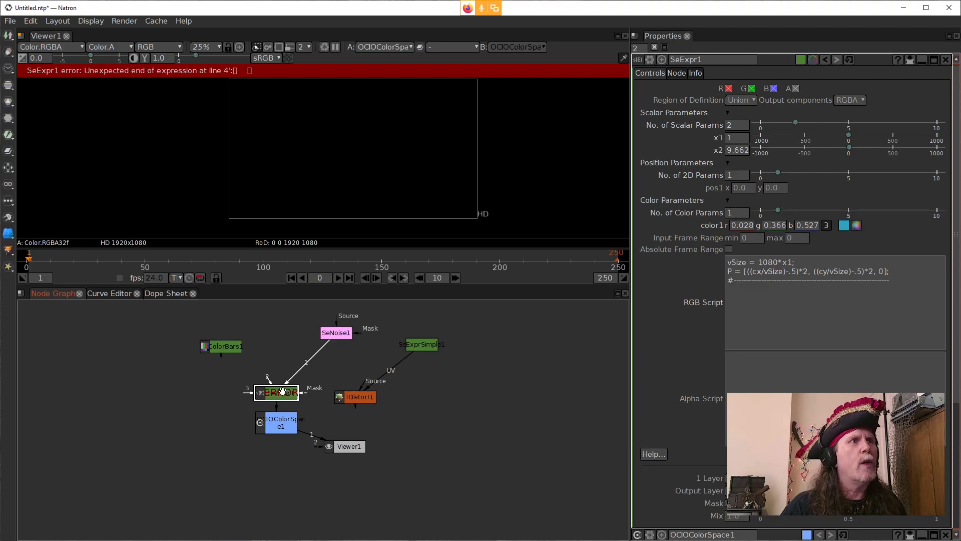
pyautogui.moveTo(267, 377); pyautogui.dragTo(215, 347)
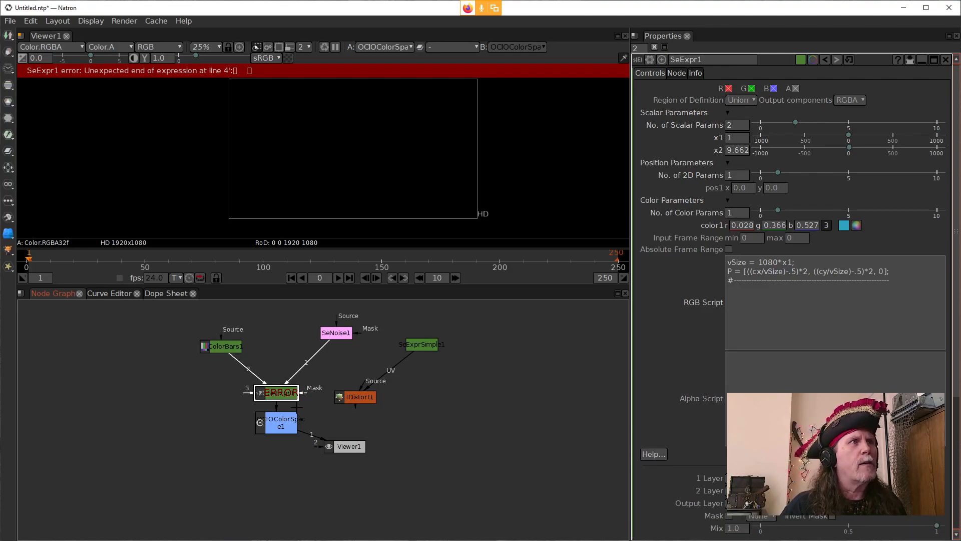
pyautogui.click(753, 320)
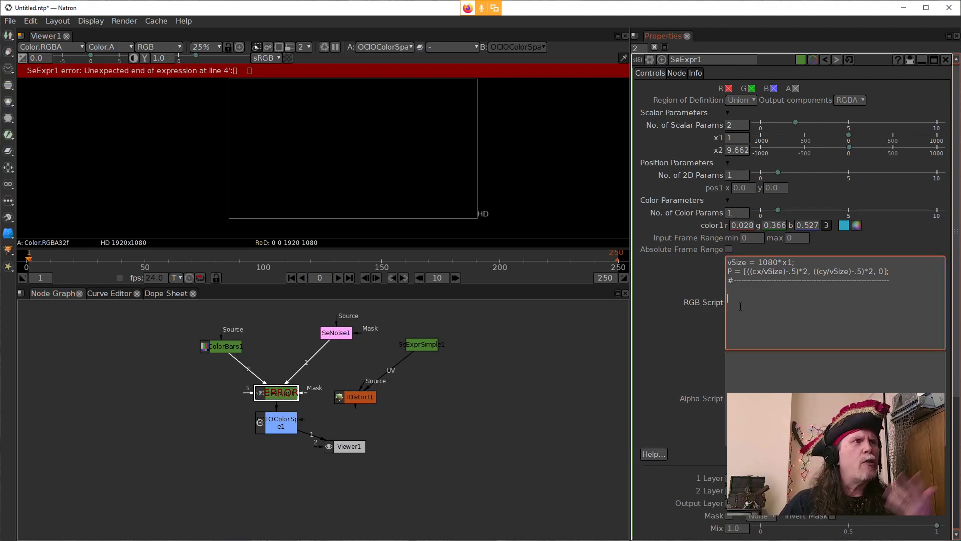
pyautogui.click(281, 395)
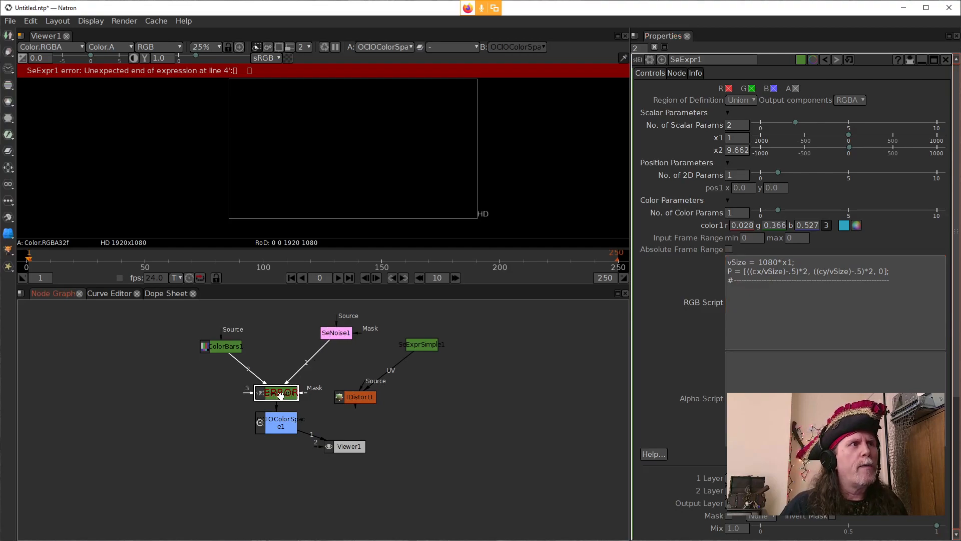
pyautogui.moveTo(228, 349); pyautogui.dragTo(251, 329)
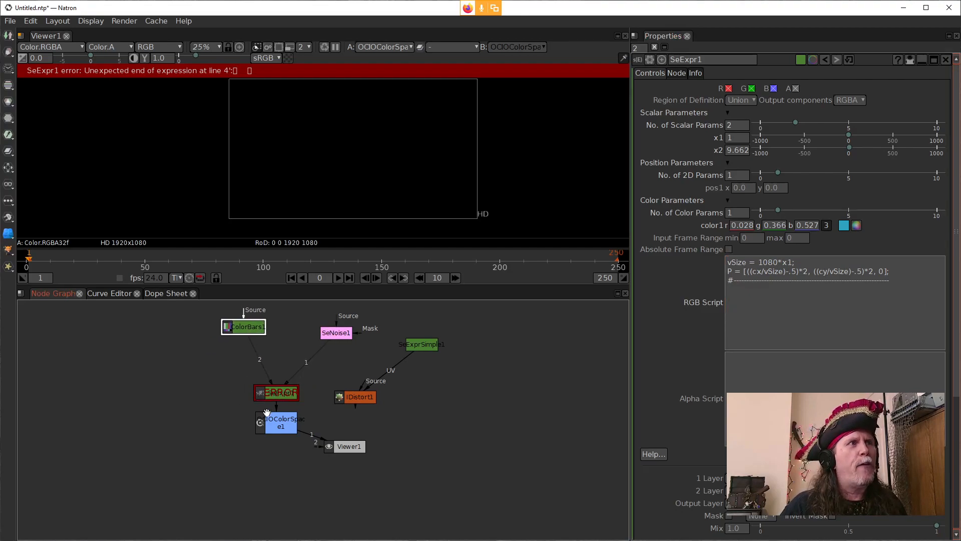
pyautogui.click(264, 398)
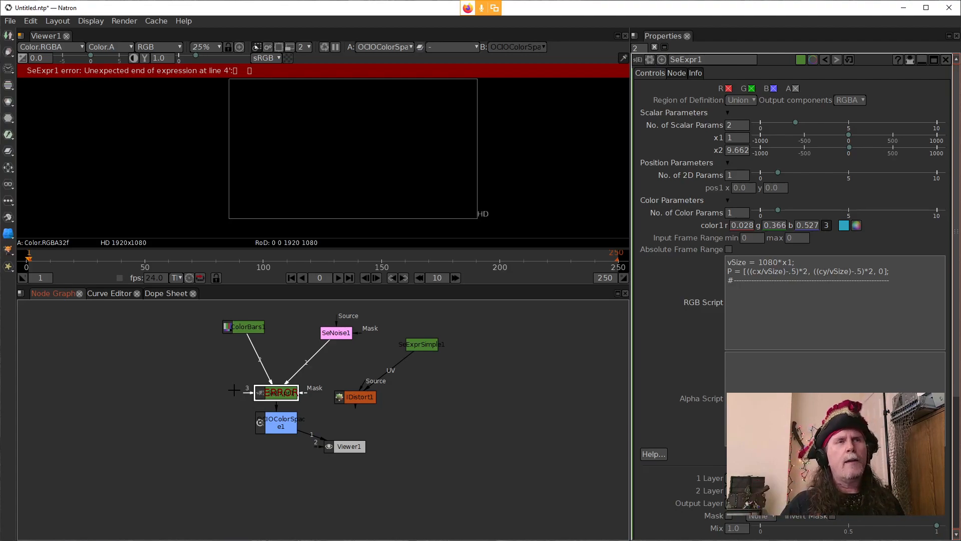
# Step: Add Cs1 as the output line of SeExpr1's RGB script and apply it to view the first input
pyautogui.click(796, 344)
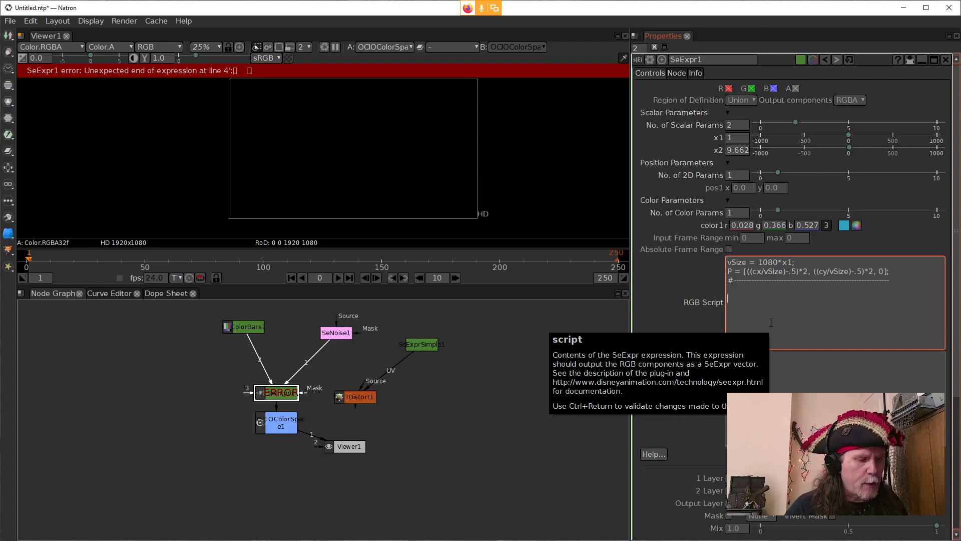
pyautogui.write('c')
pyautogui.press('BackSpace')
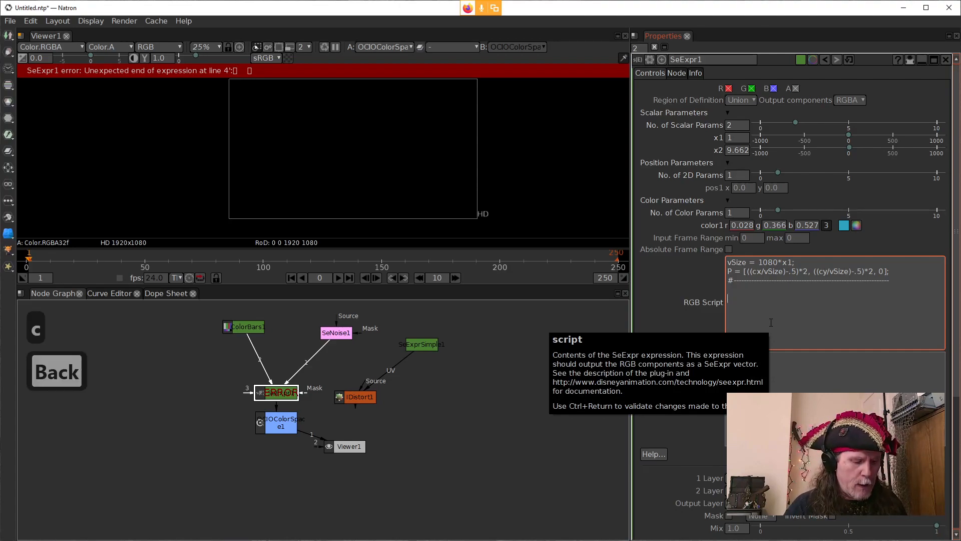
pyautogui.write('Cs')
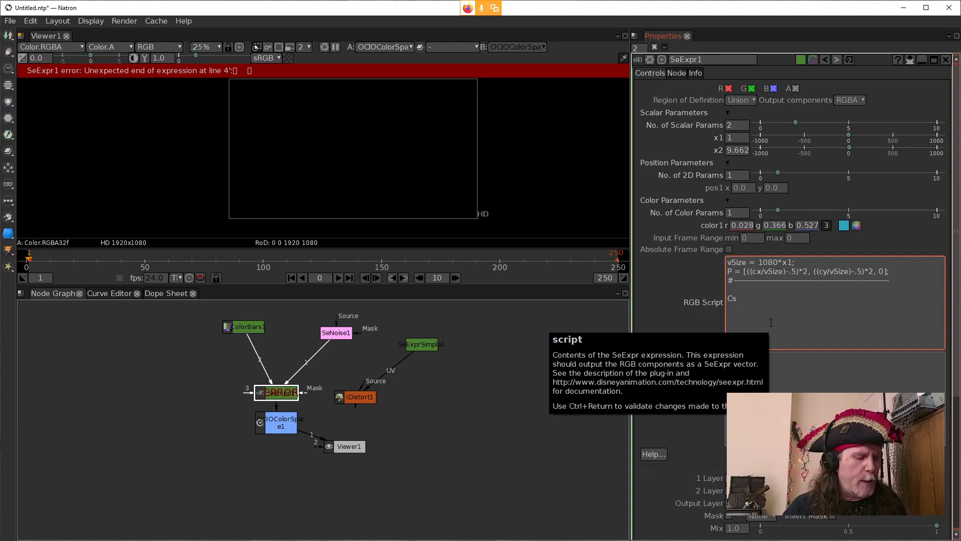
pyautogui.write('1')
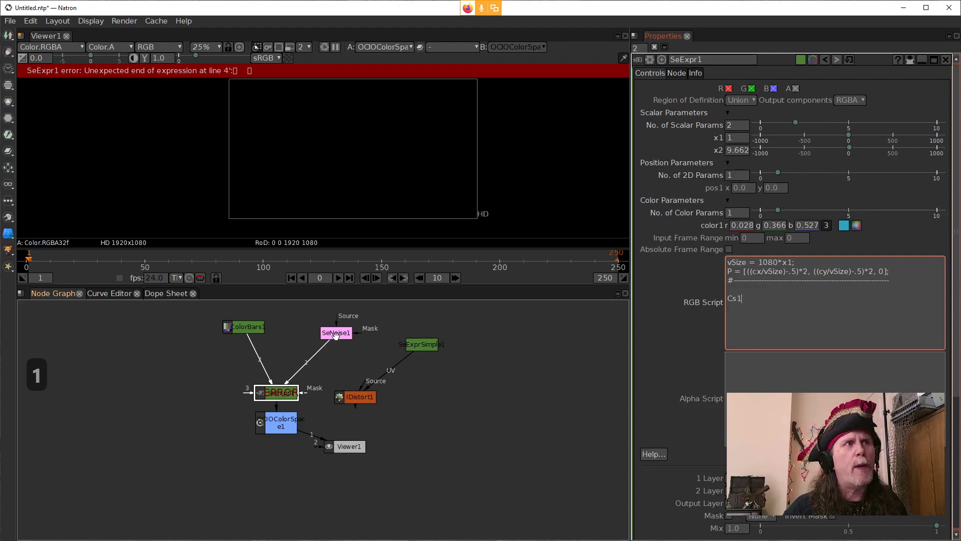
pyautogui.click(693, 357)
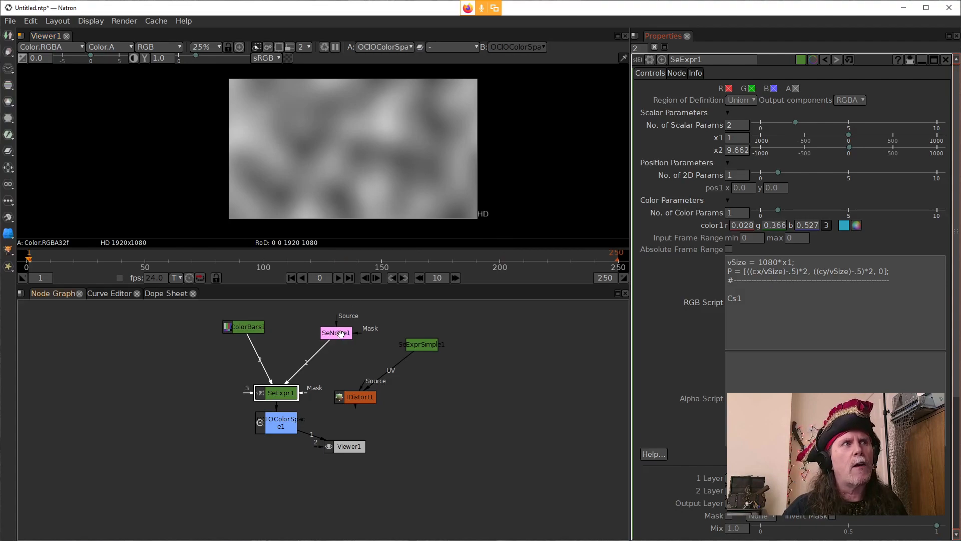
# Step: Change the script's output line to Cs2 and apply it to view the second input
pyautogui.click(751, 302)
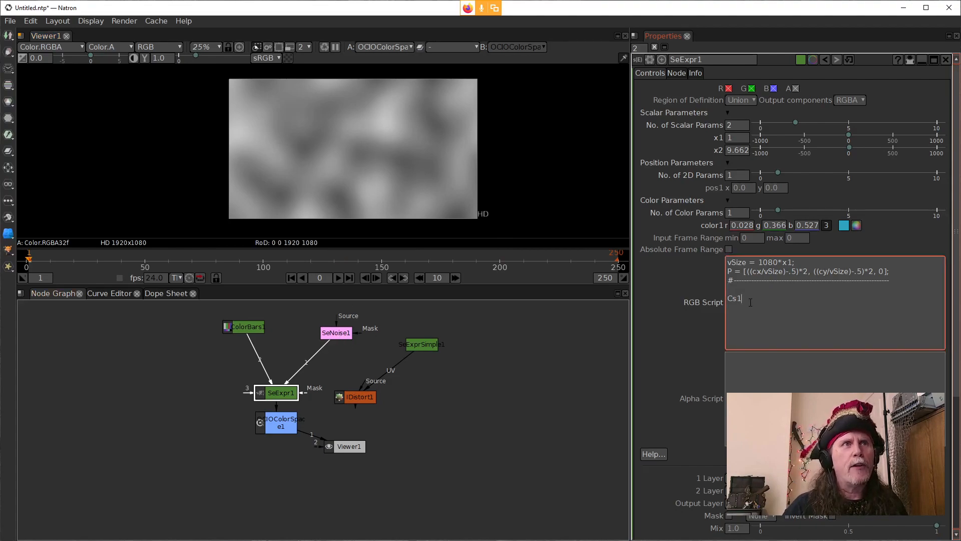
pyautogui.press('BackSpace')
pyautogui.write('2')
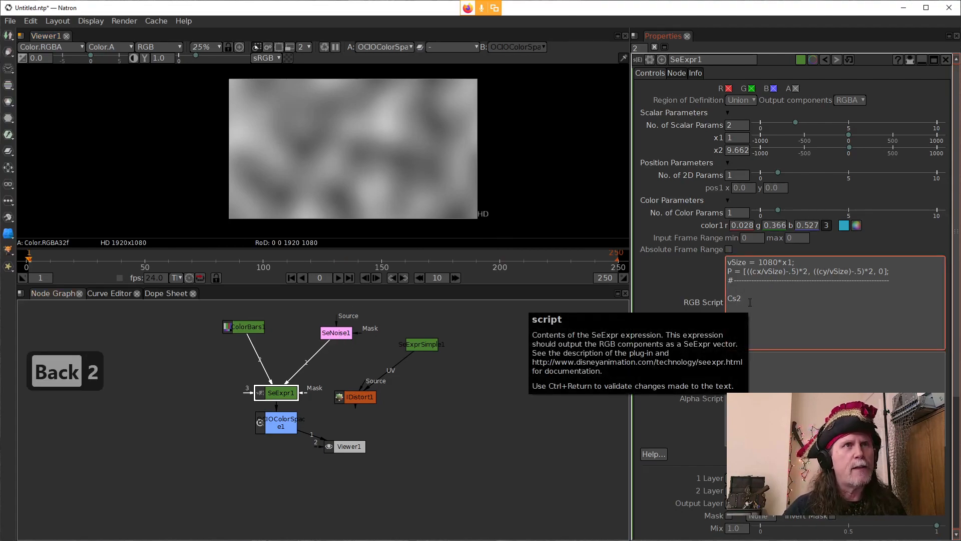
pyautogui.click(658, 304)
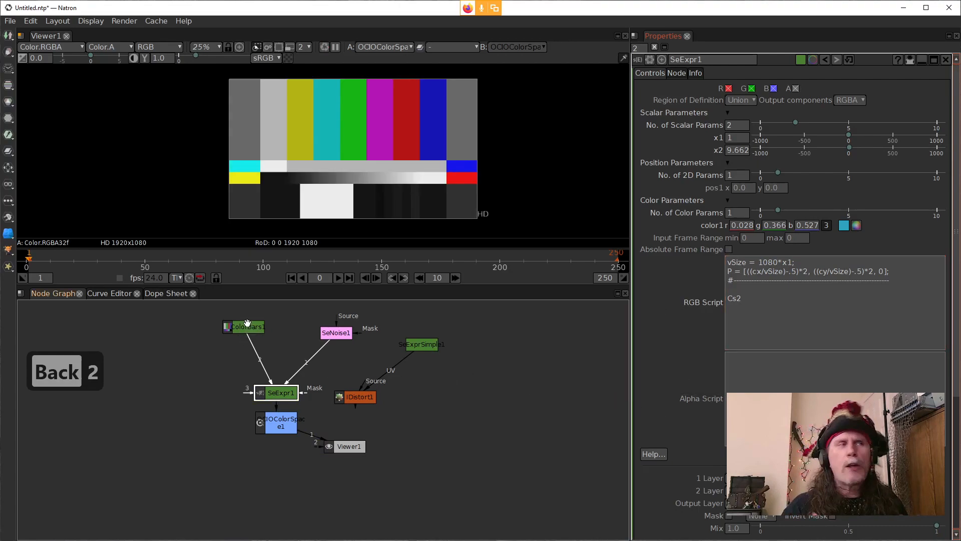
# Step: Replace Cs2 in the RGB script with the start of a mix function call, mix(
pyautogui.click(757, 302)
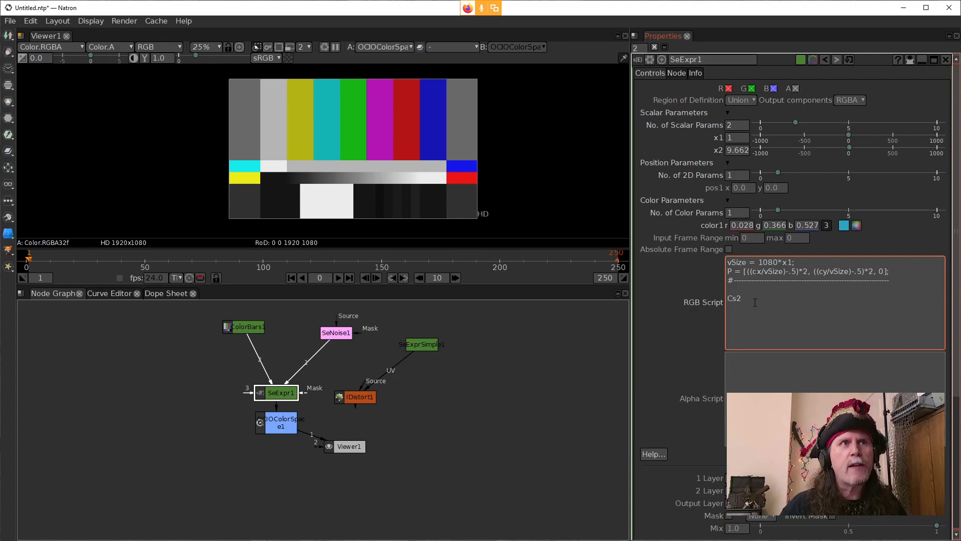
pyautogui.press('BackSpace')
pyautogui.press('BackSpace')
pyautogui.press('BackSpace')
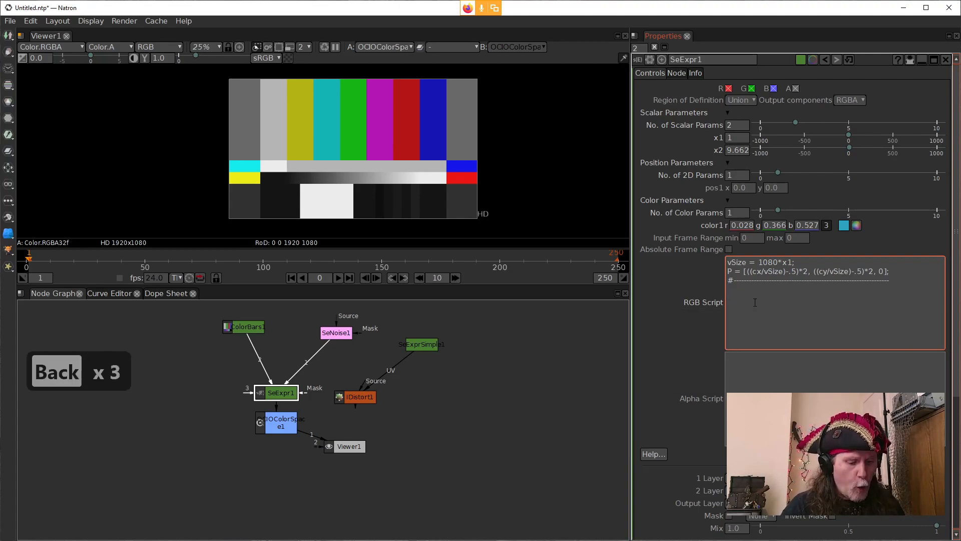
pyautogui.write('mix')
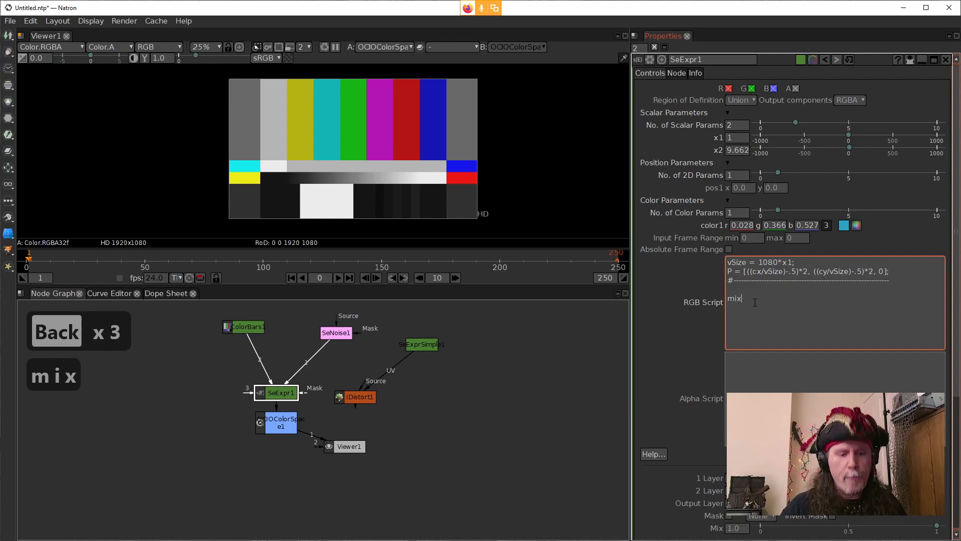
pyautogui.write('(')
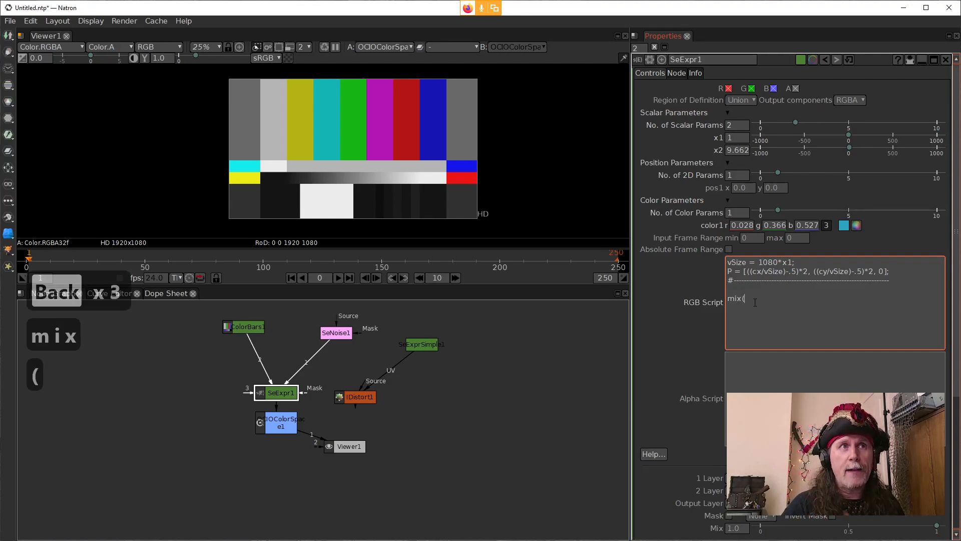
# Step: Switch to the Expression Editor, clear its old expression, look up the mix function's arguments, and clear the test text
pyautogui.click(454, 540)
pyautogui.click(503, 529)
pyautogui.click(690, 414)
pyautogui.scroll(5, 663, 399)
pyautogui.hotkey('ctrl', 'a')
pyautogui.press('Delete')
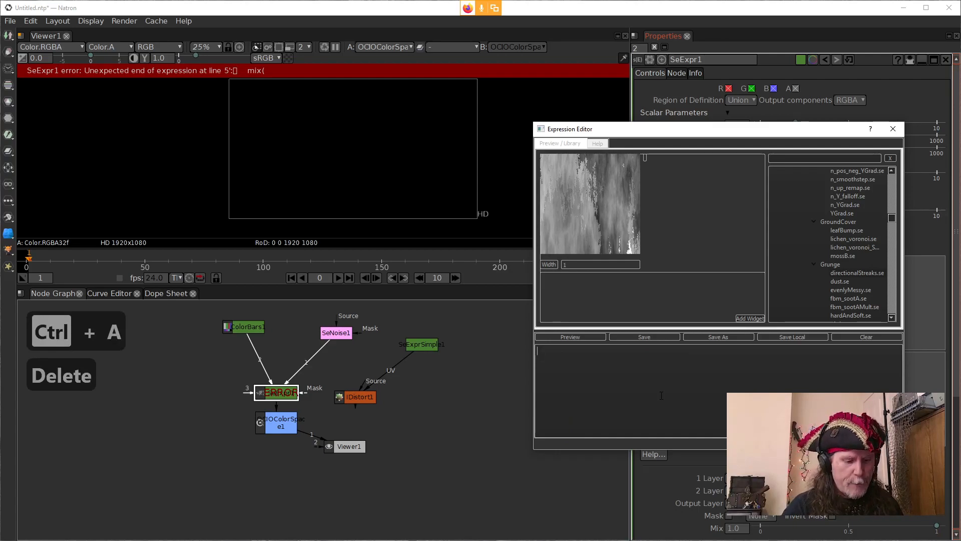
pyautogui.write('mi')
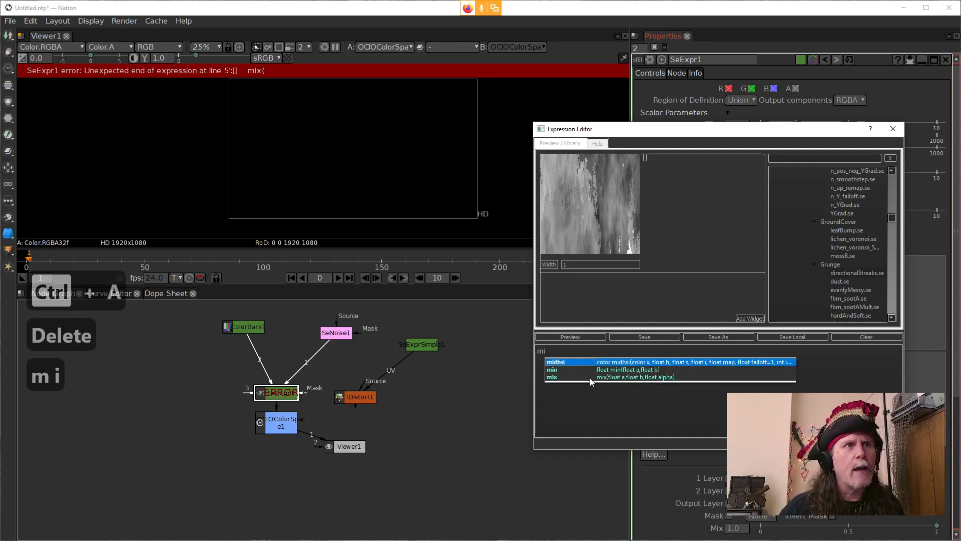
pyautogui.click(552, 378)
pyautogui.moveTo(563, 361); pyautogui.dragTo(536, 351)
pyautogui.press('Delete')
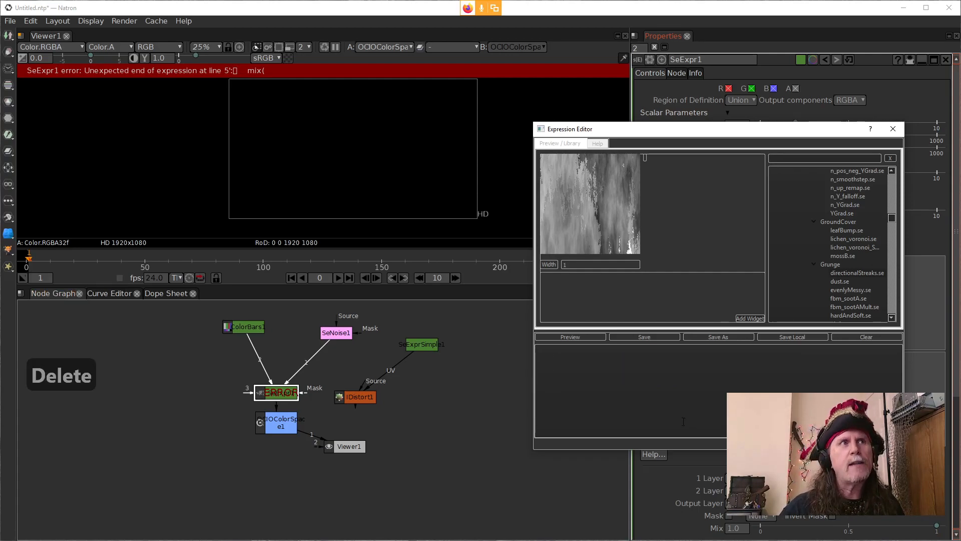
# Step: Enter cx in the Expression Editor to check its completion suggestions, and clear the text again
pyautogui.moveTo(653, 134); pyautogui.dragTo(623, 134)
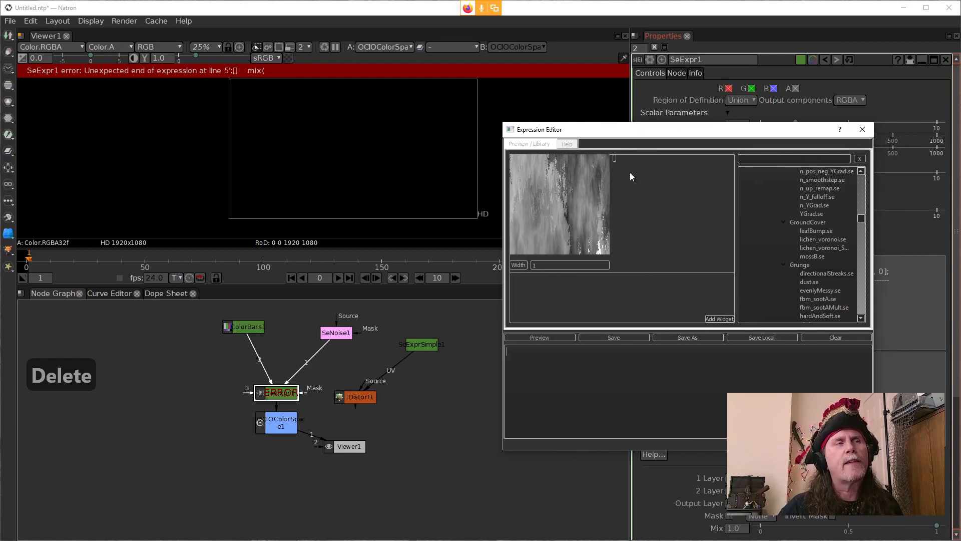
pyautogui.click(613, 372)
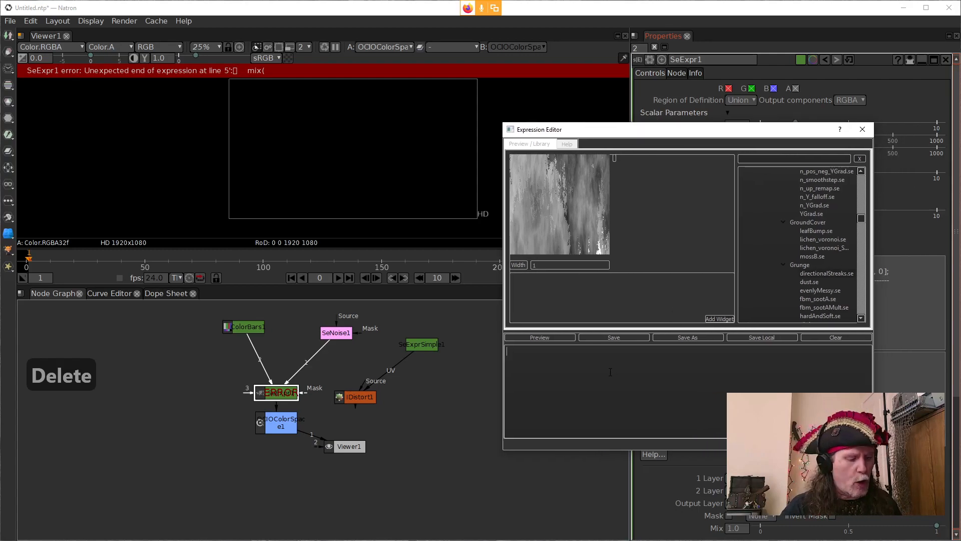
pyautogui.write('cx')
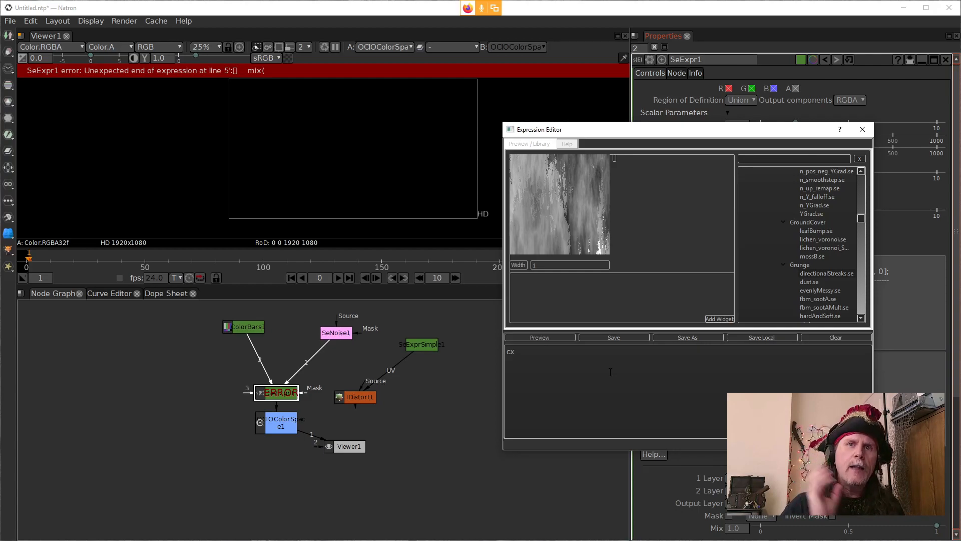
pyautogui.press('BackSpace')
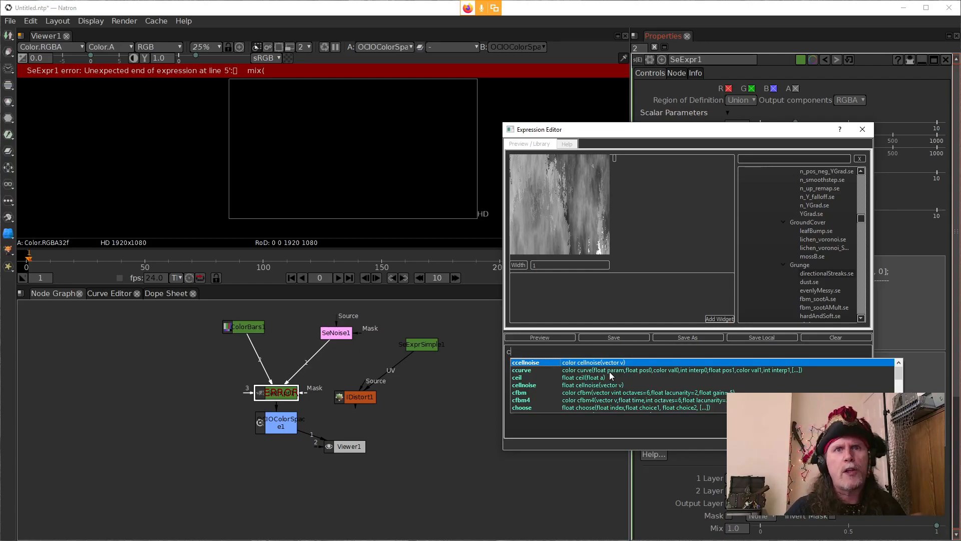
pyautogui.press('BackSpace')
pyautogui.press('BackSpace')
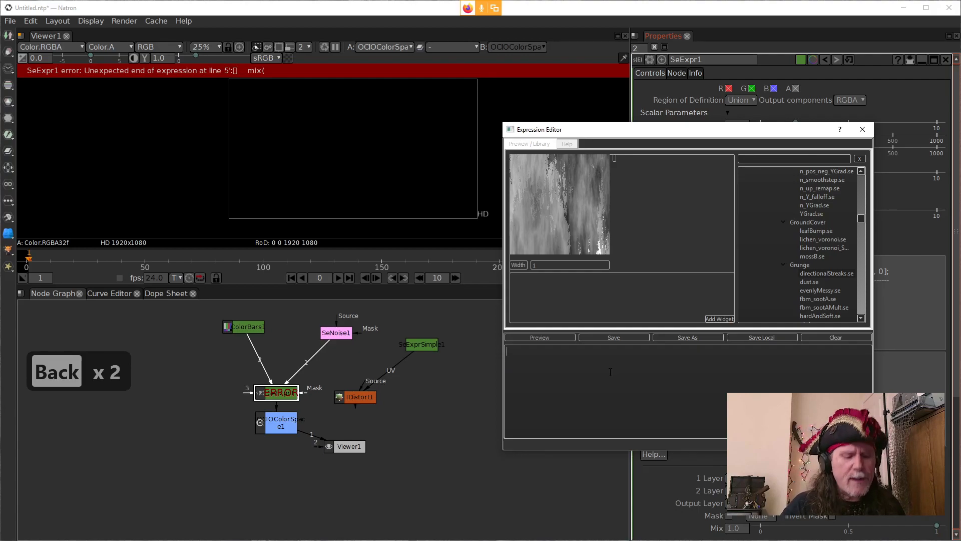
# Step: Look up the argument list of the mix function in the Expression Editor, and close the editor
pyautogui.write('mix')
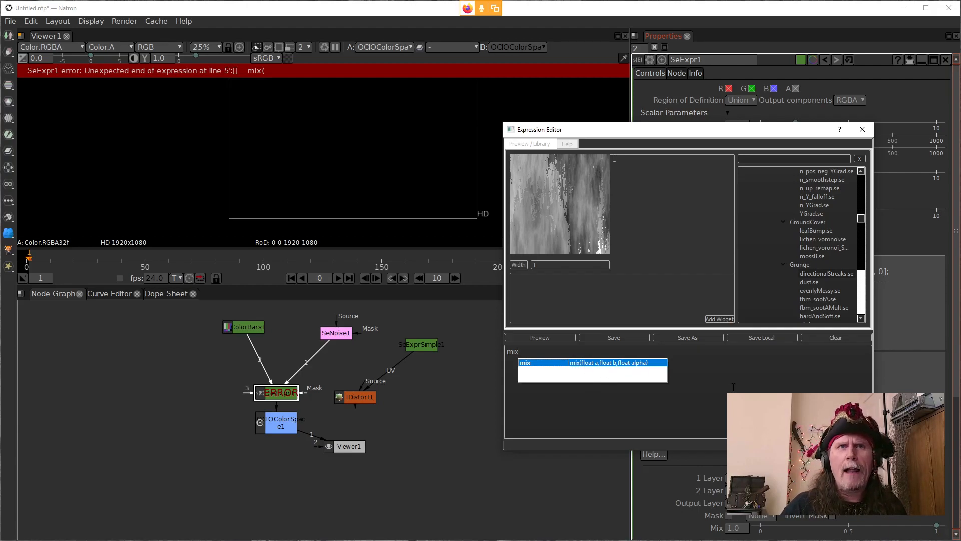
pyautogui.click(658, 404)
pyautogui.press('Escape')
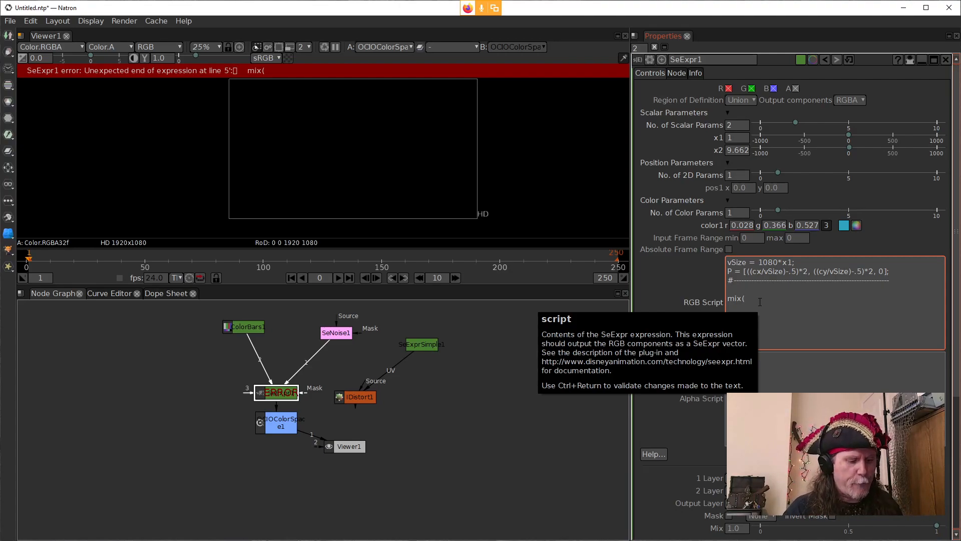
# Step: Complete the RGB script's mix call as mix(Cs1,Cs2,0) and apply the script
pyautogui.write('Cs1')
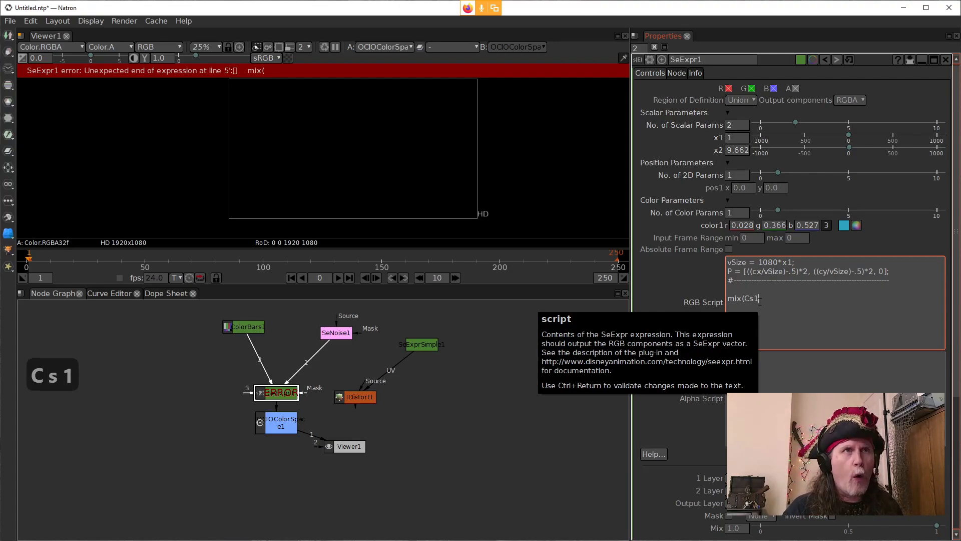
pyautogui.write(',')
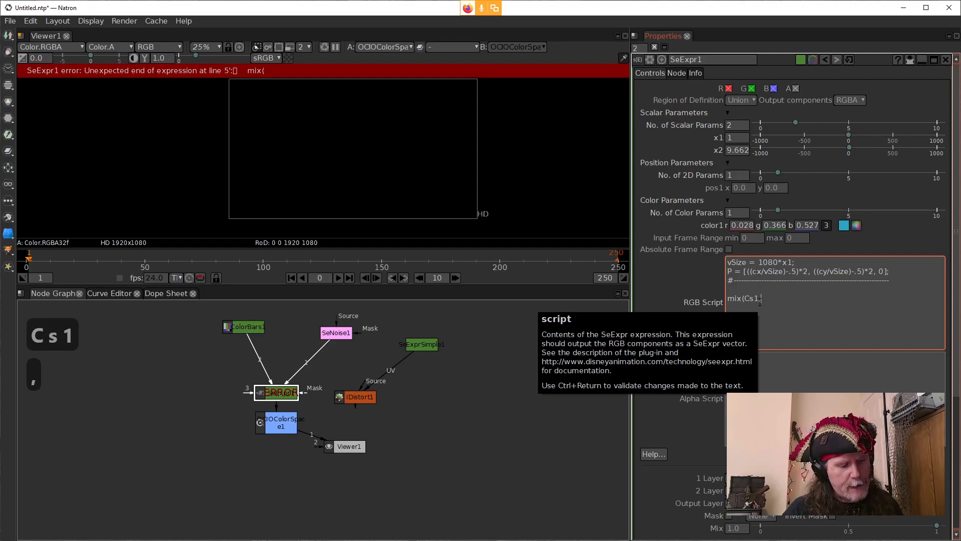
pyautogui.write('Cs2')
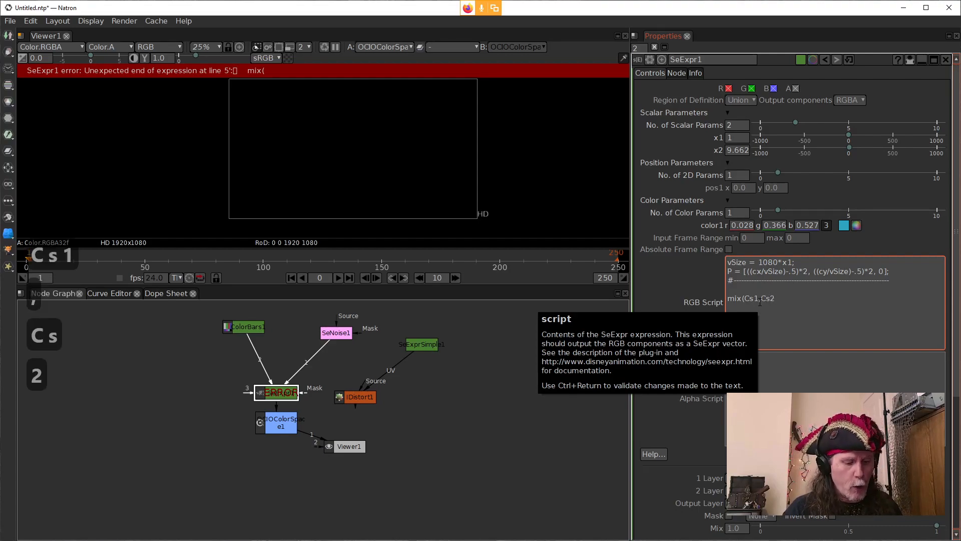
pyautogui.write(',')
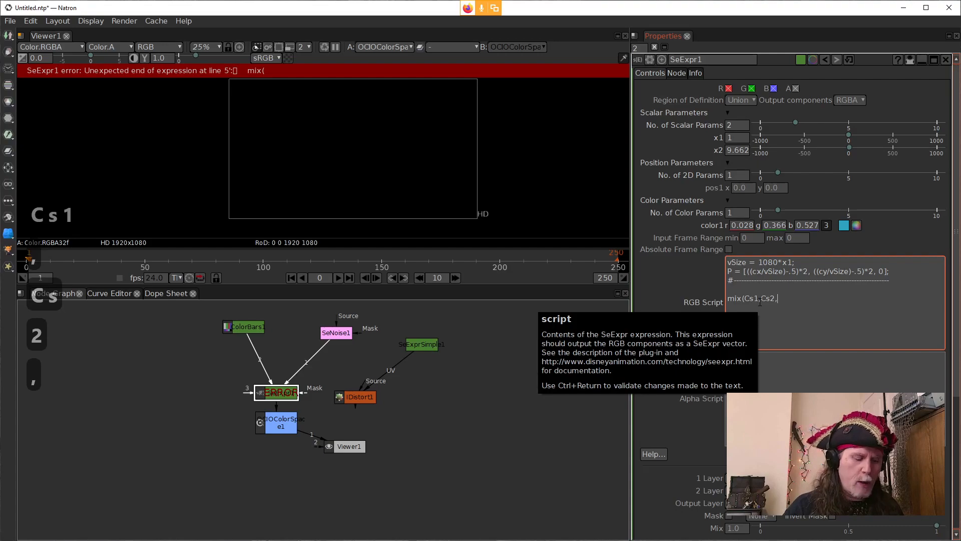
pyautogui.write('0')
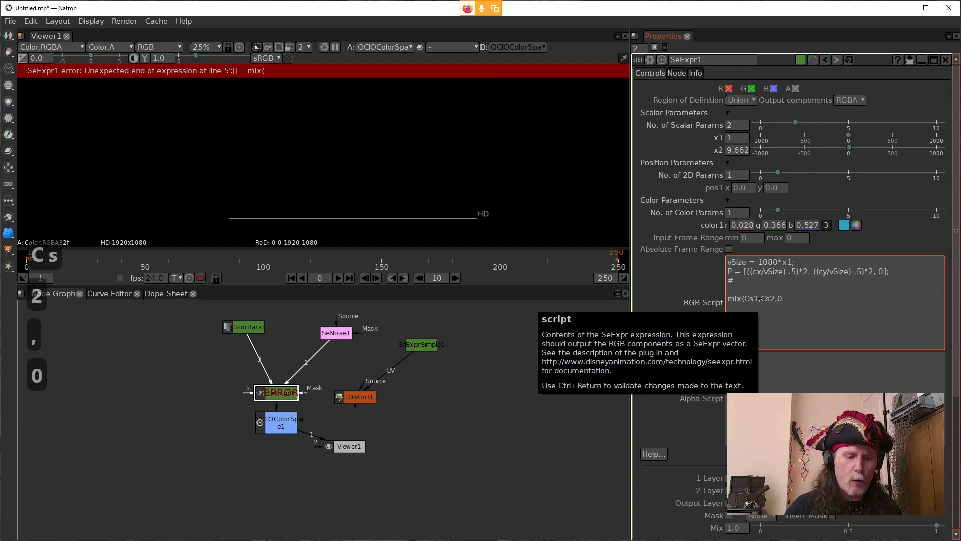
pyautogui.write(')')
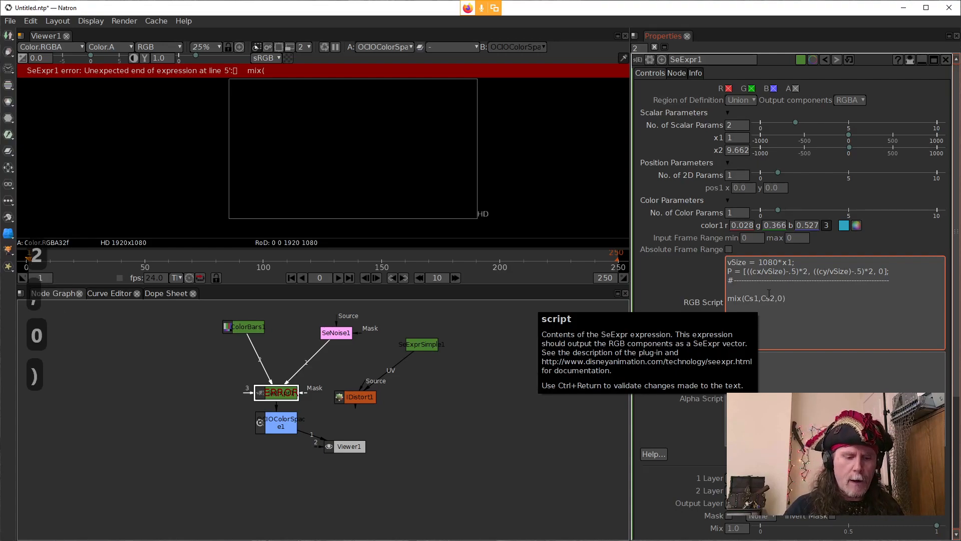
pyautogui.click(671, 283)
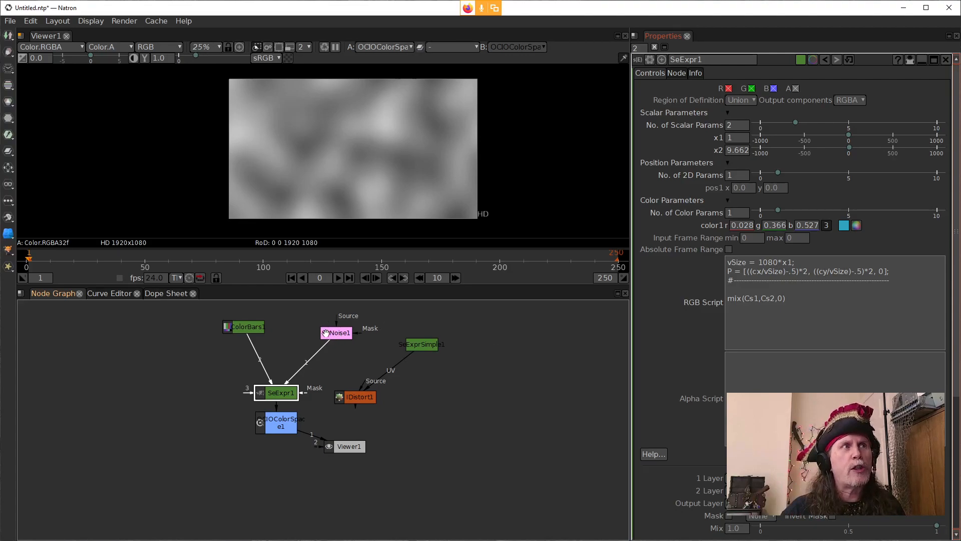
# Step: Change the alpha argument of the mix call to 1 and apply the script
pyautogui.click(783, 299)
pyautogui.doubleClick(781, 299)
pyautogui.write('1')
pyautogui.click(678, 326)
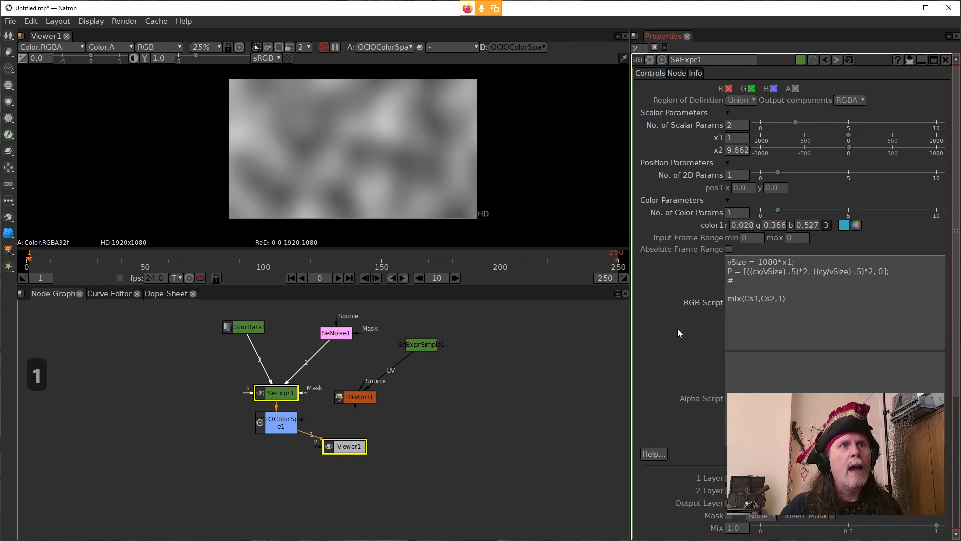
# Step: Replace the alpha argument of the mix call with fbm(P) and apply the script
pyautogui.hotkey('shift', 'Left')
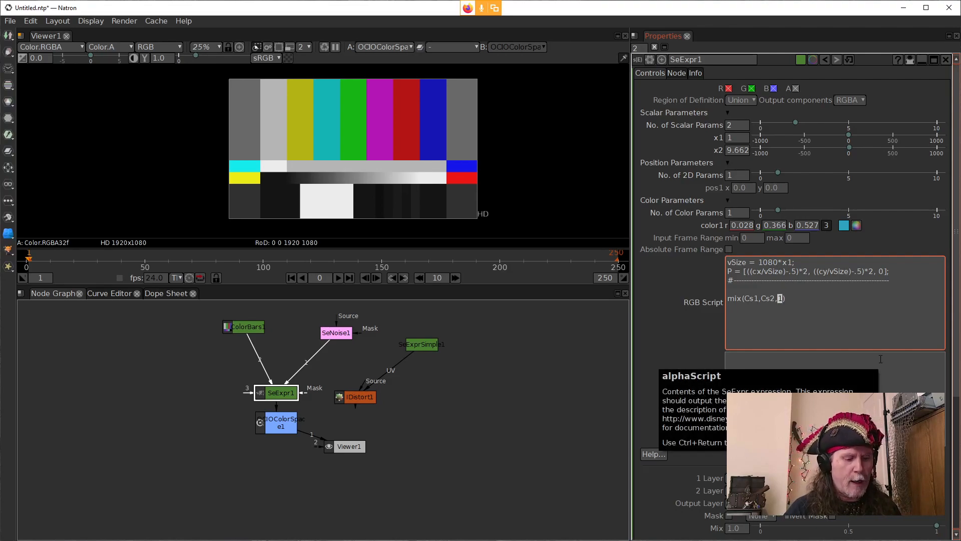
pyautogui.write('fbm')
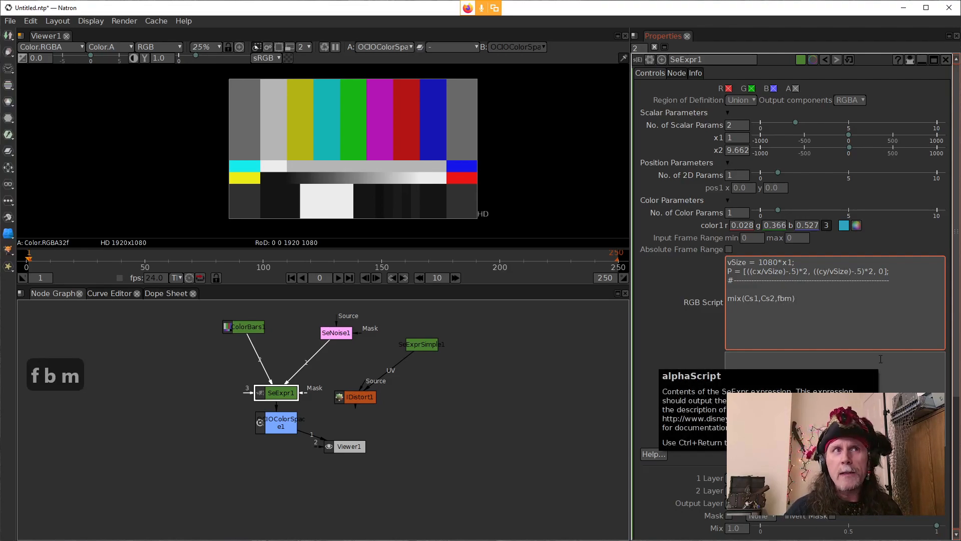
pyautogui.write('(')
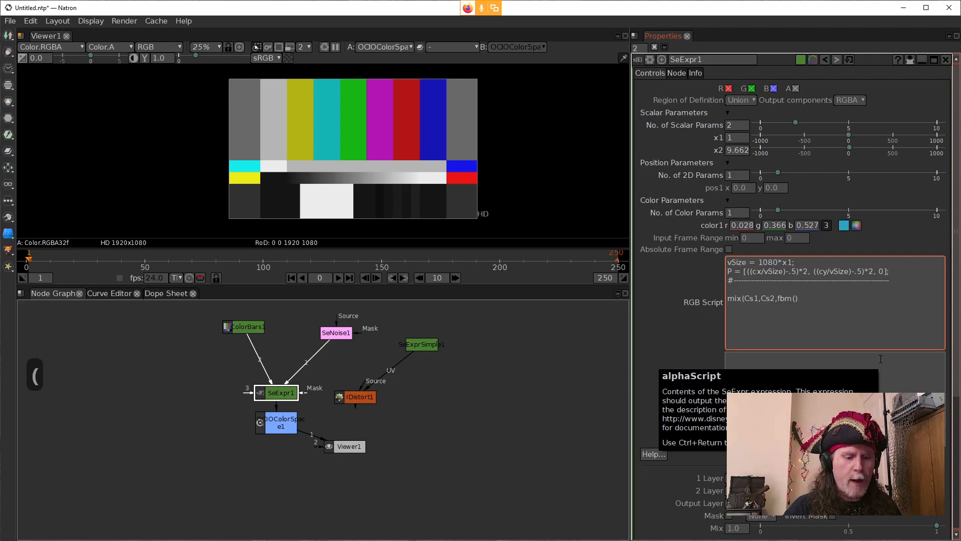
pyautogui.write('P)')
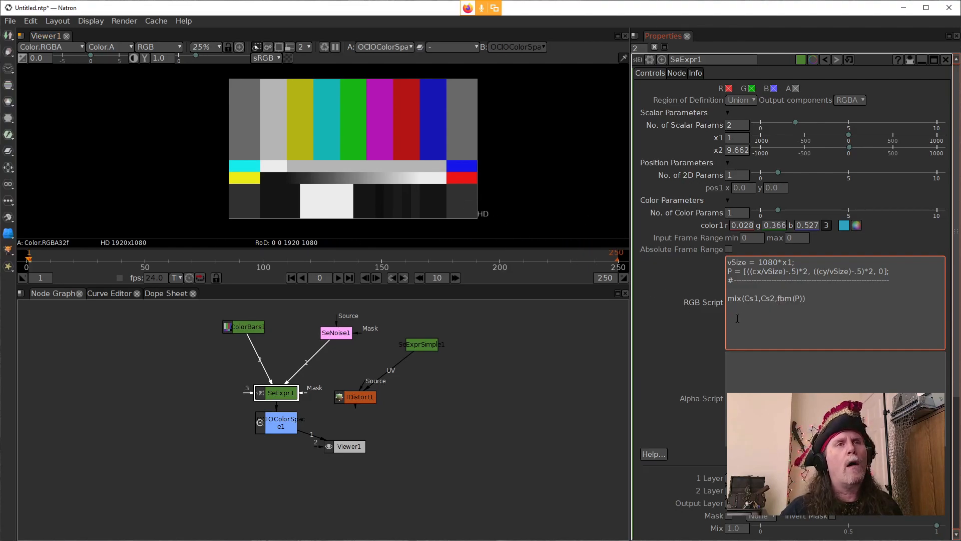
pyautogui.click(678, 317)
pyautogui.click(813, 294)
pyautogui.click(692, 311)
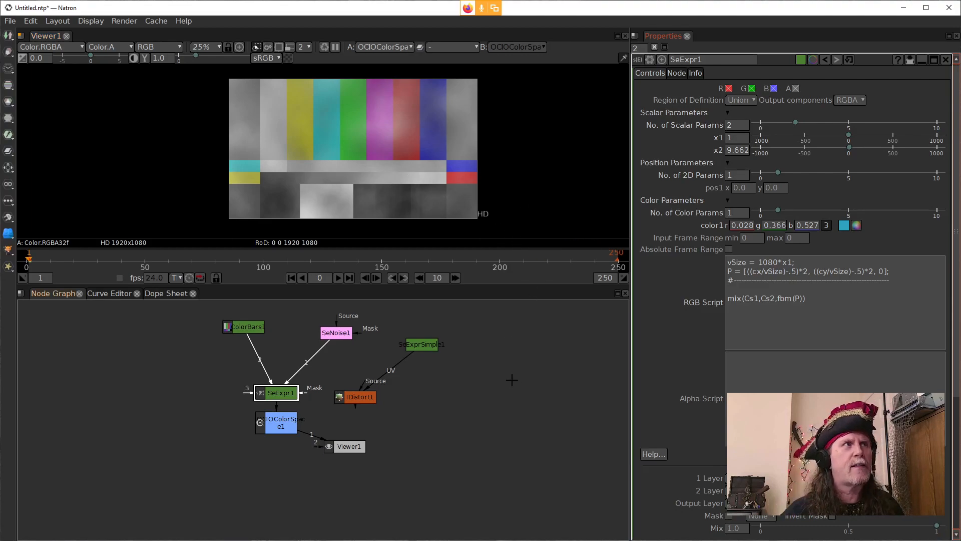
# Step: View the SeNoise1 node directly in the viewer, check its settings, and close its properties
pyautogui.moveTo(337, 334); pyautogui.dragTo(328, 327)
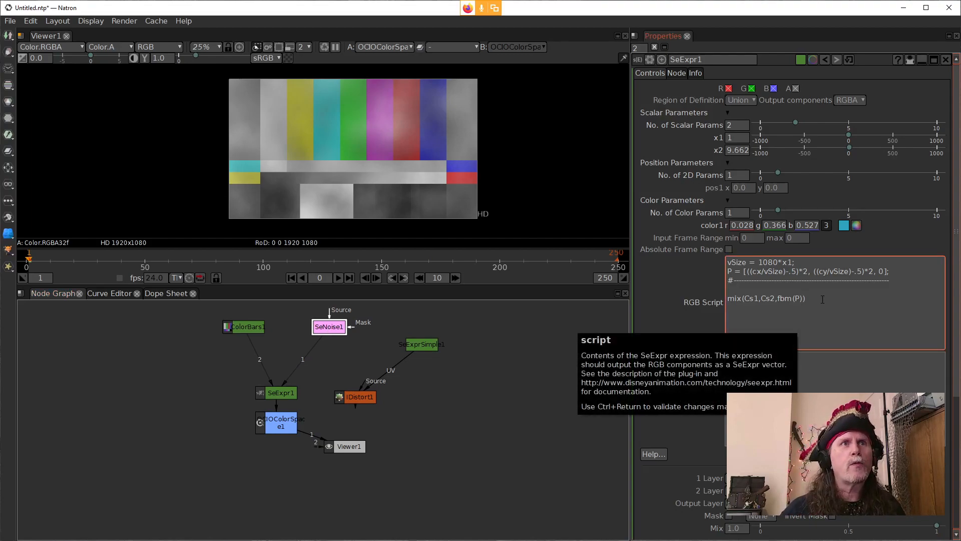
pyautogui.doubleClick(334, 331)
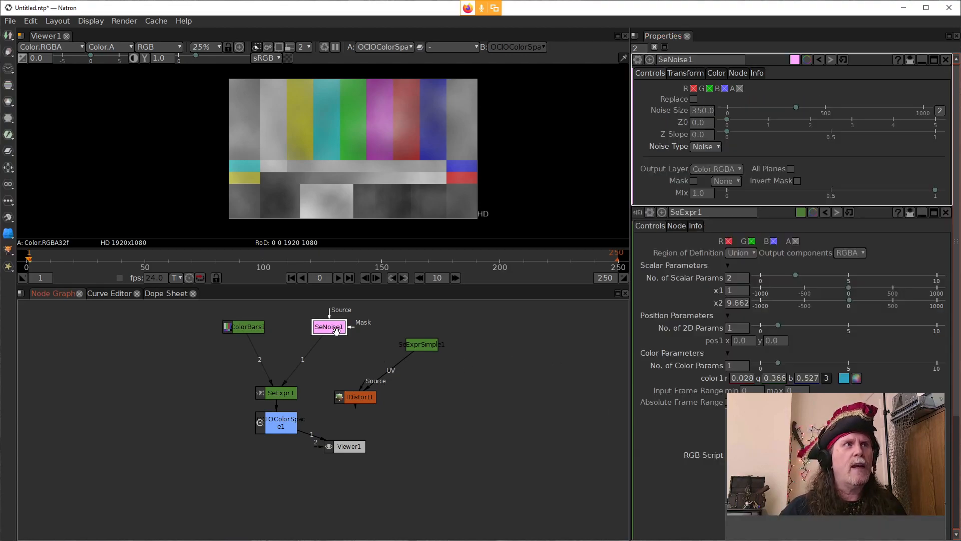
pyautogui.press('1')
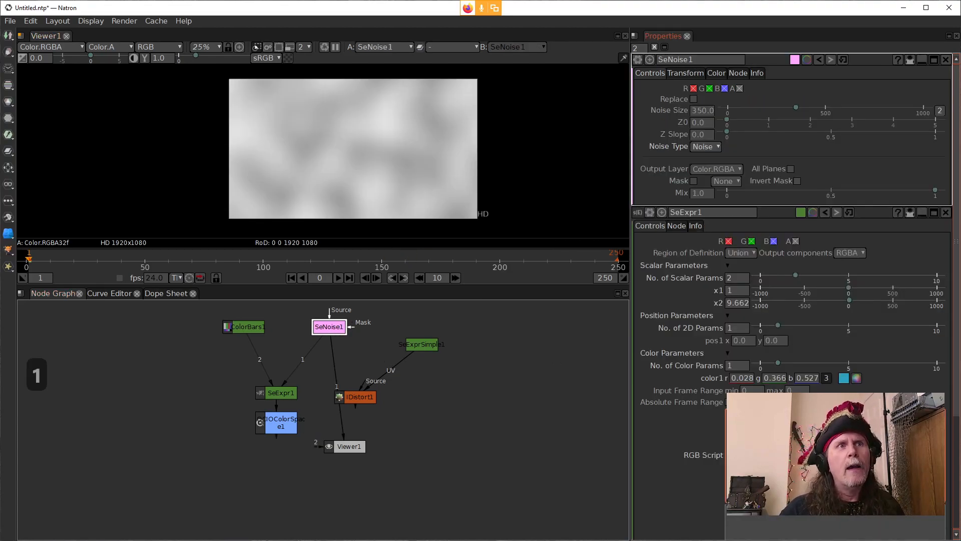
pyautogui.click(945, 60)
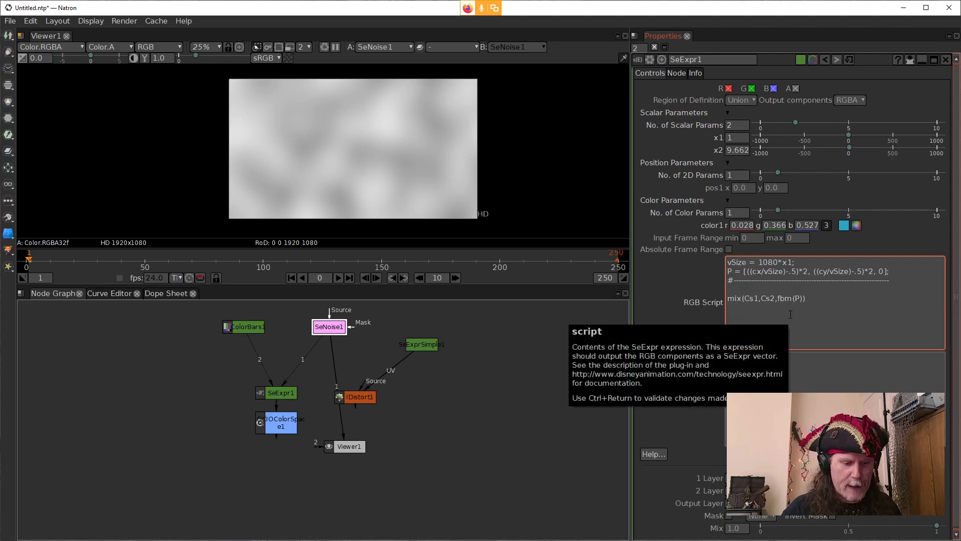
# Step: Comment out the mix line in the RGB script and insert two blank lines above it
pyautogui.write('#')
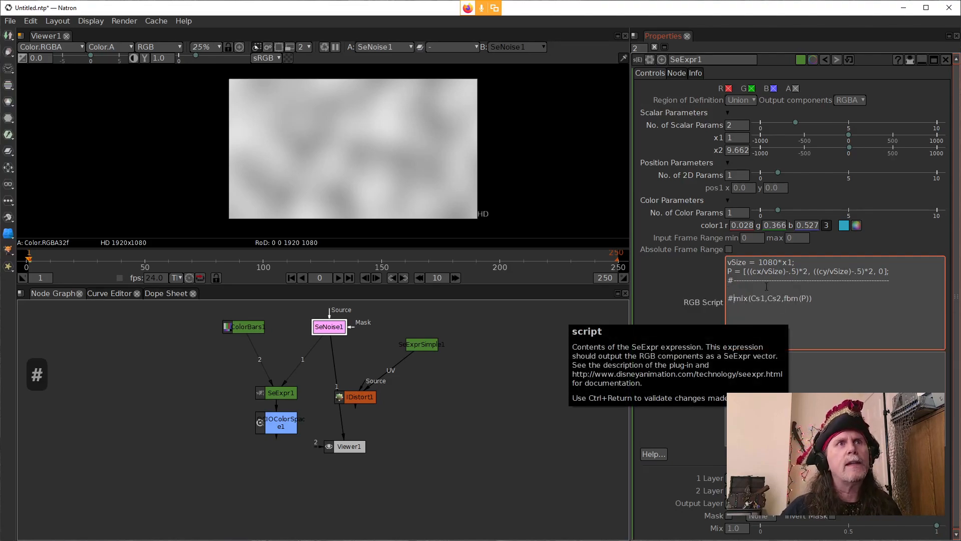
pyautogui.press('Return')
pyautogui.press('Return')
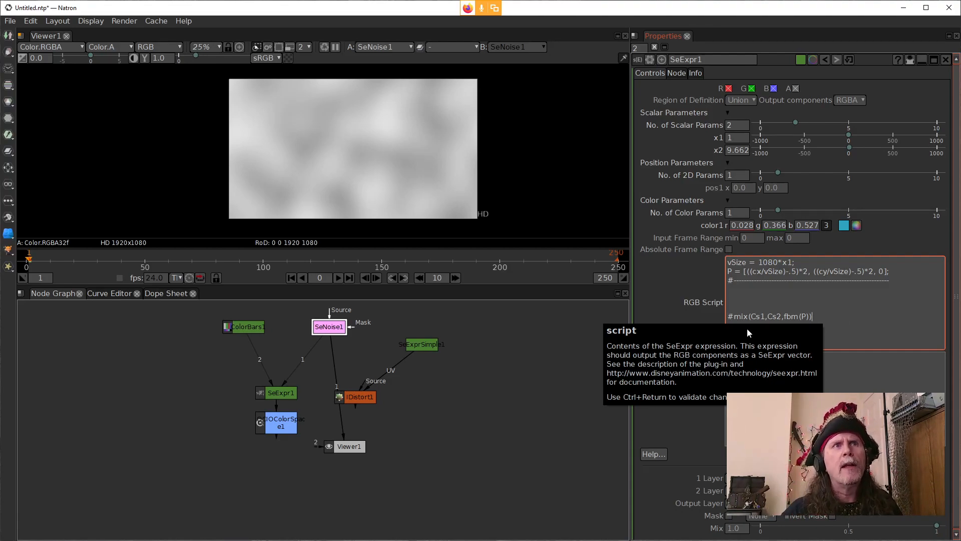
pyautogui.click(812, 317)
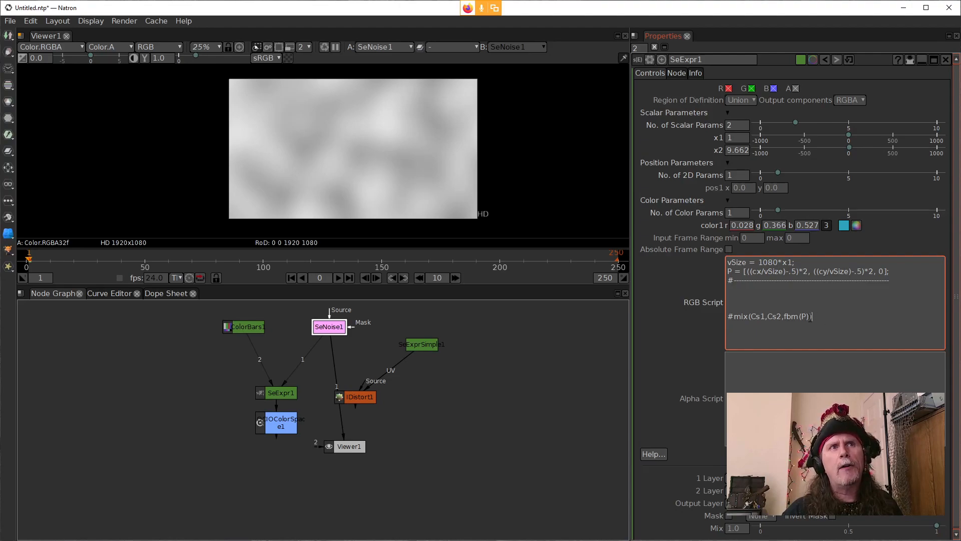
# Step: Write cnoise(P) above the commented mix line, and reconnect Viewer1 to the OCIOColorSpace node to view the result
pyautogui.click(758, 299)
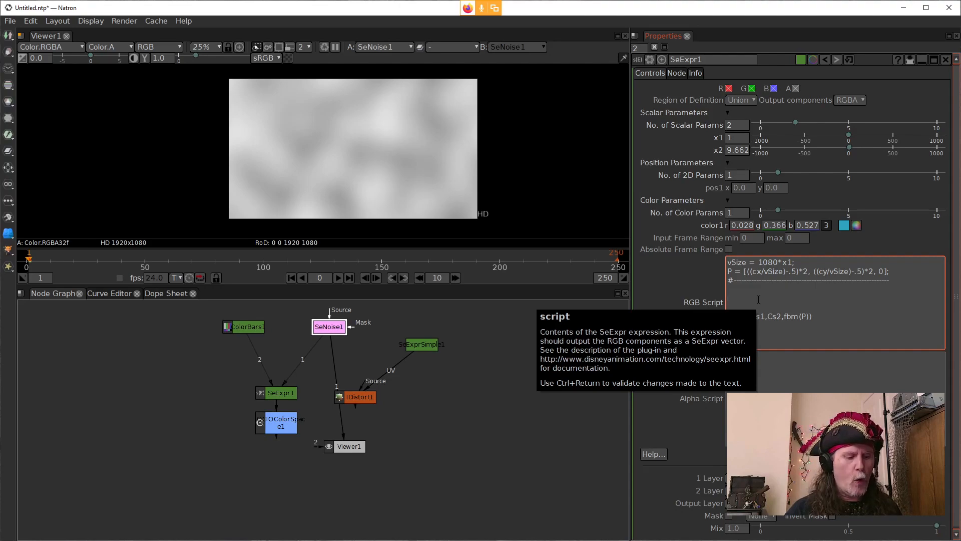
pyautogui.write('cn')
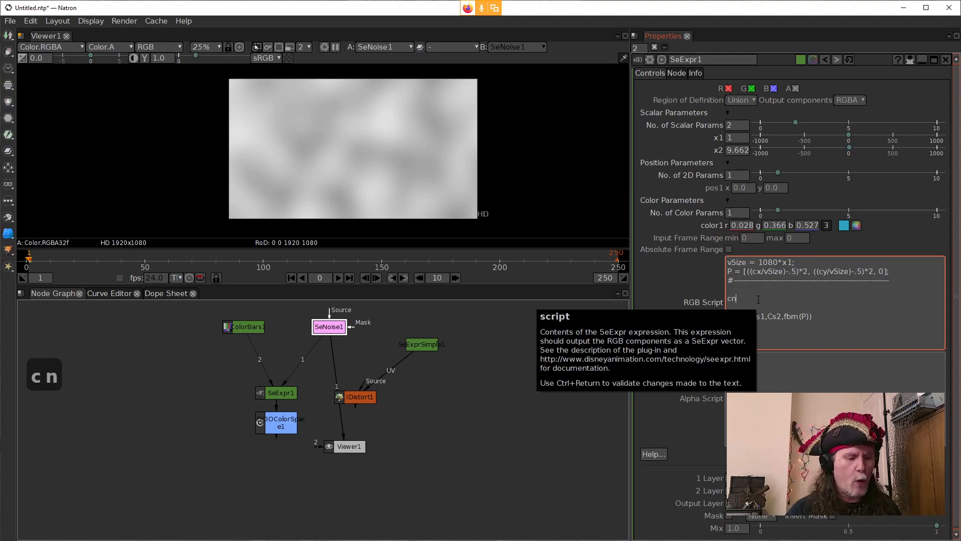
pyautogui.write('oise')
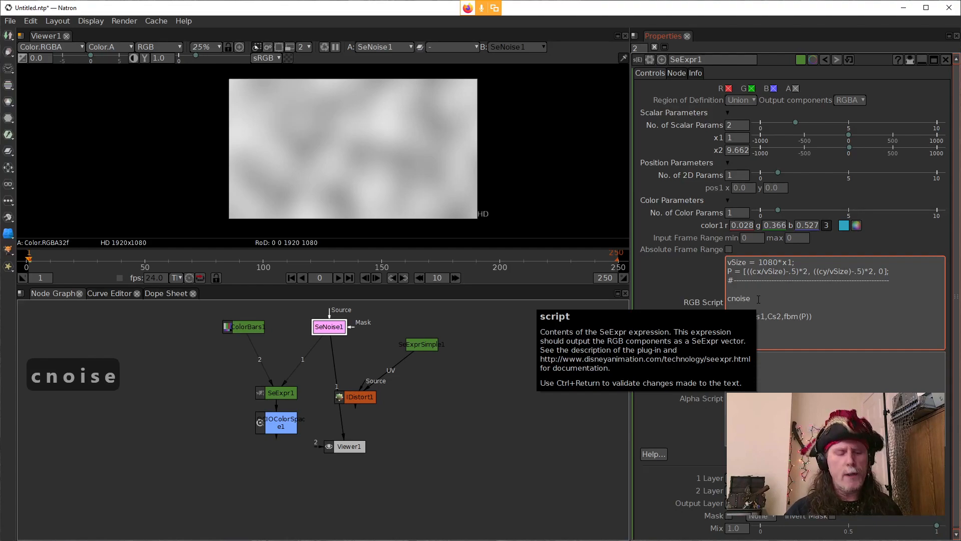
pyautogui.write('(')
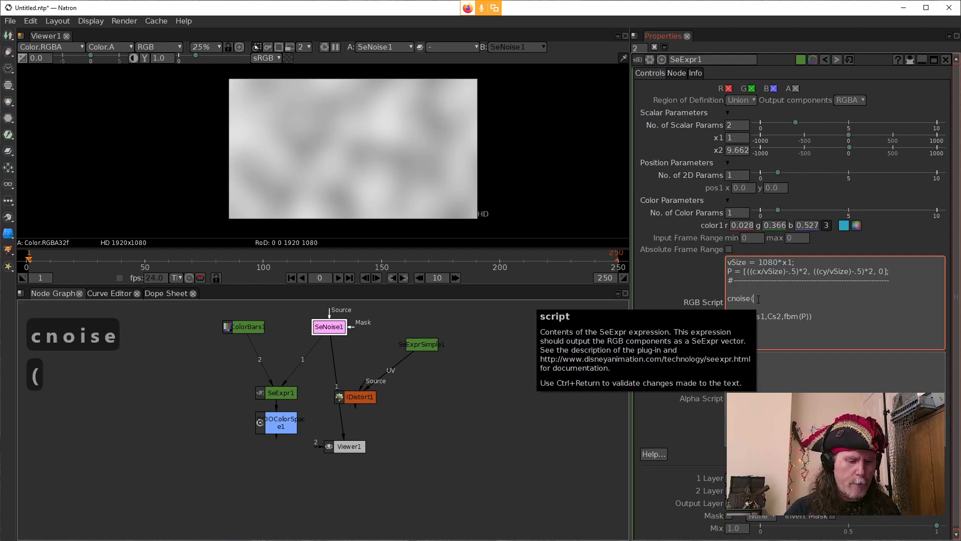
pyautogui.write('P)')
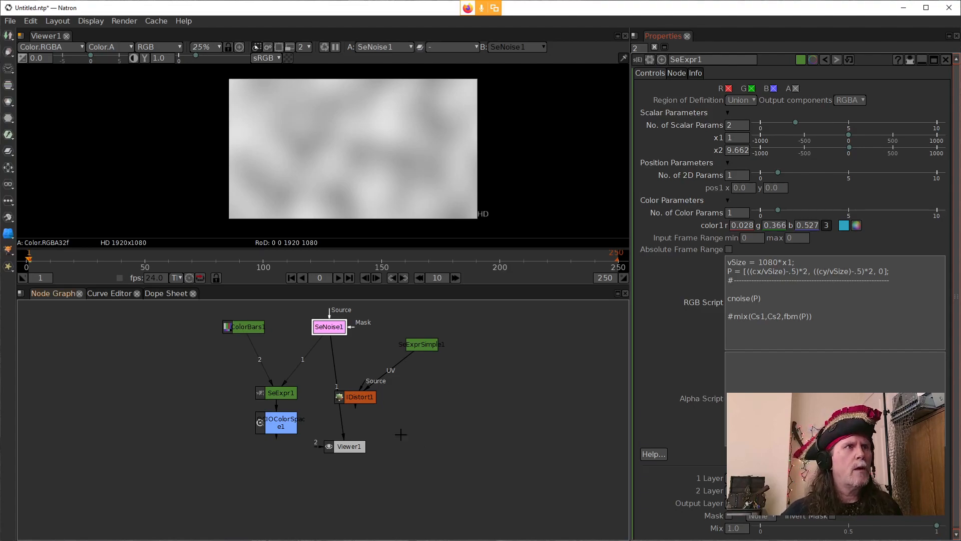
pyautogui.moveTo(340, 429); pyautogui.dragTo(274, 427)
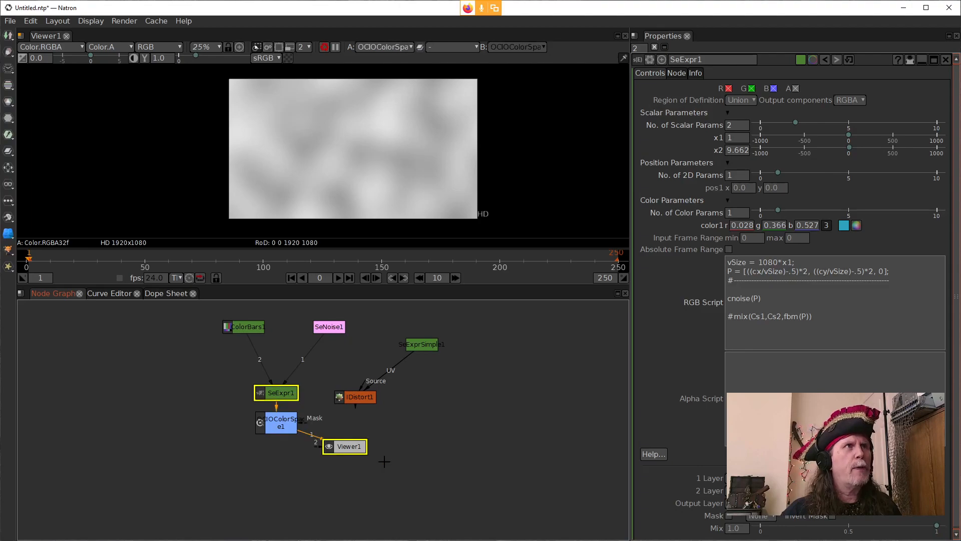
pyautogui.moveTo(353, 447); pyautogui.dragTo(327, 469)
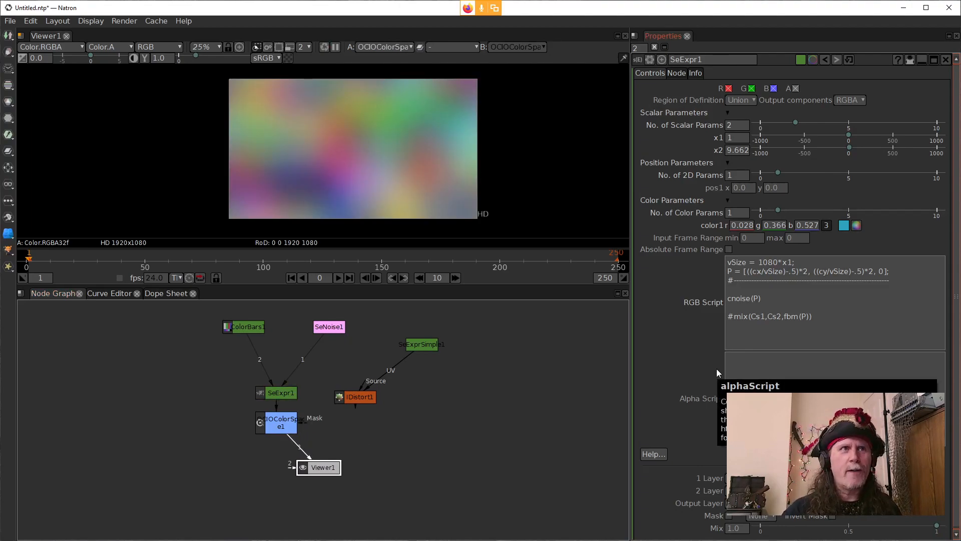
# Step: Change cnoise(P) to noise(P) in the RGB script and apply it
pyautogui.click(792, 295)
pyautogui.click(733, 301)
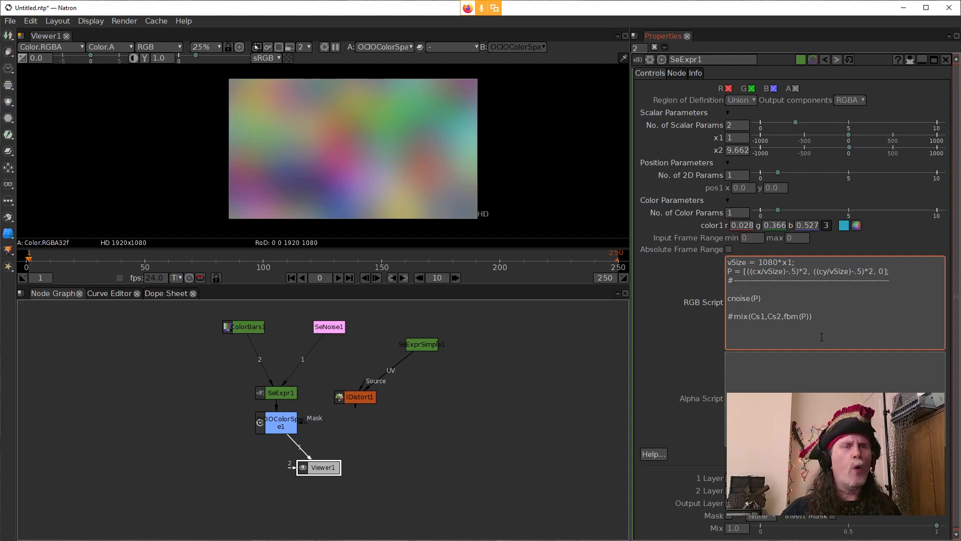
pyautogui.press('BackSpace')
pyautogui.click(694, 322)
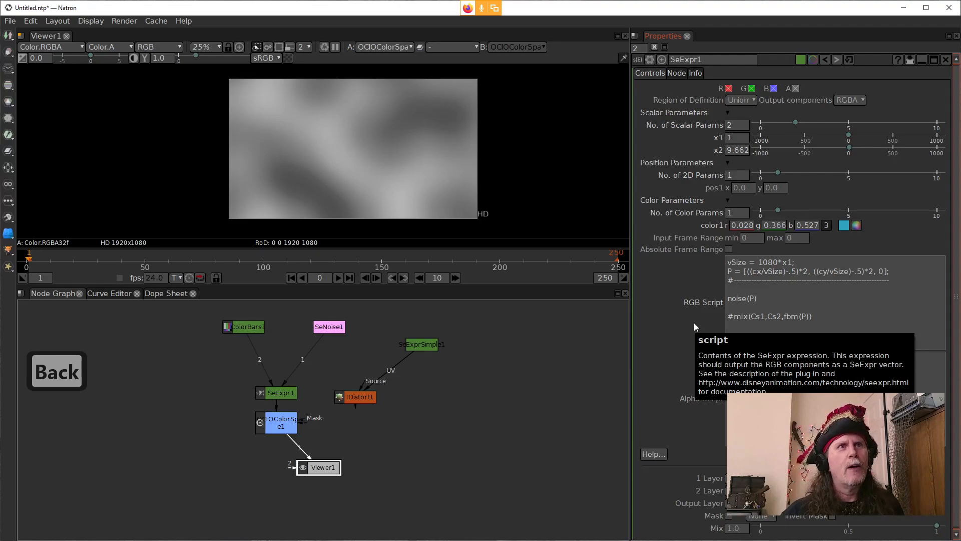
# Step: Change the noise(P) line in the RGB script to cfbm(P) and apply it
pyautogui.click(729, 298)
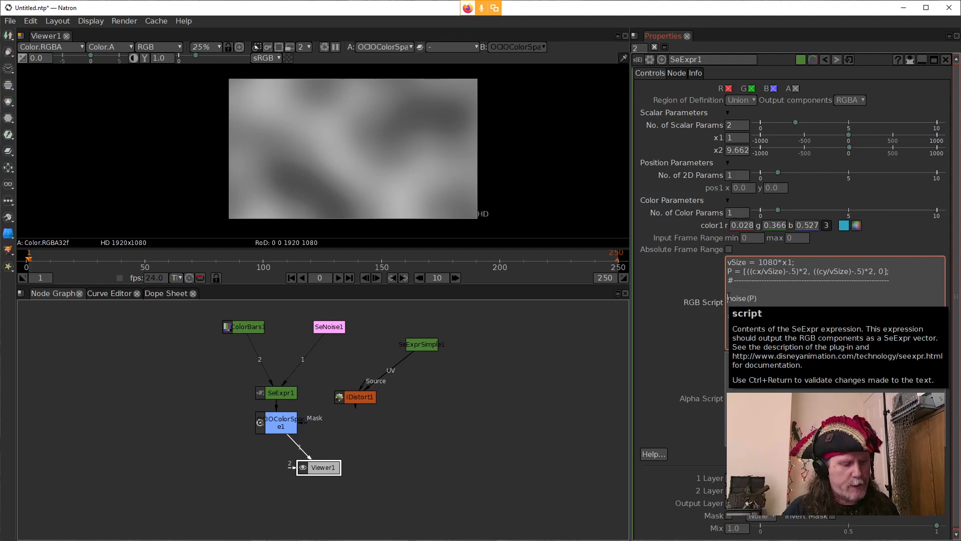
pyautogui.write('C')
pyautogui.press('BackSpace')
pyautogui.write('c')
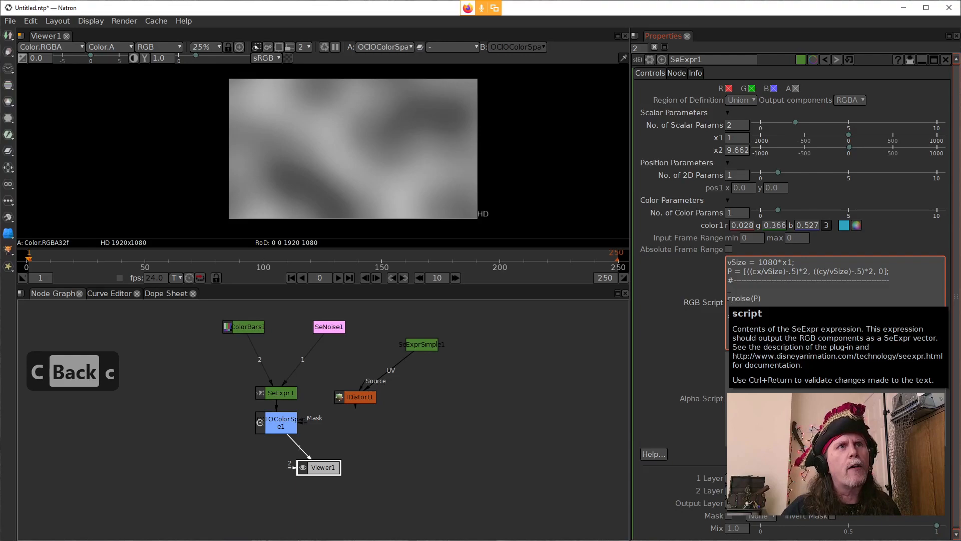
pyautogui.moveTo(750, 298); pyautogui.dragTo(734, 301)
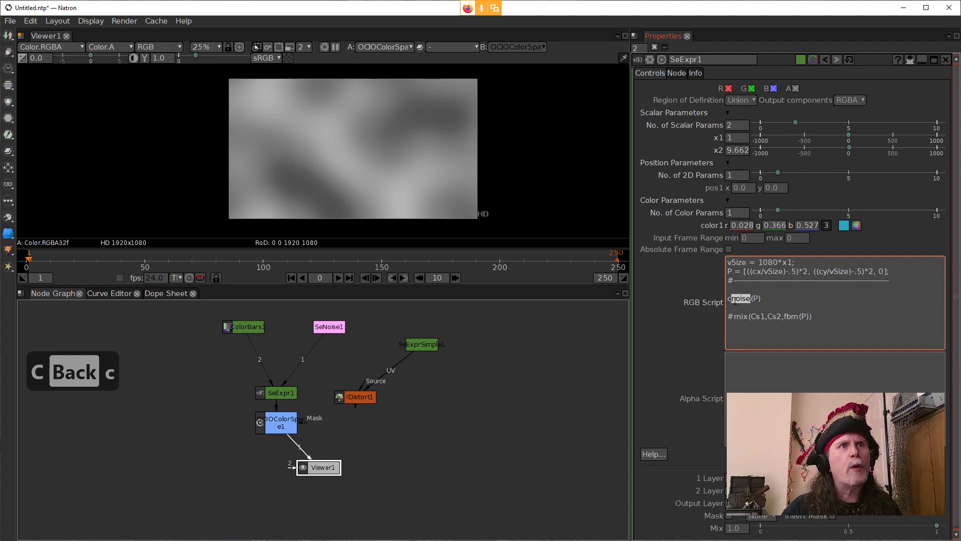
pyautogui.write('fbm')
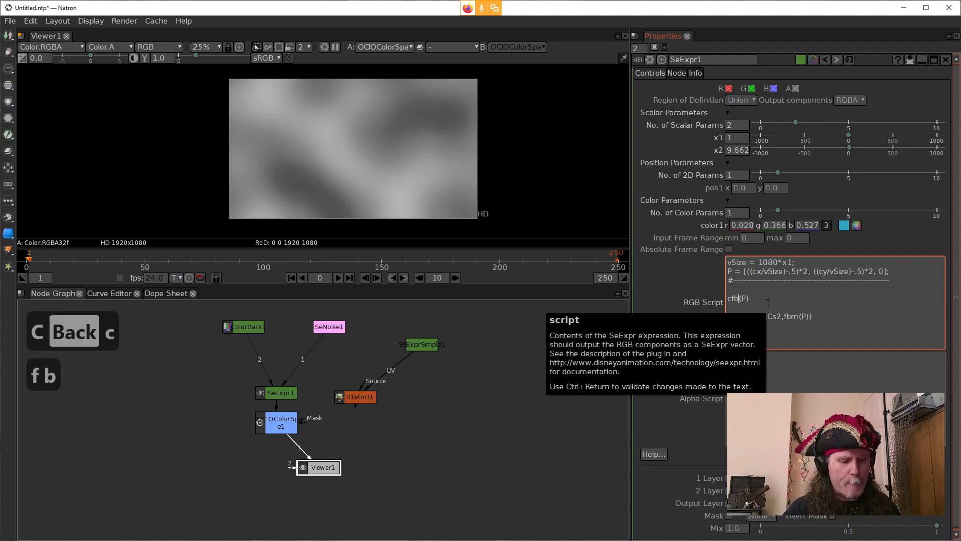
pyautogui.click(698, 281)
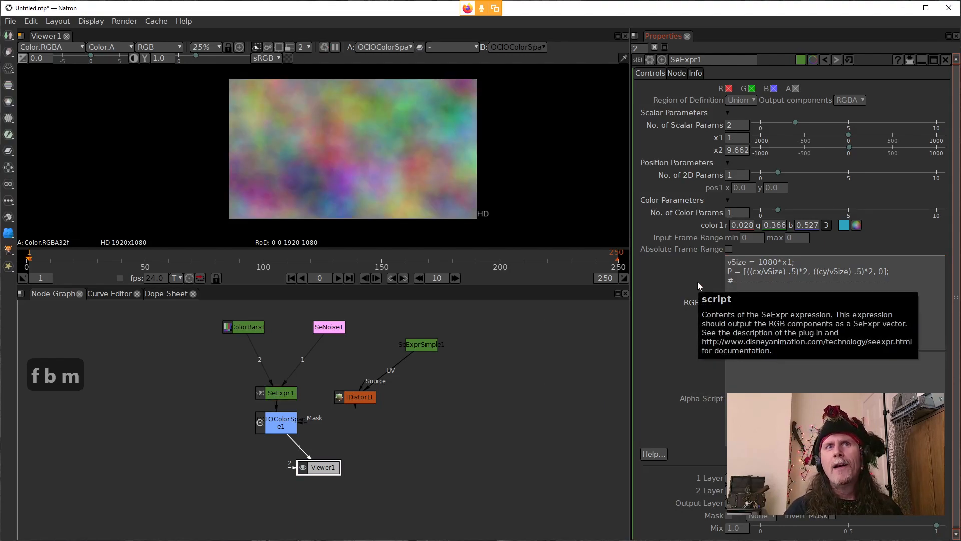
# Step: Multiply P by 50 inside the cfbm call so it reads cfbm(P*50), and apply the script
pyautogui.click(746, 298)
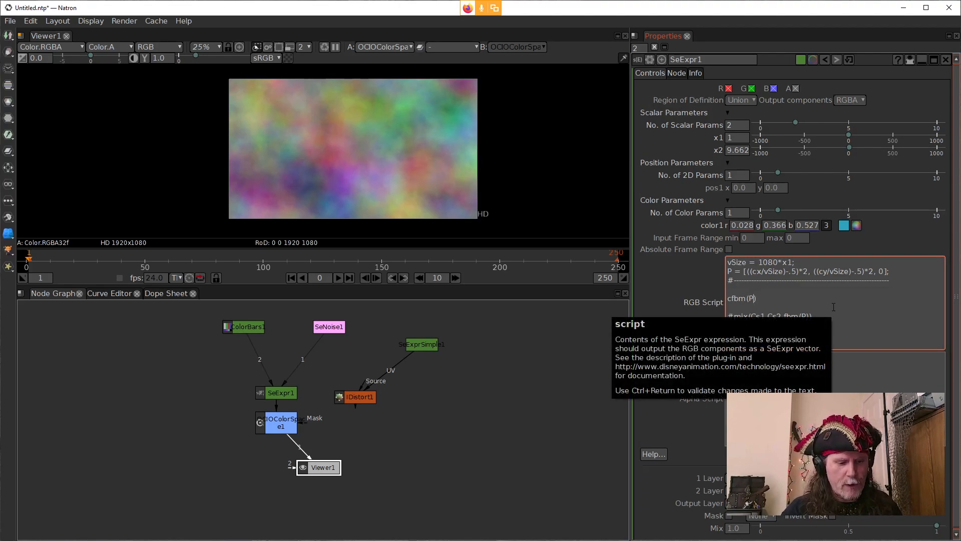
pyautogui.write('*')
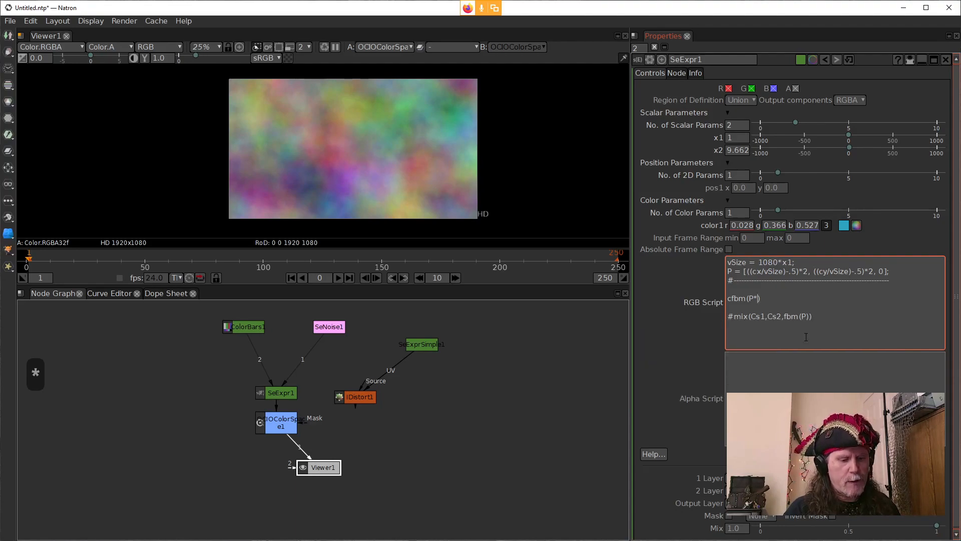
pyautogui.write('50')
pyautogui.click(665, 314)
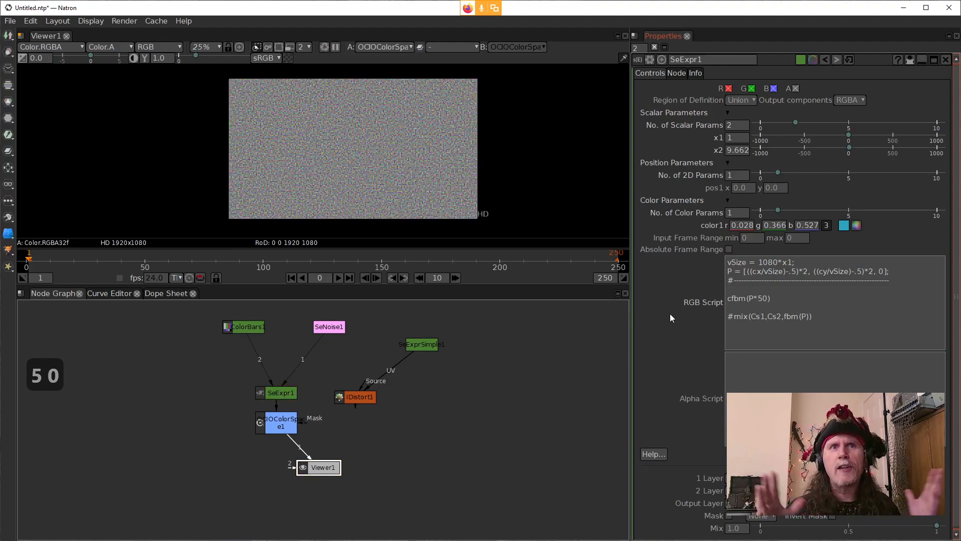
# Step: Set the multiplier in the cfbm call to 10 so it reads cfbm(P*10), and apply the script
pyautogui.click(766, 297)
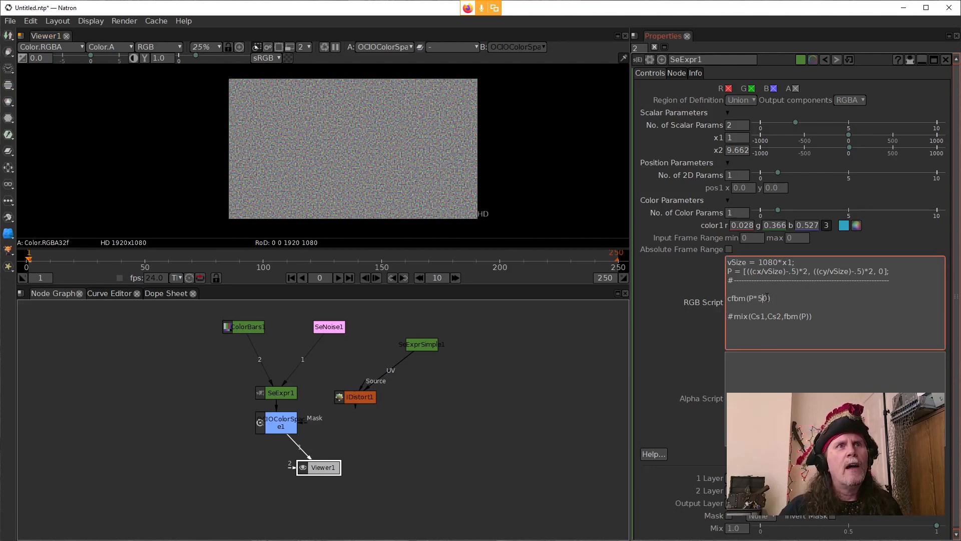
pyautogui.moveTo(770, 298); pyautogui.dragTo(758, 298)
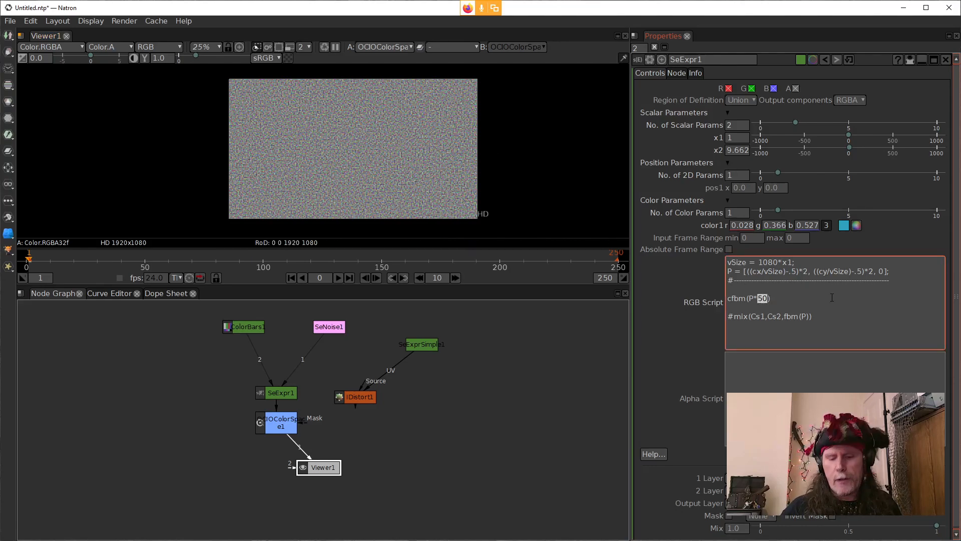
pyautogui.write('10')
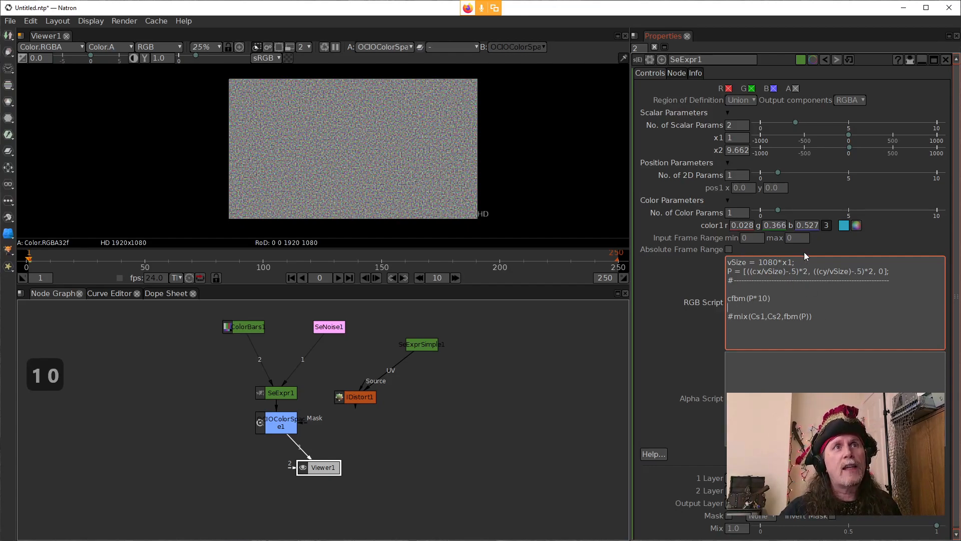
pyautogui.click(765, 307)
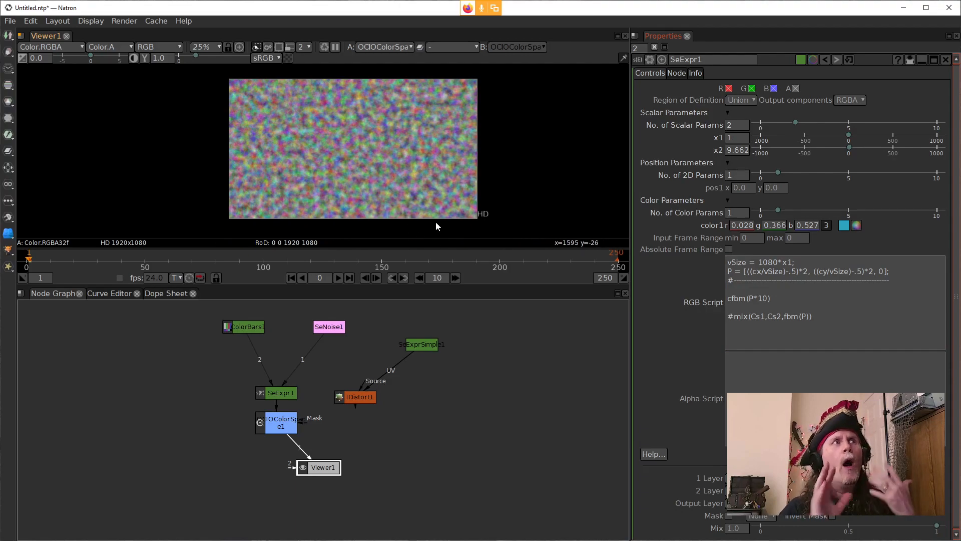
pyautogui.click(791, 305)
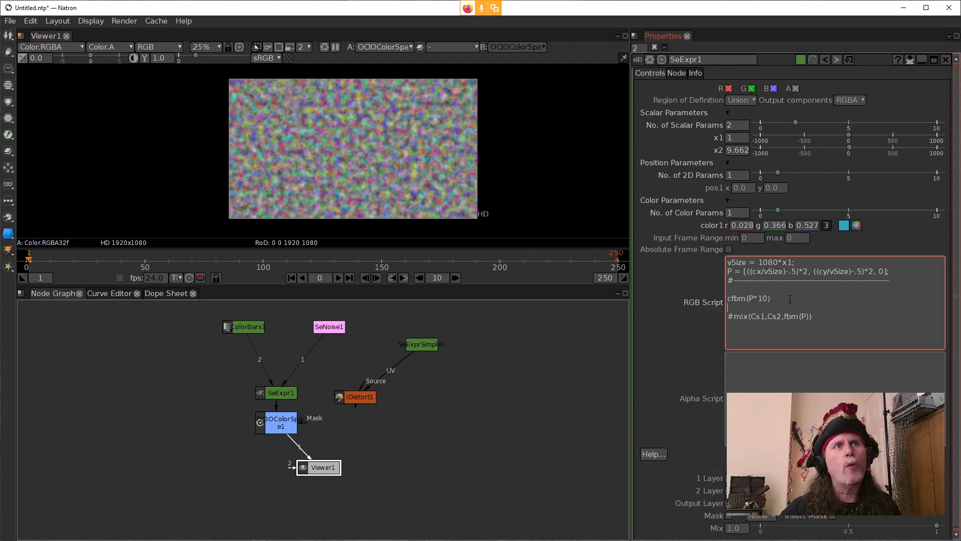
pyautogui.moveTo(791, 299); pyautogui.dragTo(734, 298)
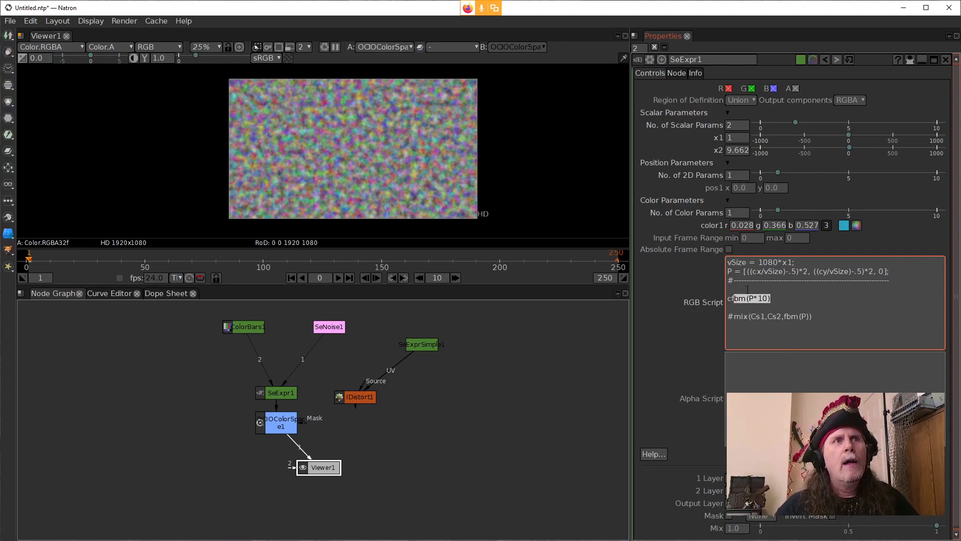
pyautogui.click(734, 292)
pyautogui.moveTo(773, 299); pyautogui.dragTo(721, 300)
pyautogui.moveTo(801, 304); pyautogui.dragTo(672, 301)
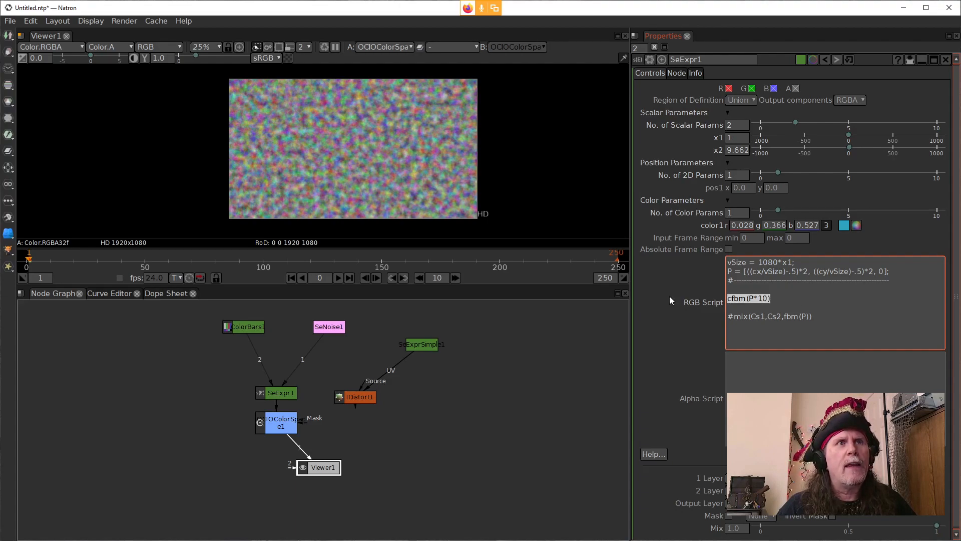
# Step: Assign the cfbm(P*10) expression to a variable named col1 and end the line with a semicolon
pyautogui.click(781, 297)
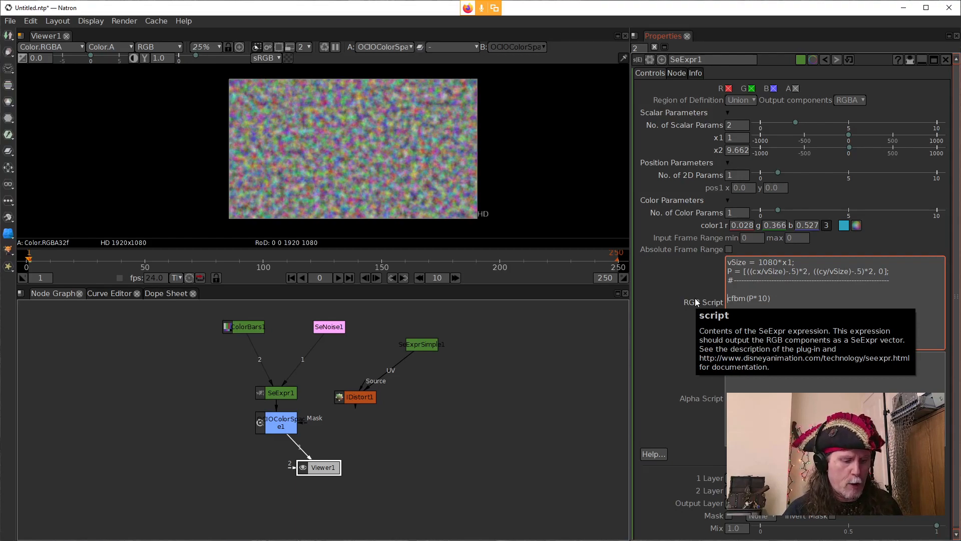
pyautogui.write('colo')
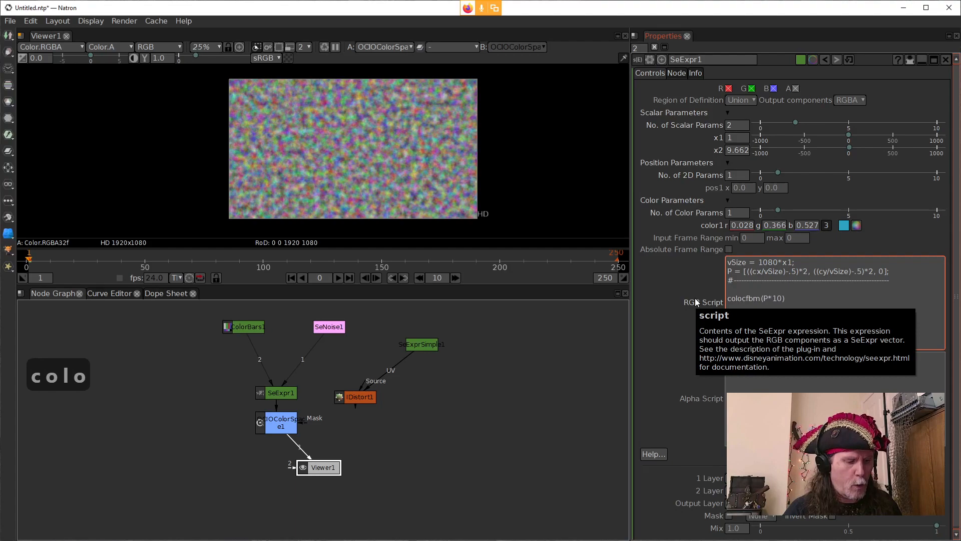
pyautogui.press('BackSpace')
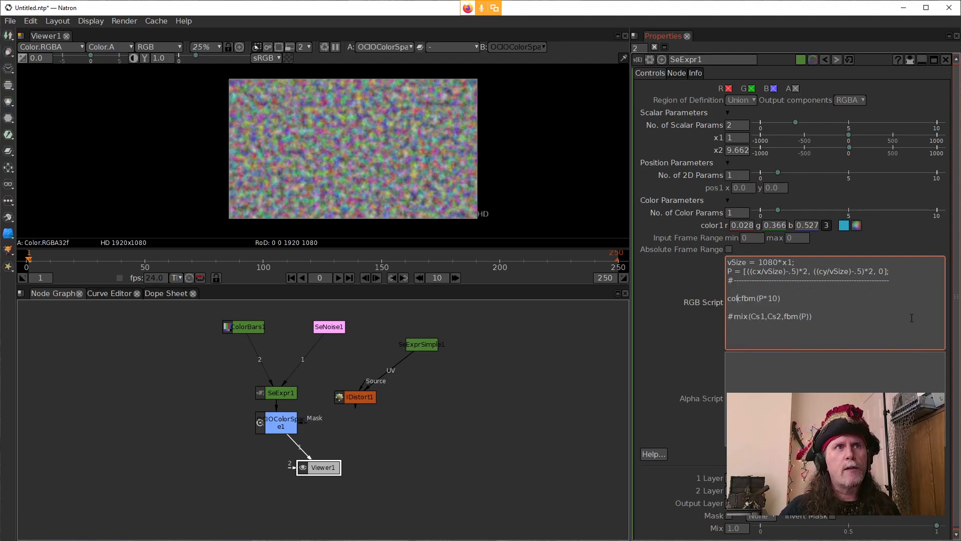
pyautogui.write('1')
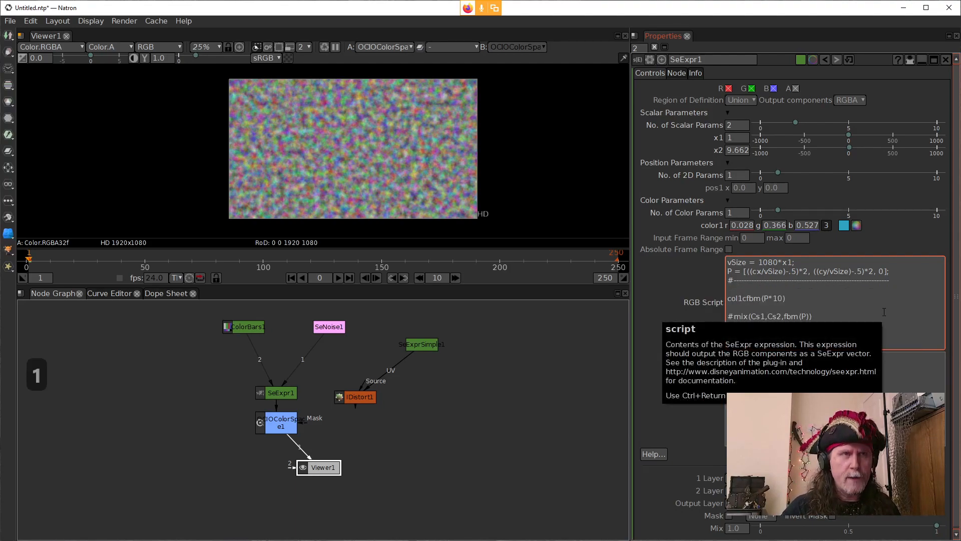
pyautogui.write(' =')
pyautogui.press('Up')
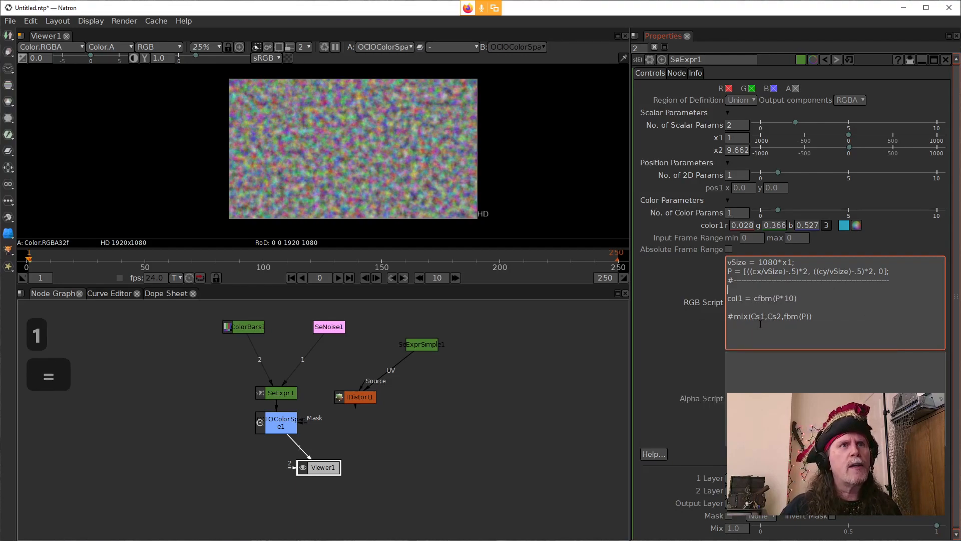
pyautogui.doubleClick(758, 316)
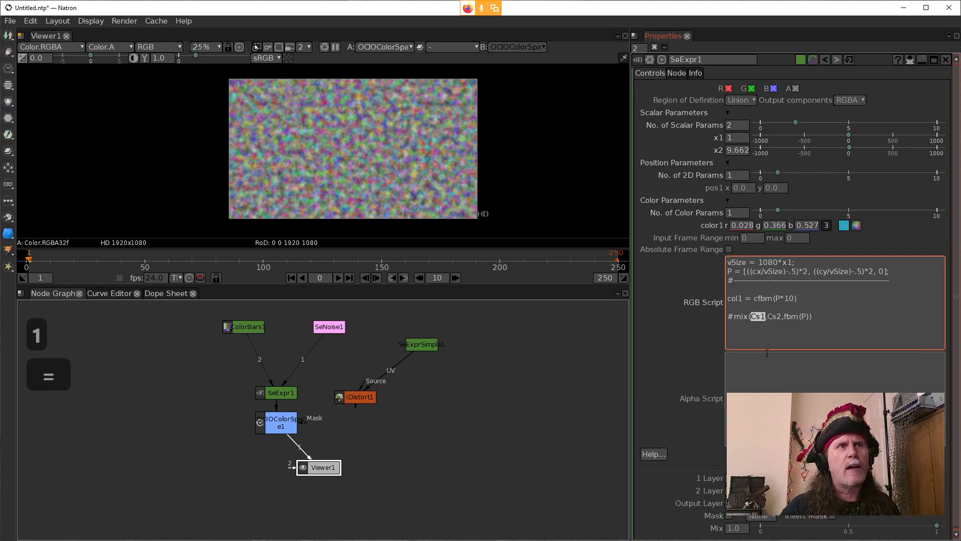
pyautogui.click(802, 298)
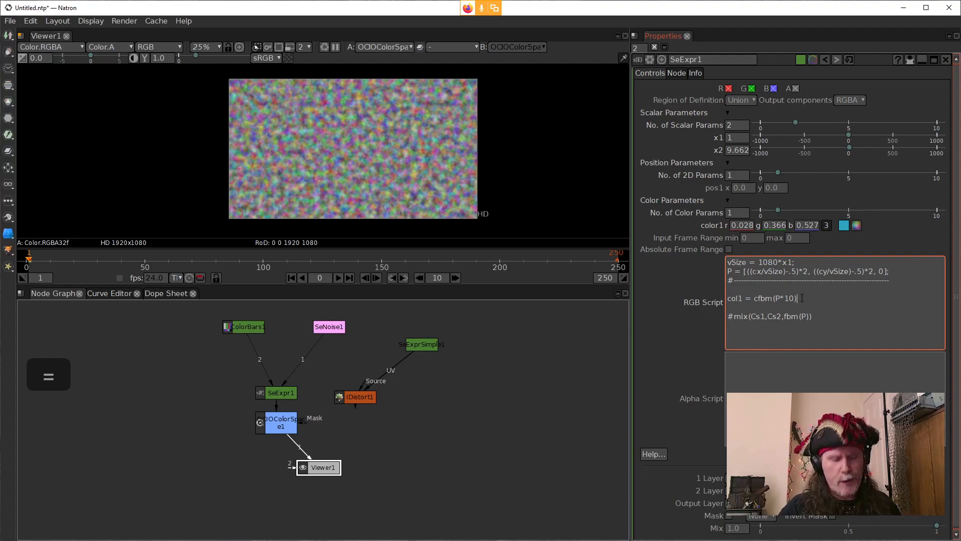
pyautogui.write(';')
# Step: Replace Cs1 with col1 in the mix line, uncomment it to read mix(col1,Cs2,fbm(P)), and apply the script
pyautogui.doubleClick(757, 317)
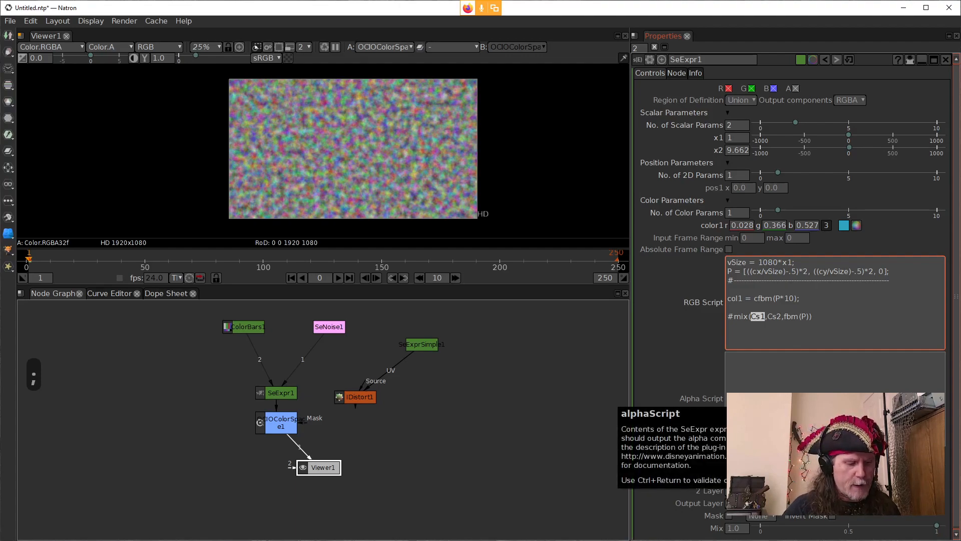
pyautogui.write('col')
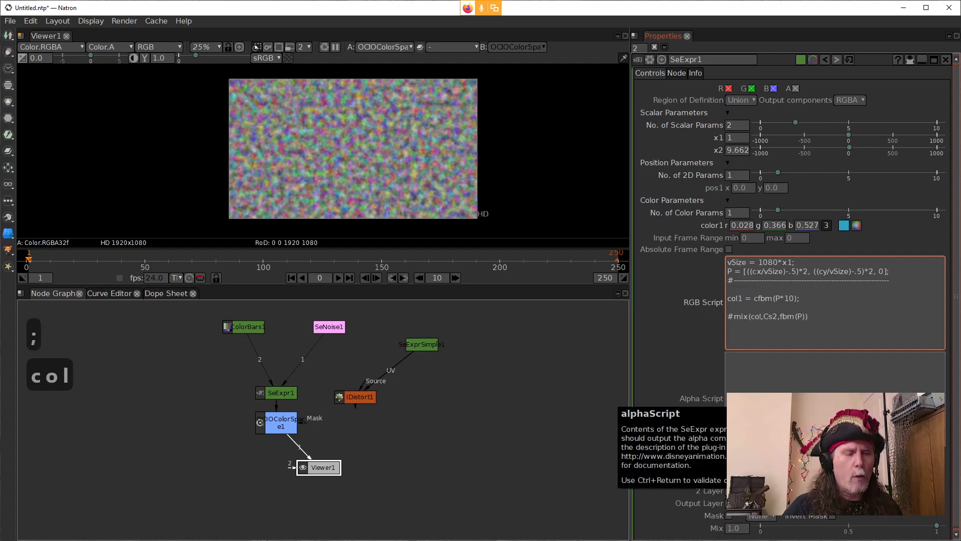
pyautogui.write('1')
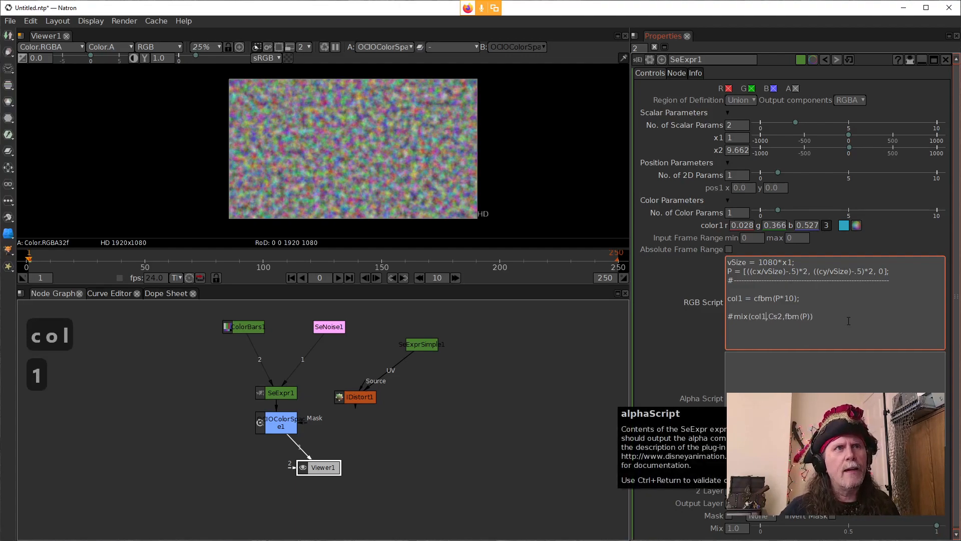
pyautogui.press('Home')
pyautogui.press('Right')
pyautogui.press('BackSpace')
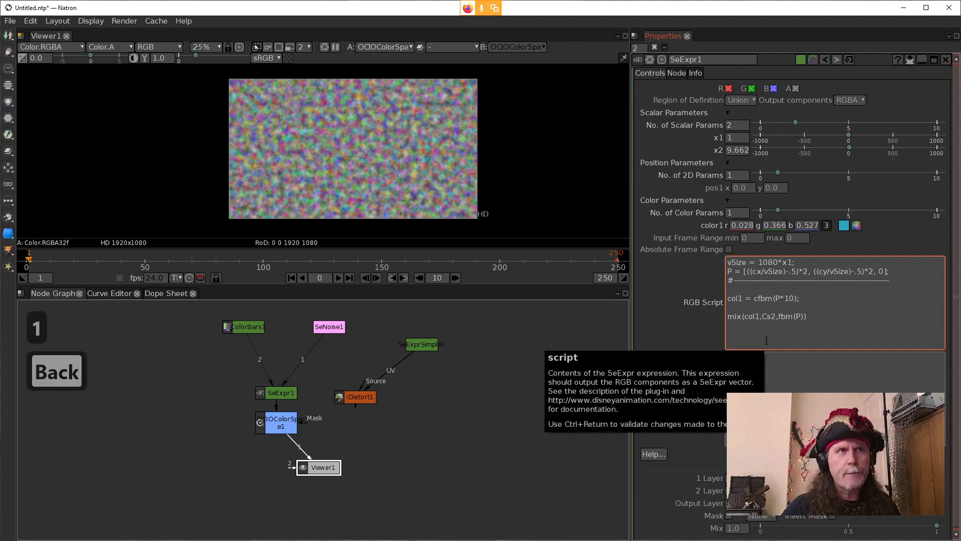
pyautogui.click(699, 326)
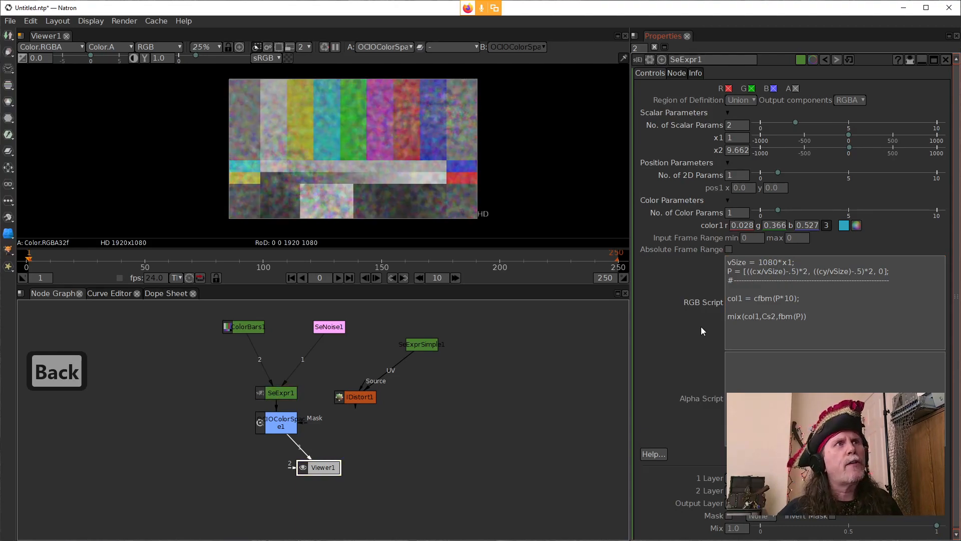
pyautogui.click(803, 310)
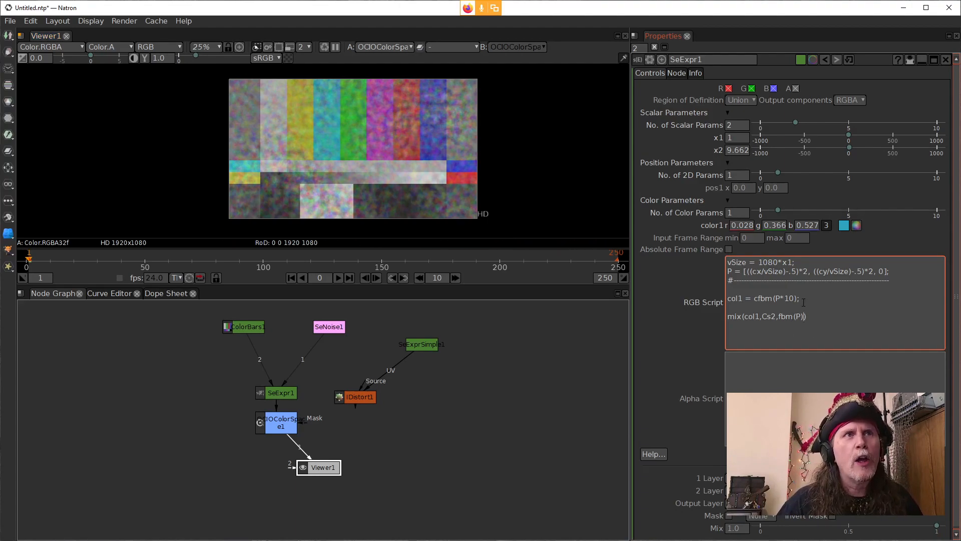
pyautogui.moveTo(806, 316); pyautogui.dragTo(726, 316)
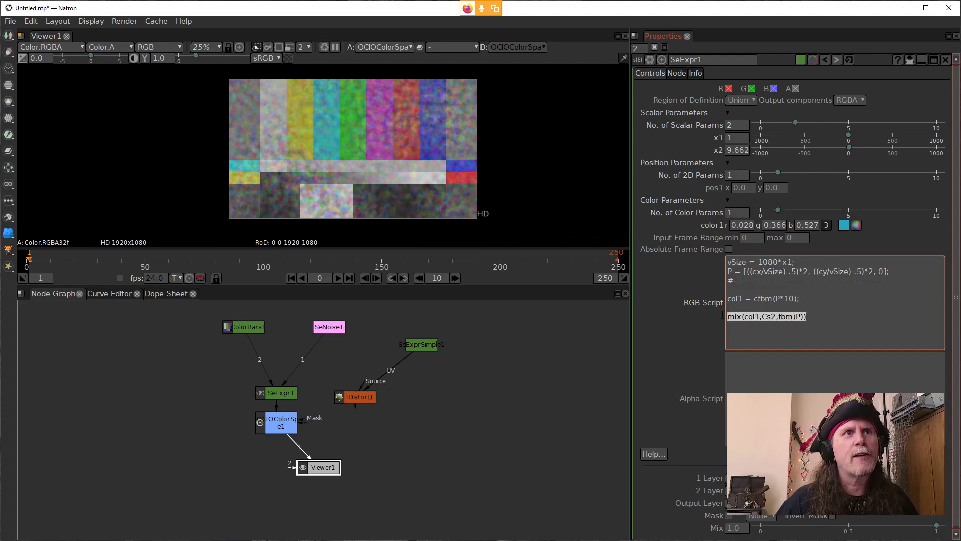
pyautogui.hotkey('ctrl', 'c')
pyautogui.click(790, 318)
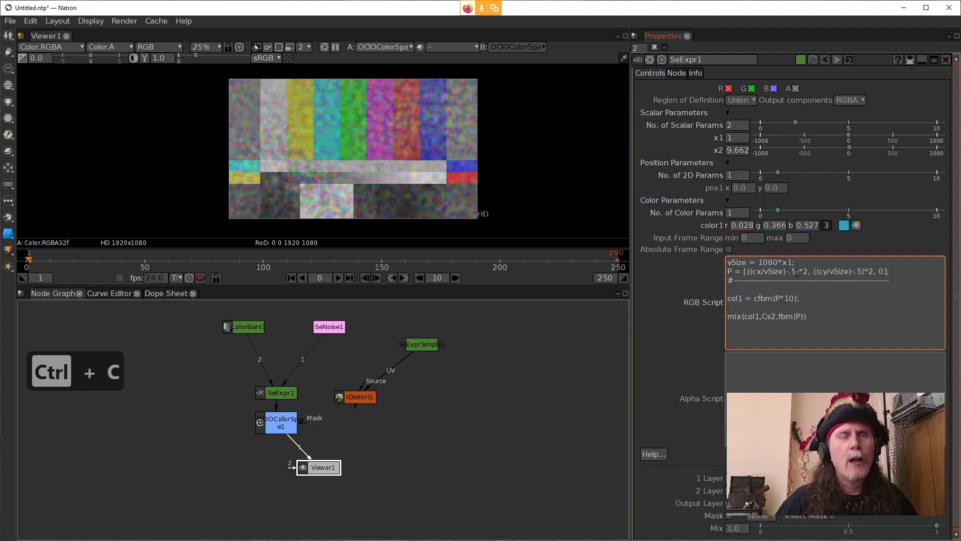
pyautogui.moveTo(727, 307); pyautogui.dragTo(809, 321)
pyautogui.click(810, 320)
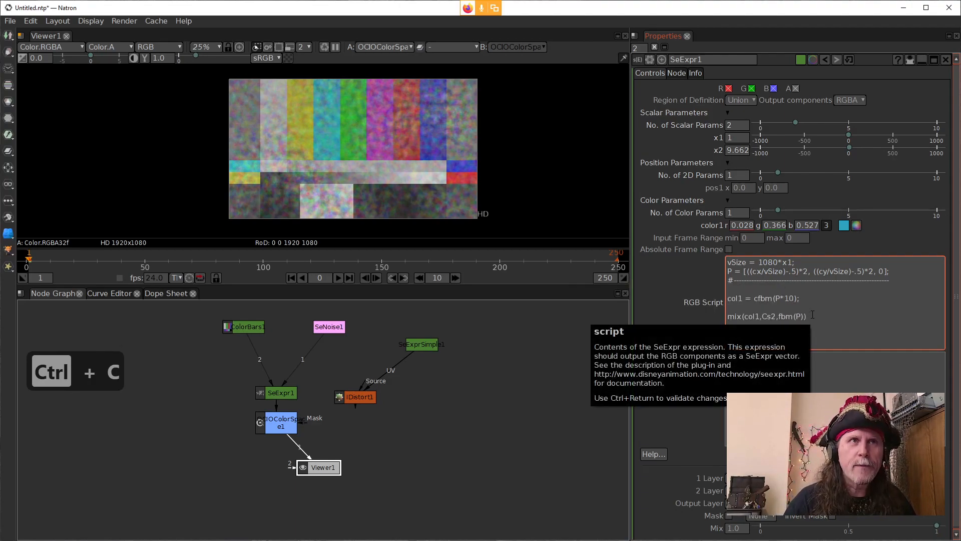
# Step: Assign the mix expression to a variable named col2 and end the line with a semicolon
pyautogui.write(';')
pyautogui.press('Left')
pyautogui.press('Left')
pyautogui.press('Left')
pyautogui.press('Left')
pyautogui.press('Left')
pyautogui.press('Left')
pyautogui.press('Left')
pyautogui.press('Left')
pyautogui.press('Left')
pyautogui.press('Left')
pyautogui.press('Left')
pyautogui.press('Left')
pyautogui.press('Left')
pyautogui.press('Left')
pyautogui.press('Left')
pyautogui.press('Left')
pyautogui.press('Left')
pyautogui.press('Left')
pyautogui.press('Left')
pyautogui.press('Left')
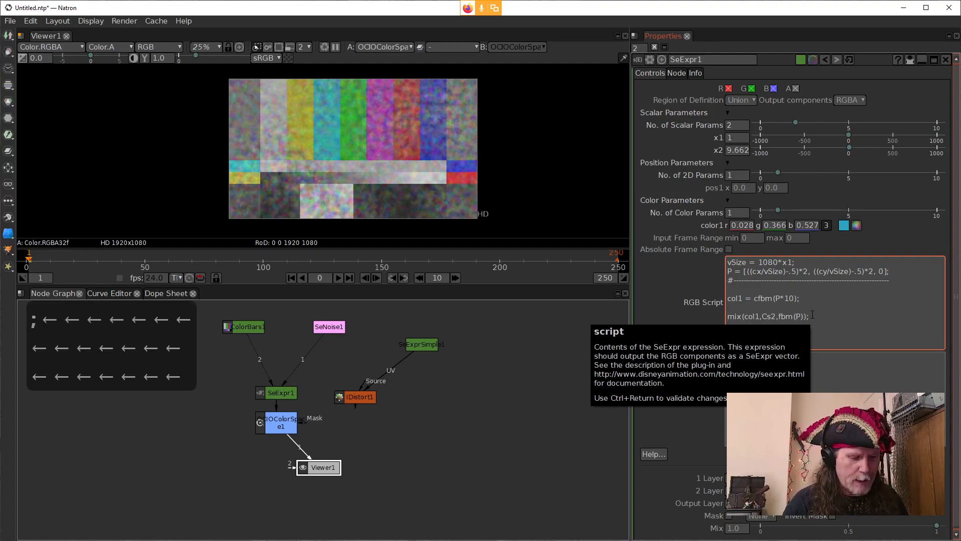
pyautogui.write('col2 =')
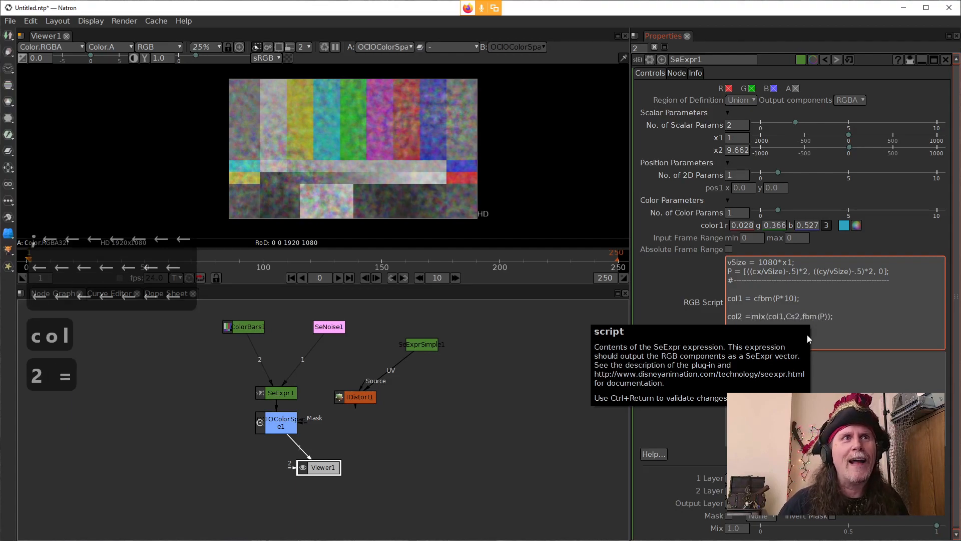
# Step: Start a mix call on a new line below the col2 line, with col2 as its first argument
pyautogui.click(844, 319)
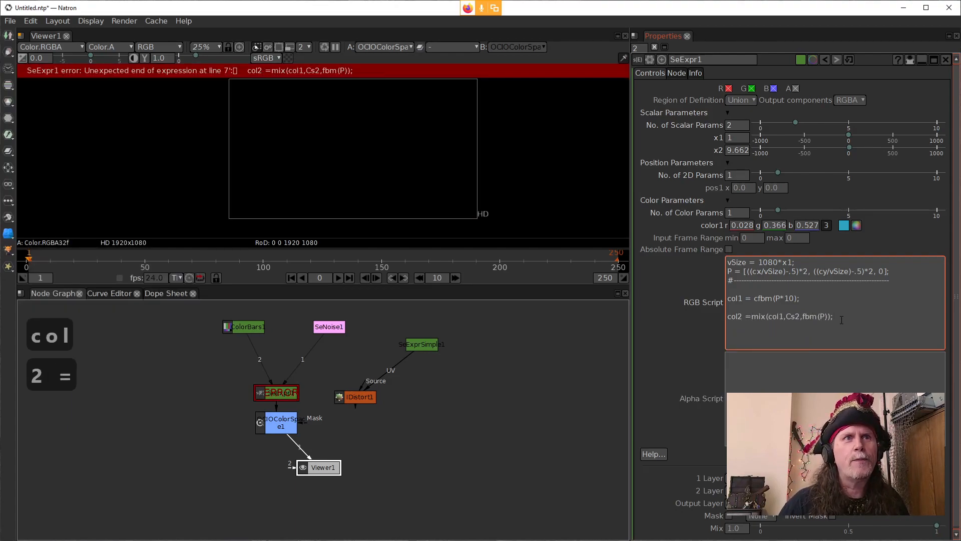
pyautogui.press('Return')
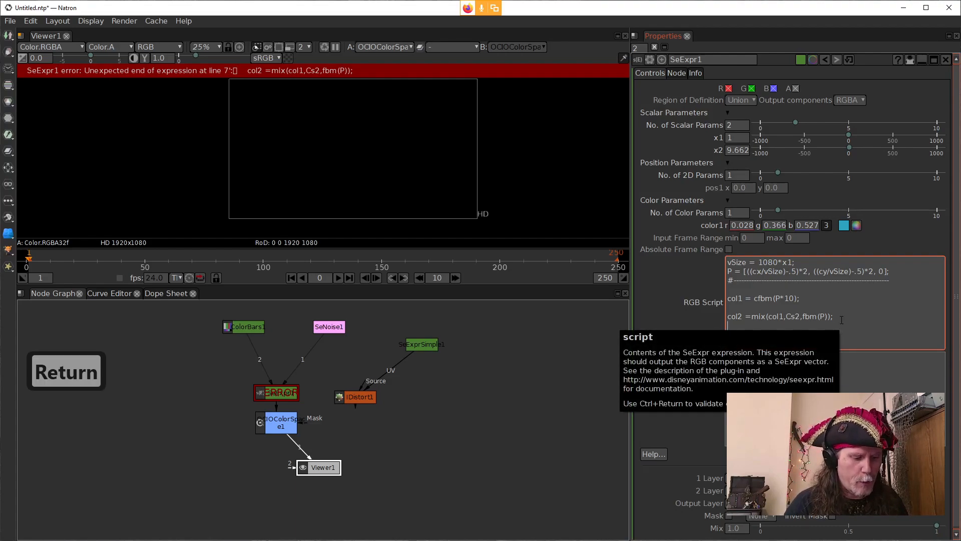
pyautogui.write('mix(')
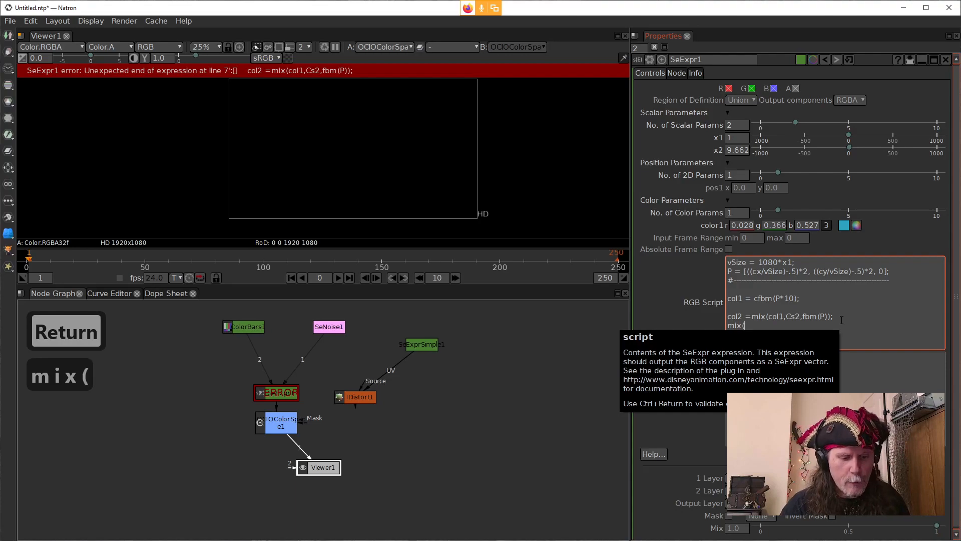
pyautogui.write('colo')
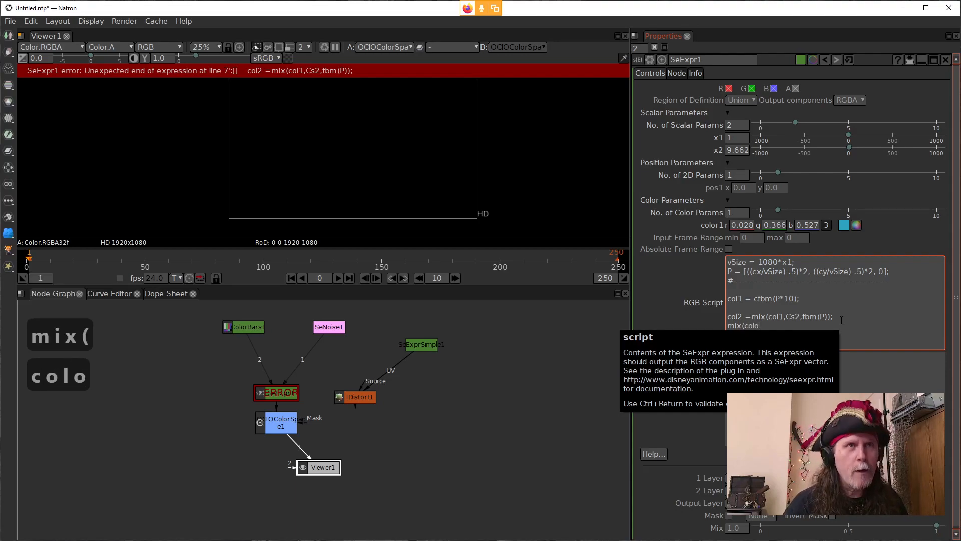
pyautogui.press('BackSpace')
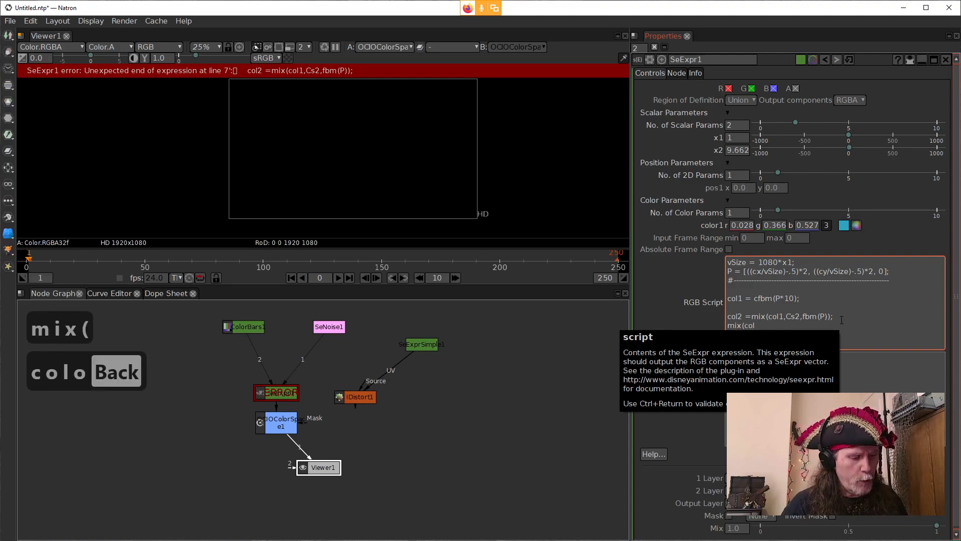
pyautogui.write('2,co')
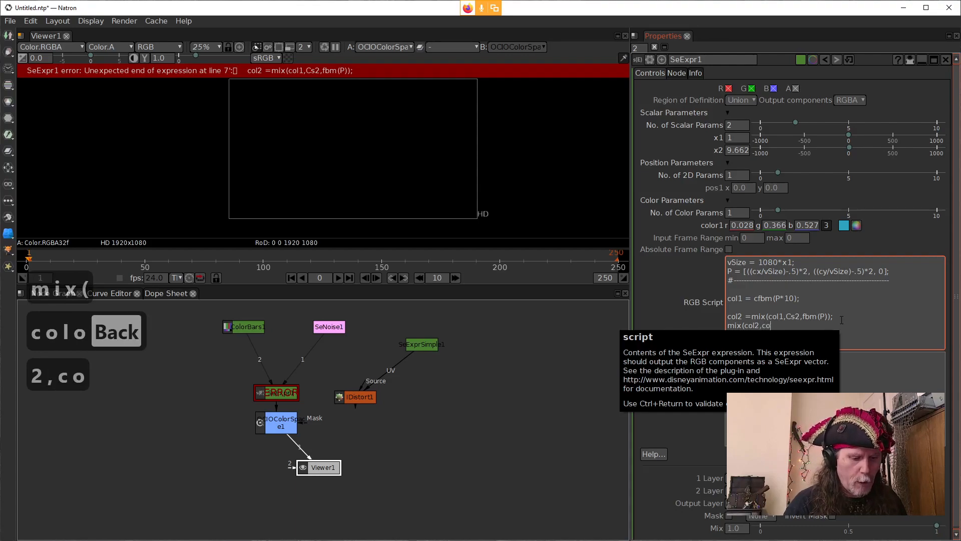
pyautogui.write('l1')
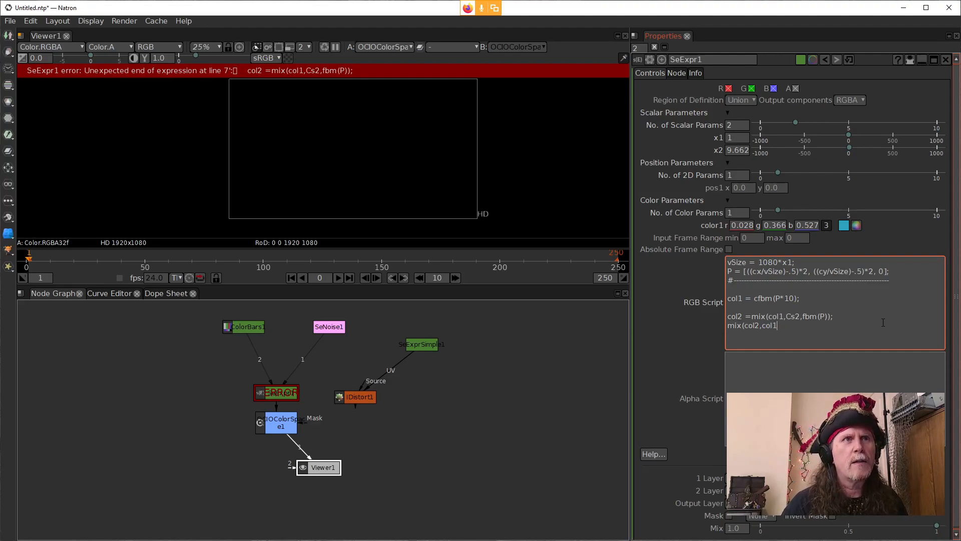
pyautogui.press('BackSpace')
pyautogui.press('BackSpace')
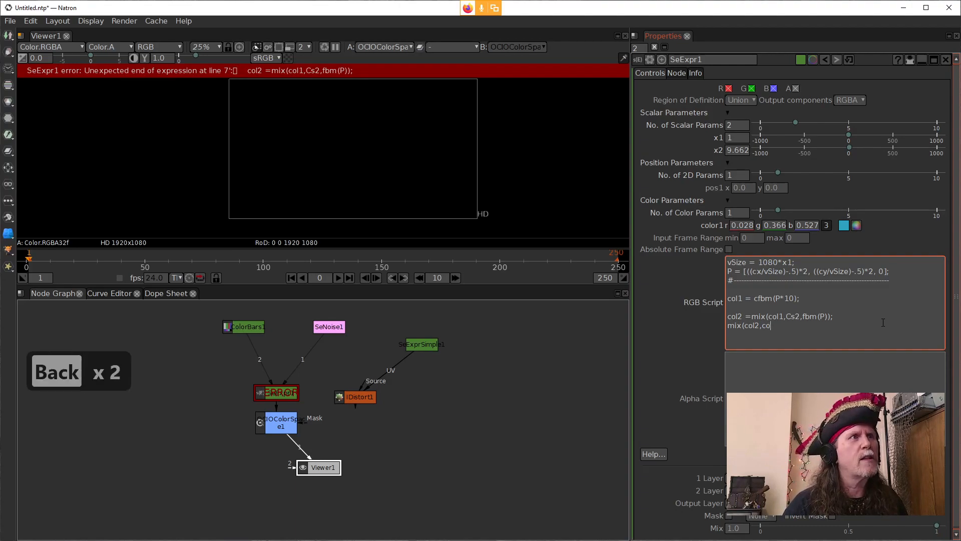
pyautogui.press('BackSpace')
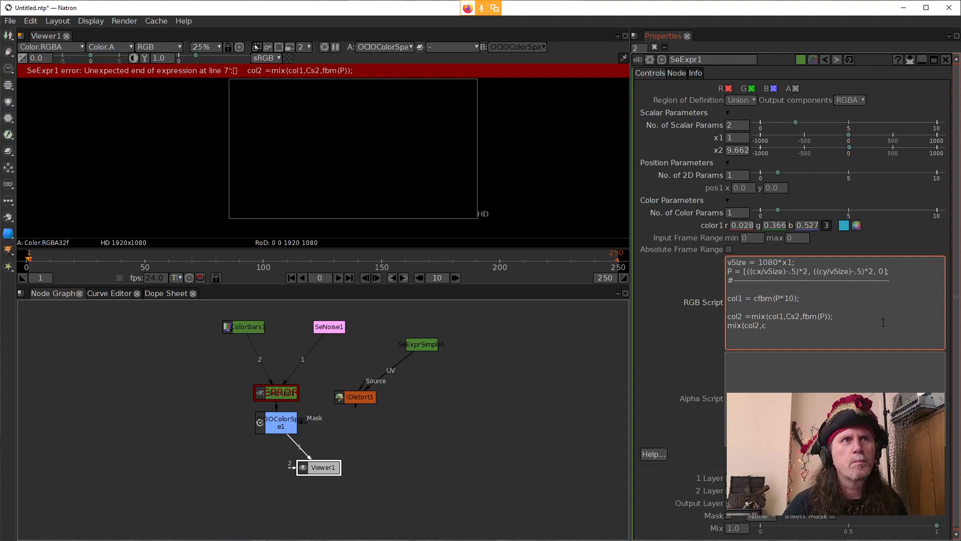
pyautogui.press('BackSpace')
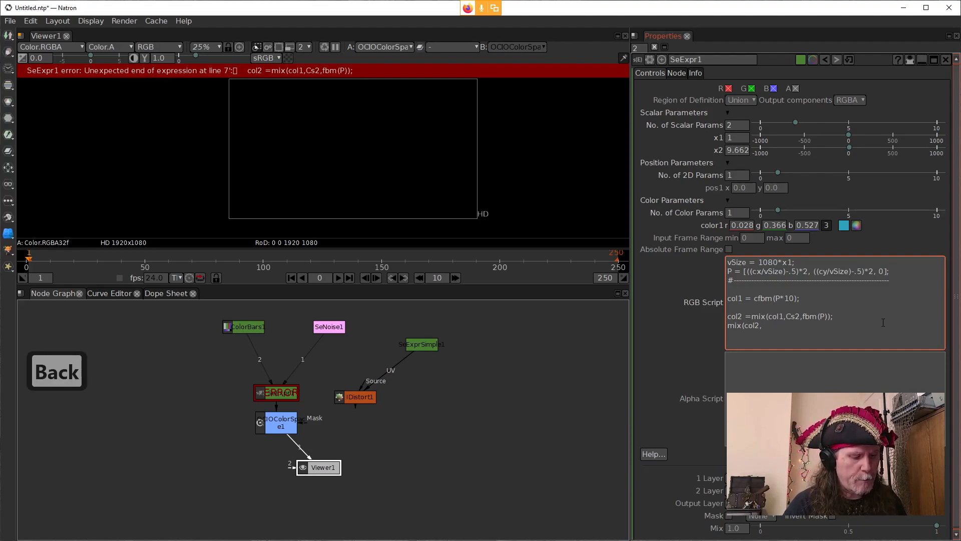
# Step: Add cfbm(p*100) as the second argument of the new mix call
pyautogui.write('c')
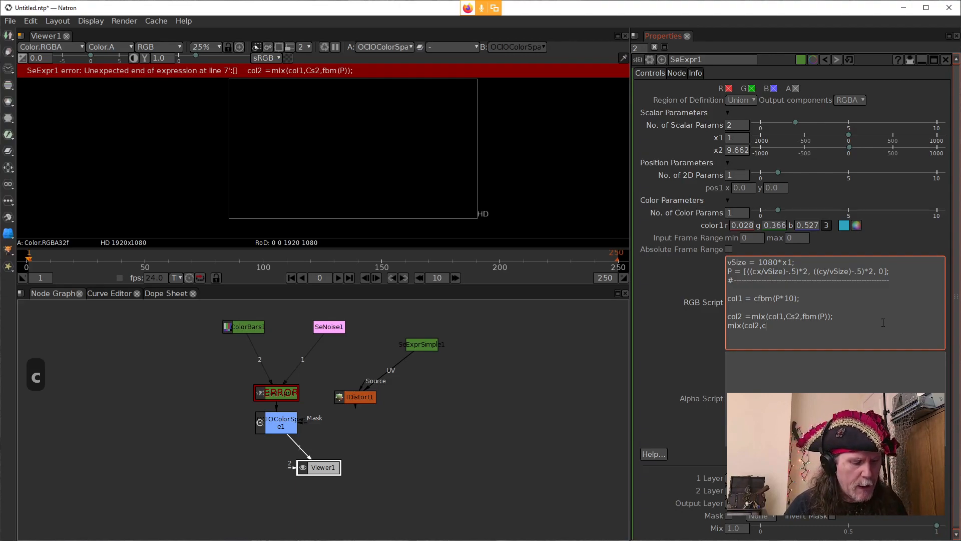
pyautogui.write('fb')
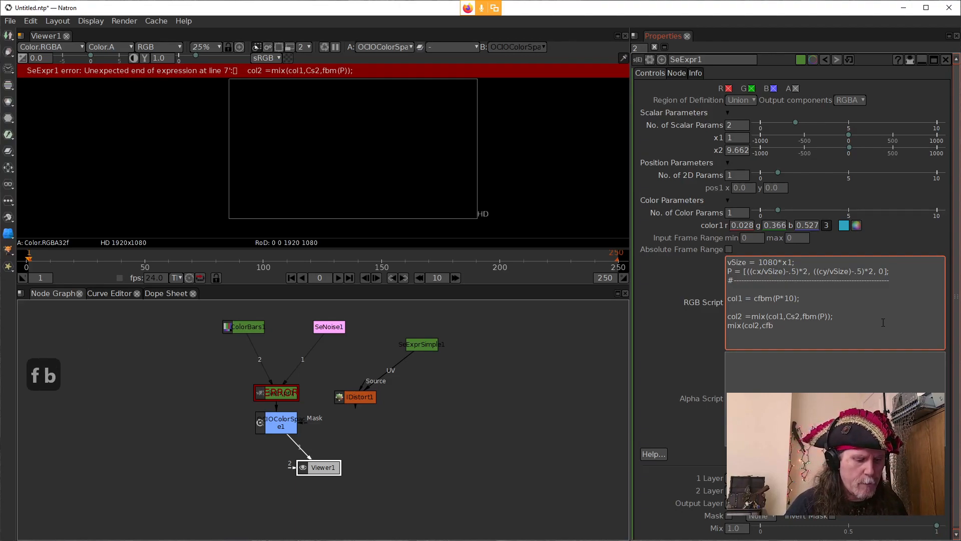
pyautogui.write(',m')
pyautogui.press('BackSpace')
pyautogui.press('BackSpace')
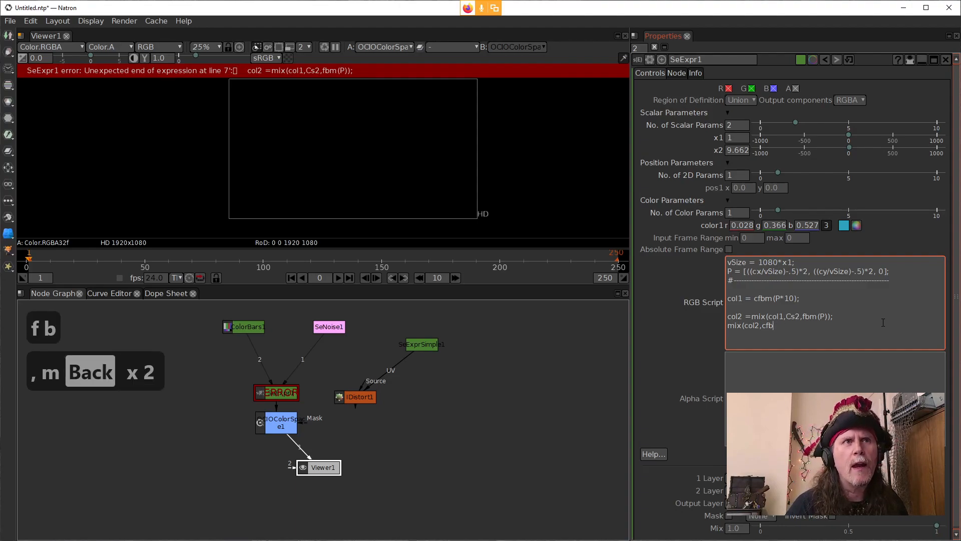
pyautogui.write('m(p')
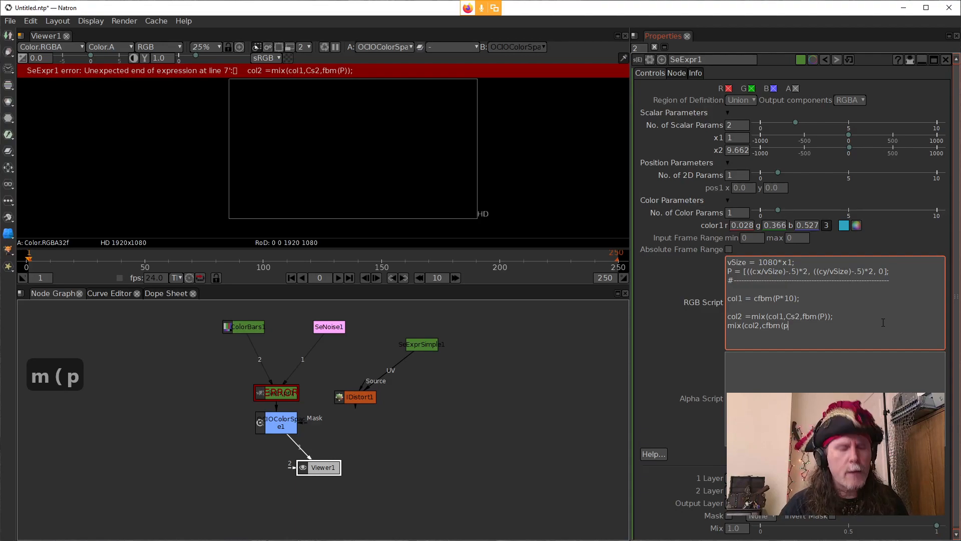
pyautogui.write('*')
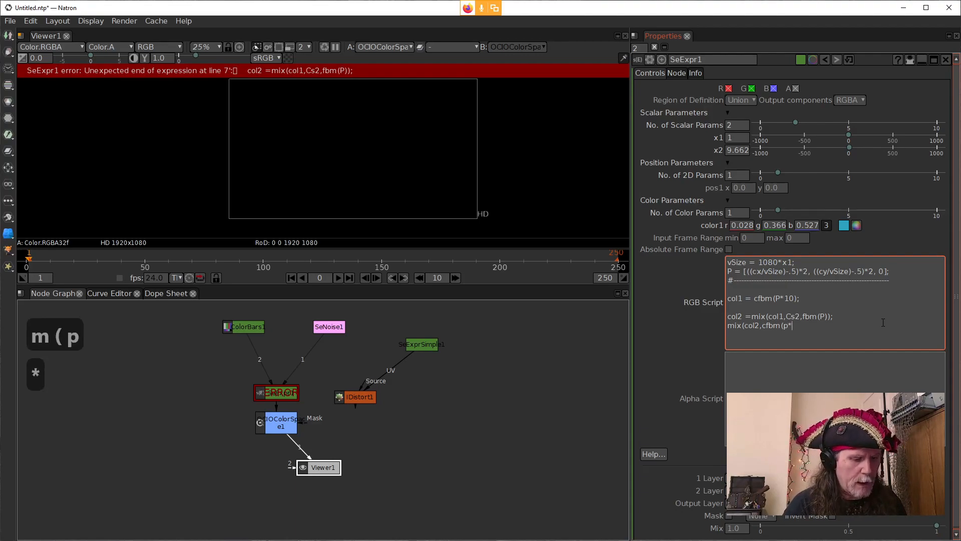
pyautogui.write('10')
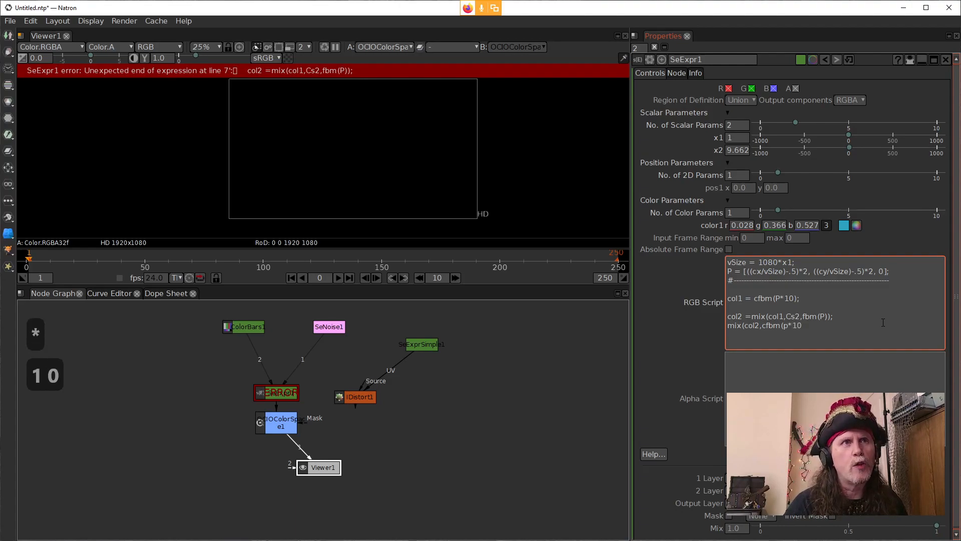
pyautogui.write('0)')
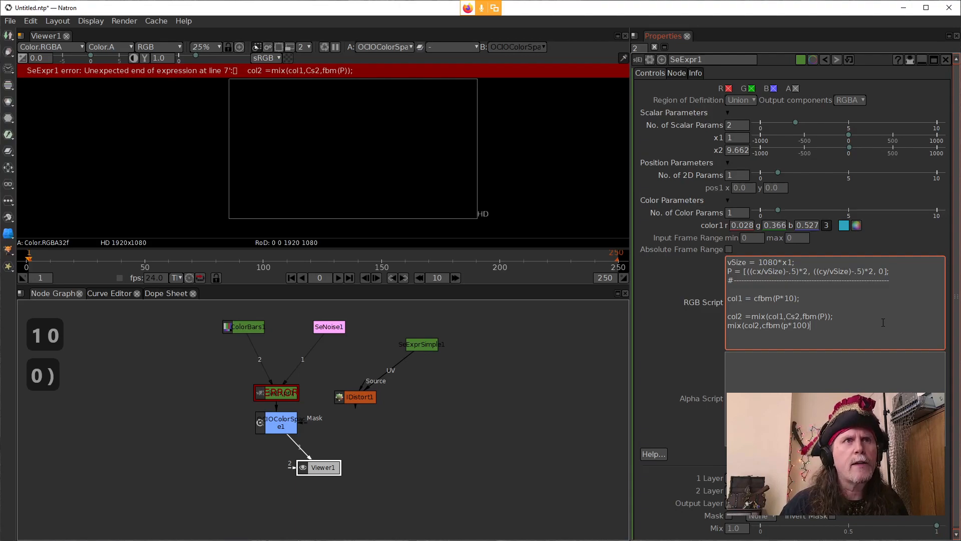
pyautogui.press('Left')
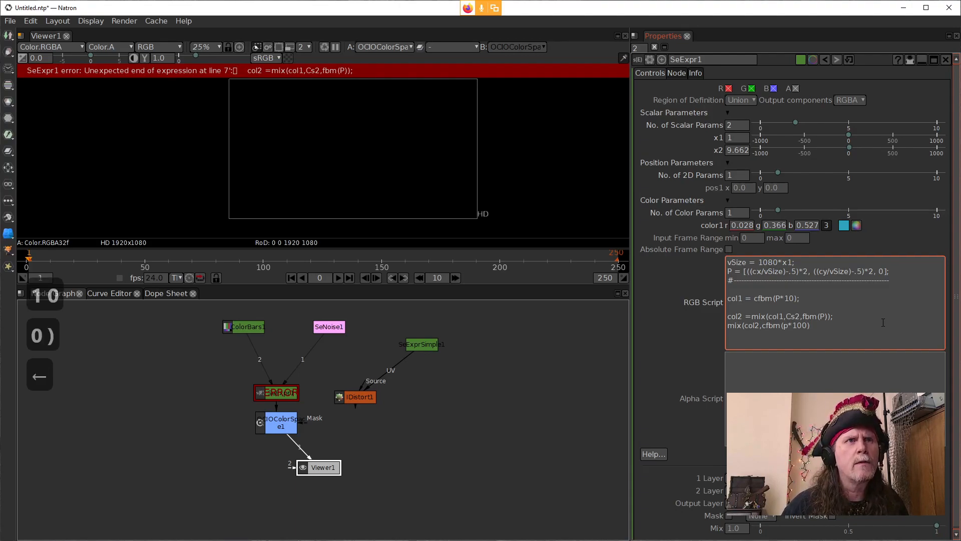
pyautogui.press('Right')
pyautogui.write(',')
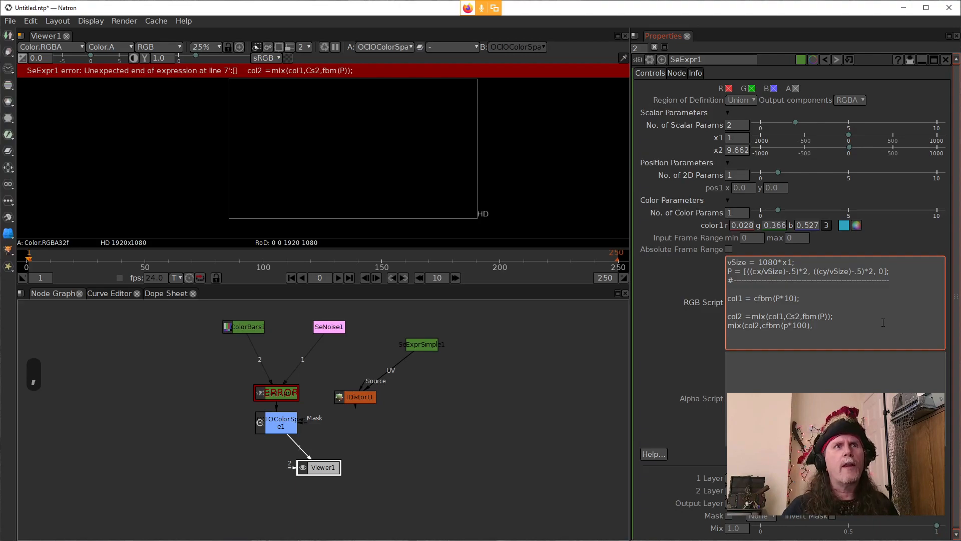
# Step: Add noise(P) as the third argument, close the mix call, and apply the script
pyautogui.write('n')
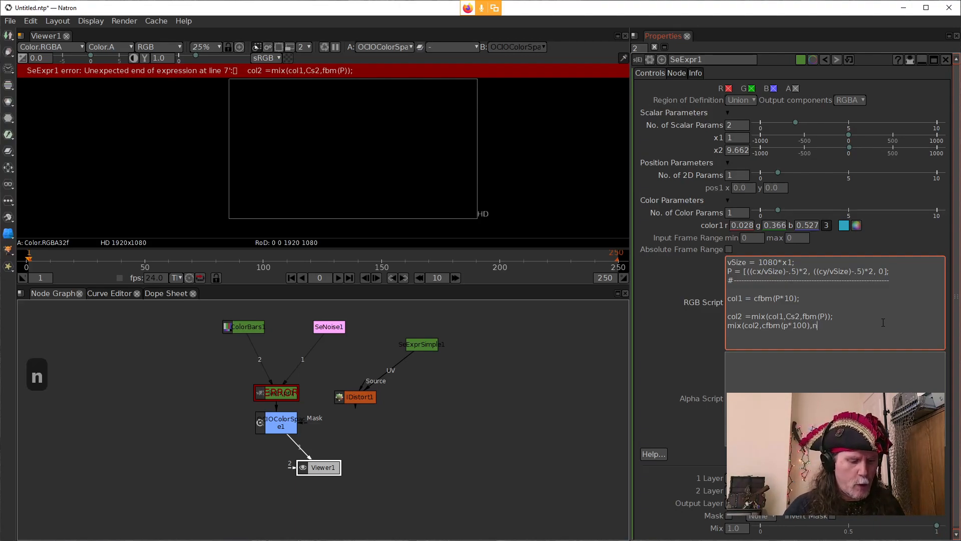
pyautogui.write('ise')
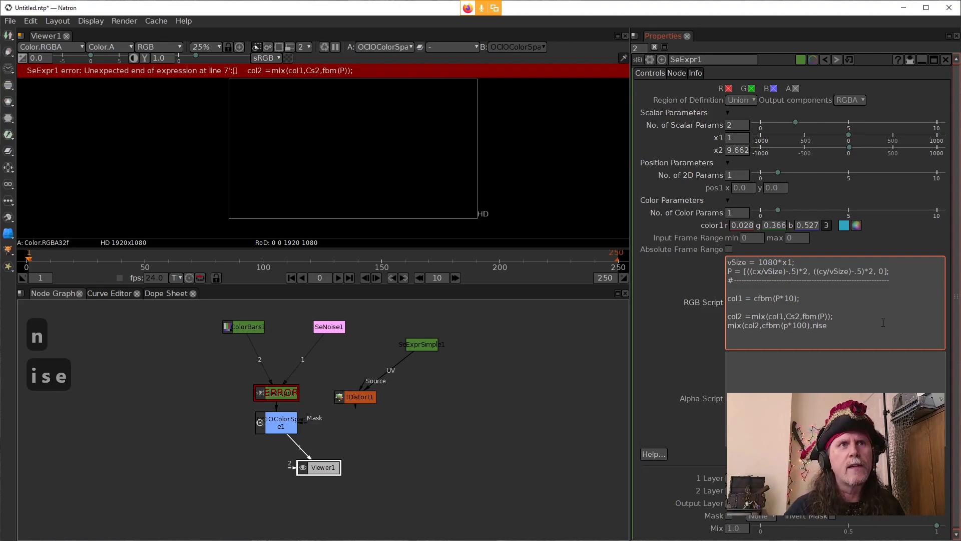
pyautogui.press('BackSpace')
pyautogui.press('BackSpace')
pyautogui.press('BackSpace')
pyautogui.write('oise')
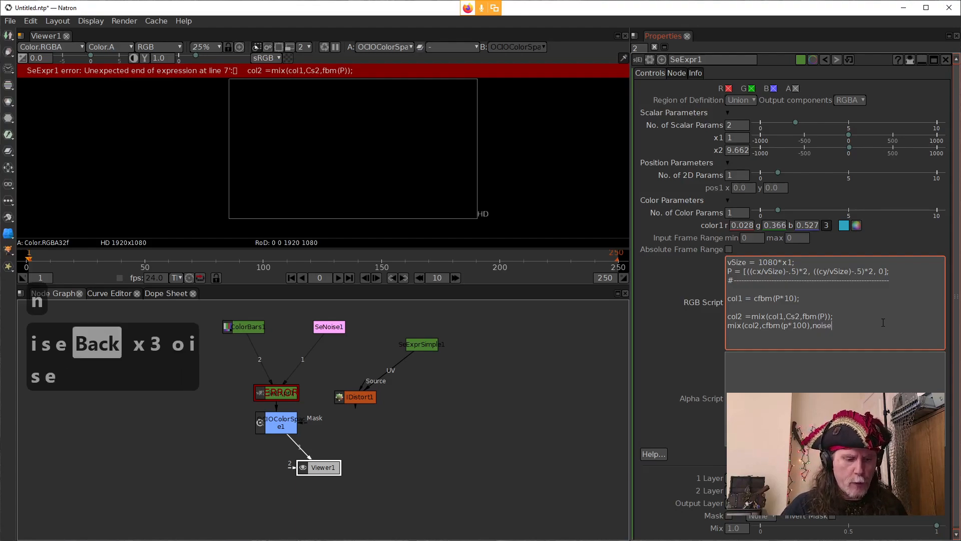
pyautogui.write('(p)')
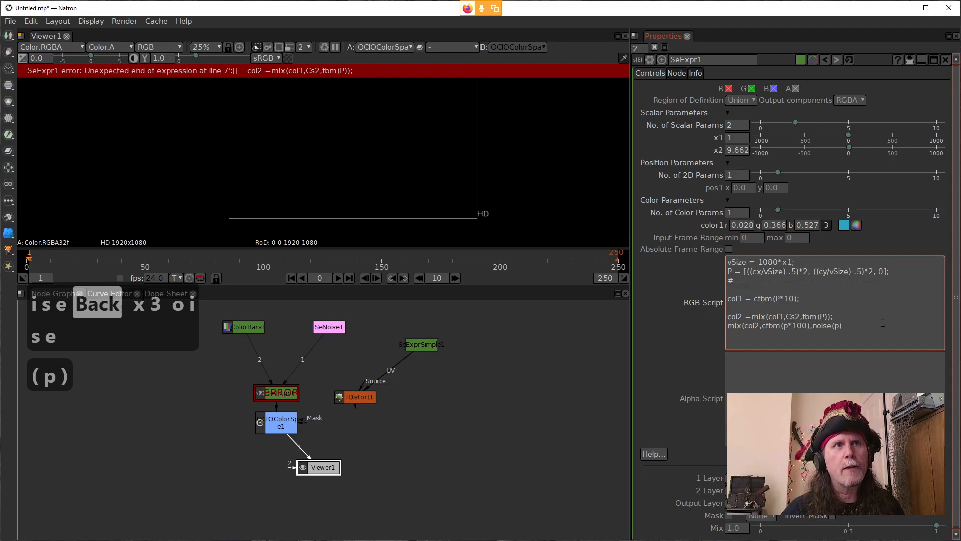
pyautogui.press('Left')
pyautogui.press('BackSpace')
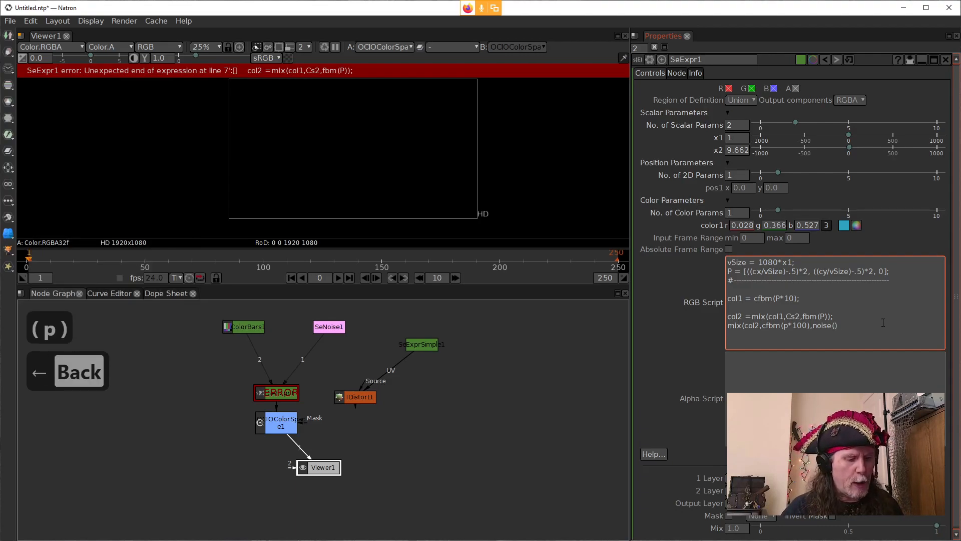
pyautogui.write('P')
pyautogui.press('Right')
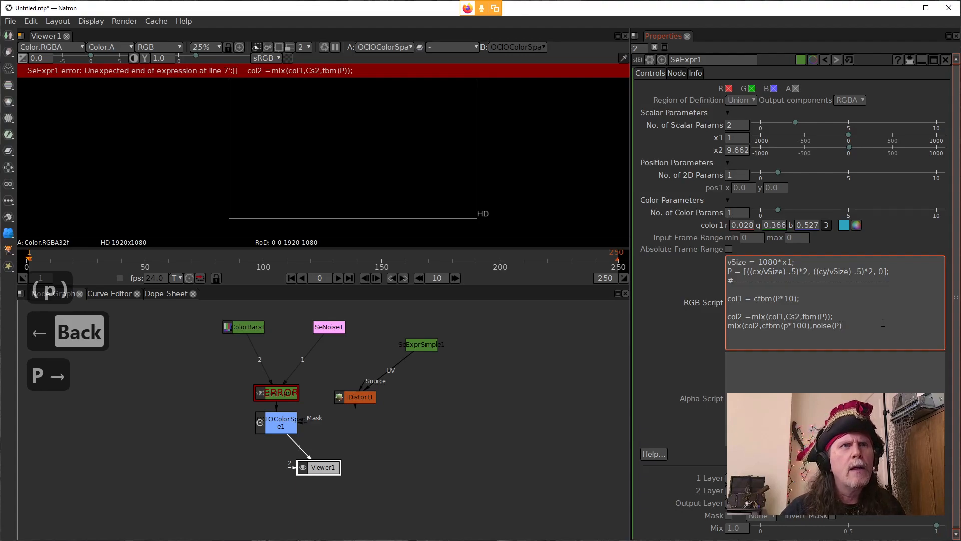
pyautogui.write(')')
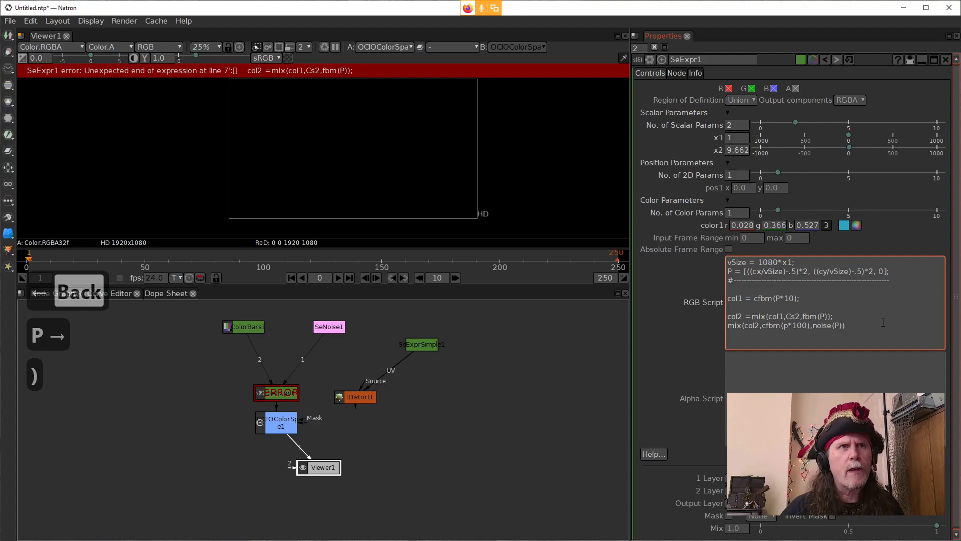
pyautogui.click(691, 335)
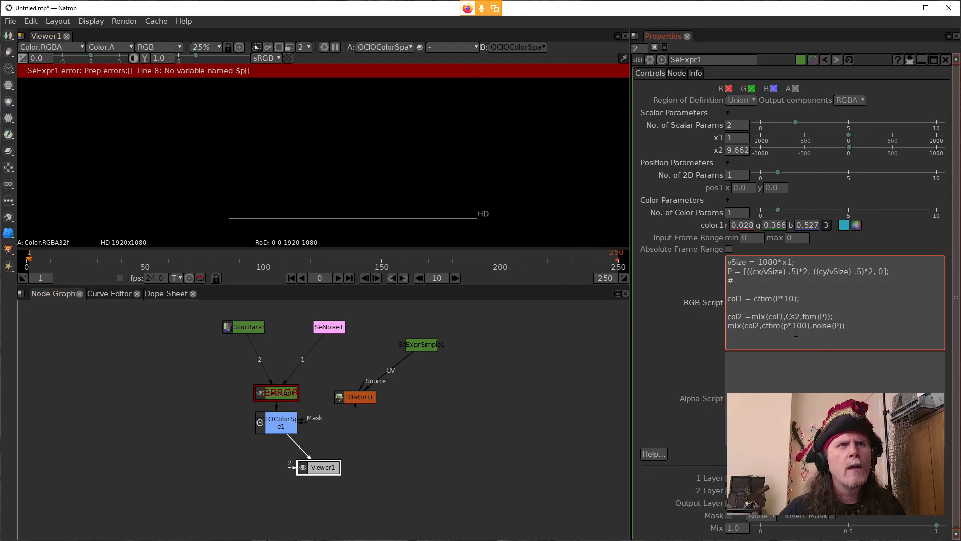
# Step: Change the lowercase p in the last line to uppercase so it reads cfbm(P*100), and apply the script
pyautogui.press('BackSpace')
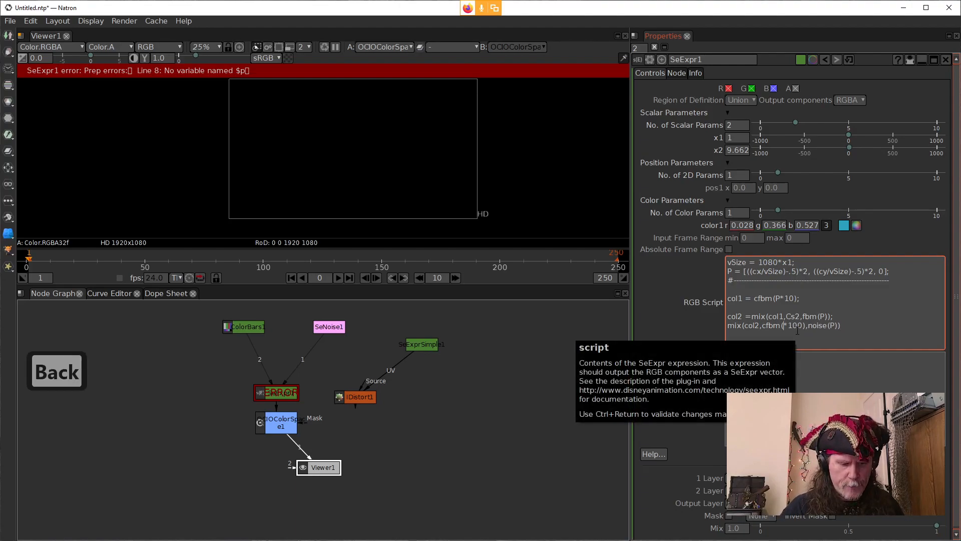
pyautogui.write('P')
pyautogui.hotkey('ctrl', 'Return')
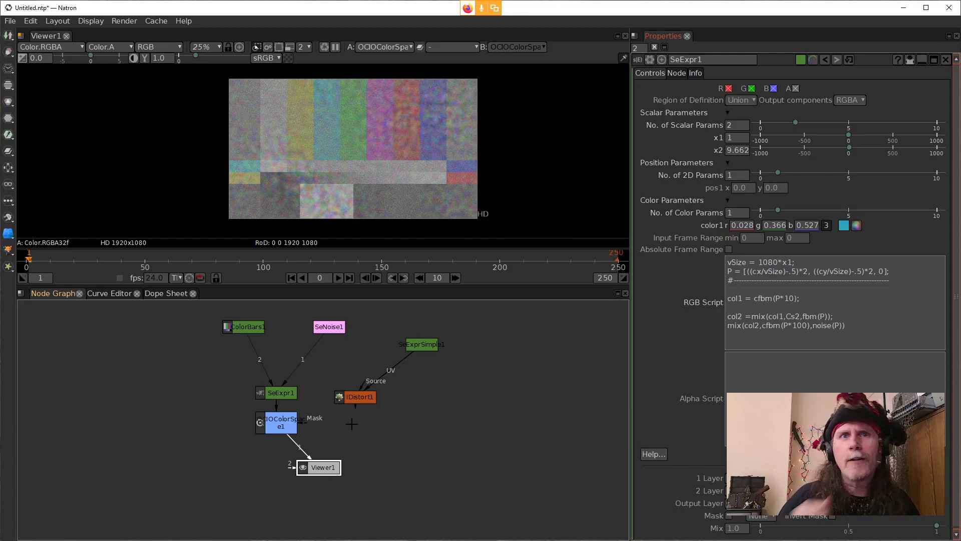
# Step: Delete the col1, col2 and final mix lines from the RGB script, keeping the vSize and P definitions
pyautogui.click(789, 325)
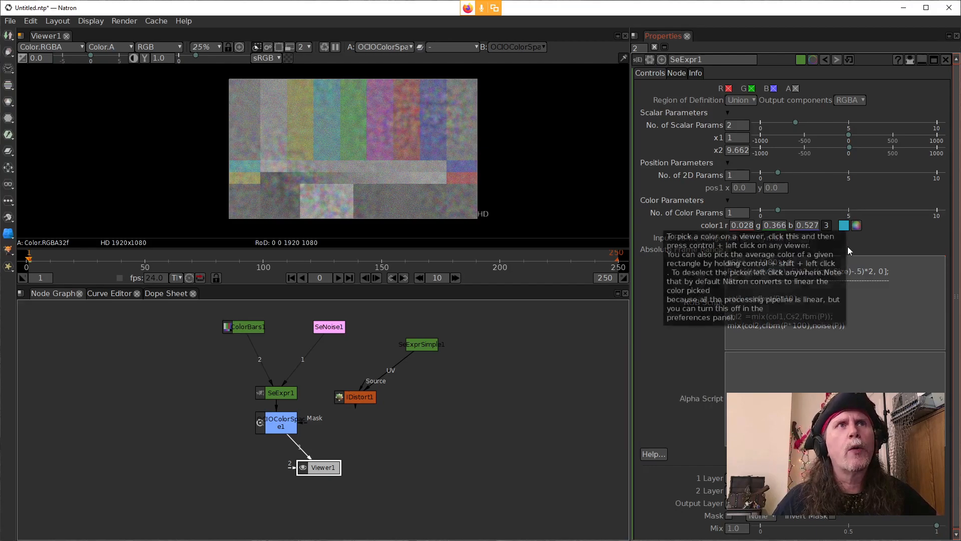
pyautogui.click(736, 213)
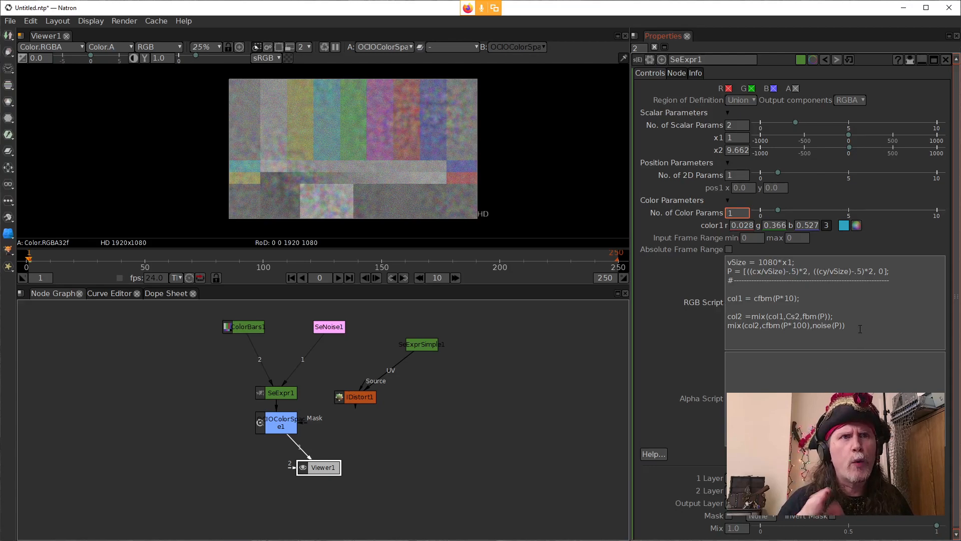
pyautogui.moveTo(860, 326); pyautogui.dragTo(722, 316)
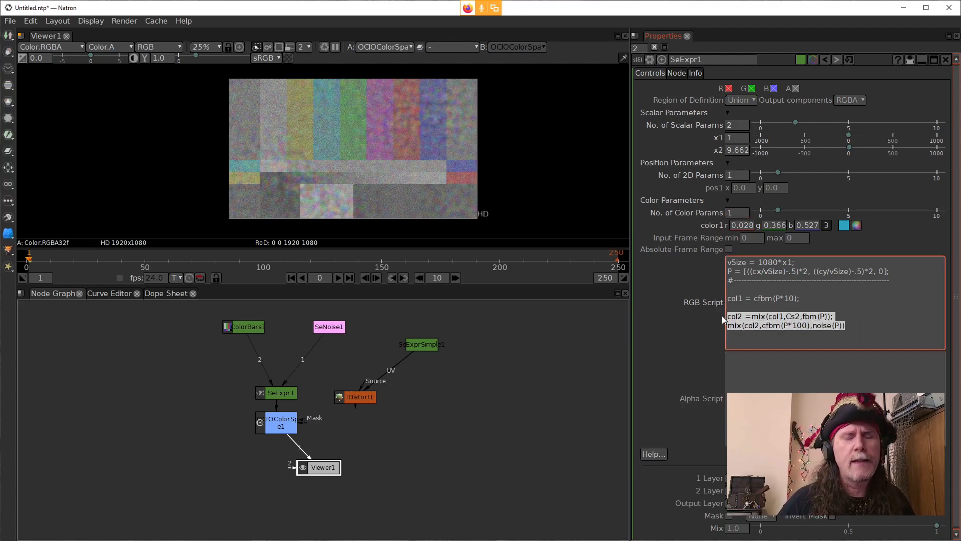
pyautogui.press('BackSpace')
pyautogui.press('BackSpace')
pyautogui.press('BackSpace')
pyautogui.press('BackSpace')
pyautogui.press('BackSpace')
pyautogui.press('BackSpace')
pyautogui.press('BackSpace')
pyautogui.press('BackSpace')
pyautogui.press('BackSpace')
pyautogui.press('BackSpace')
pyautogui.press('BackSpace')
pyautogui.press('BackSpace')
pyautogui.press('BackSpace')
pyautogui.press('BackSpace')
pyautogui.press('BackSpace')
pyautogui.press('BackSpace')
pyautogui.press('BackSpace')
pyautogui.press('BackSpace')
pyautogui.press('BackSpace')
pyautogui.press('BackSpace')
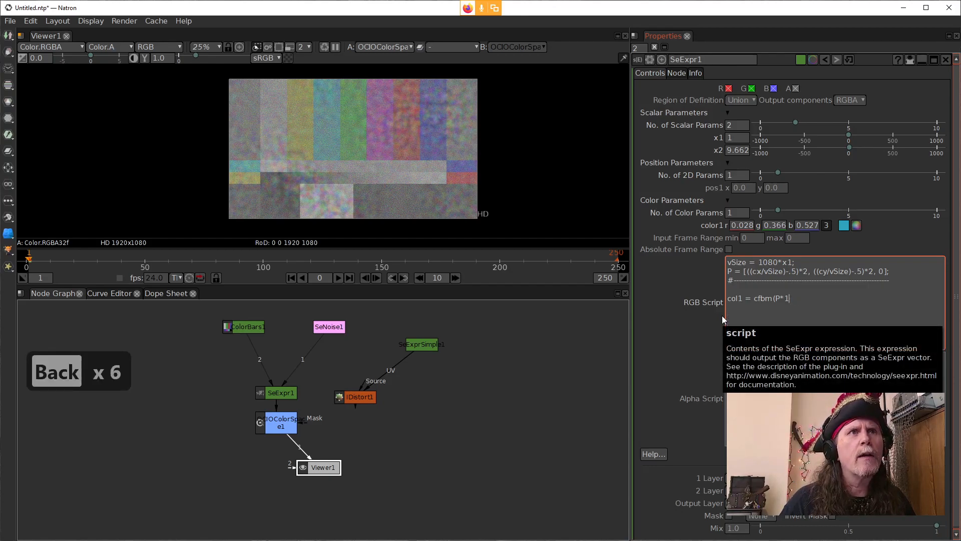
pyautogui.press('BackSpace')
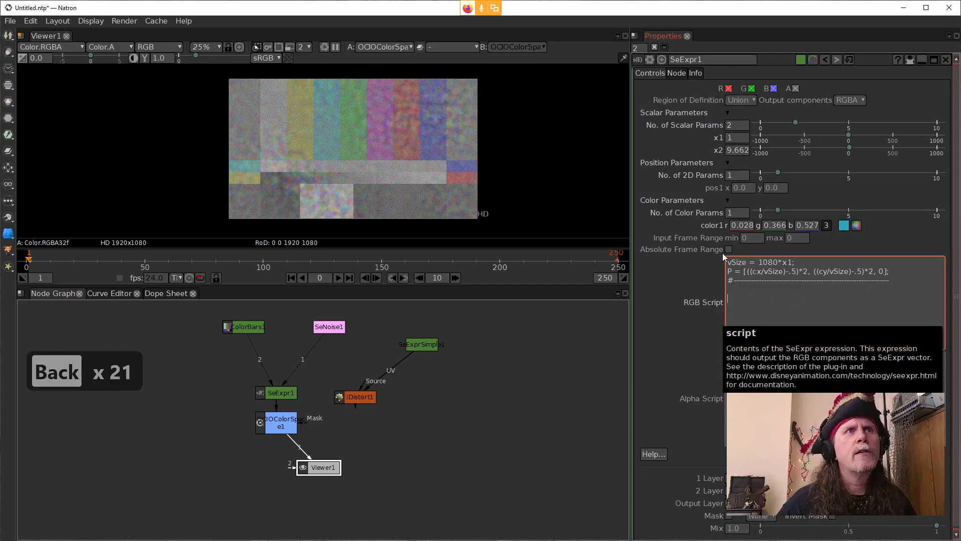
# Step: Set the number of color parameters to 3
pyautogui.click(727, 213)
pyautogui.scroll(2, 726, 214)
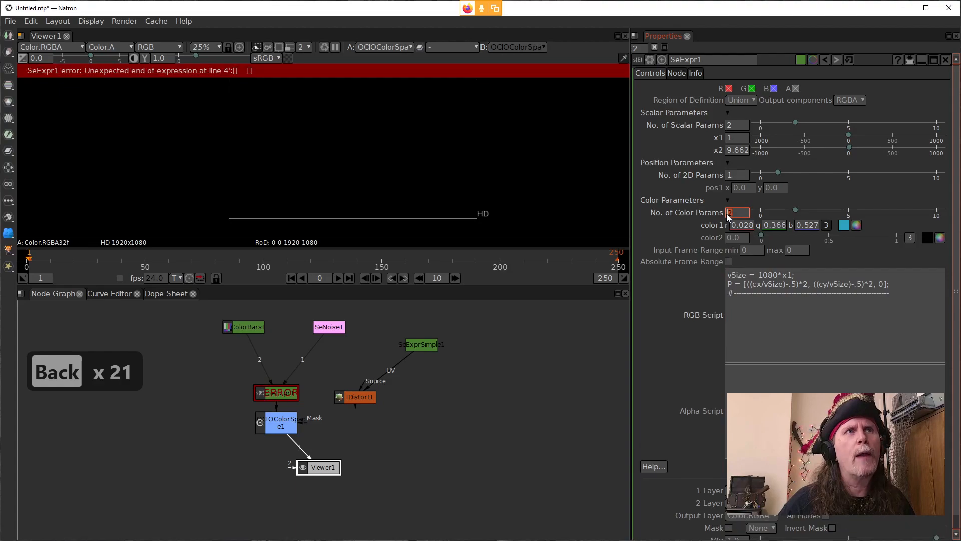
# Step: Set color1 to red 1, green 1 and blue .007
pyautogui.click(857, 225)
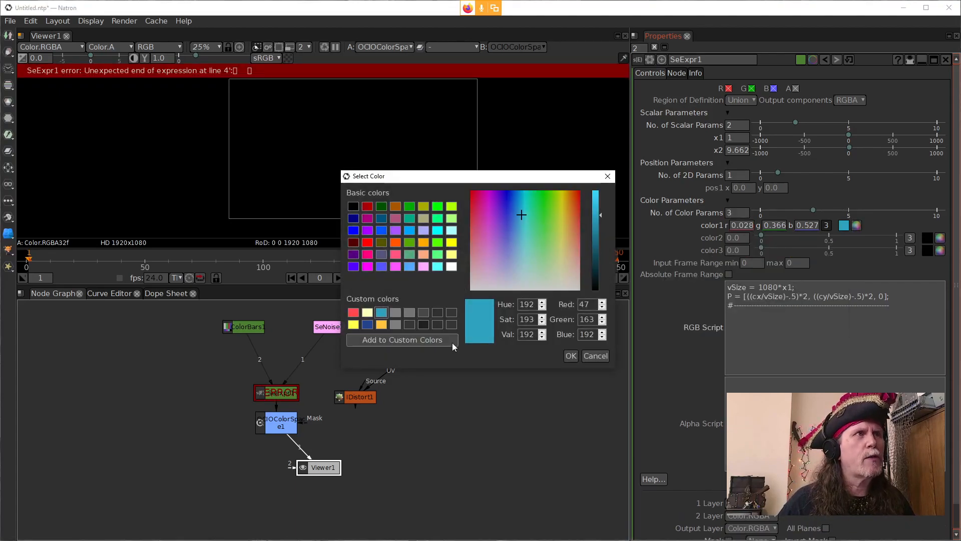
pyautogui.click(596, 357)
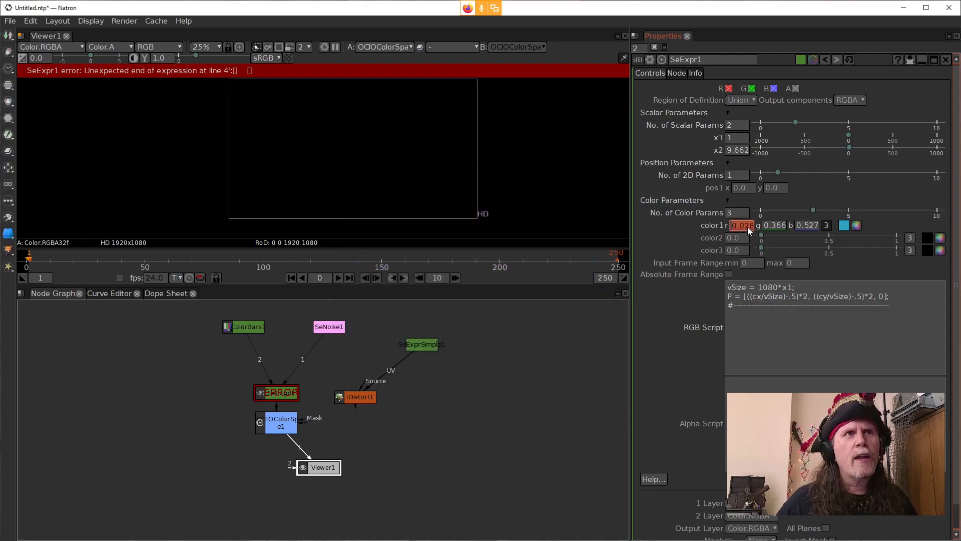
pyautogui.write('1.')
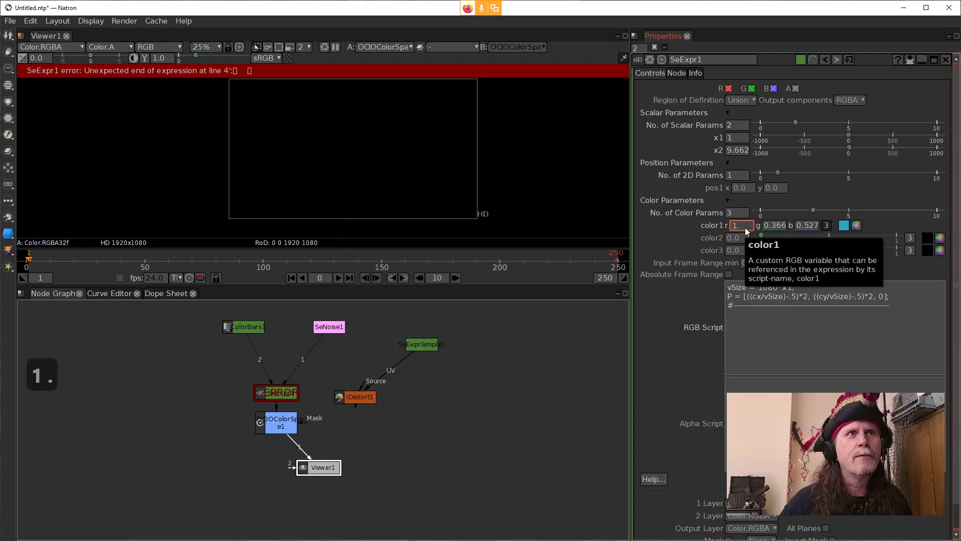
pyautogui.press('Tab')
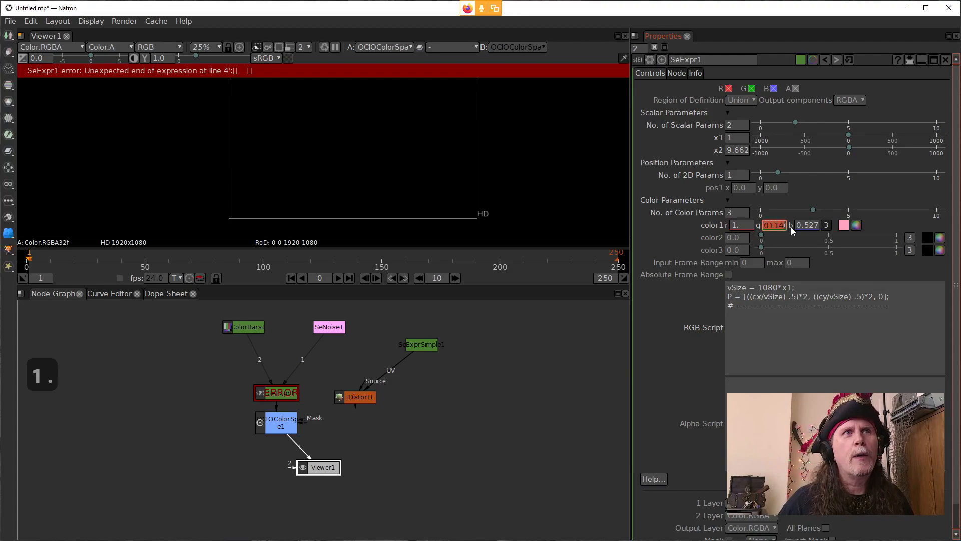
pyautogui.press('Delete')
pyautogui.press('Delete')
pyautogui.press('Delete')
pyautogui.press('Delete')
pyautogui.press('Delete')
pyautogui.press('Delete')
pyautogui.press('Delete')
pyautogui.press('Delete')
pyautogui.press('Delete')
pyautogui.press('Delete')
pyautogui.press('Delete')
pyautogui.press('Delete')
pyautogui.press('Delete')
pyautogui.press('Delete')
pyautogui.press('Delete')
pyautogui.press('Delete')
pyautogui.press('Delete')
pyautogui.press('Delete')
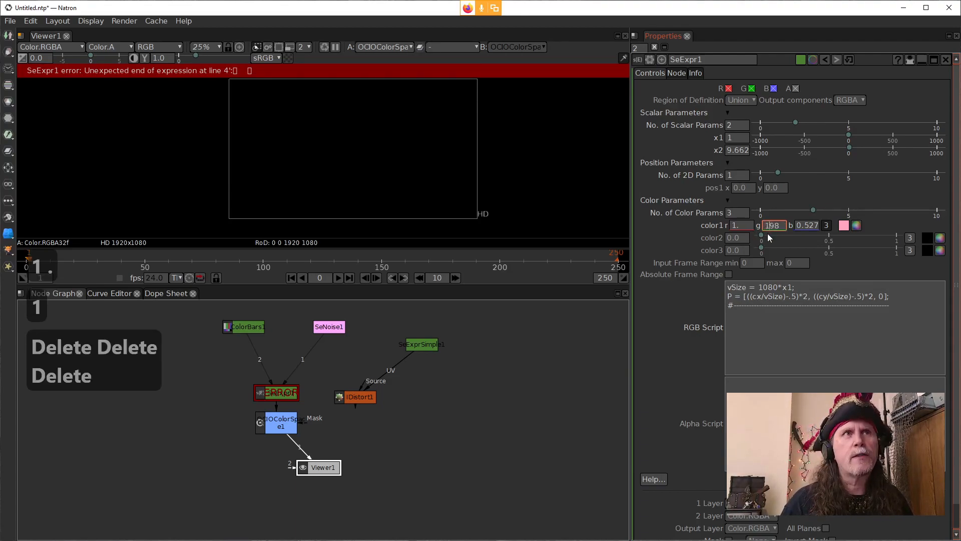
pyautogui.write('1')
pyautogui.click(798, 222)
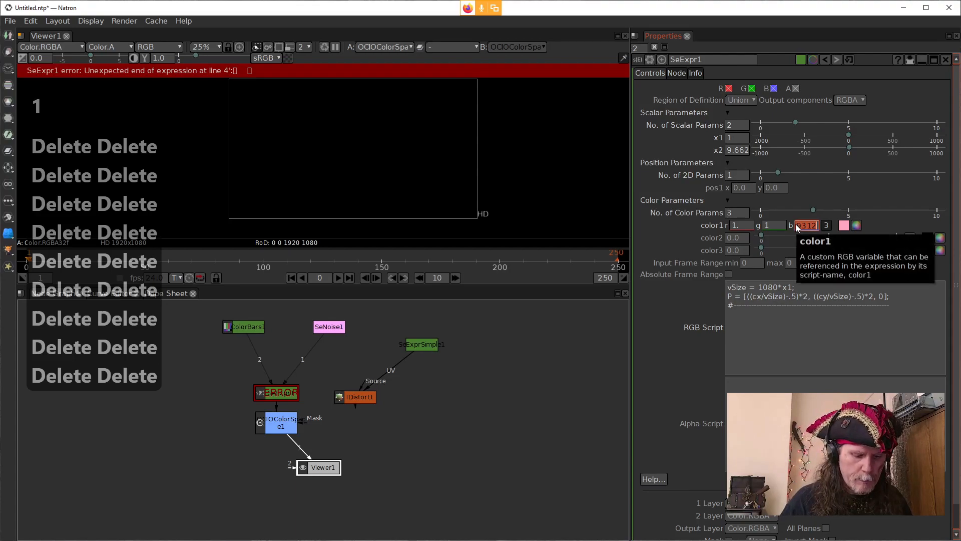
pyautogui.write('.007')
pyautogui.press('Return')
# Step: Expand color2 into separate channels and set it to red 1, green .07 and blue .07
pyautogui.click(735, 238)
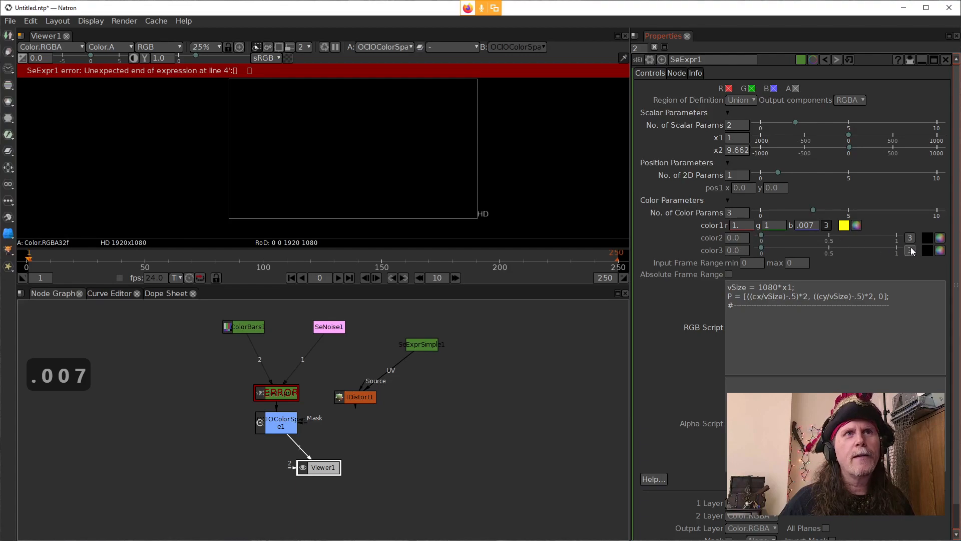
pyautogui.click(910, 238)
pyautogui.click(752, 239)
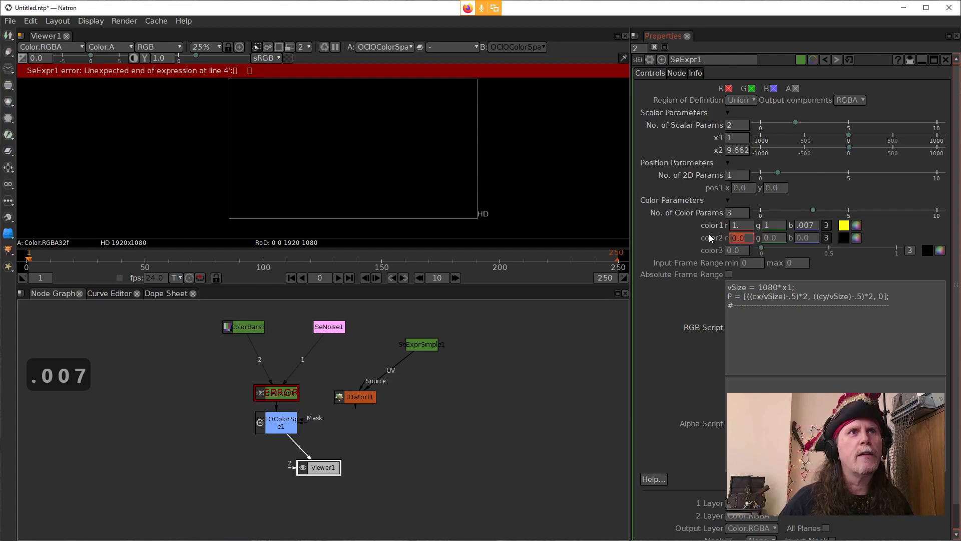
pyautogui.write('1')
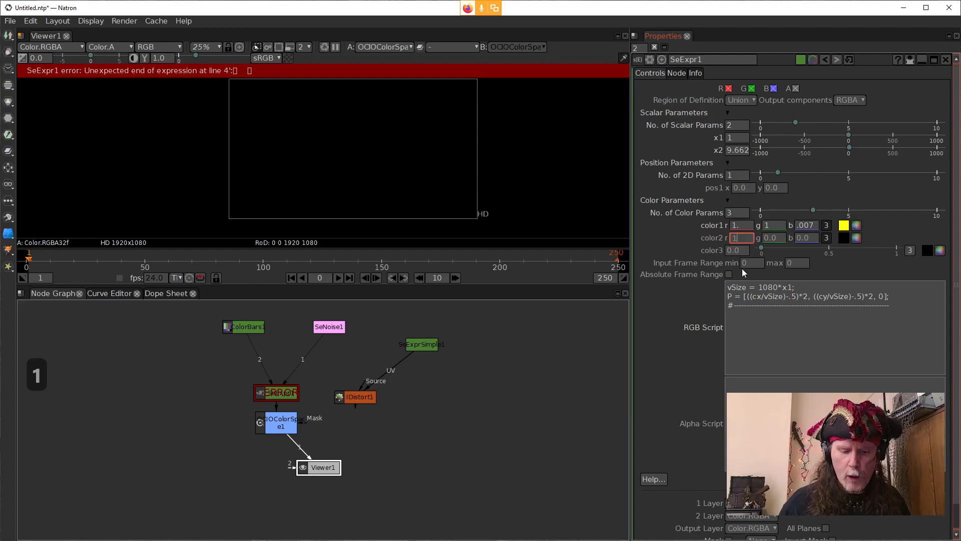
pyautogui.press('Tab')
pyautogui.write('.07')
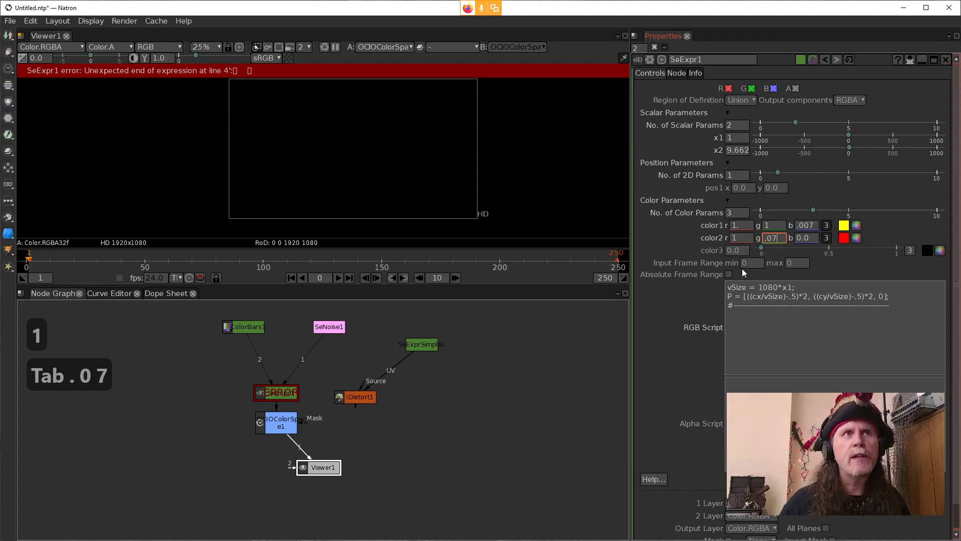
pyautogui.press('Tab')
pyautogui.write('.07')
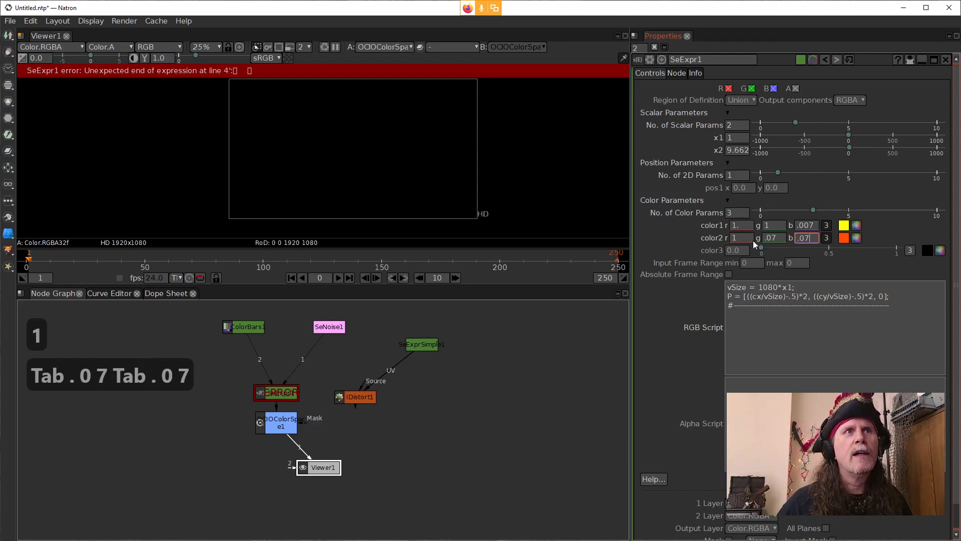
# Step: Begin a mix call below the dashed comment line in the RGB script, with color1 and color2 as its first two arguments
pyautogui.click(726, 286)
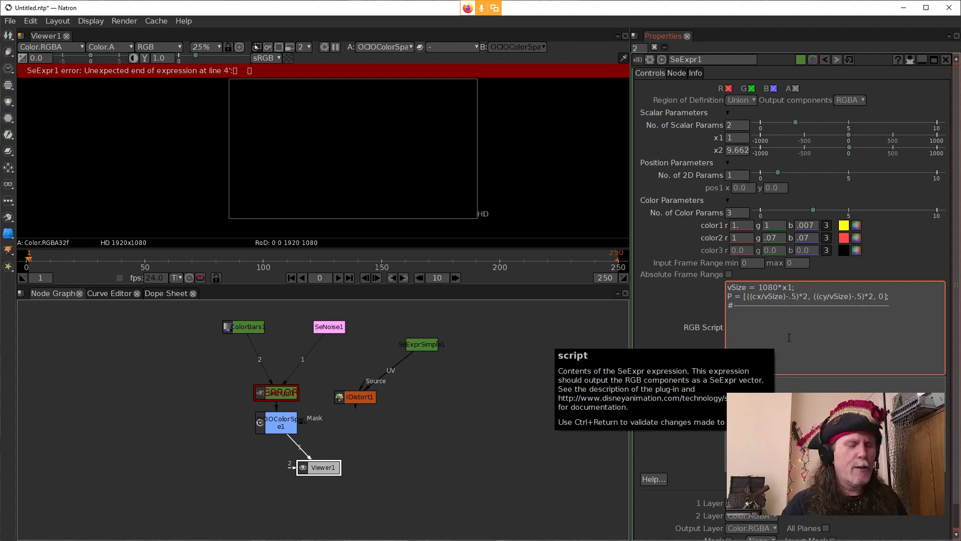
pyautogui.write('mix(')
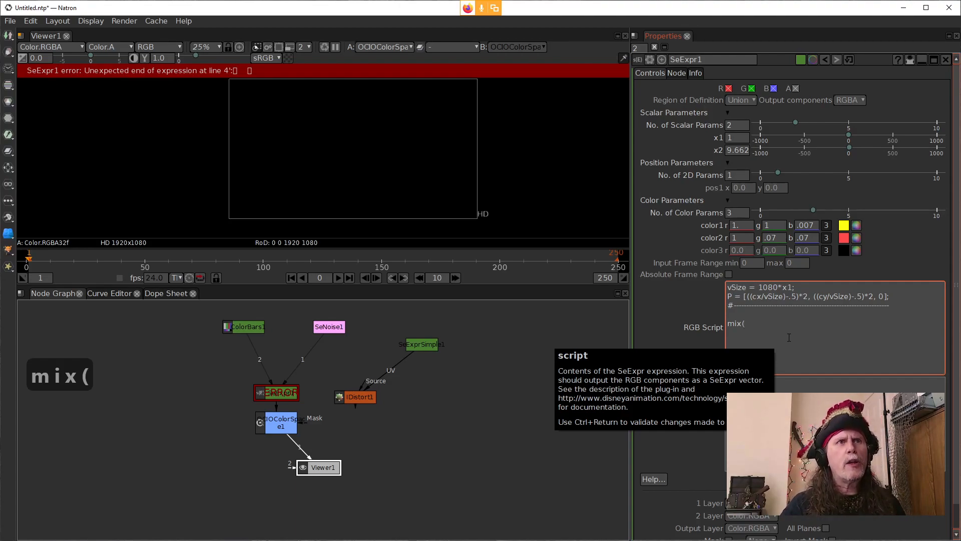
pyautogui.write('color')
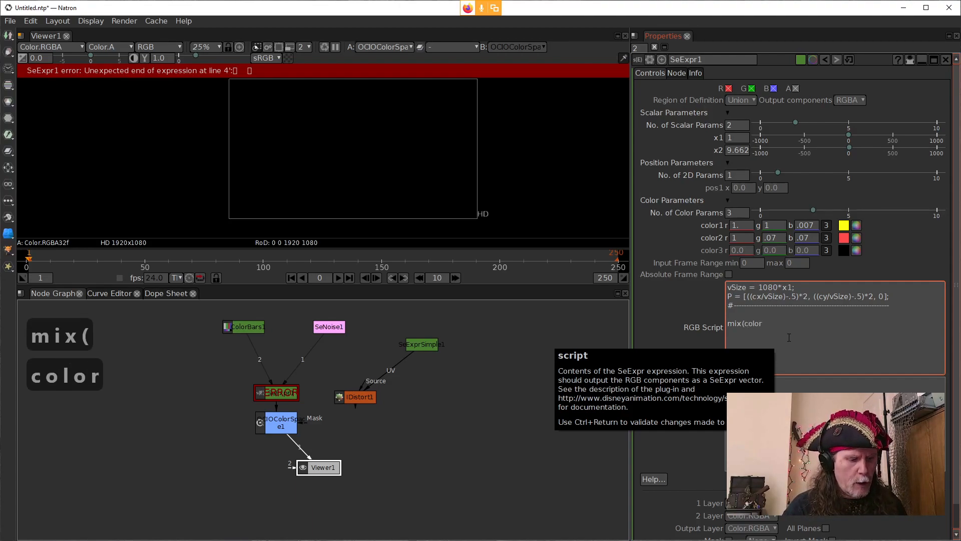
pyautogui.write('1')
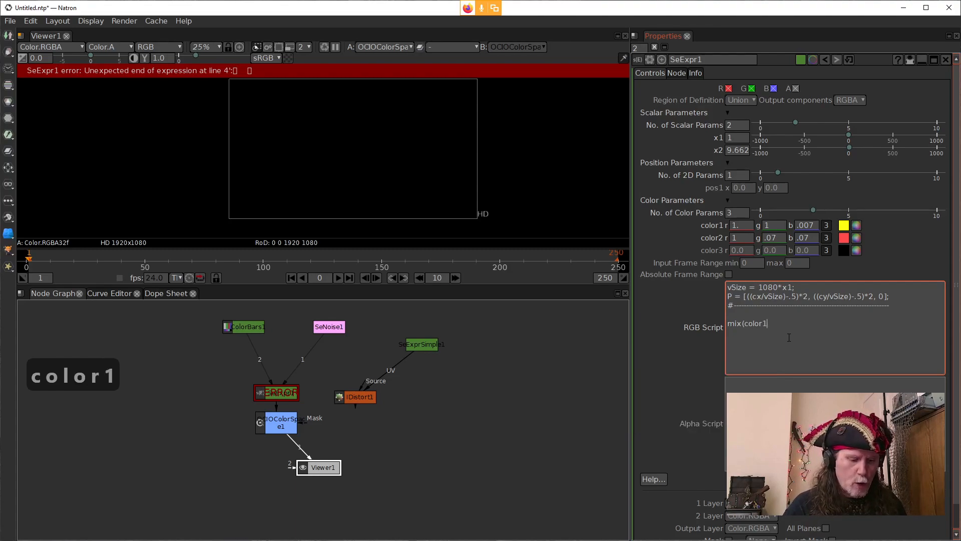
pyautogui.write(',color2')
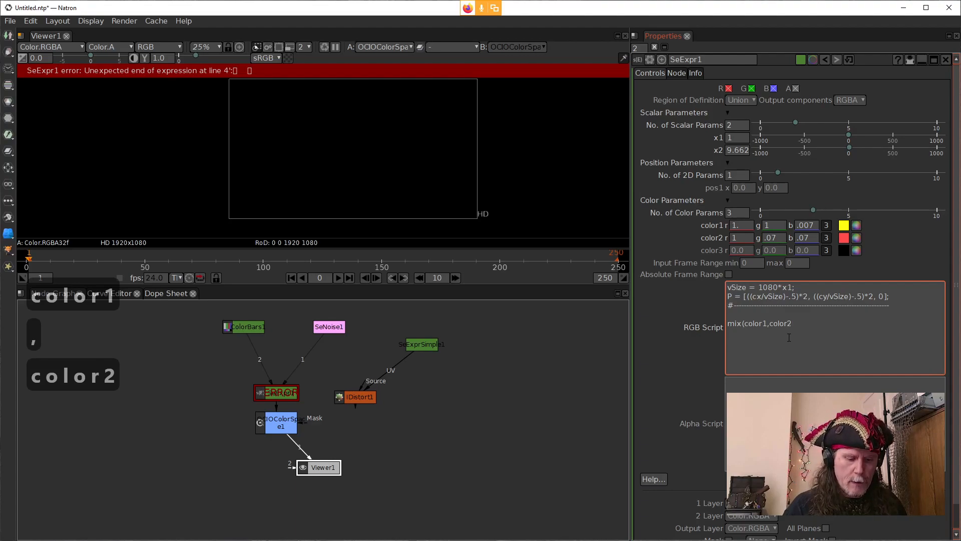
pyautogui.write(',')
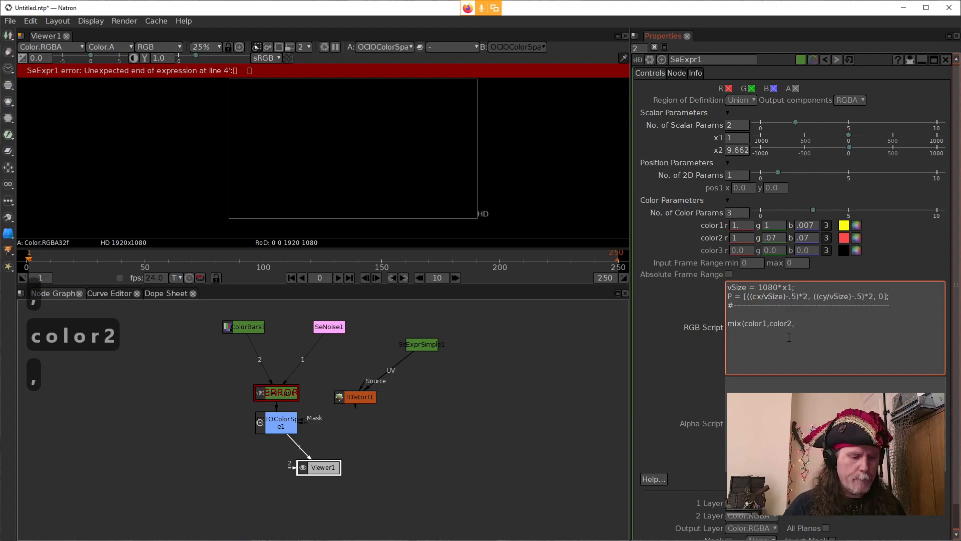
pyautogui.write('fbm(')
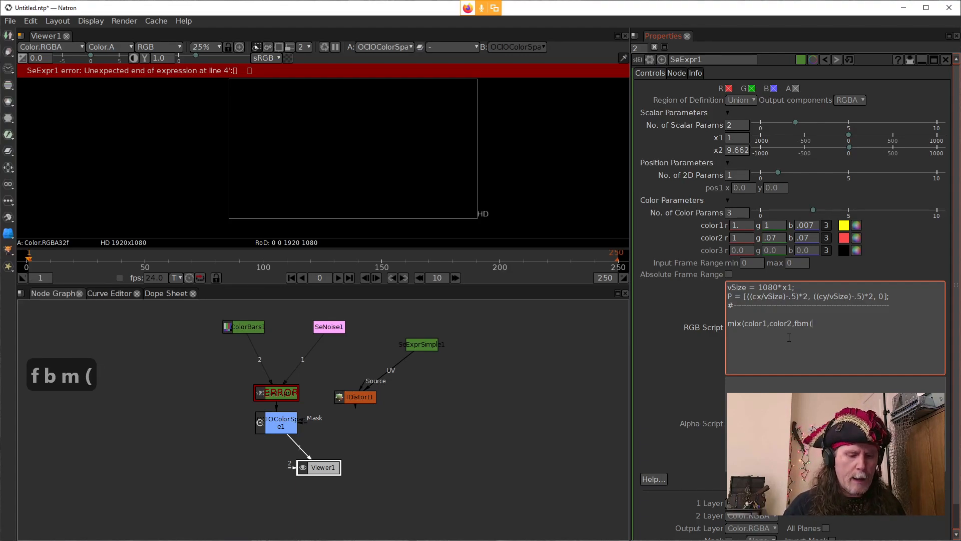
pyautogui.write('p')
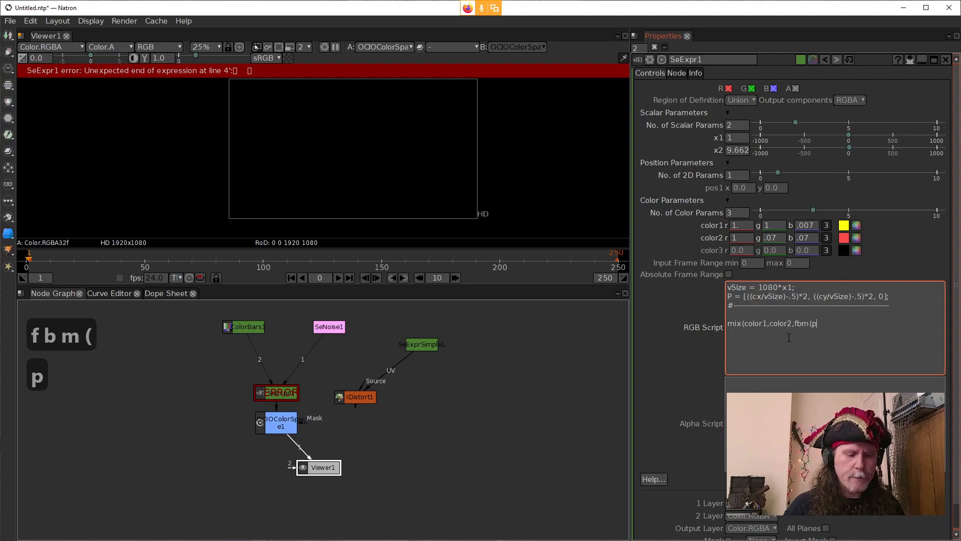
pyautogui.write(',')
# Step: Start an fbm call as the mix call's third argument, with uppercase P followed by a comma
pyautogui.press('BackSpace')
pyautogui.press('BackSpace')
pyautogui.write('P')
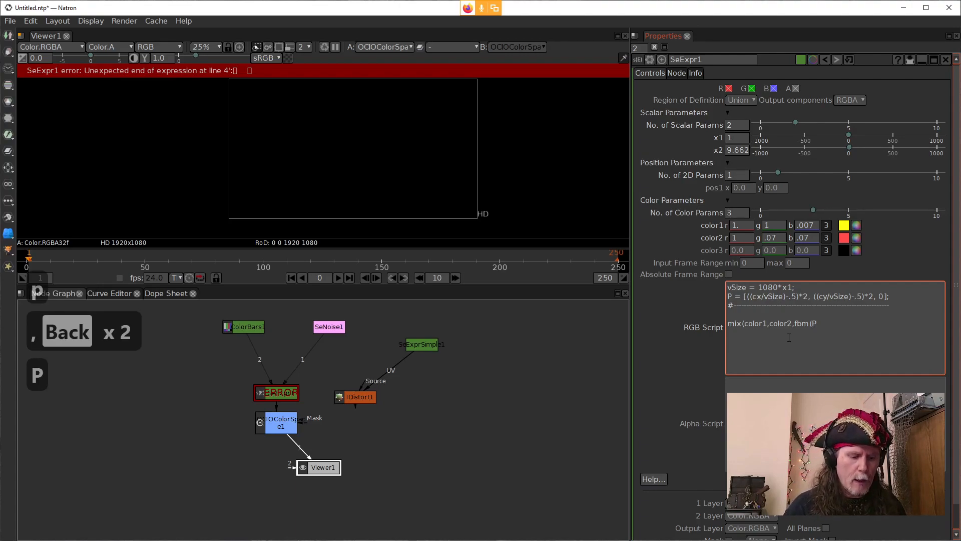
pyautogui.write(',')
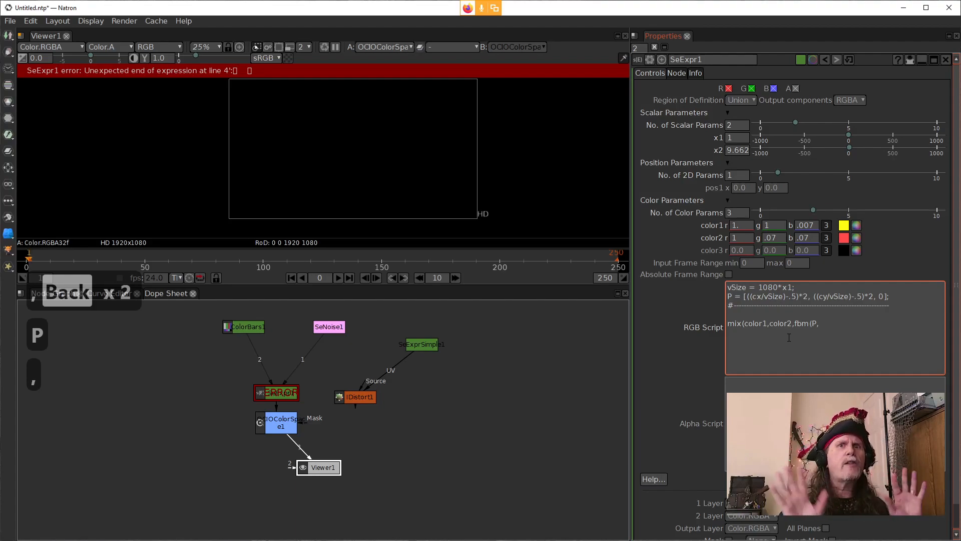
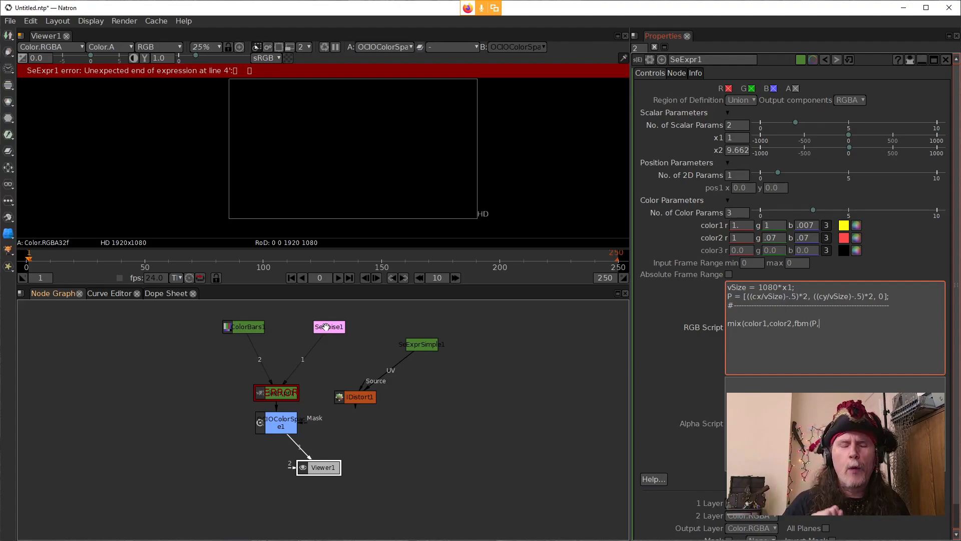
# Step: Set SeNoise1's noise type to FBM, check its octaves, lacunarity and gain values, and close its properties
pyautogui.doubleClick(326, 326)
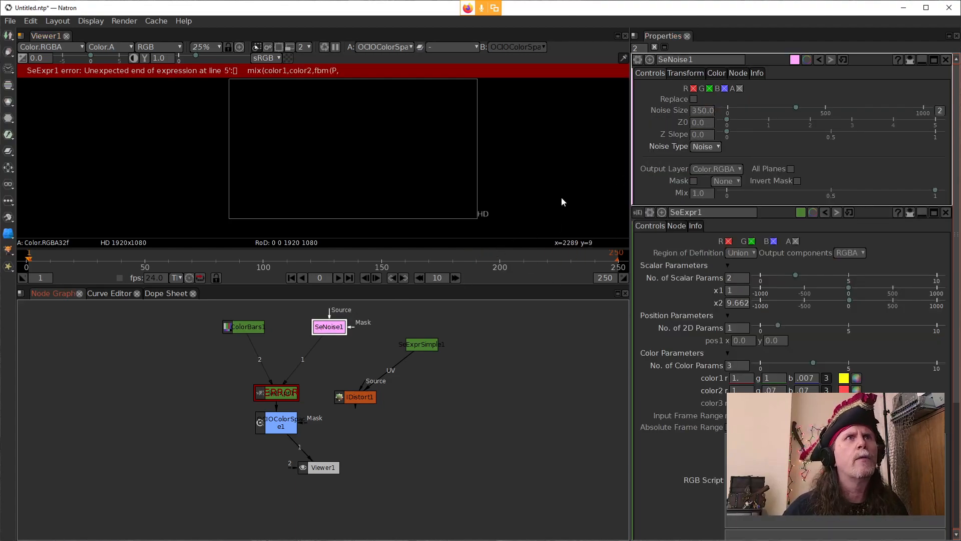
pyautogui.click(706, 147)
pyautogui.click(708, 181)
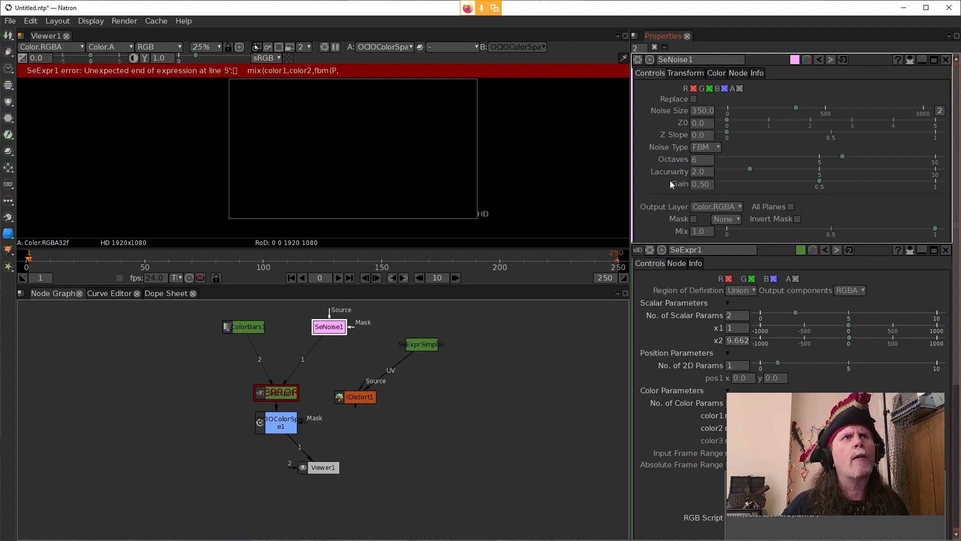
pyautogui.click(698, 174)
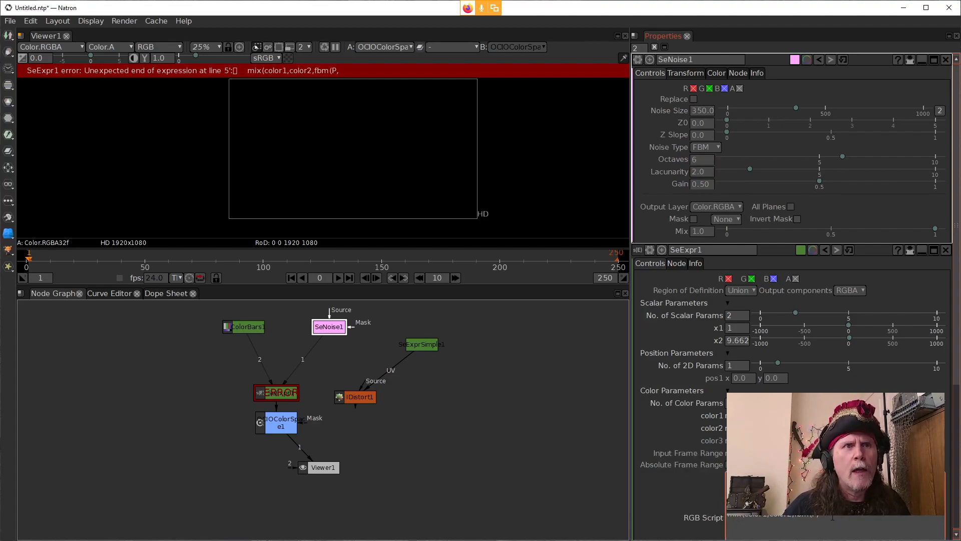
pyautogui.scroll(-2, 835, 517)
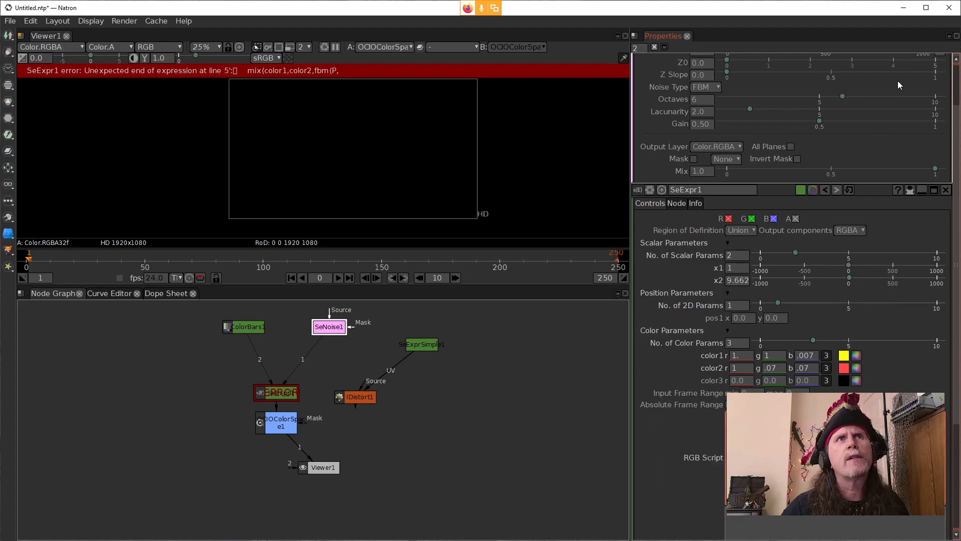
pyautogui.scroll(2, 901, 80)
pyautogui.click(946, 60)
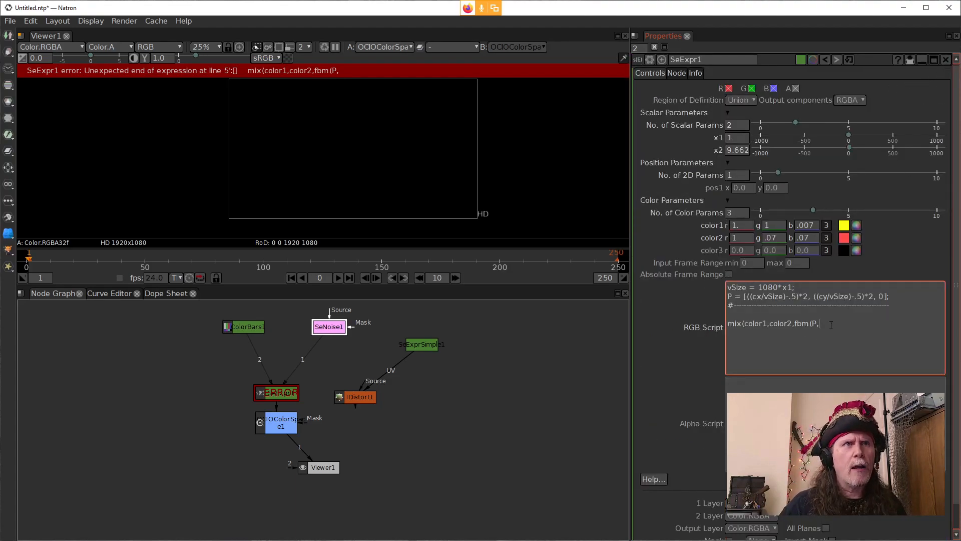
# Step: Continue the fbm call in SeExpr1's RGB script after P with the arguments 6, 2 and .70
pyautogui.write('6')
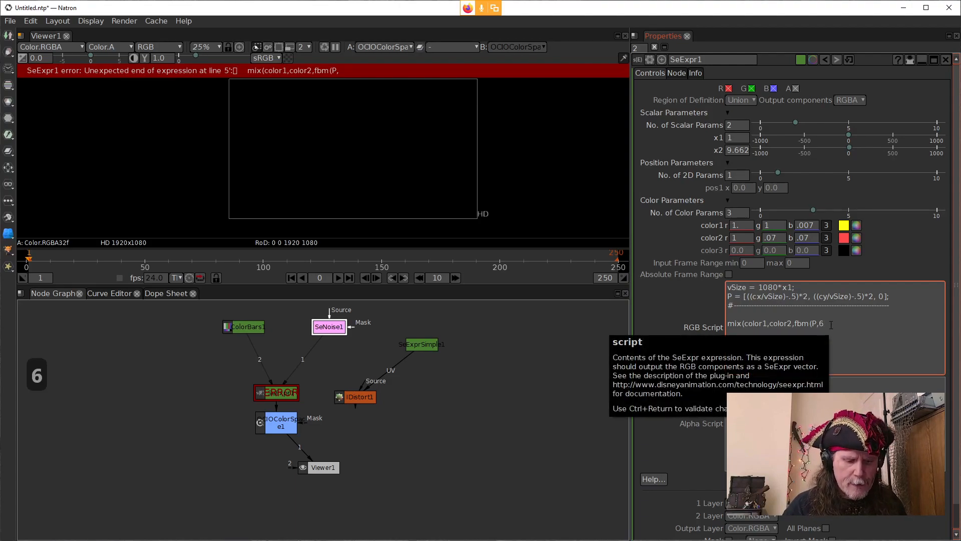
pyautogui.write(',2')
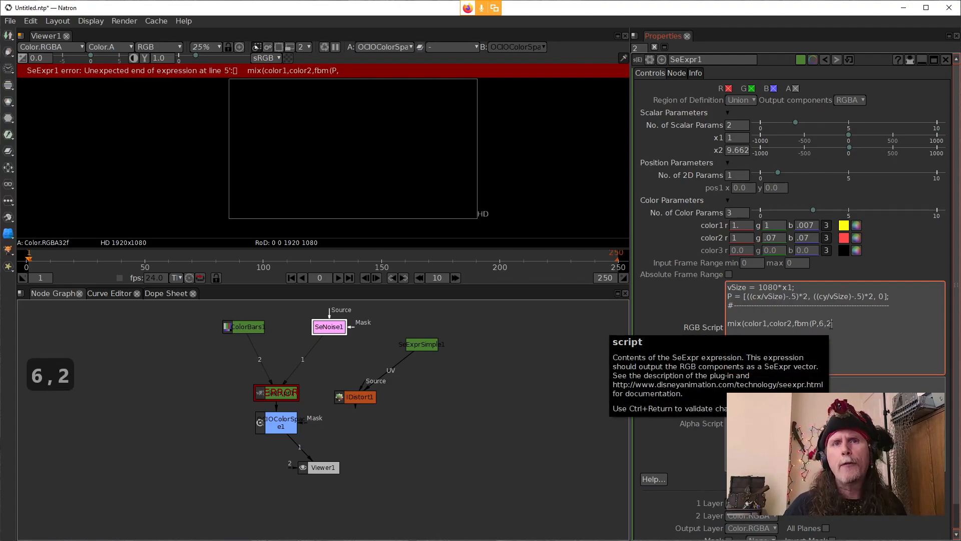
pyautogui.write(',')
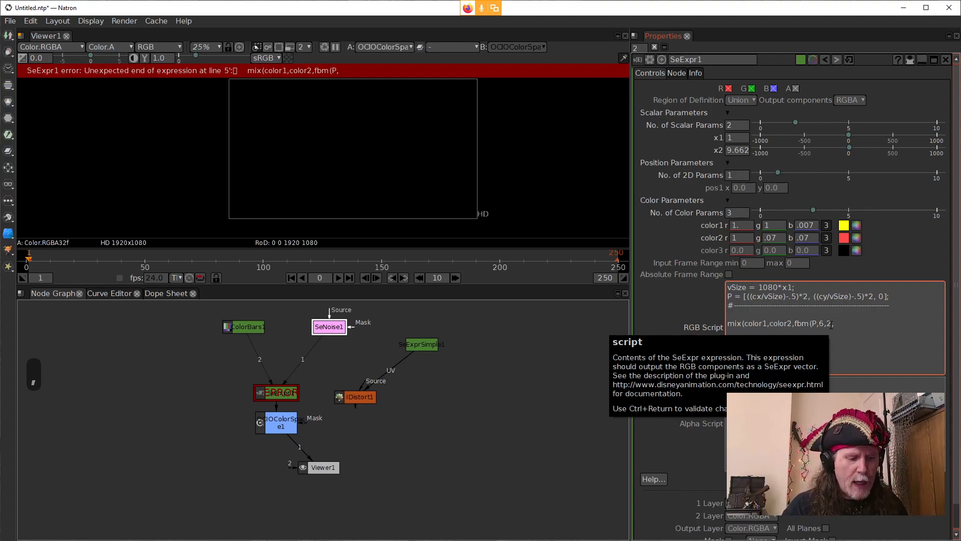
pyautogui.write('.7')
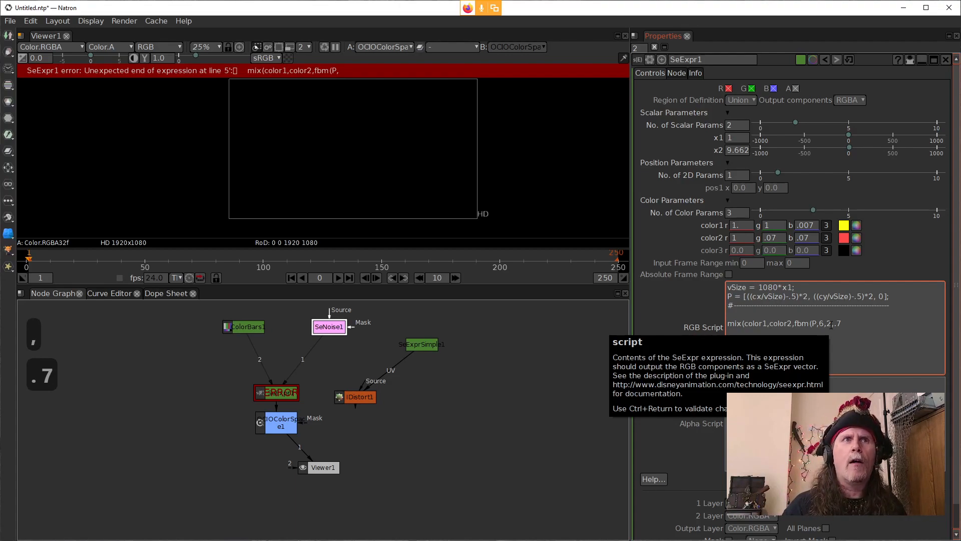
pyautogui.write('0')
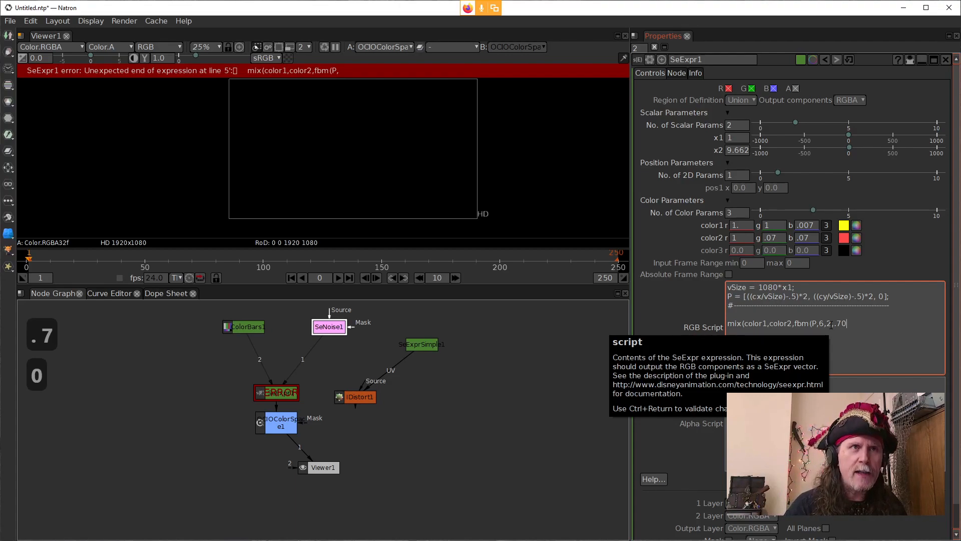
pyautogui.click(713, 380)
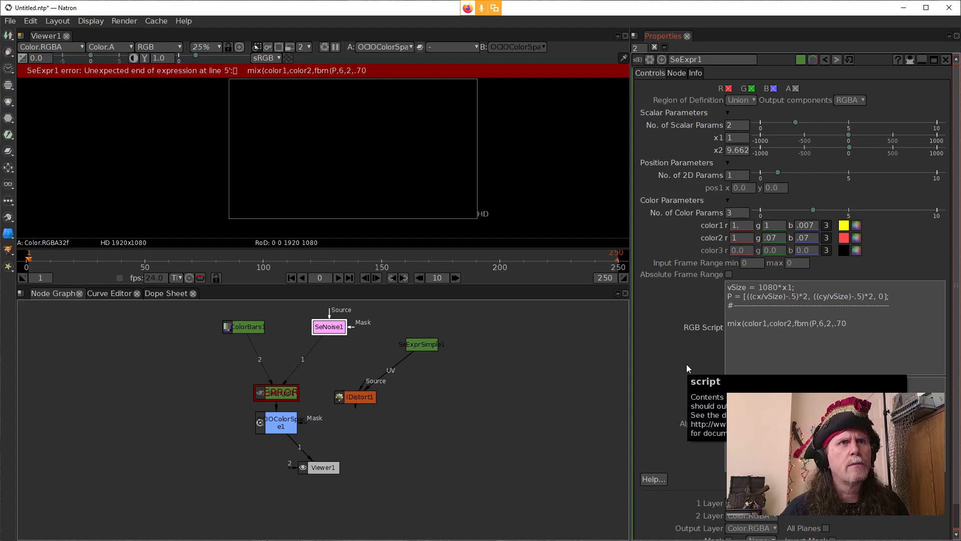
# Step: Shorten the last fbm argument to .7, close both the fbm and mix calls, and apply the script
pyautogui.click(867, 329)
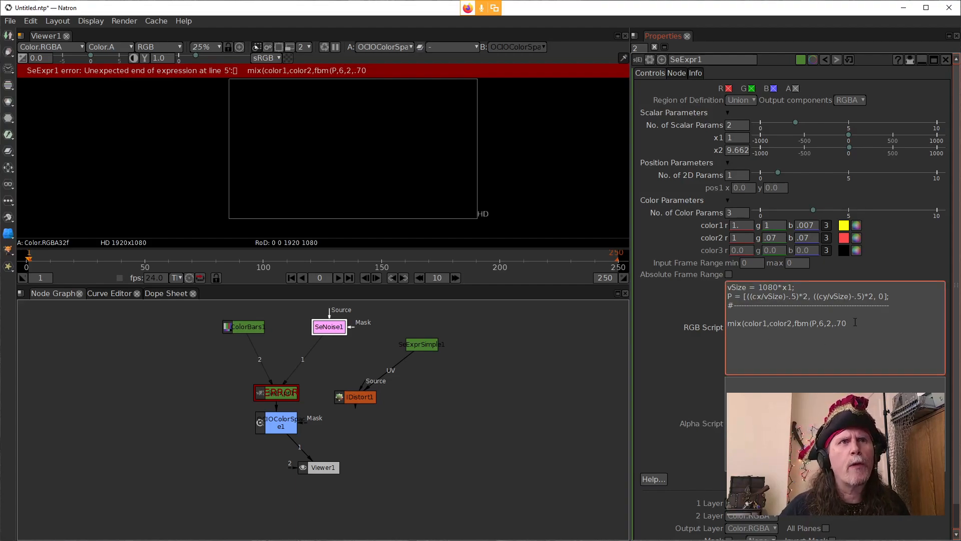
pyautogui.press('BackSpace')
pyautogui.write(')')
pyautogui.click(677, 357)
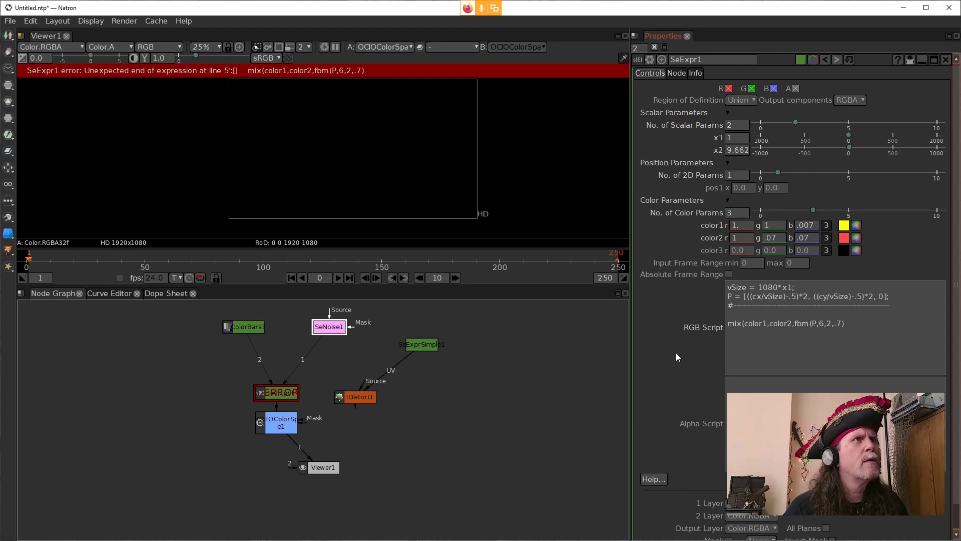
pyautogui.click(859, 323)
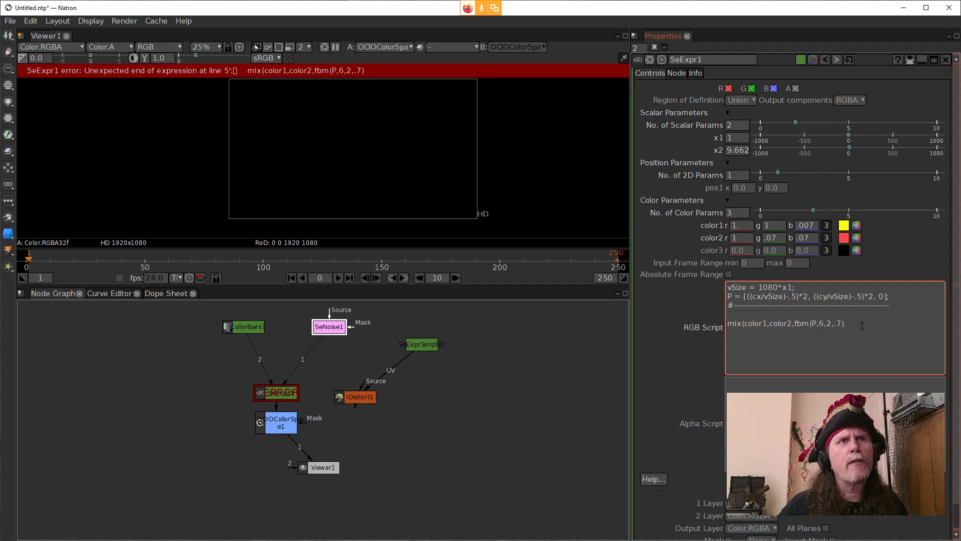
pyautogui.write(')')
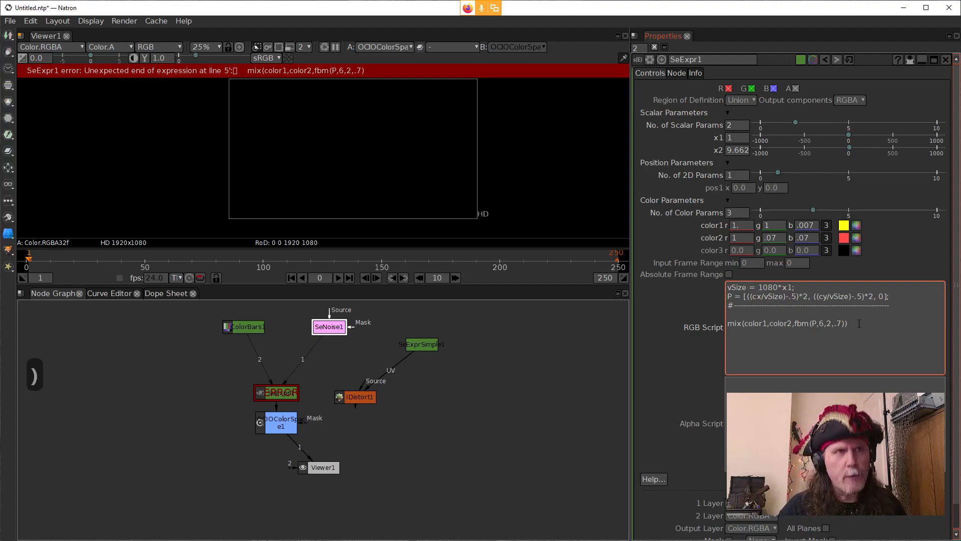
pyautogui.click(665, 360)
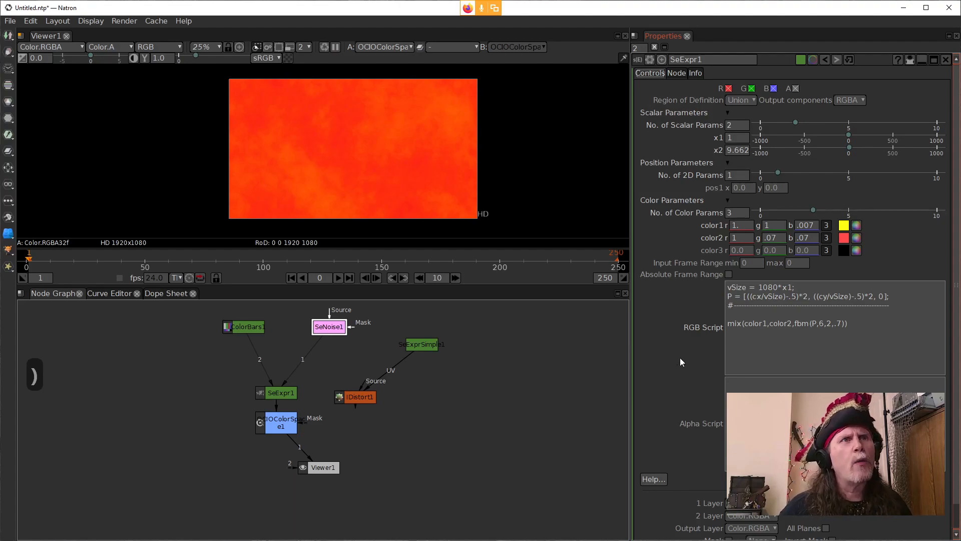
# Step: Take the OCIOColorSpace node out of the viewer chain so that SeExpr1 feeds Viewer1 directly
pyautogui.click(769, 339)
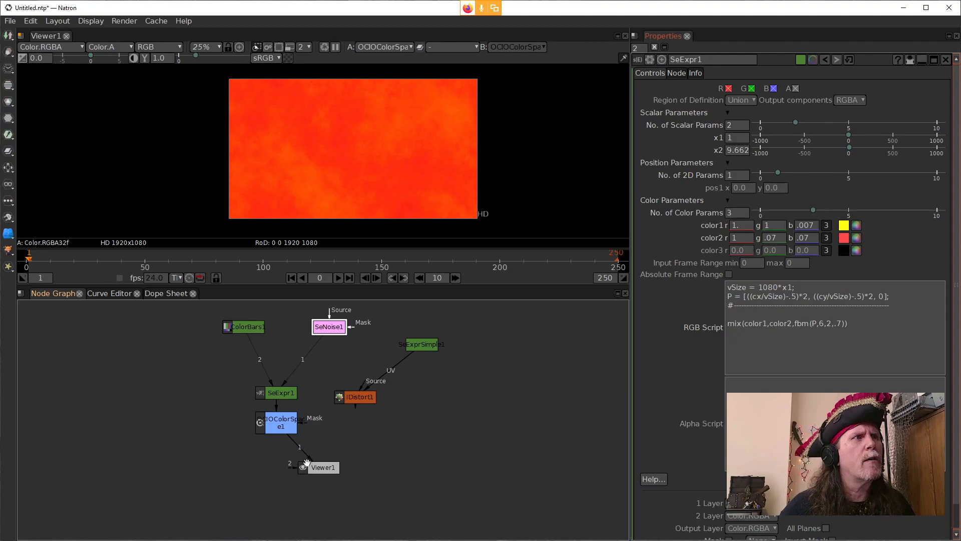
pyautogui.moveTo(307, 454); pyautogui.dragTo(230, 429)
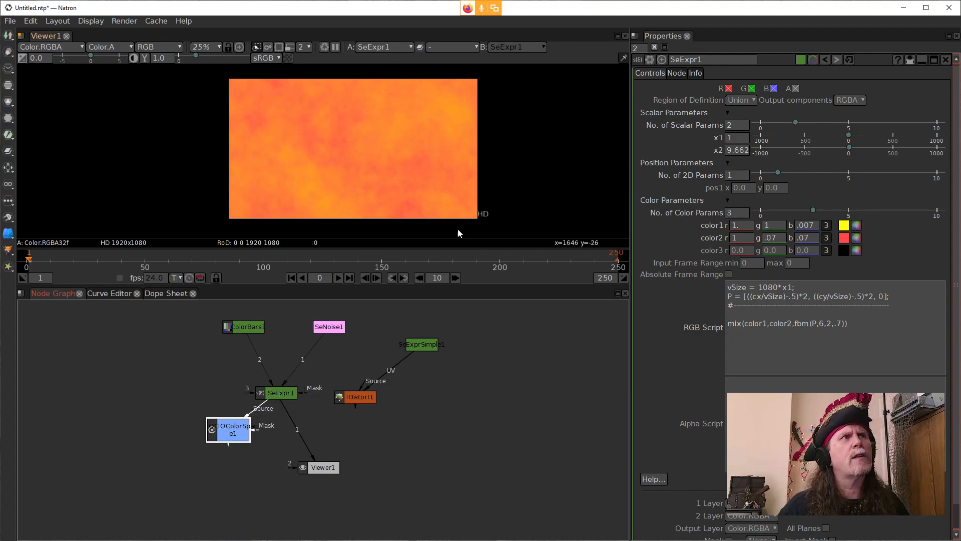
# Step: Assign the mix expression in the RGB script to a variable named col1
pyautogui.click(829, 331)
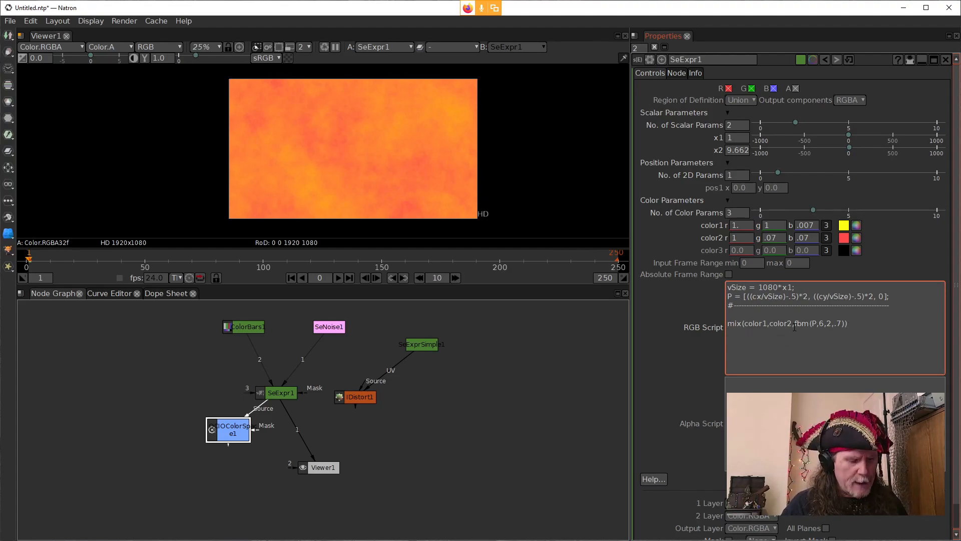
pyautogui.write('col1')
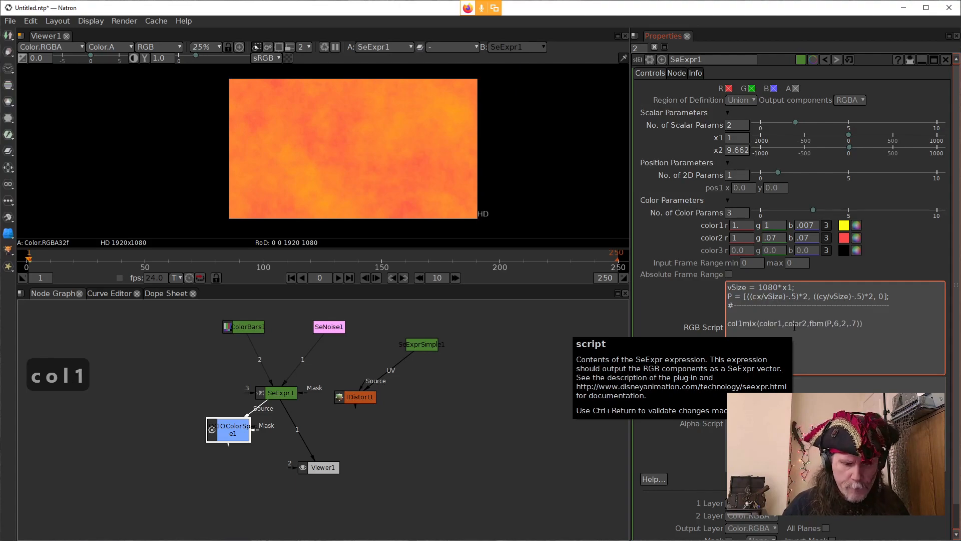
pyautogui.write(' =')
pyautogui.click(886, 328)
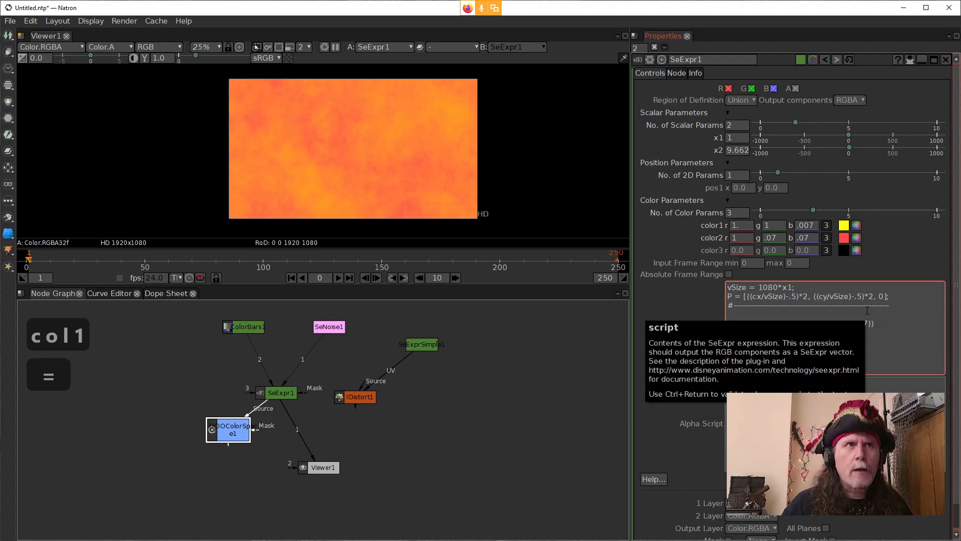
# Step: Add a line below that assigns a copy of col1's mix expression to a variable named col2
pyautogui.press('Return')
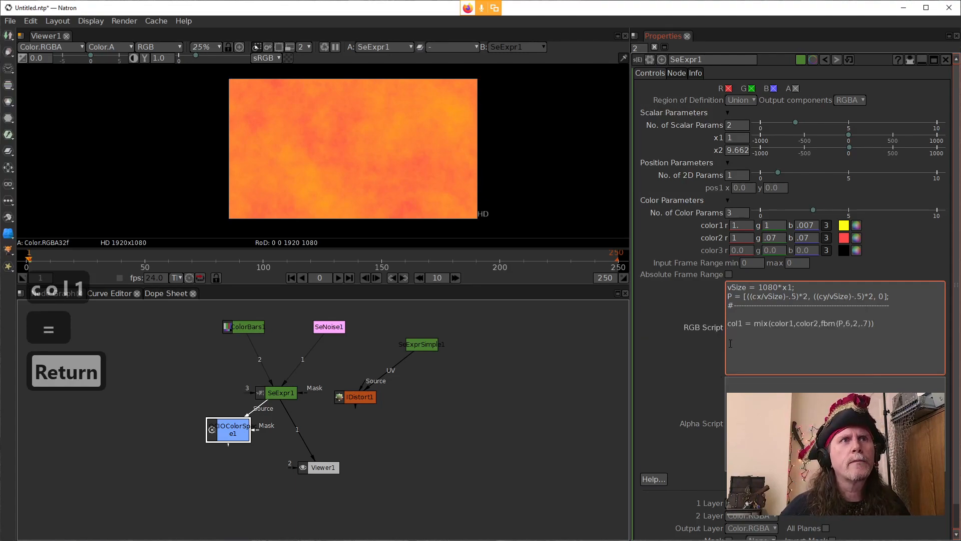
pyautogui.write('colo')
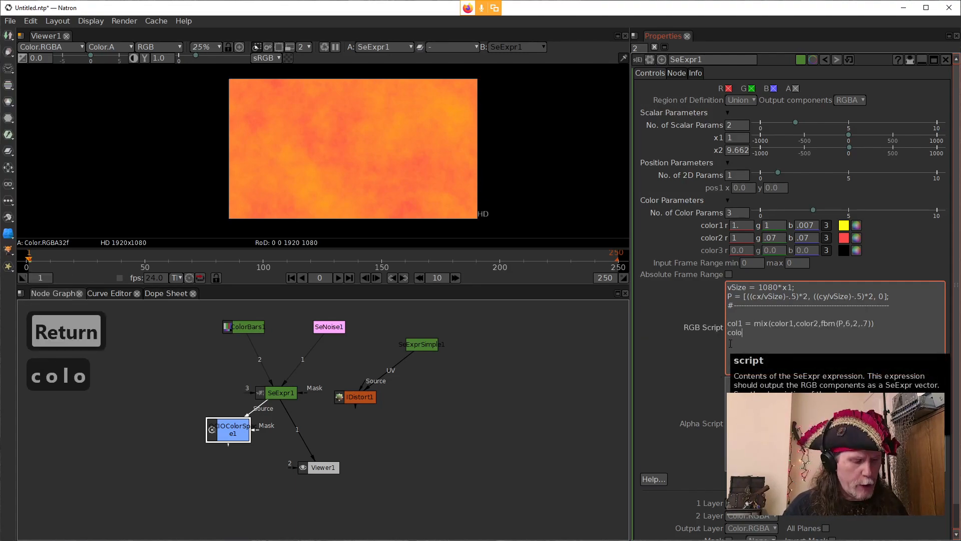
pyautogui.write('2=')
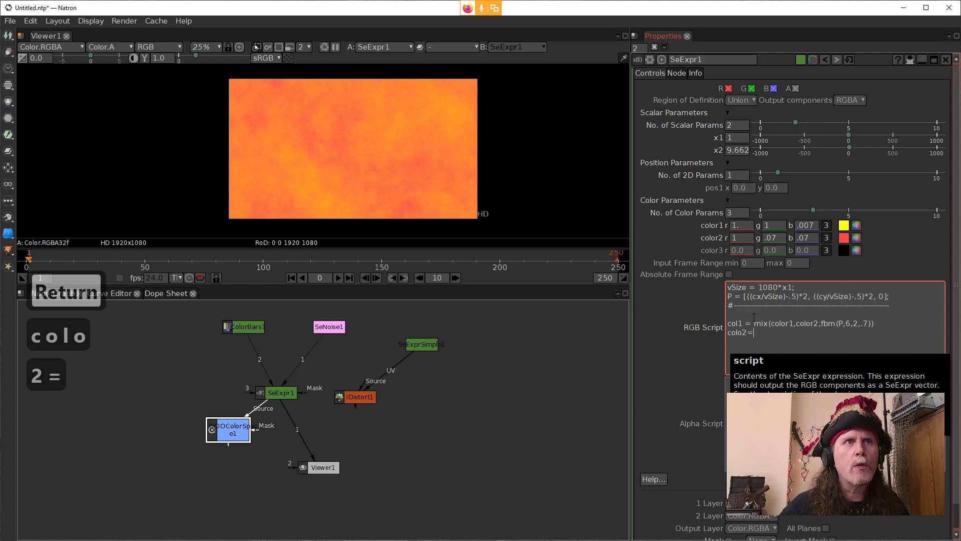
pyautogui.moveTo(871, 326); pyautogui.dragTo(759, 327)
pyautogui.hotkey('ctrl', 'c')
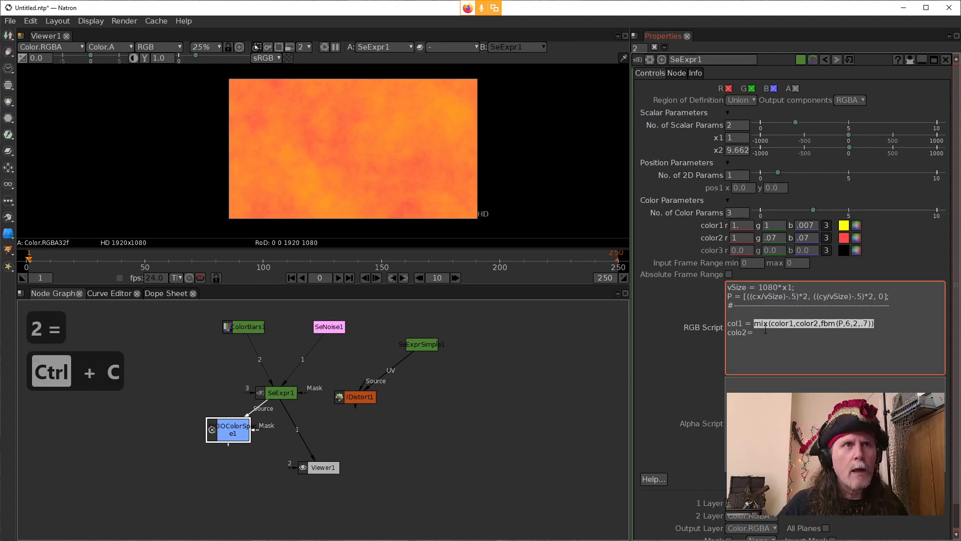
pyautogui.click(770, 333)
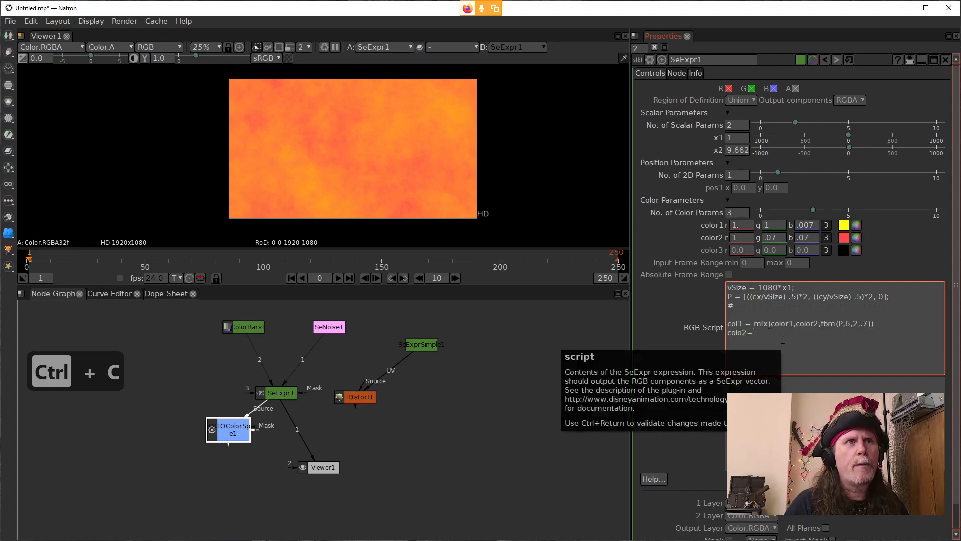
pyautogui.press('Left')
pyautogui.press('Left')
pyautogui.press('BackSpace')
pyautogui.press('Right')
pyautogui.press('Right')
pyautogui.press('Right')
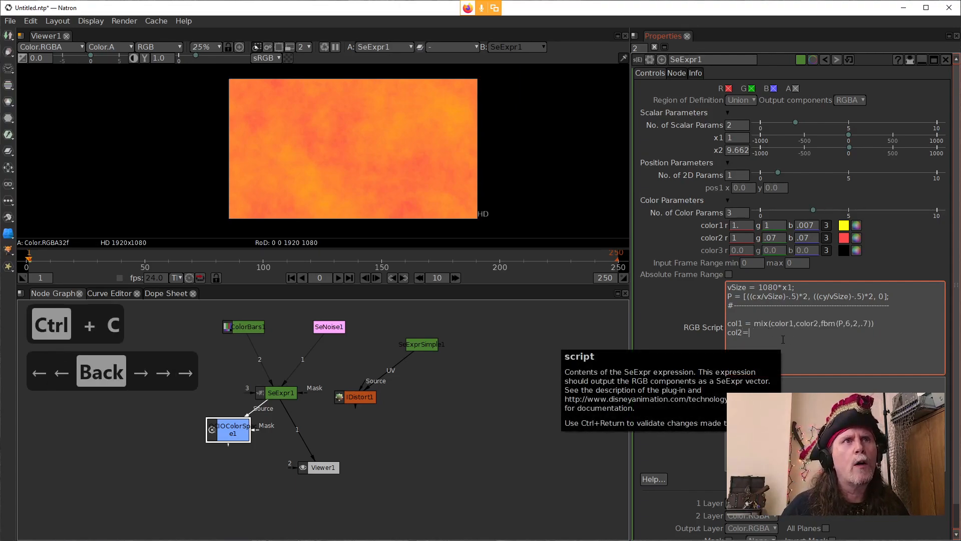
pyautogui.press('Left')
pyautogui.press('Right')
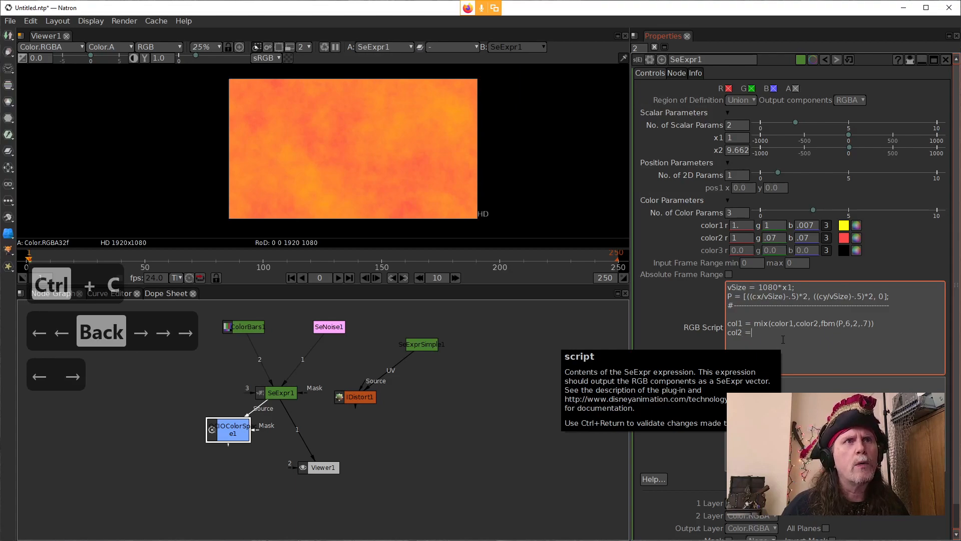
pyautogui.hotkey('ctrl', 'v')
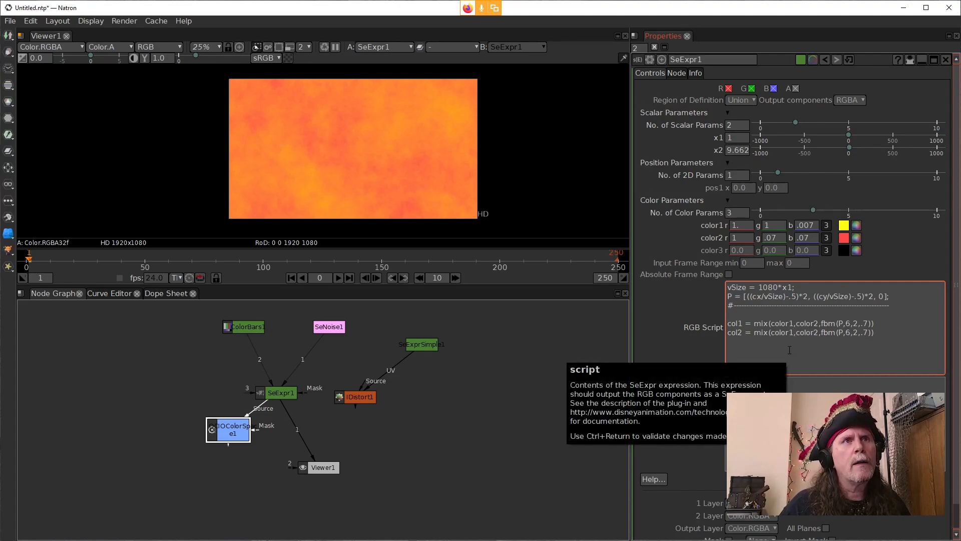
# Step: Replace color1 with col1 as the first argument of col2's mix call
pyautogui.press('BackSpace')
pyautogui.press('BackSpace')
pyautogui.press('BackSpace')
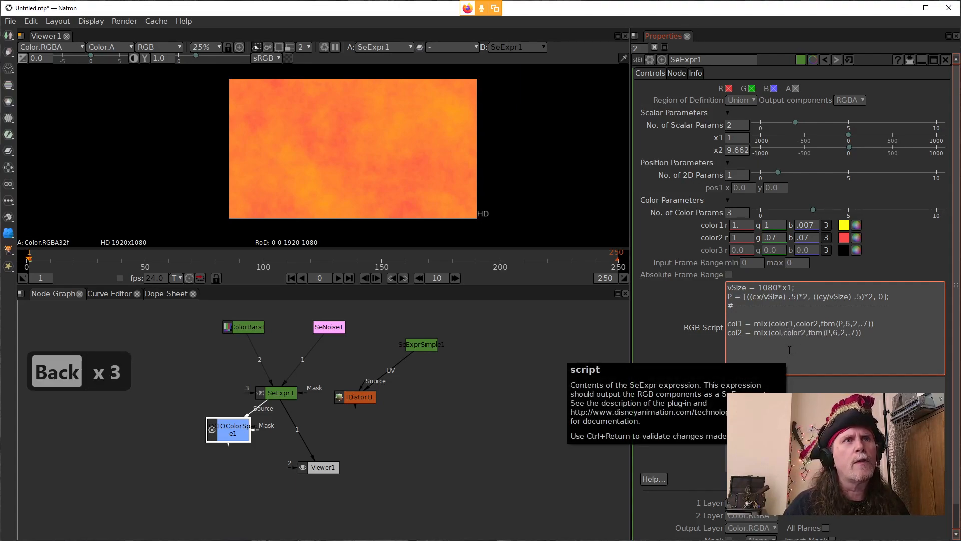
pyautogui.press('BackSpace')
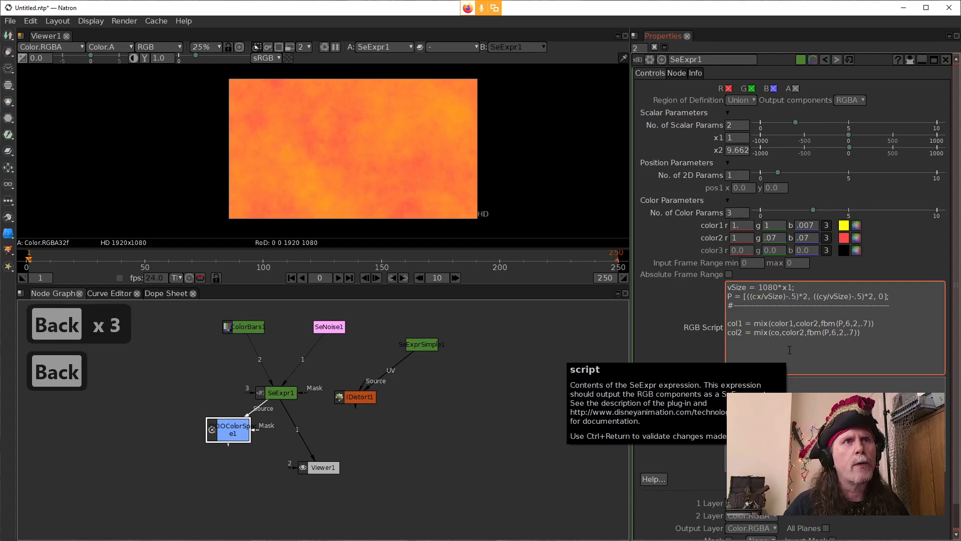
pyautogui.write('l1')
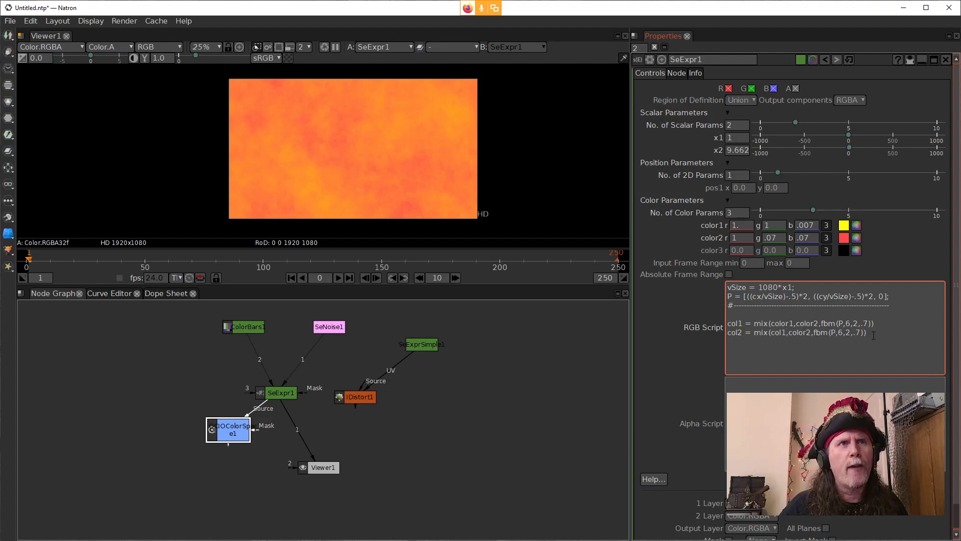
# Step: End both the col1 and col2 assignment lines with a semicolon
pyautogui.click(884, 324)
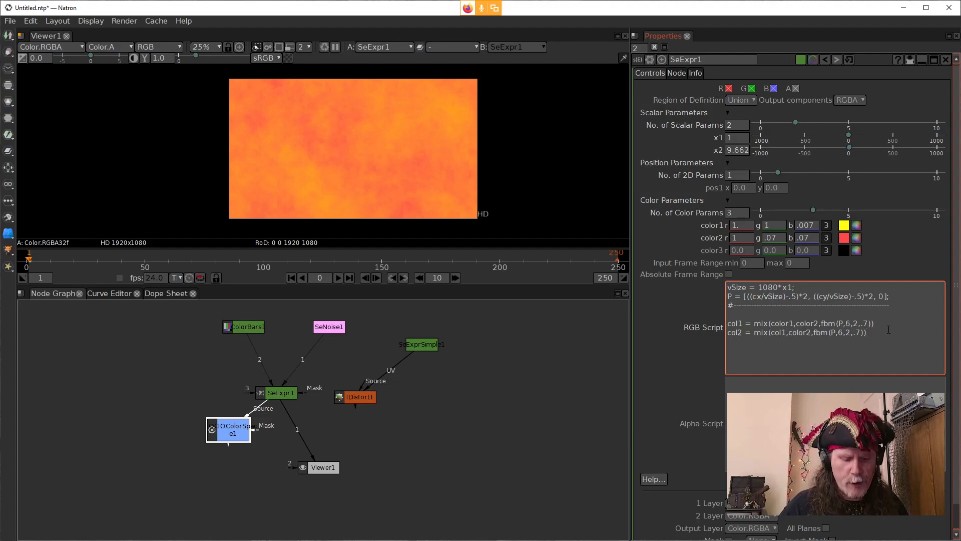
pyautogui.write(';')
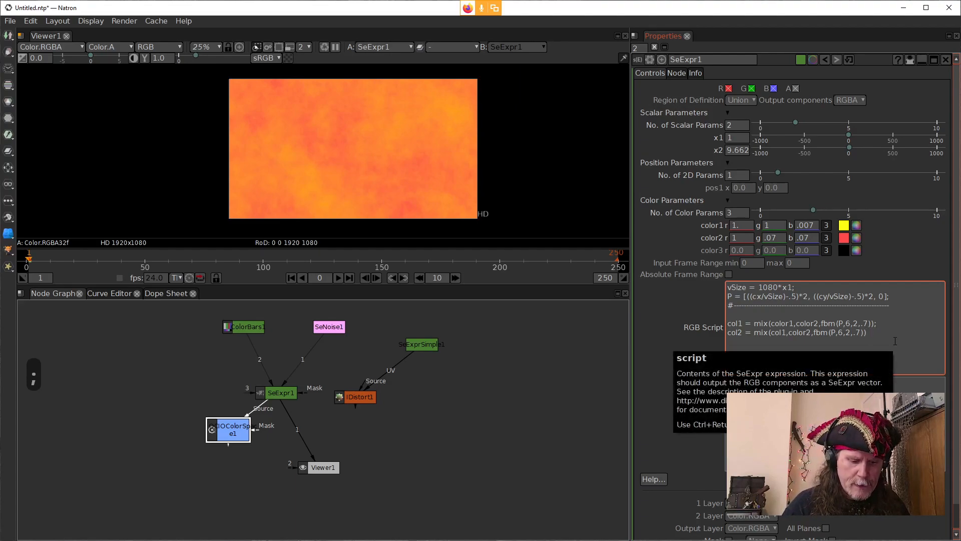
pyautogui.write(';')
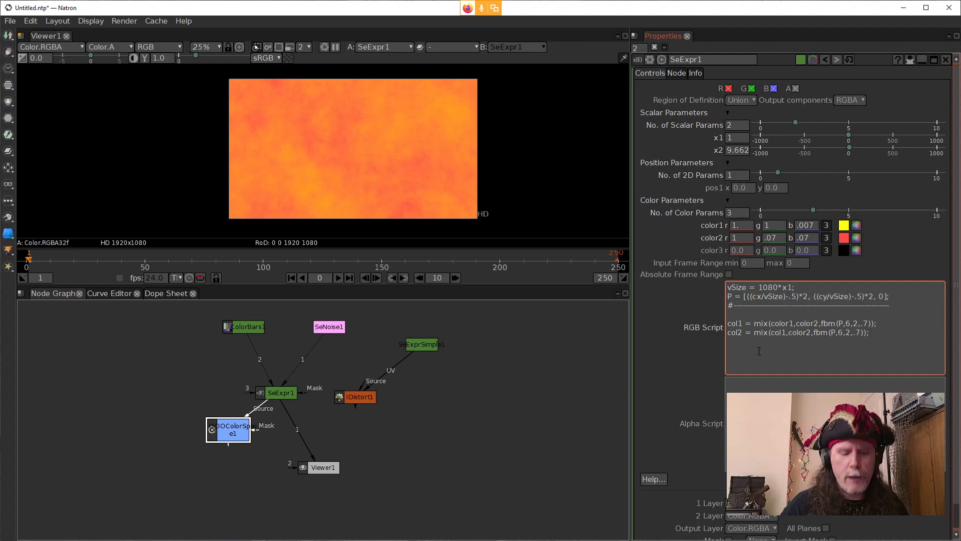
# Step: Add a copy of the original mix expression below the col2 line and replace its first argument, color1, with col2
pyautogui.press('Return')
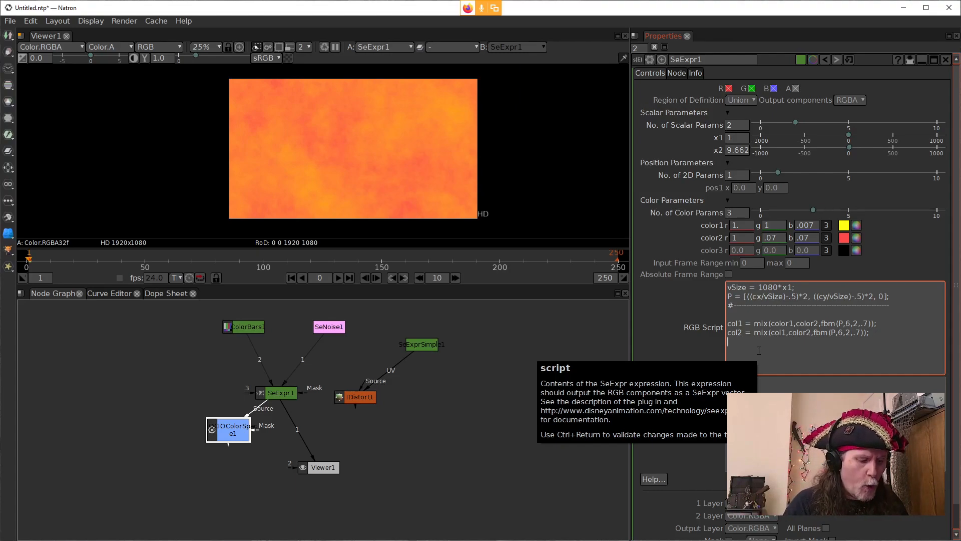
pyautogui.hotkey('ctrl', 'v')
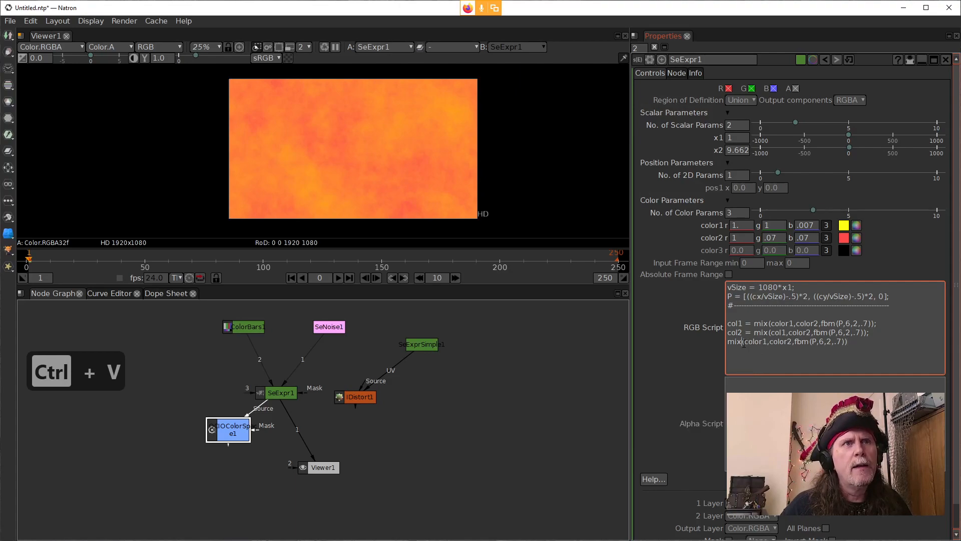
pyautogui.moveTo(766, 342); pyautogui.dragTo(748, 344)
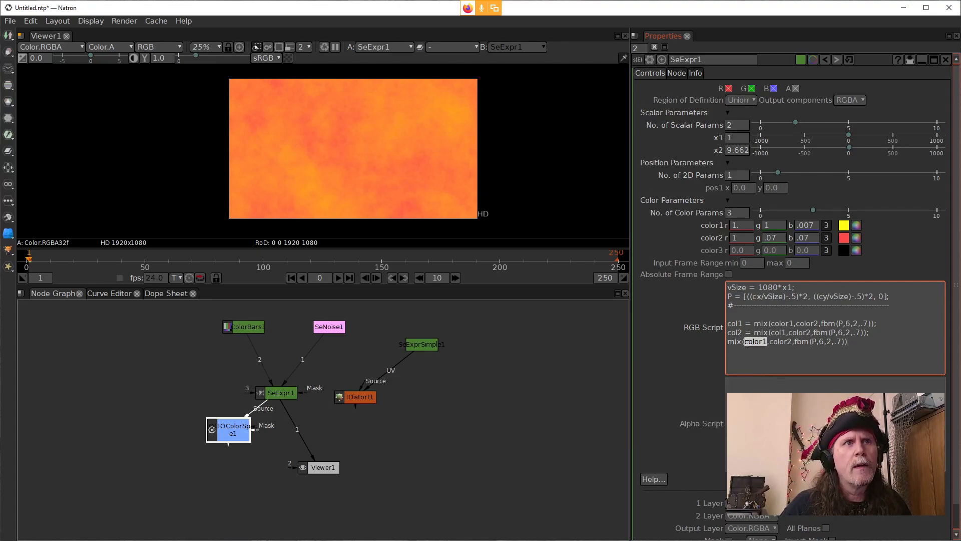
pyautogui.write('col2')
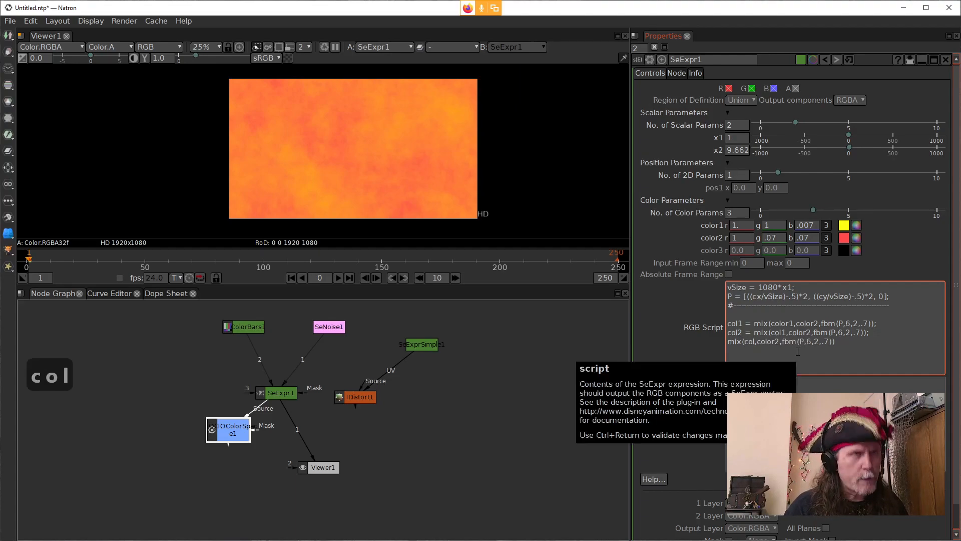
# Step: Replace color2 with color3 as the second argument of the final mix call
pyautogui.press('Right')
pyautogui.press('Right')
pyautogui.press('Right')
pyautogui.press('Right')
pyautogui.press('Right')
pyautogui.press('Right')
pyautogui.press('Right')
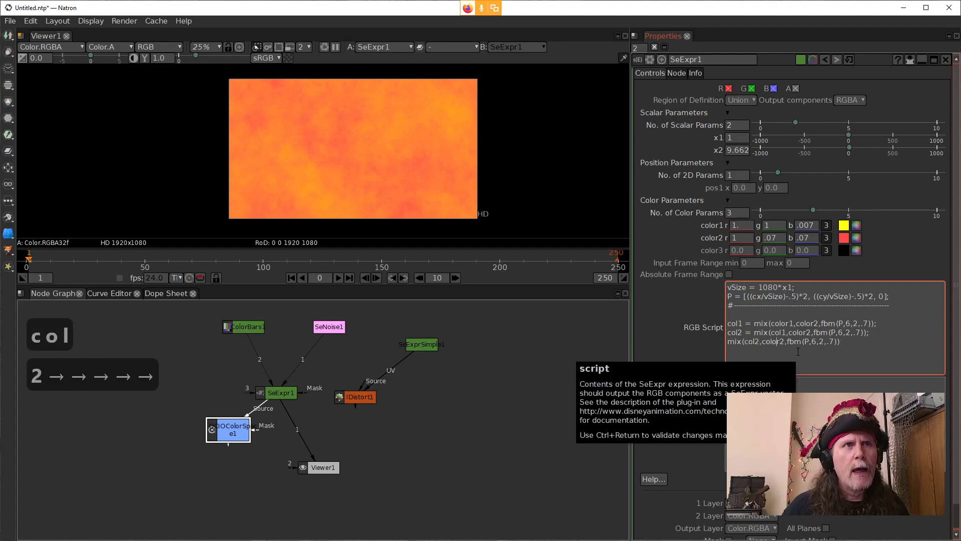
pyautogui.press('BackSpace')
pyautogui.press('BackSpace')
pyautogui.press('BackSpace')
pyautogui.press('BackSpace')
pyautogui.press('BackSpace')
pyautogui.press('BackSpace')
pyautogui.press('BackSpace')
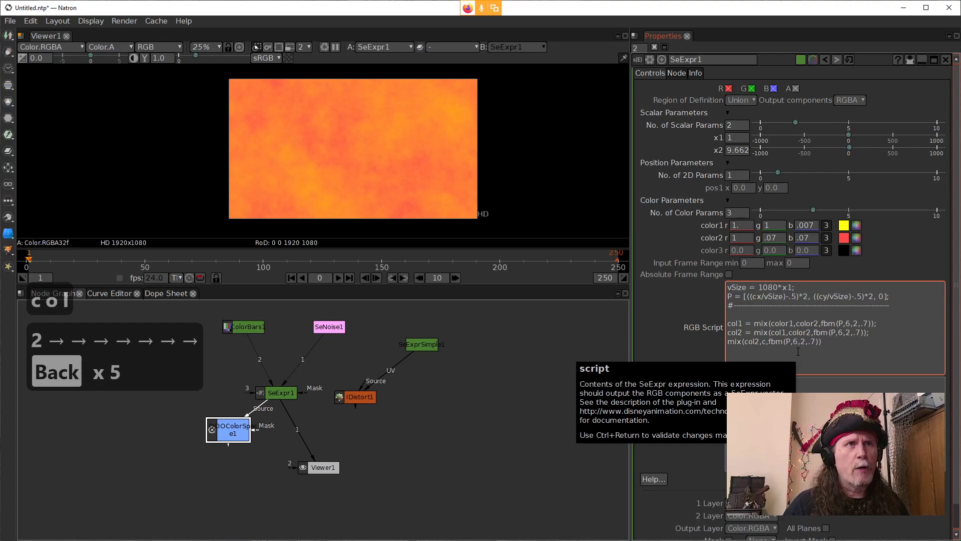
pyautogui.write('color')
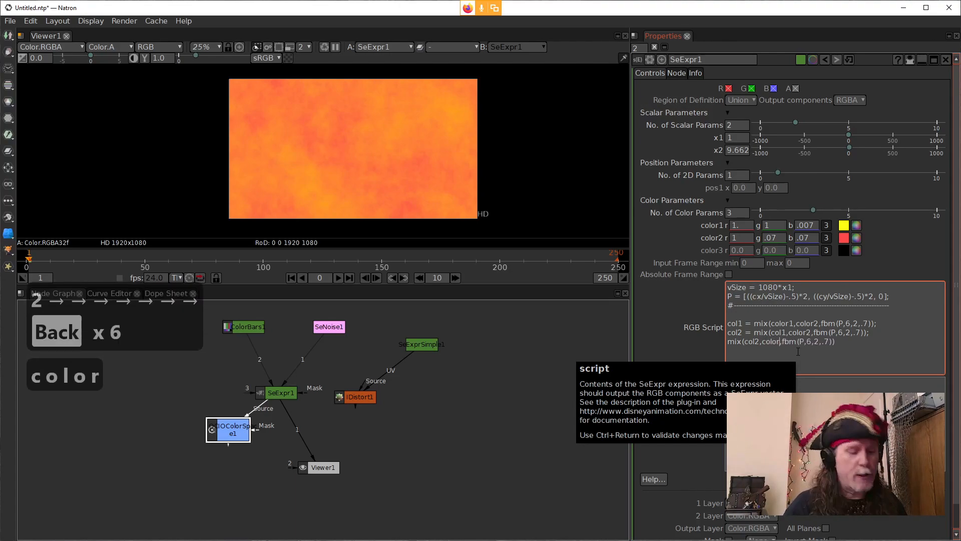
pyautogui.write('3')
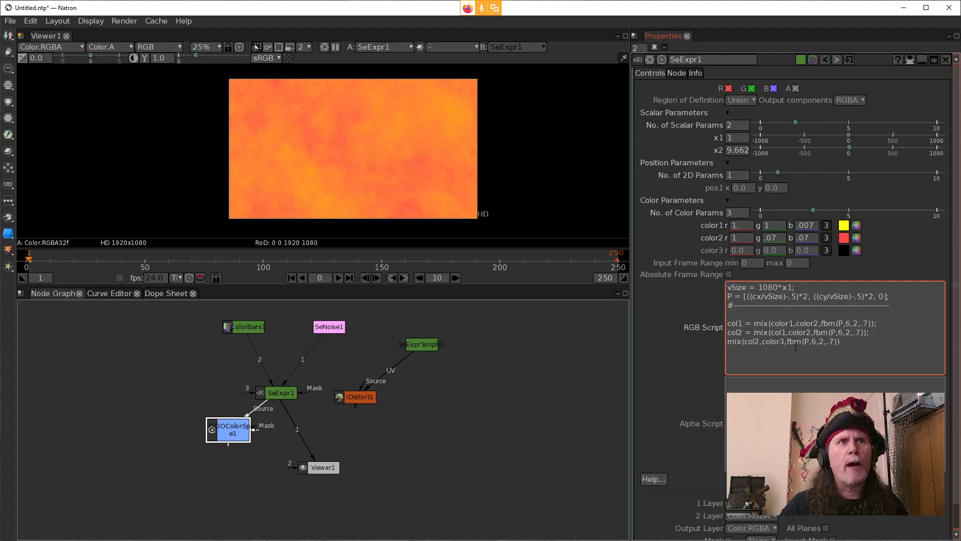
# Step: Apply the edited RGB script and connect Viewer1 to the OCIOColorSpace node's output
pyautogui.click(685, 367)
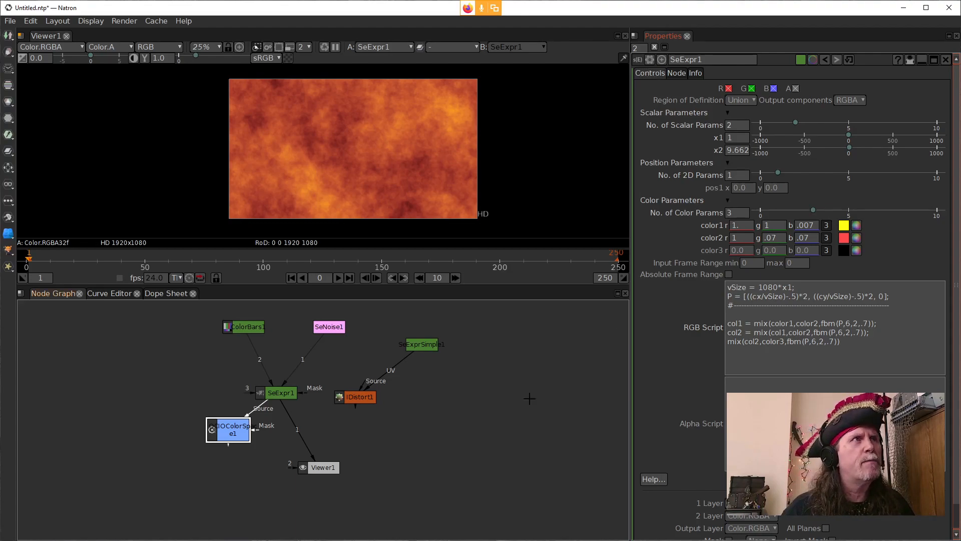
pyautogui.moveTo(312, 460); pyautogui.dragTo(247, 444)
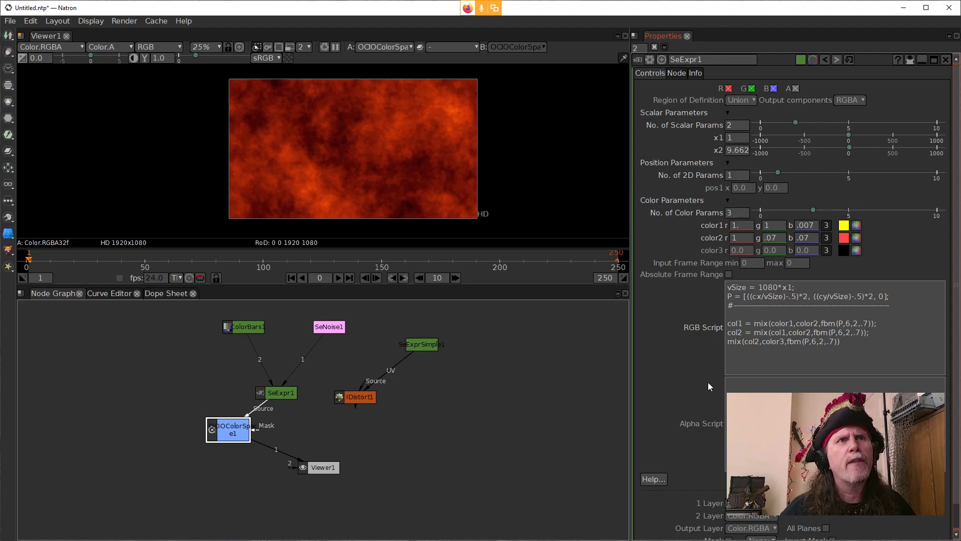
pyautogui.click(785, 341)
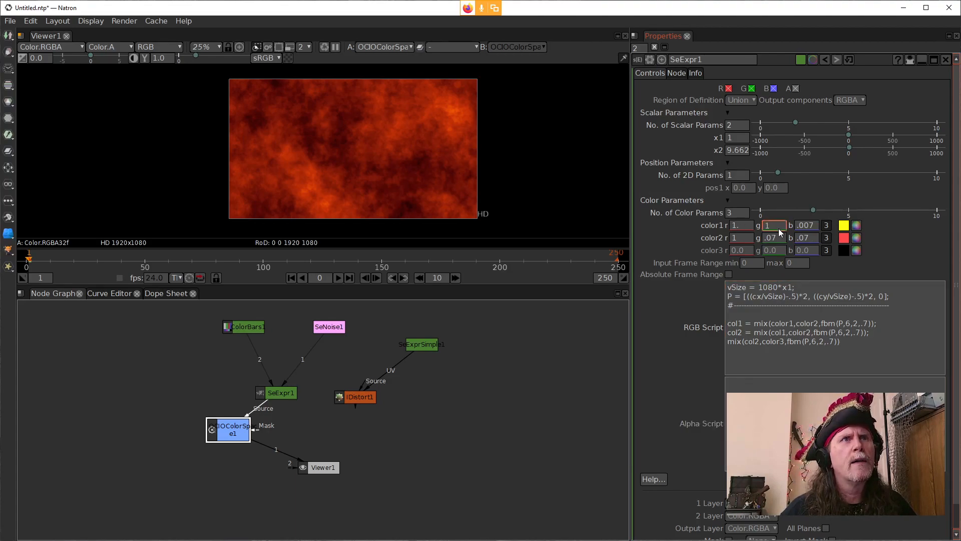
pyautogui.click(749, 238)
pyautogui.write('.')
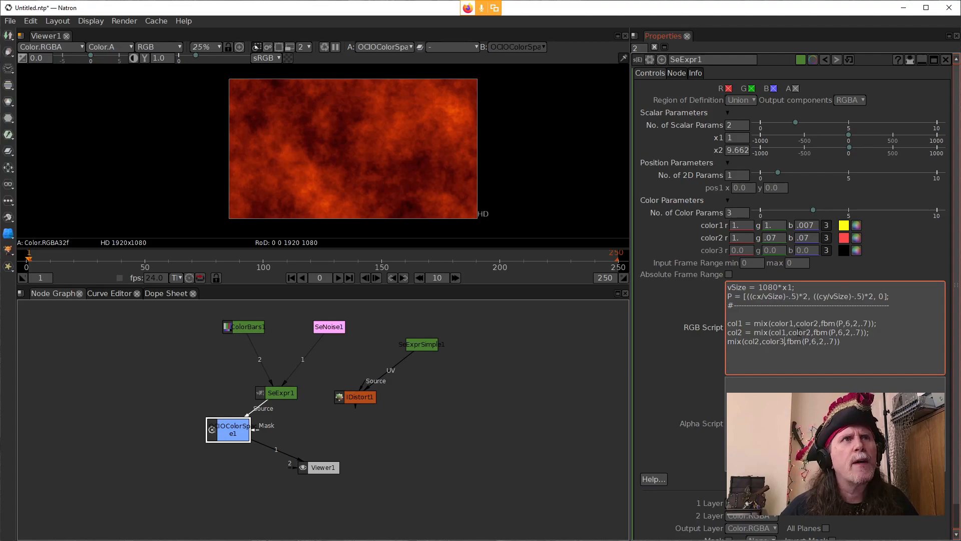
pyautogui.click(778, 229)
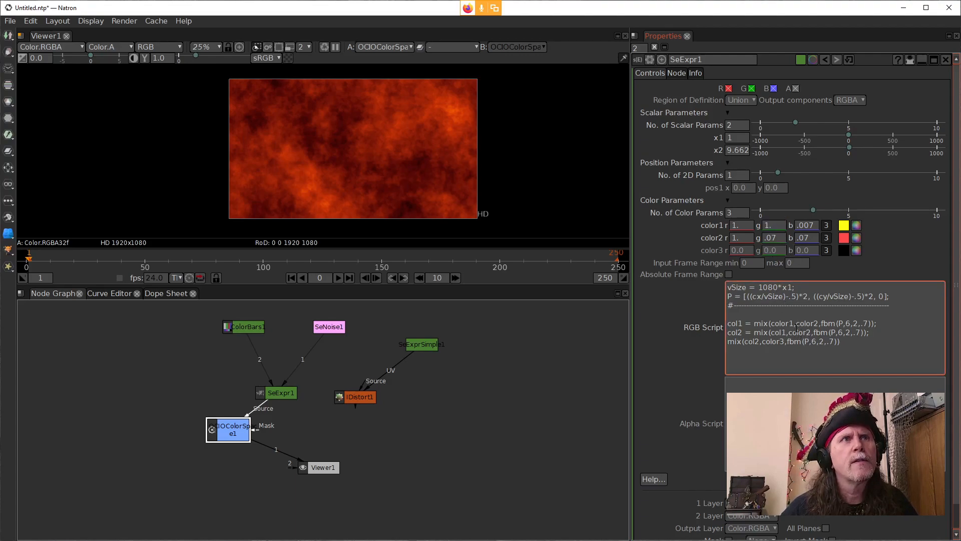